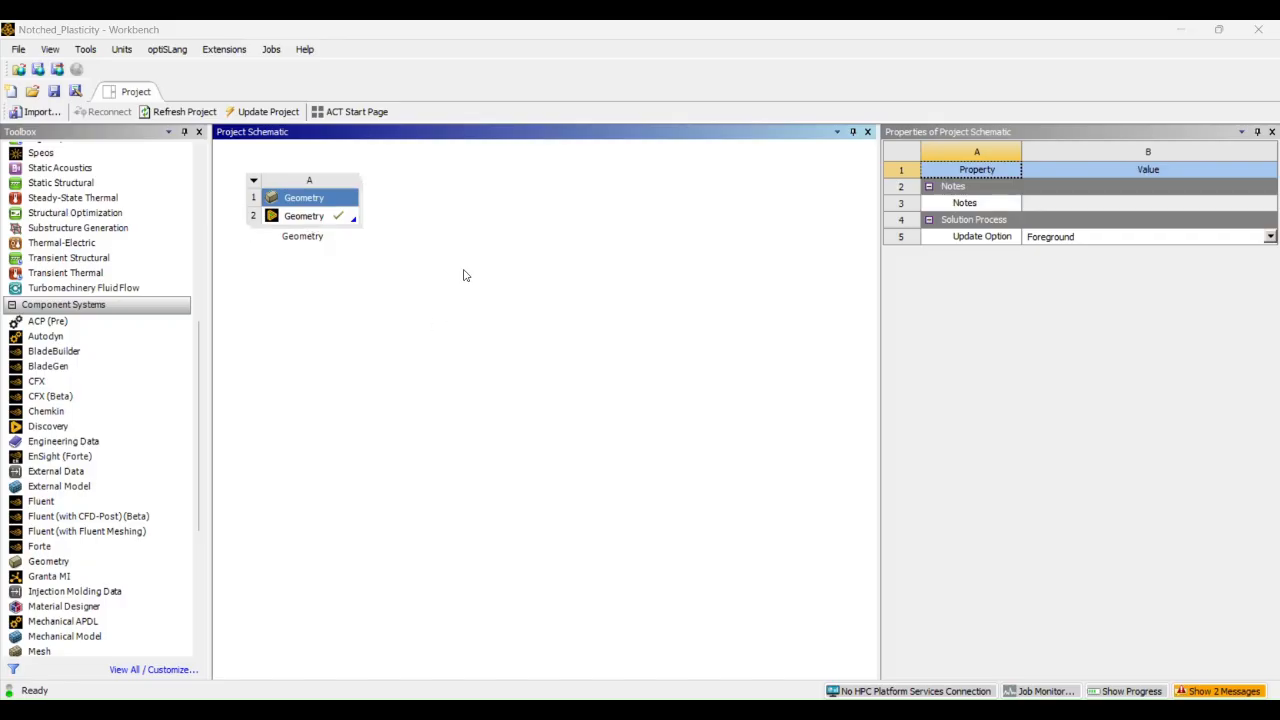
Add a Static Structural system to the project schematic and link the existing Geometry cell to its Geometry cell
scroll(150, 300, "up", 7)
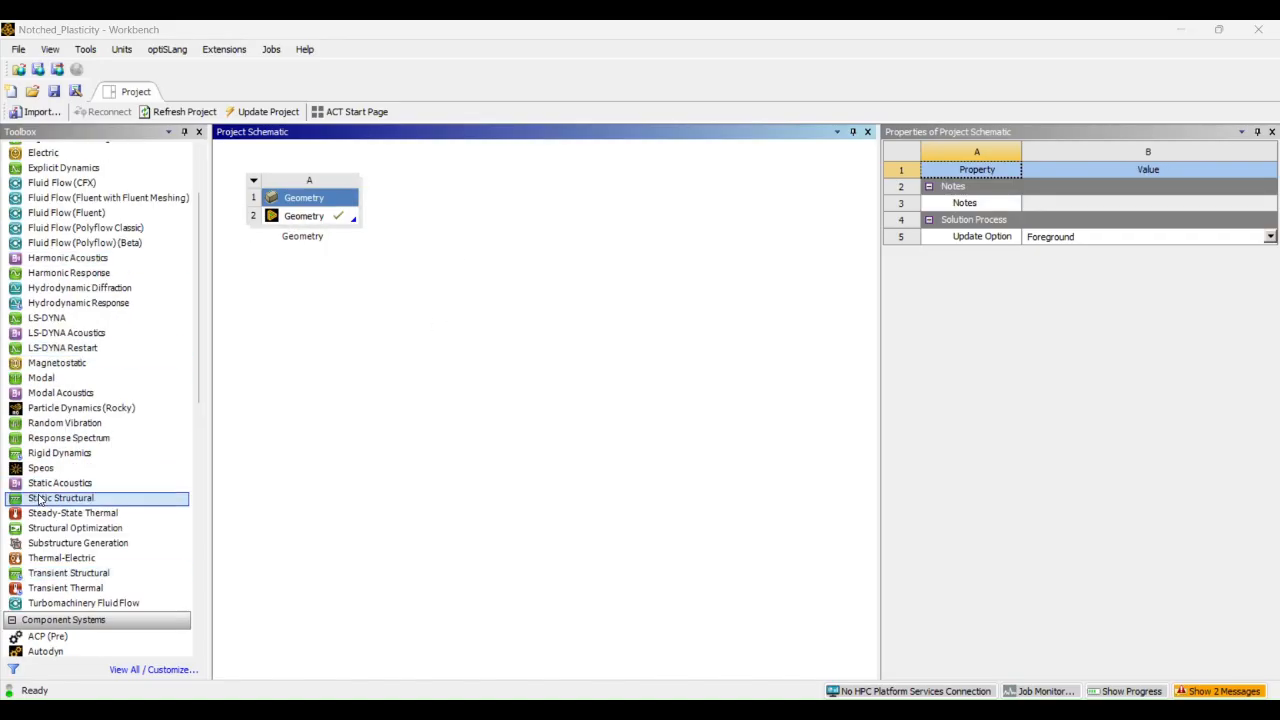
left_click_drag(43, 502, 477, 232)
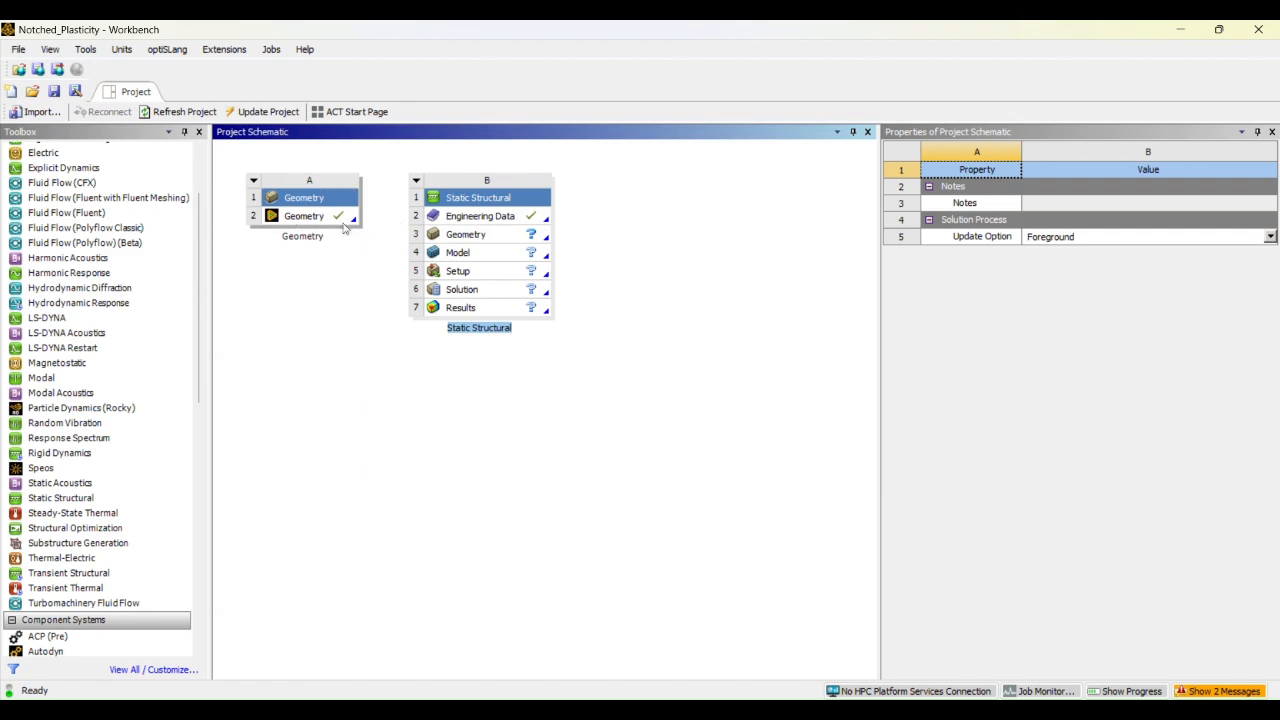
left_click(295, 218)
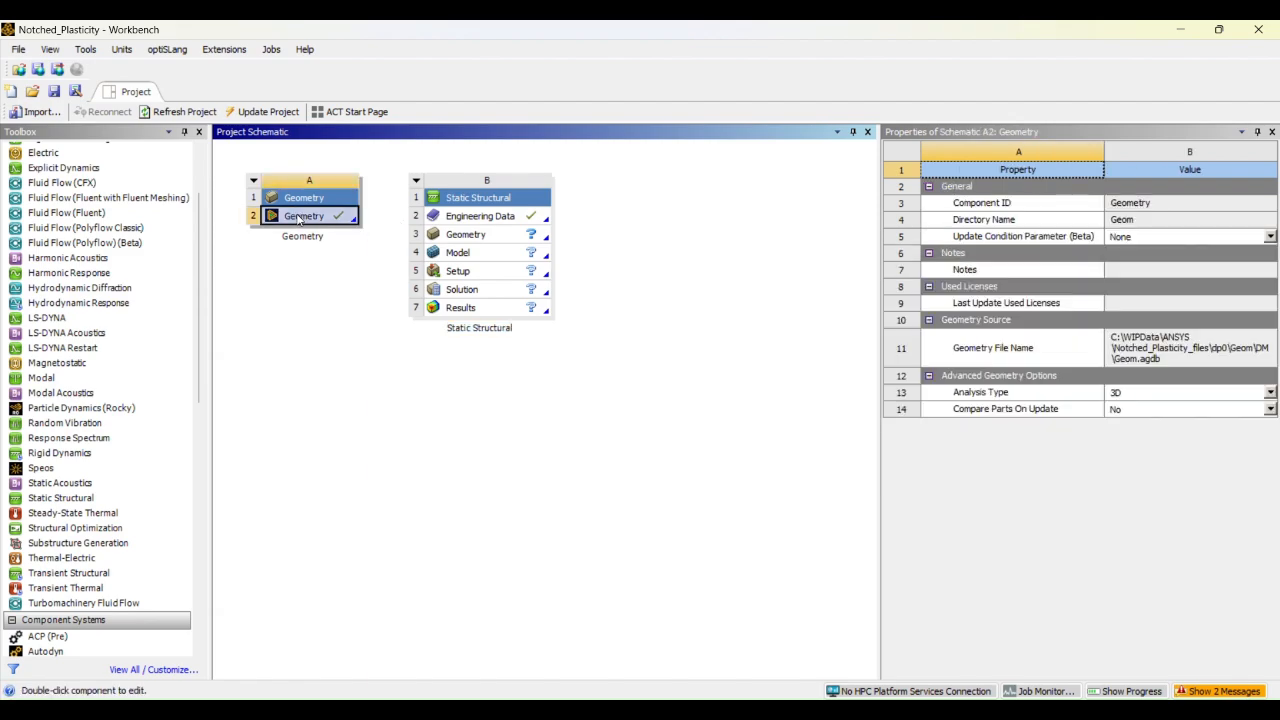
left_click_drag(300, 220, 449, 233)
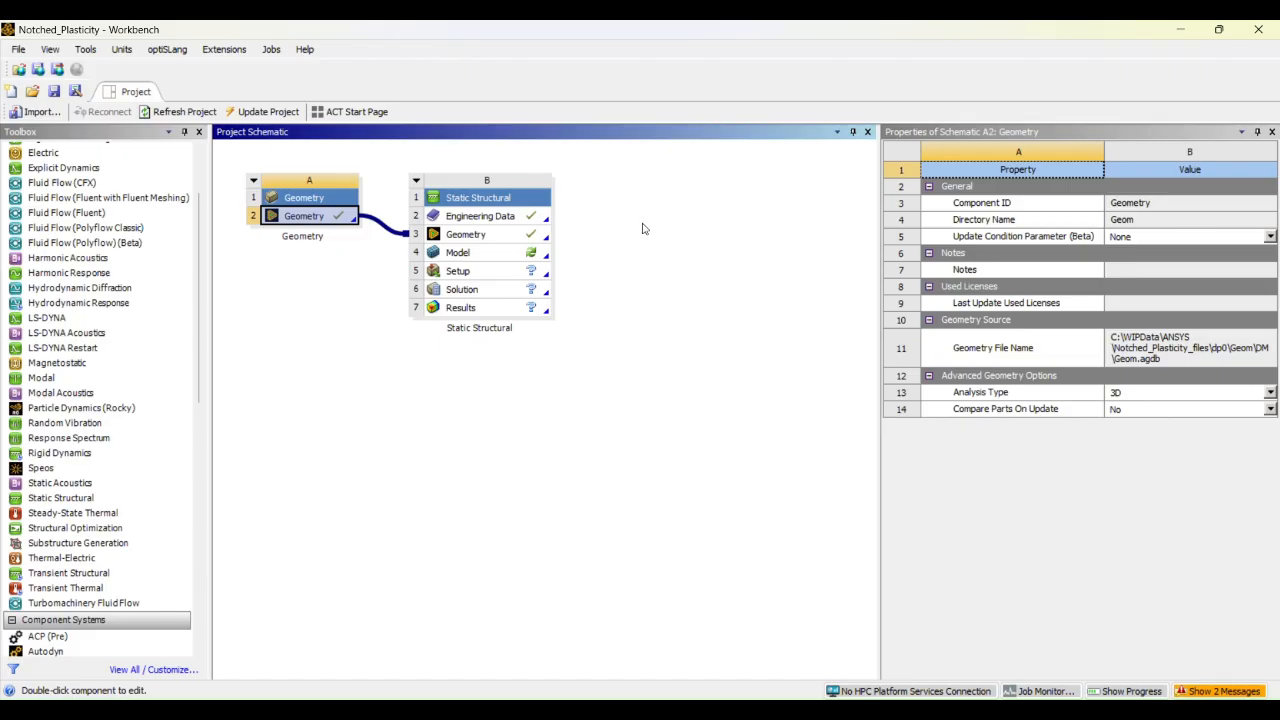
Open the standalone geometry in DesignModeler and examine the sliced, notched bar from different angles
right_click(298, 219)
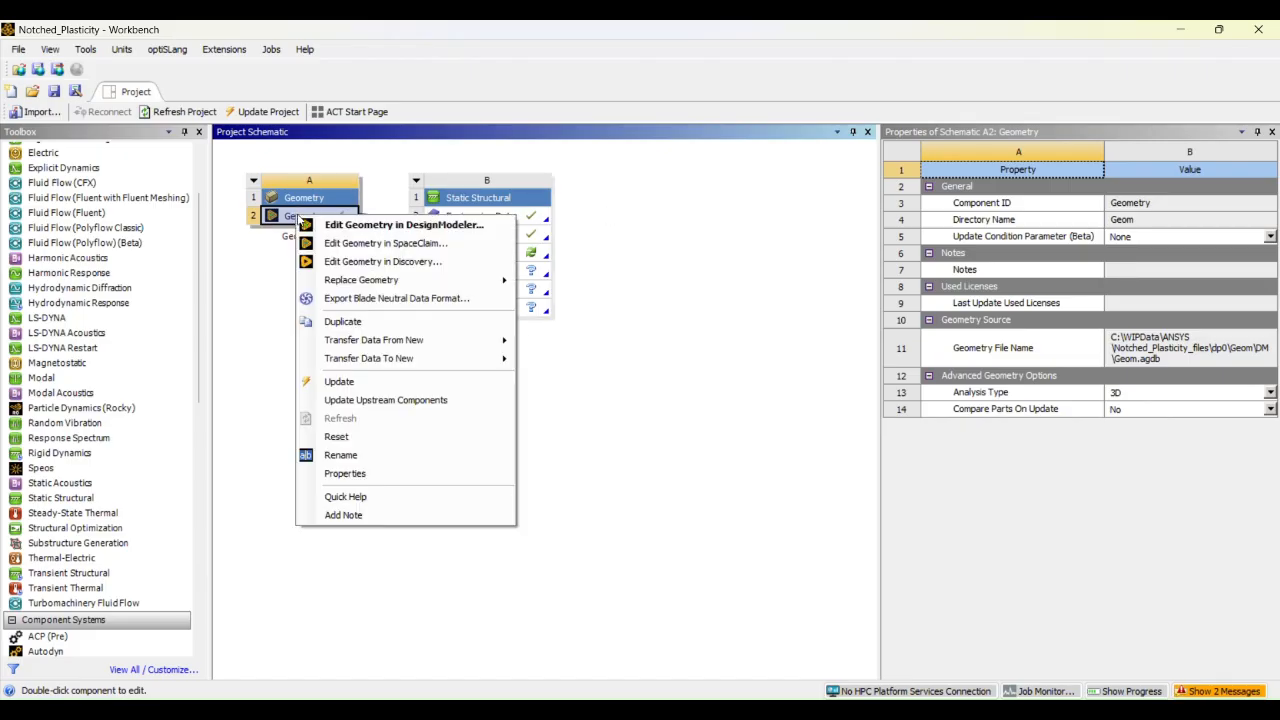
left_click(360, 226)
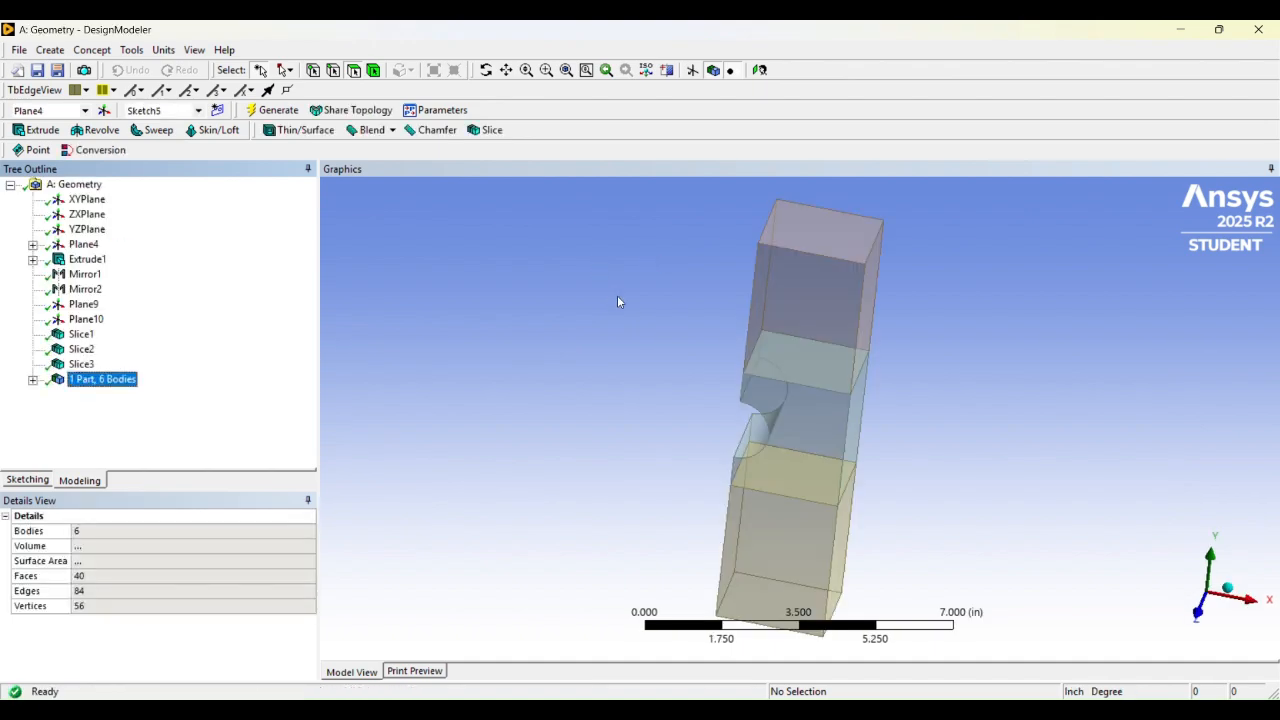
middle_click_drag(617, 297, 634, 255)
scroll(616, 250, "down", 3)
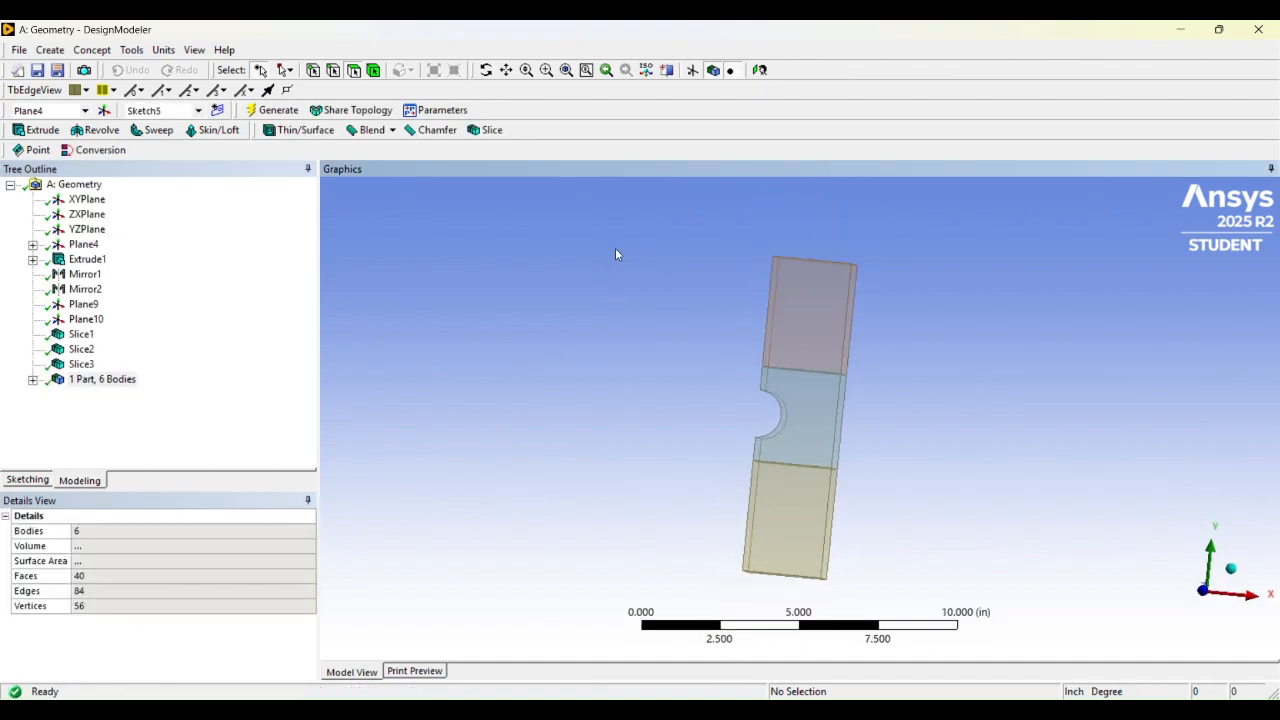
scroll(615, 248, "up", 2)
scroll(615, 248, "down", 1)
scroll(993, 468, "up", 2)
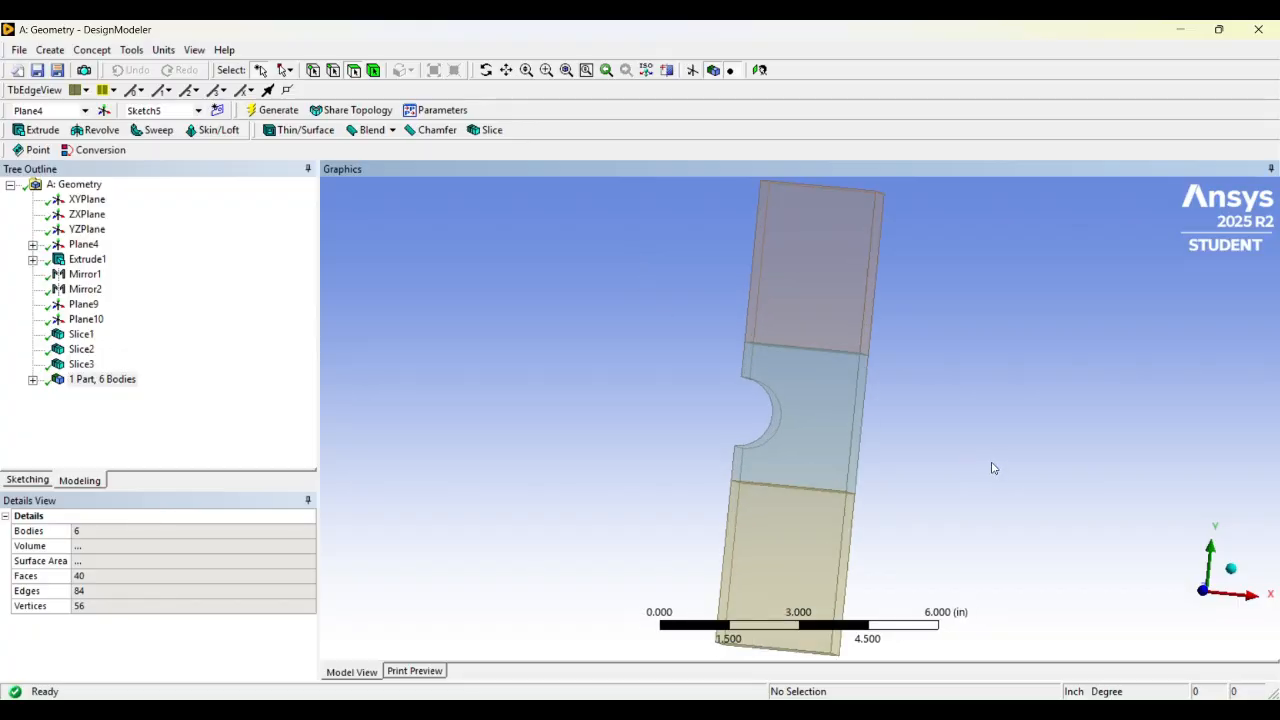
scroll(903, 423, "up", 1)
scroll(829, 345, "down", 2)
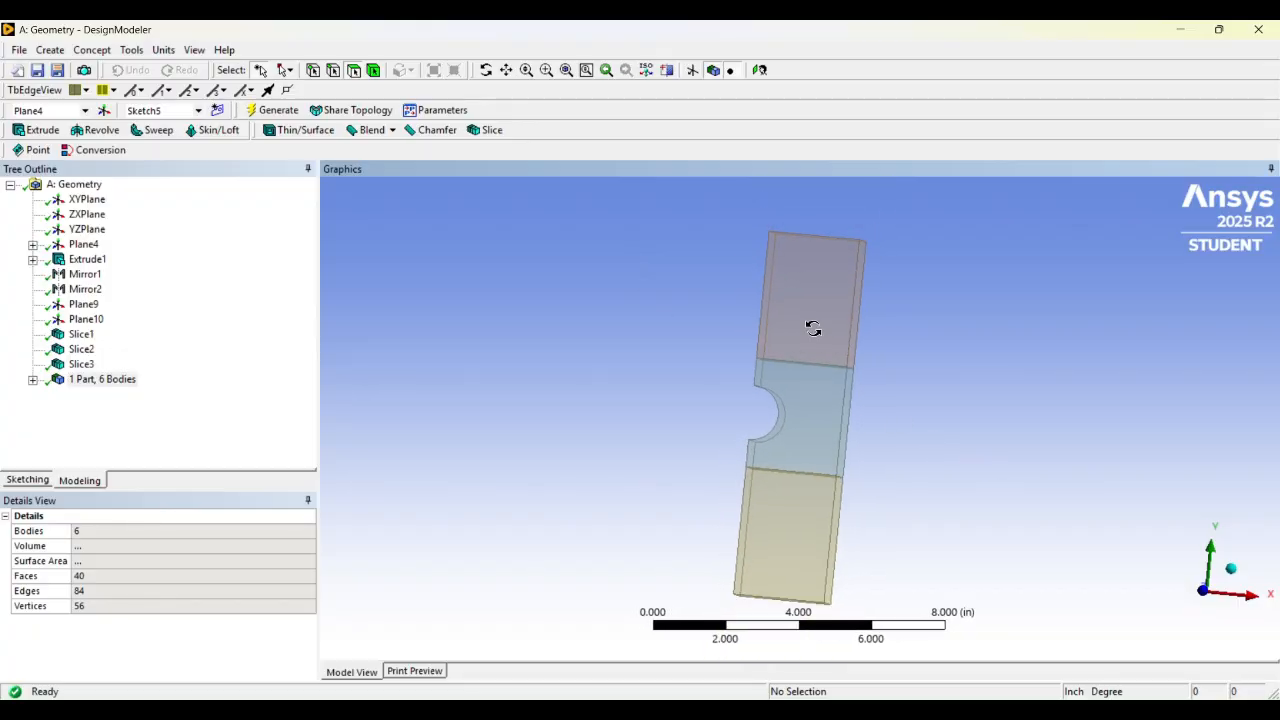
mouse_move(813, 329)
middle_mouse_down()
mouse_move(829, 329)
mouse_move(811, 323)
middle_mouse_up()
scroll(797, 334, "up", 2)
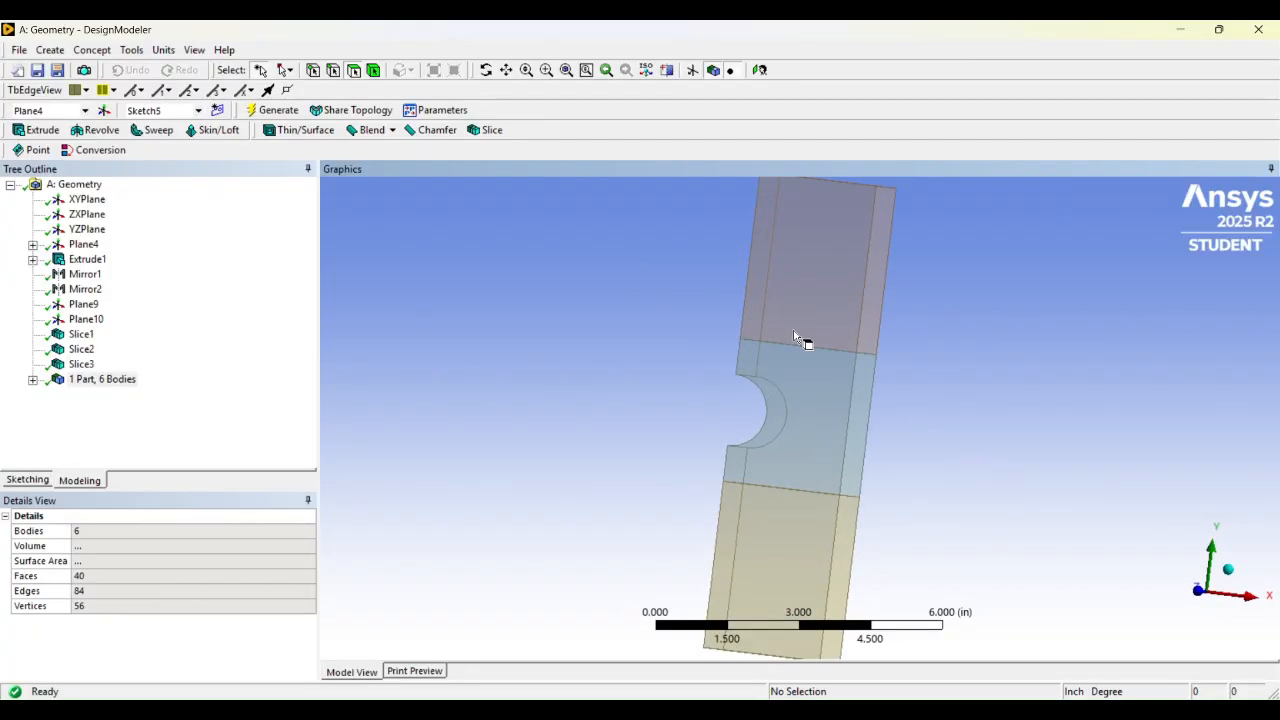
scroll(896, 228, "down", 1)
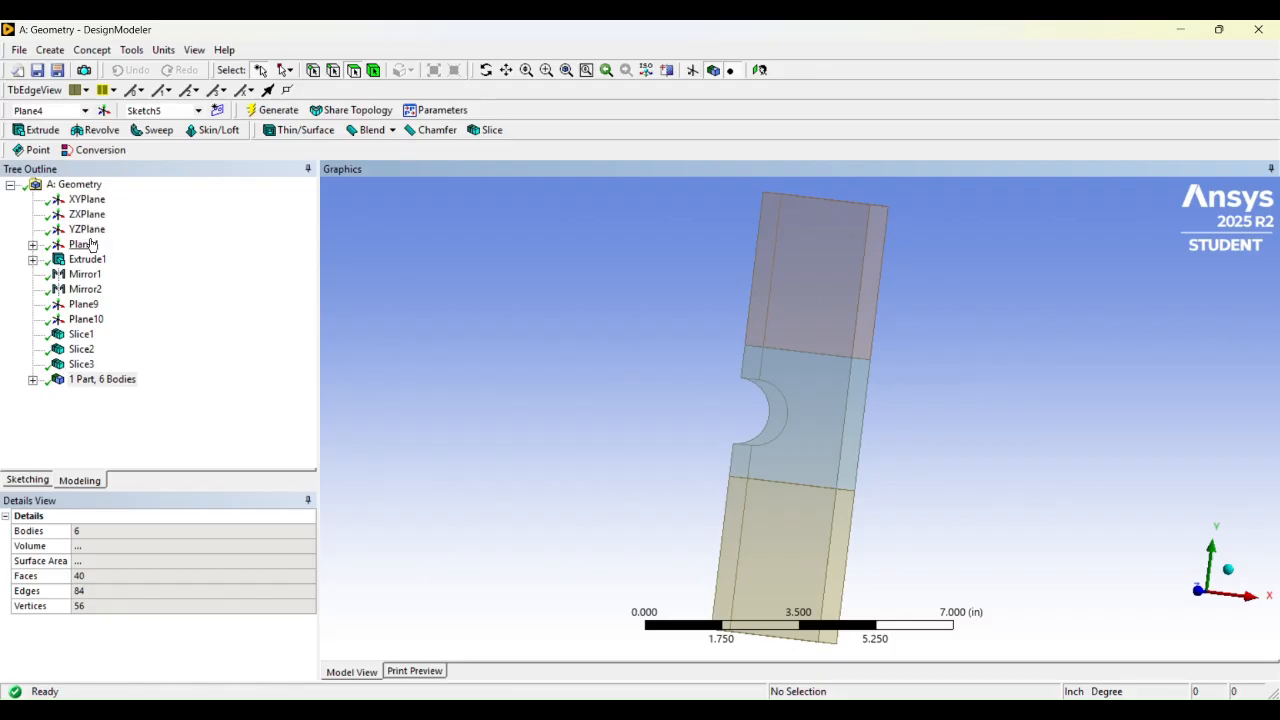
Show the YZPlane against the notched bar and inspect the middle body containing the notch
left_click(88, 230)
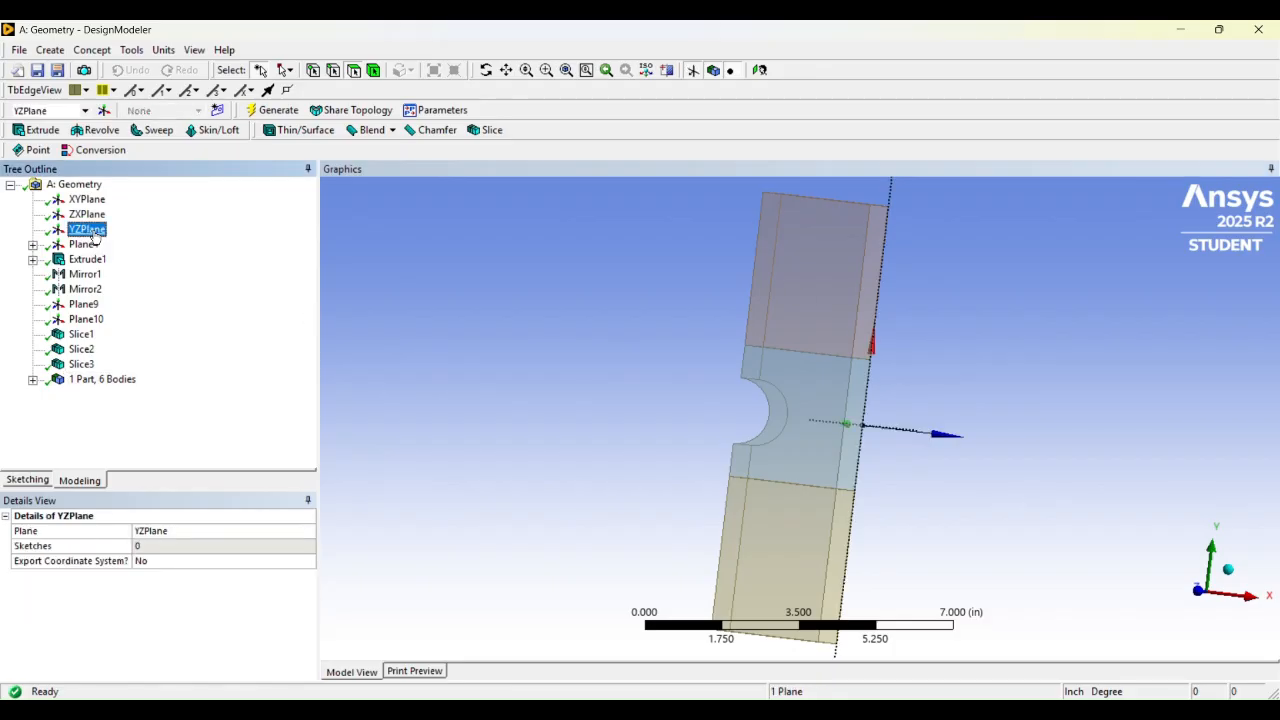
middle_click_drag(660, 342, 690, 318)
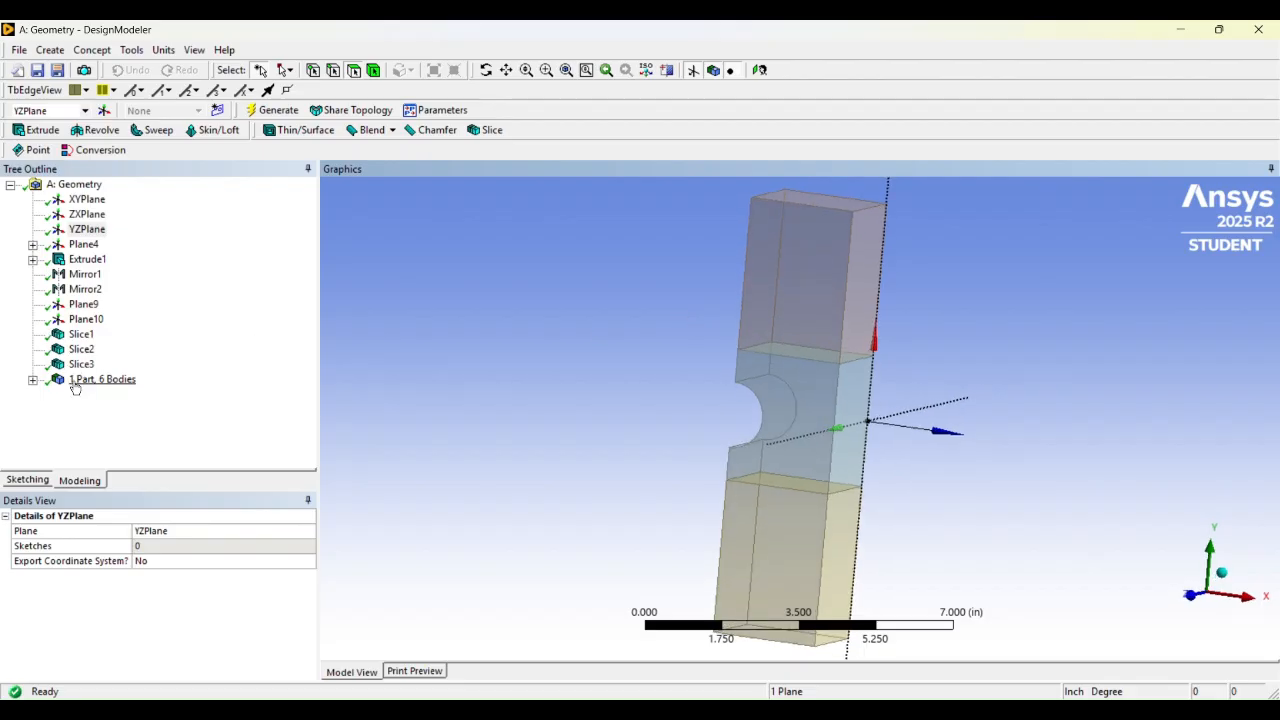
middle_click_drag(730, 325, 790, 378)
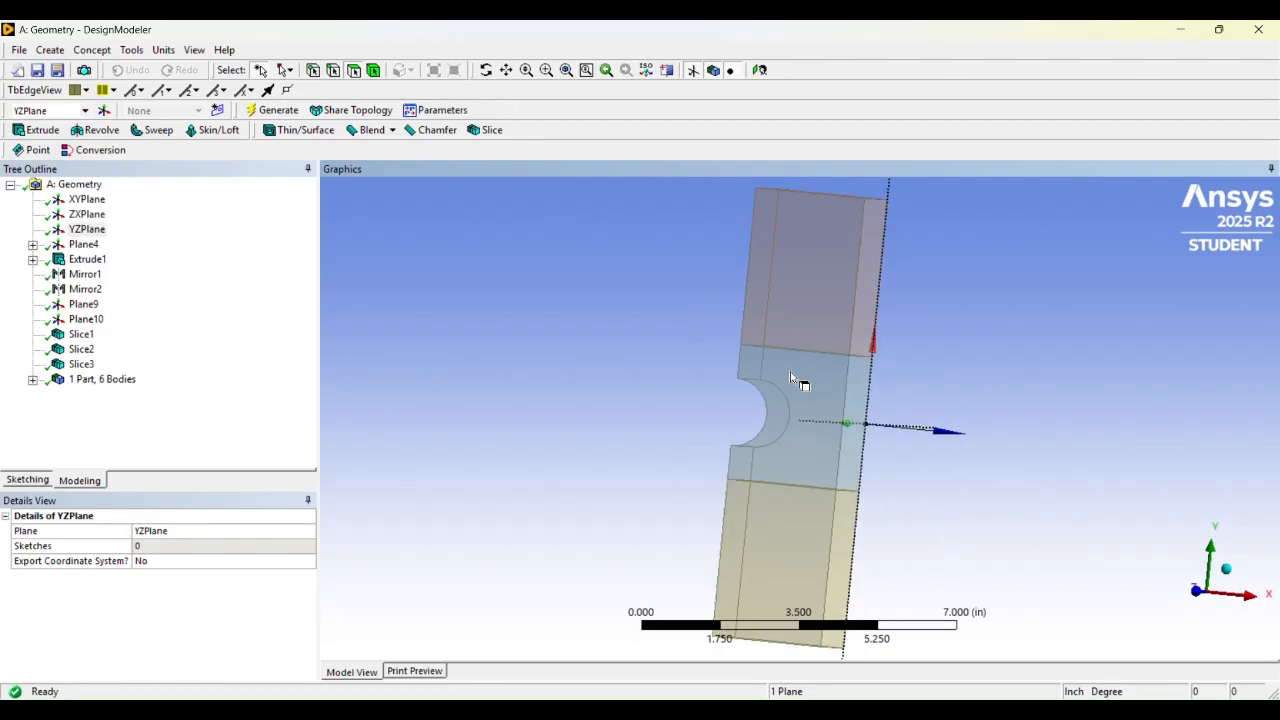
scroll(788, 370, "up", 1)
scroll(758, 264, "down", 3)
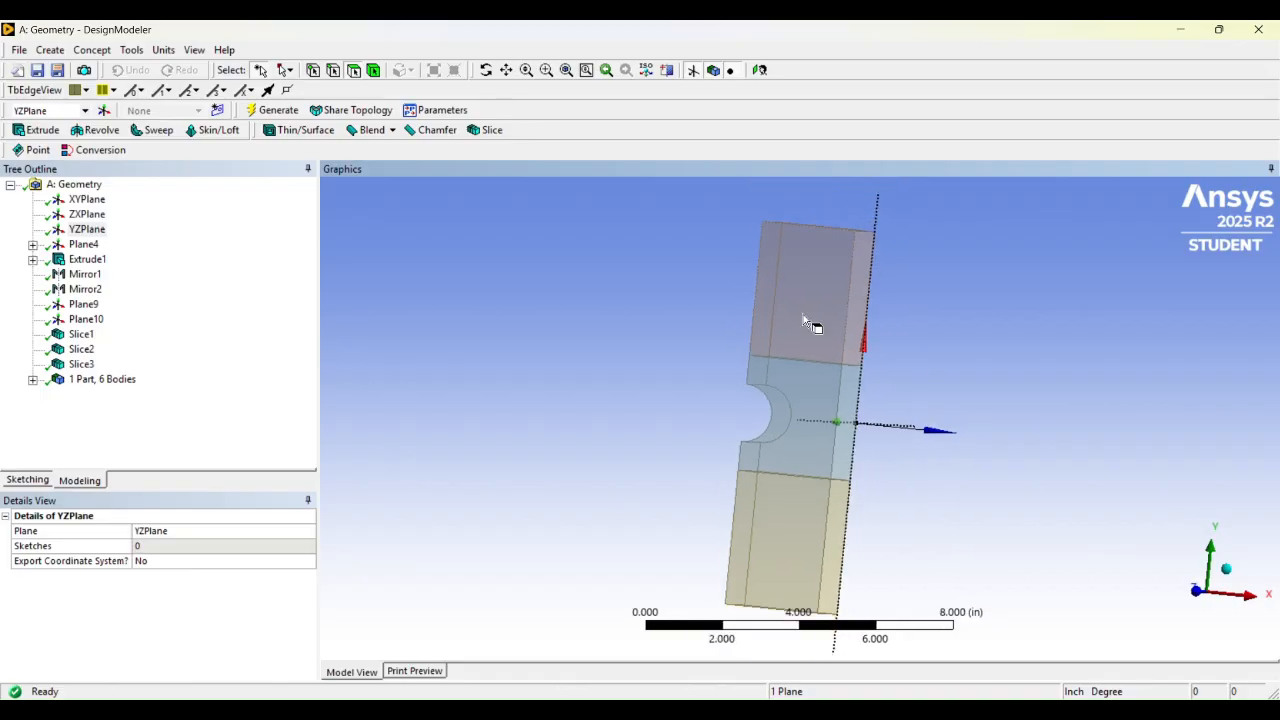
middle_click_drag(770, 266, 794, 269)
scroll(790, 271, "up", 1)
scroll(790, 271, "up", 1)
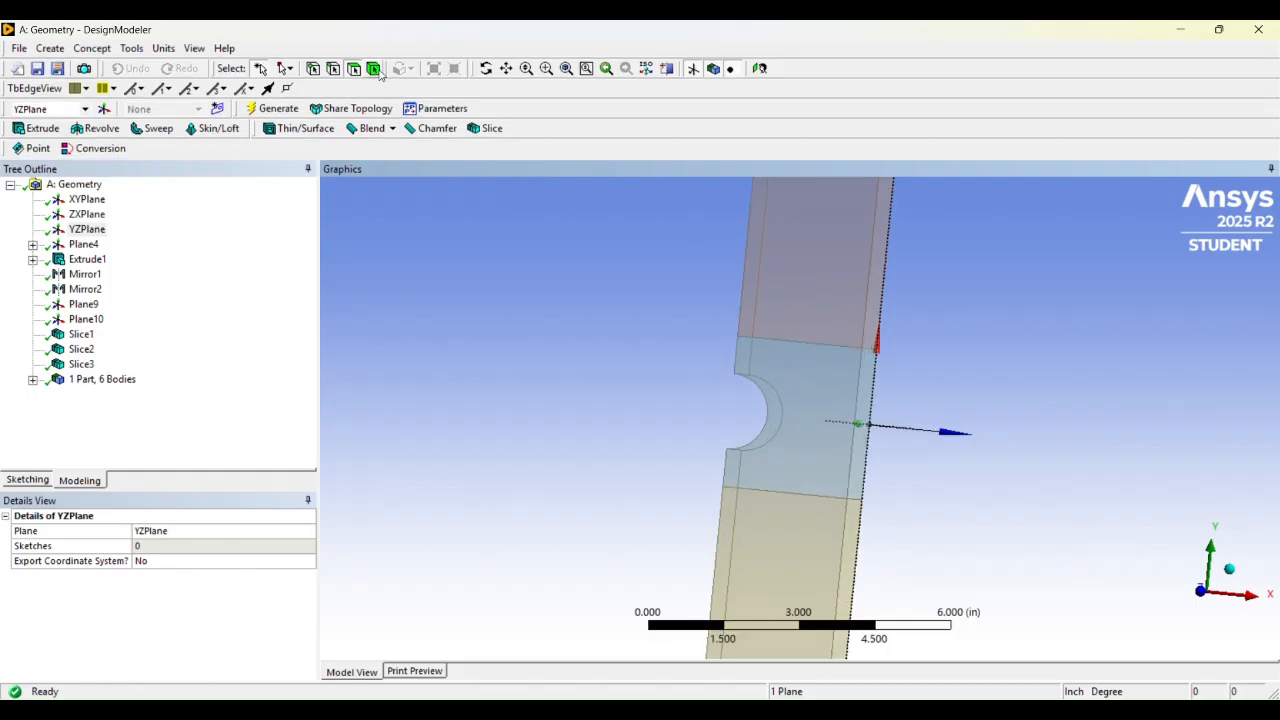
left_click(780, 350)
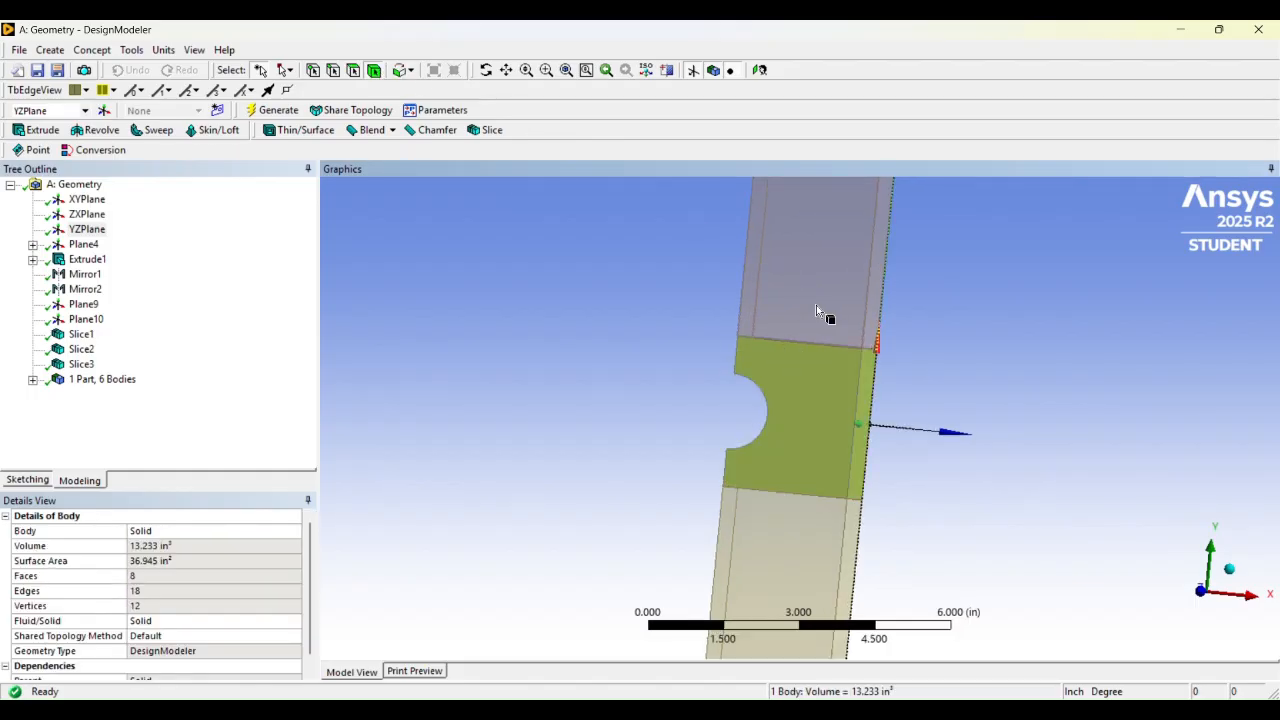
middle_click_drag(816, 305, 811, 303)
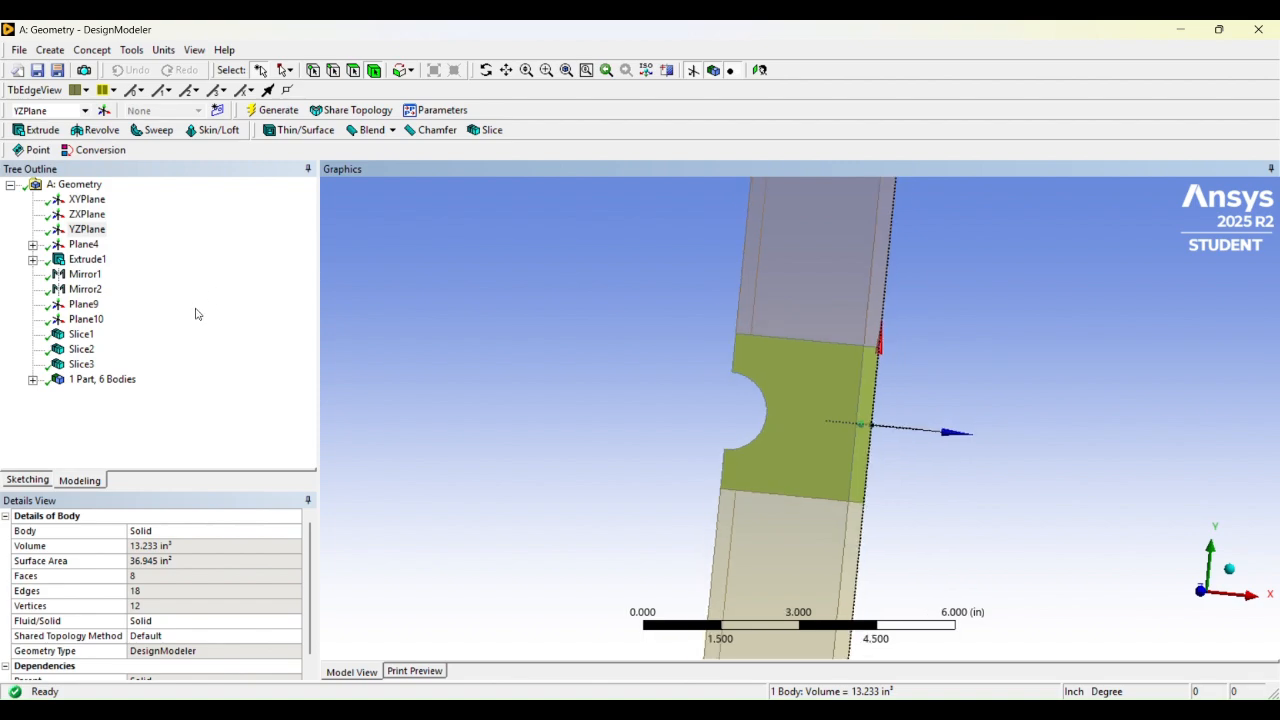
left_click(665, 364)
Inspect the part's three unsuppressed solids in the tree together with the Form New Part option for them
left_click(34, 380)
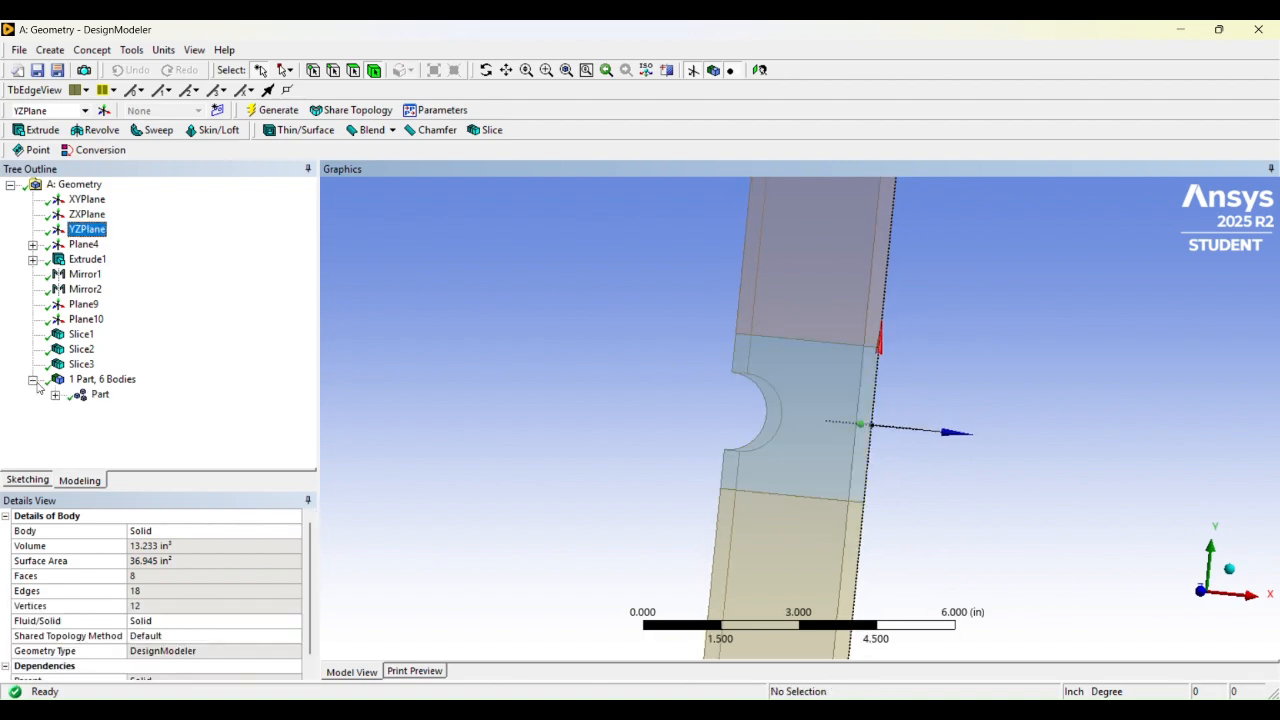
left_click(55, 395)
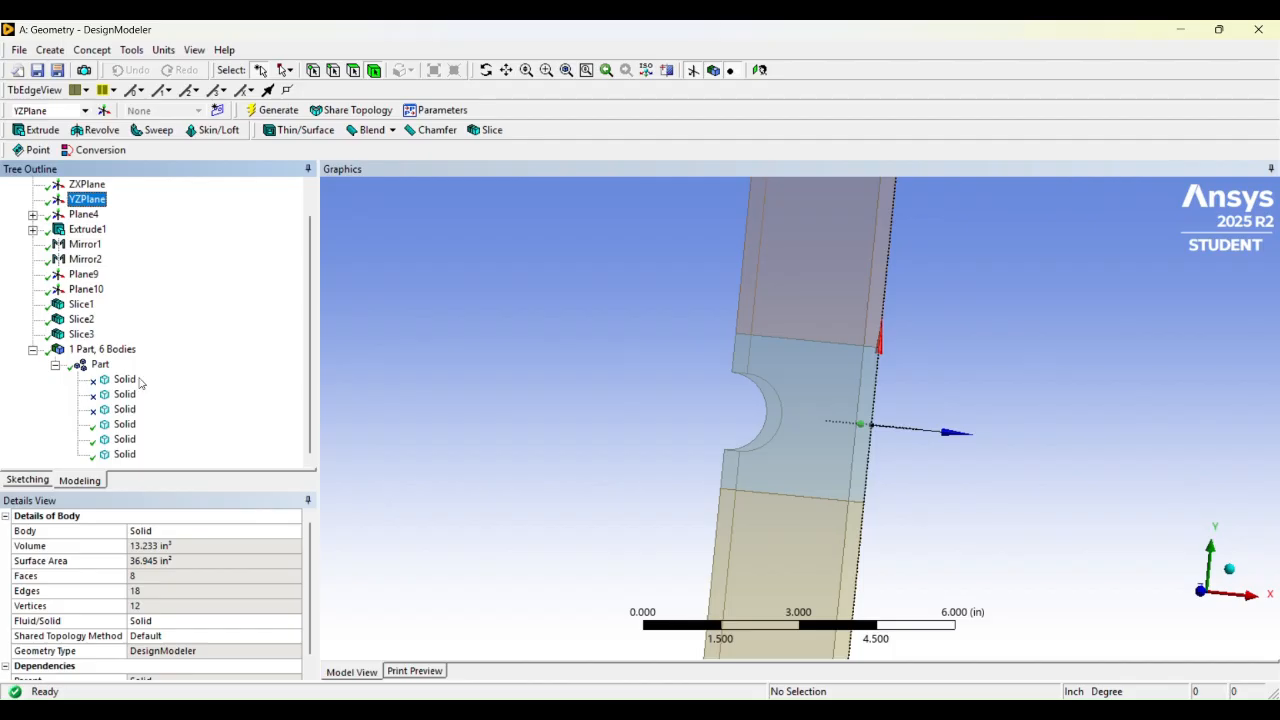
left_click(124, 426)
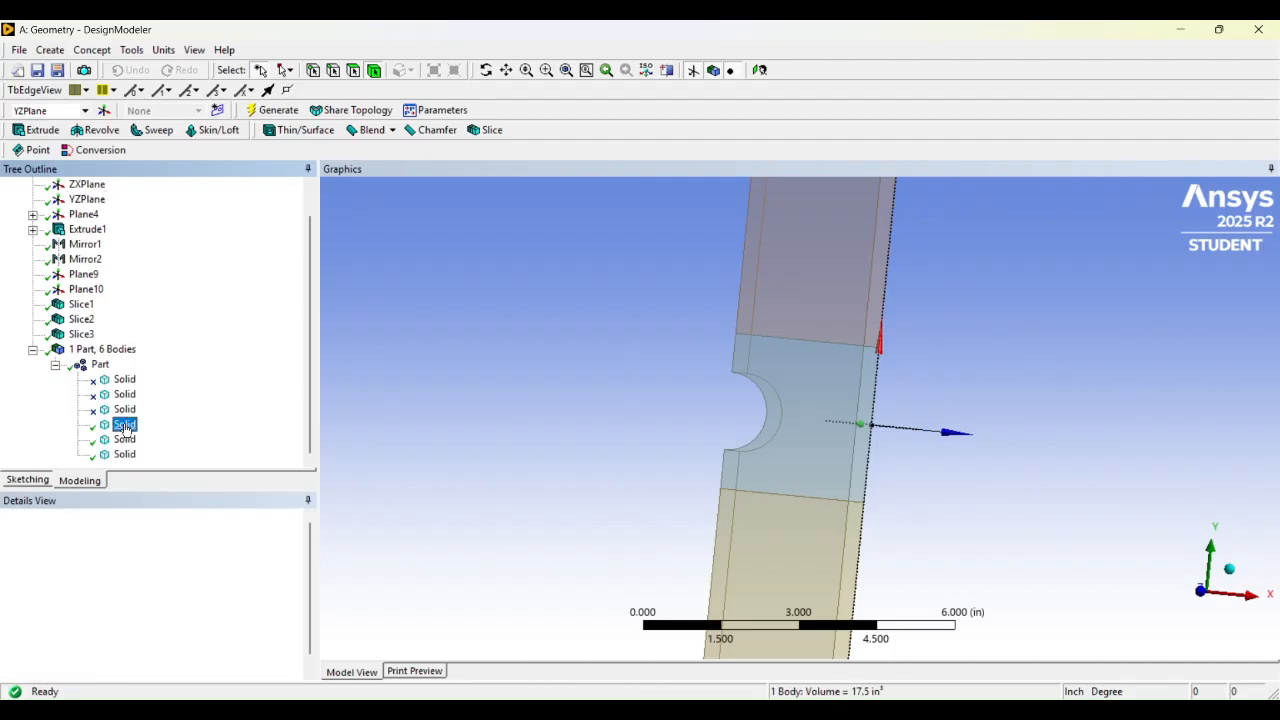
left_click(124, 440)
left_click(124, 454, "ctrl")
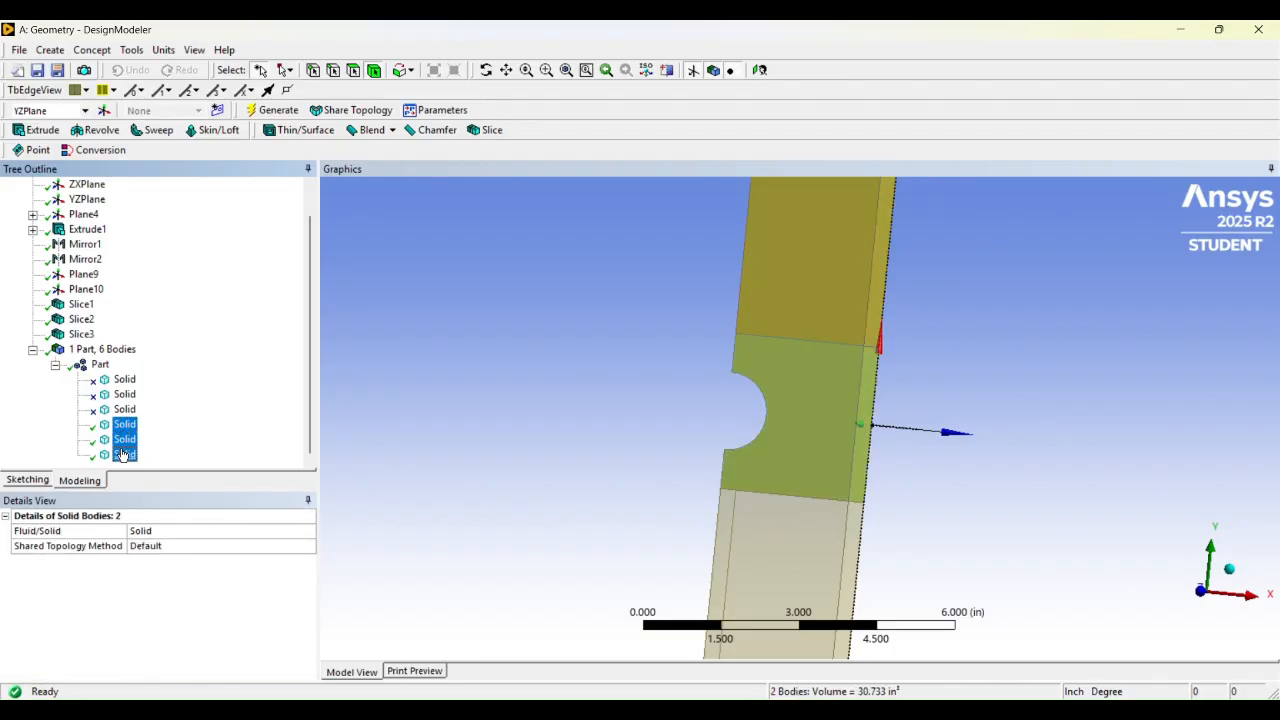
left_click(124, 425, "ctrl")
right_click(126, 428)
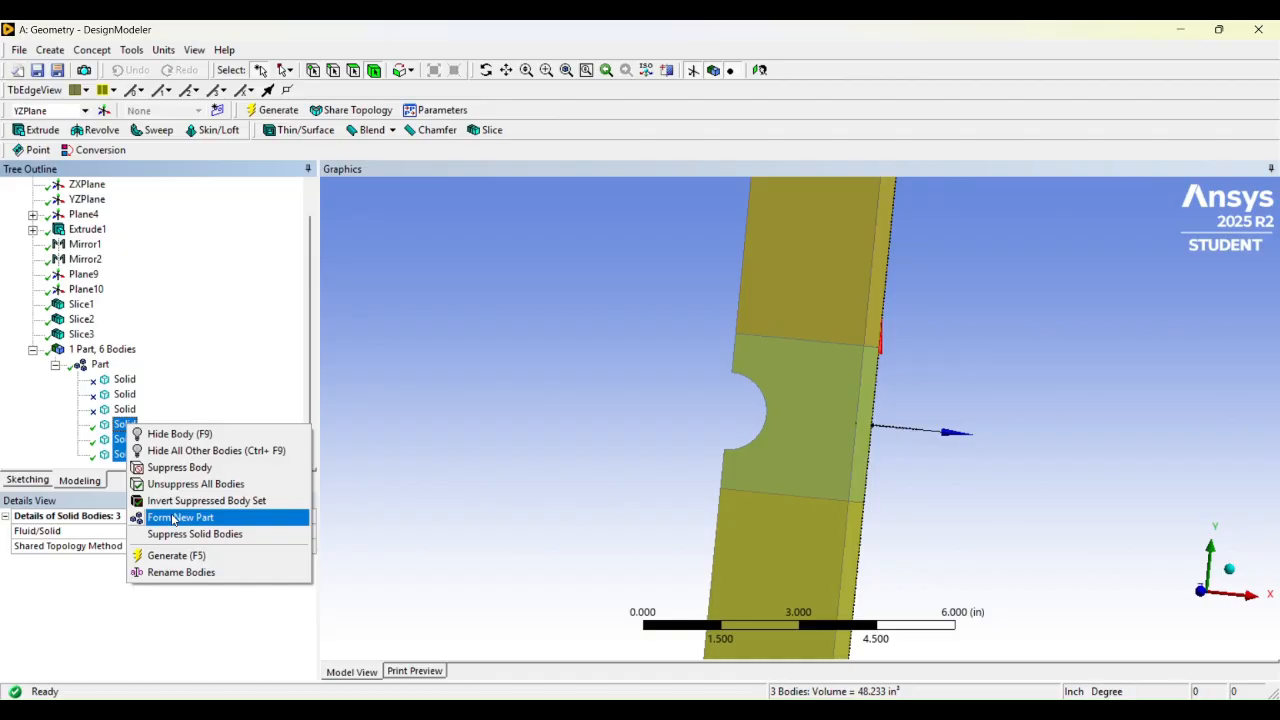
left_click(442, 400)
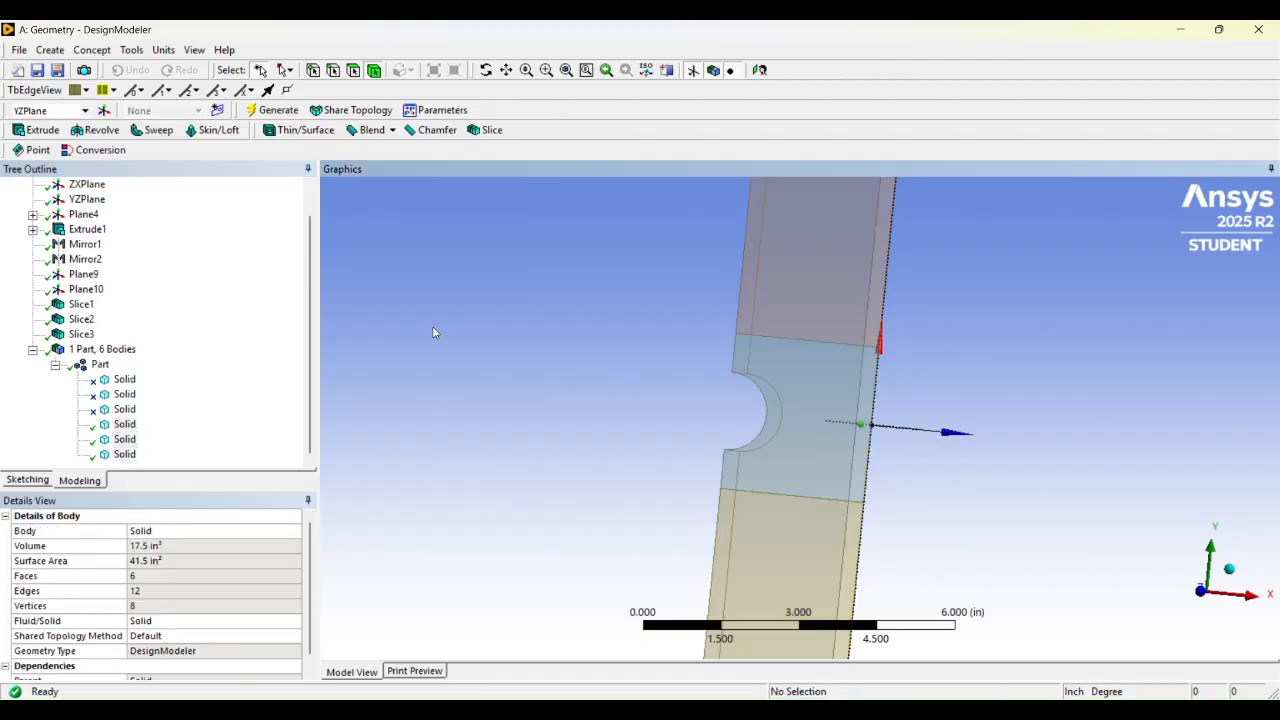
left_click(56, 367)
left_click(33, 380)
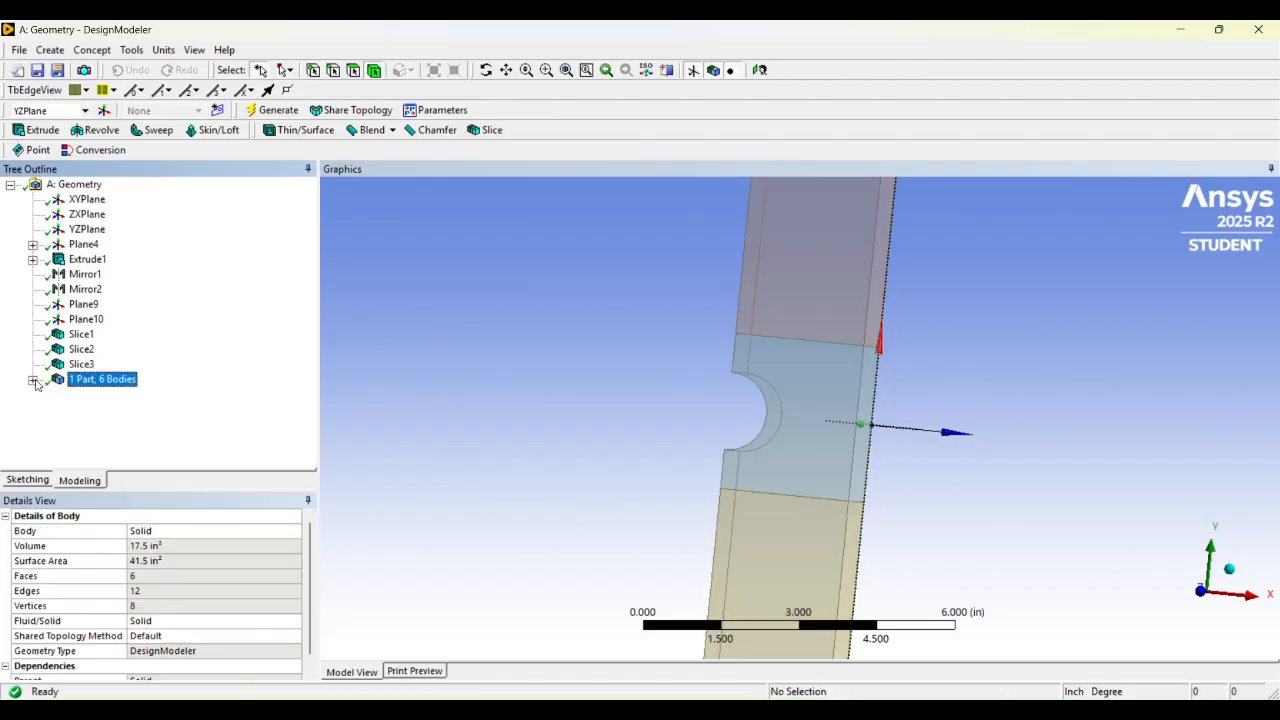
scroll(794, 271, "down", 2)
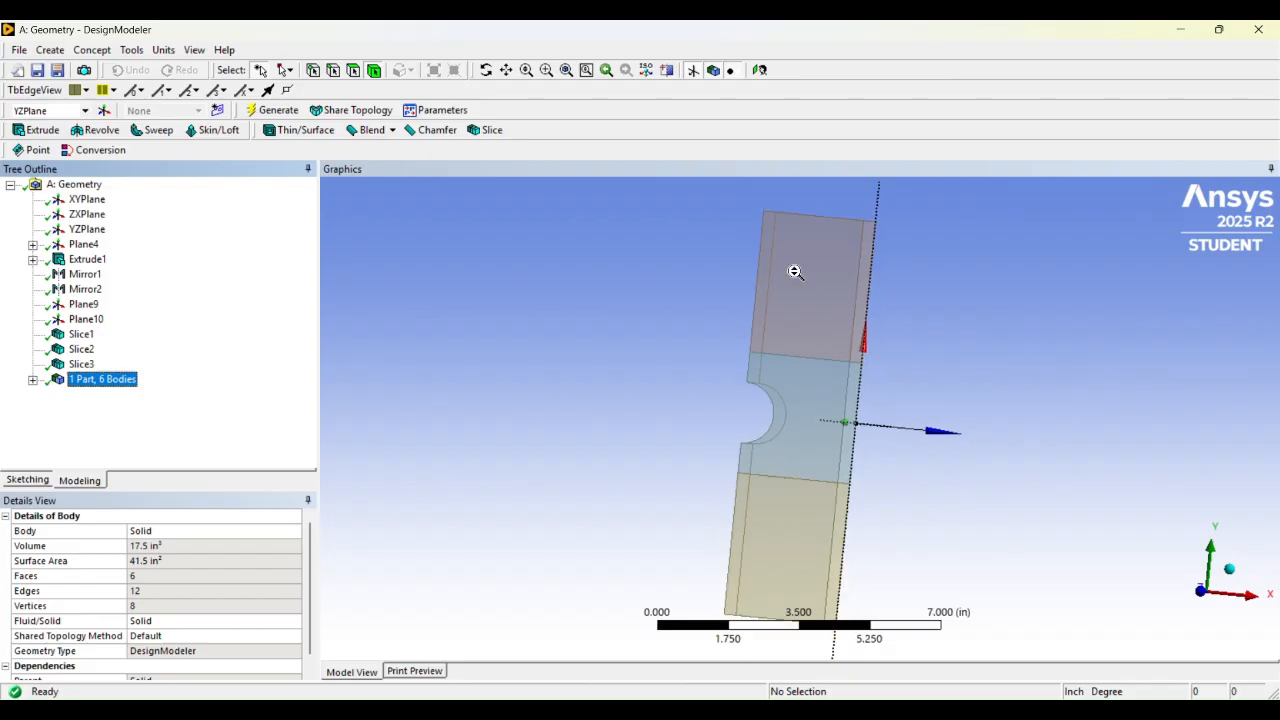
Return to the Workbench schematic and open the Static Structural system's Model in Mechanical
left_click(1183, 34)
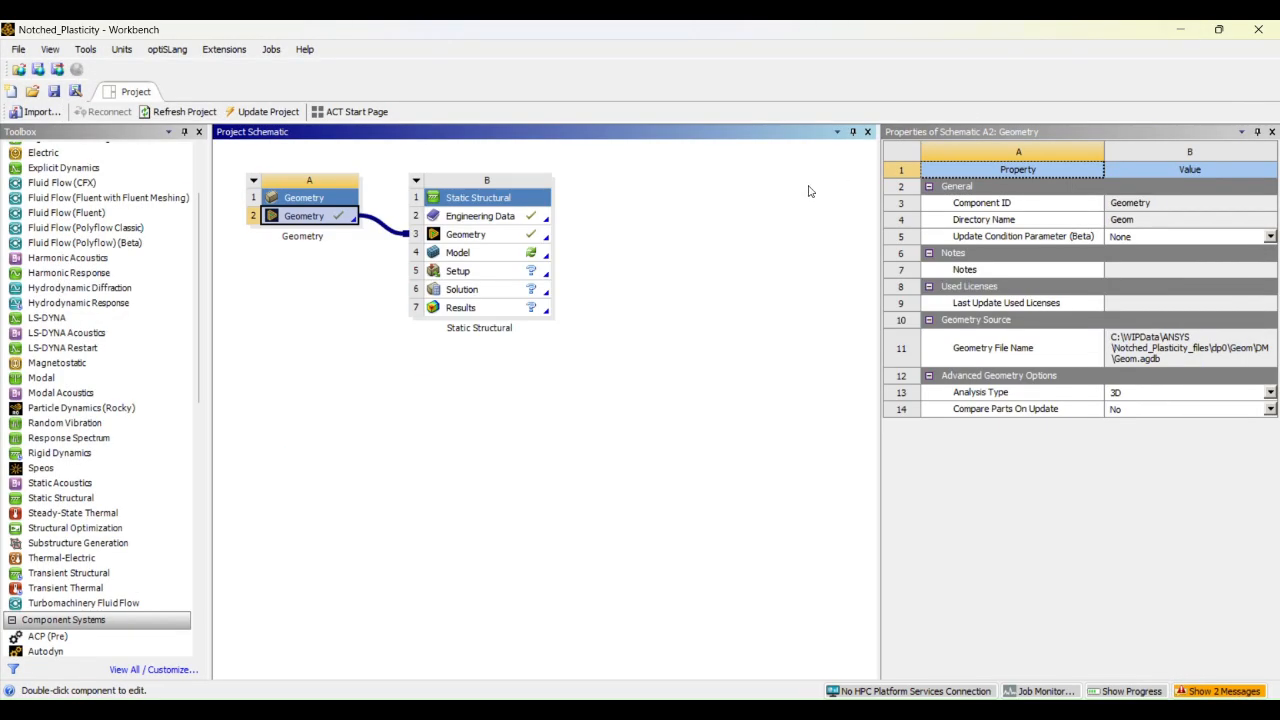
right_click(502, 252)
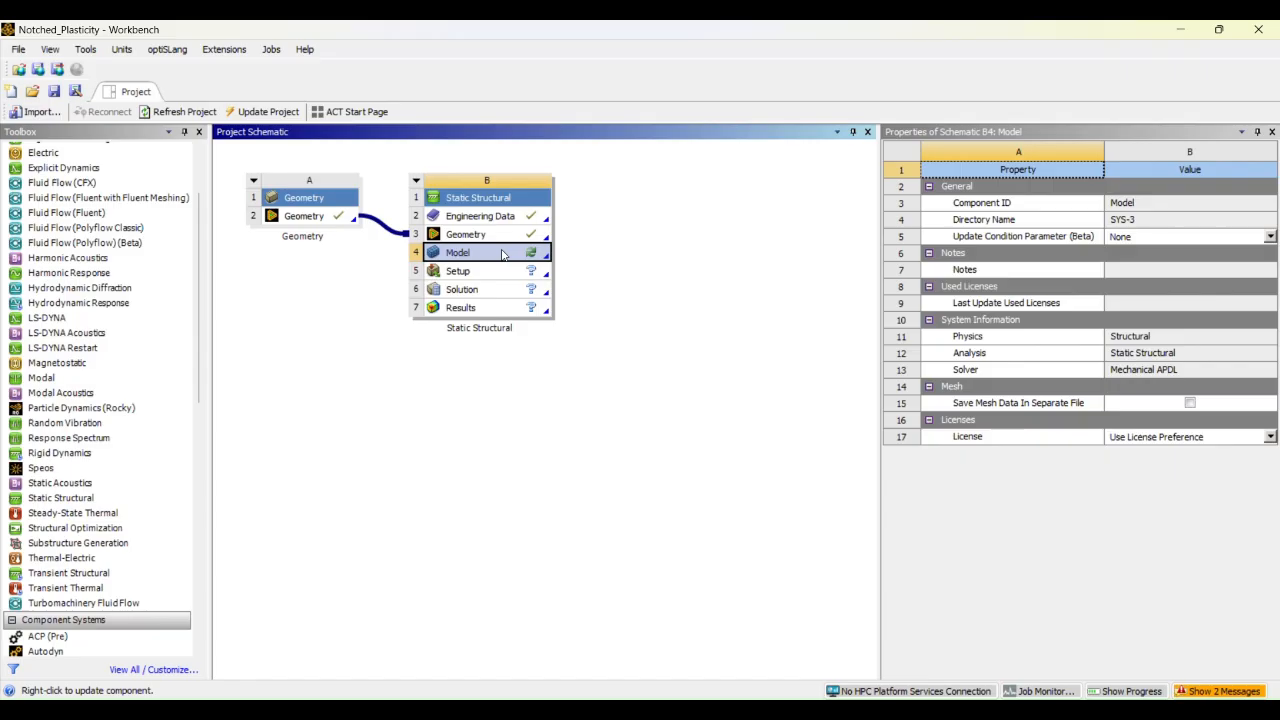
left_click(542, 262)
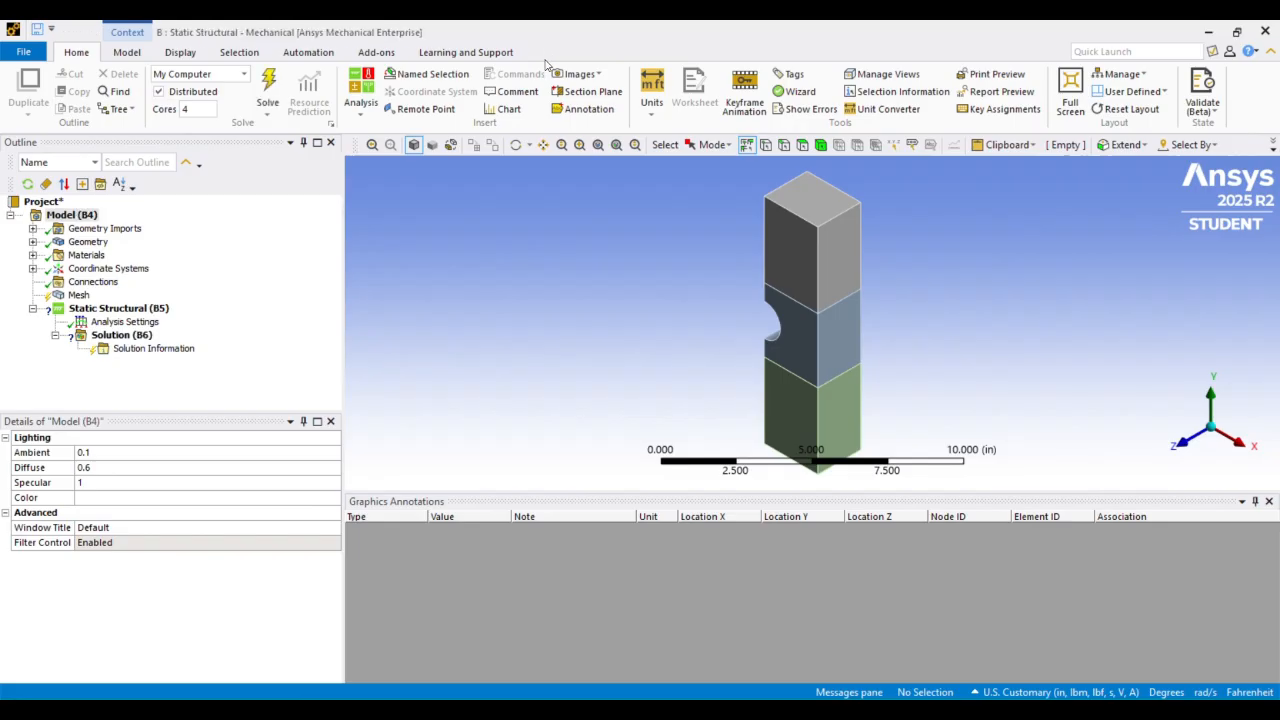
Turn the bar to a near-front view and check which unit system is active for the model
middle_click_drag(706, 312, 745, 273)
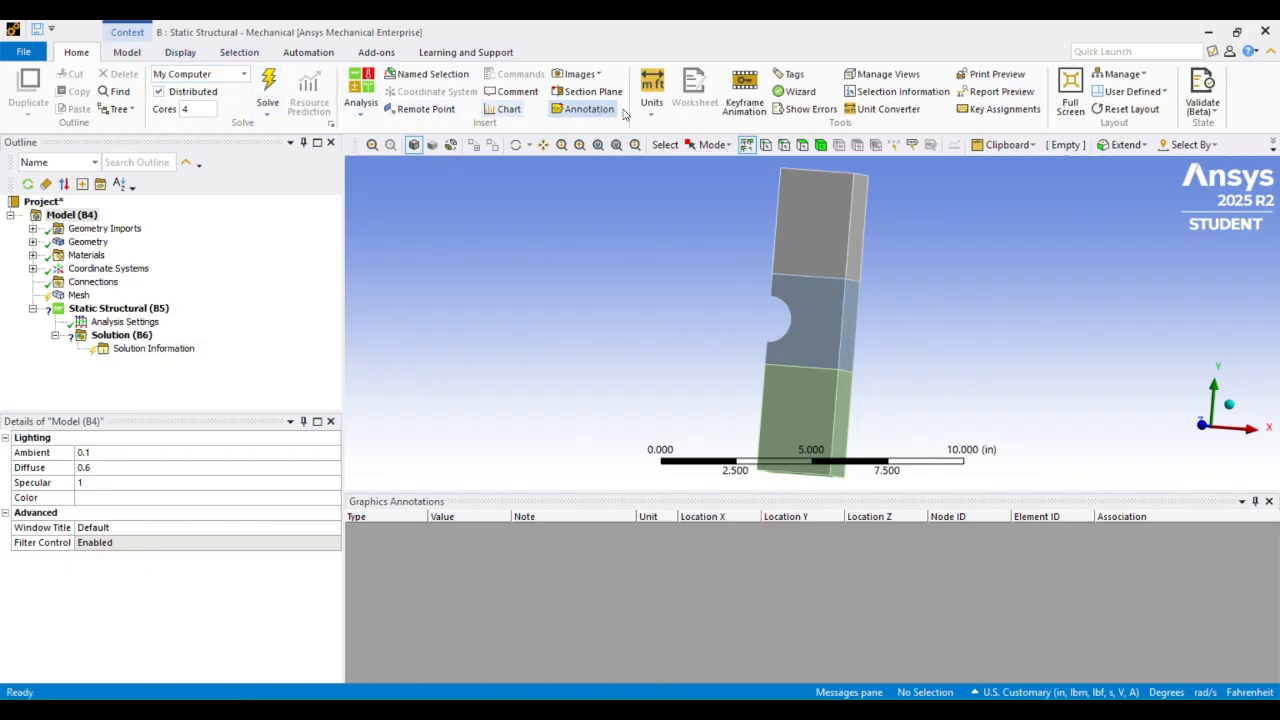
left_click(657, 120)
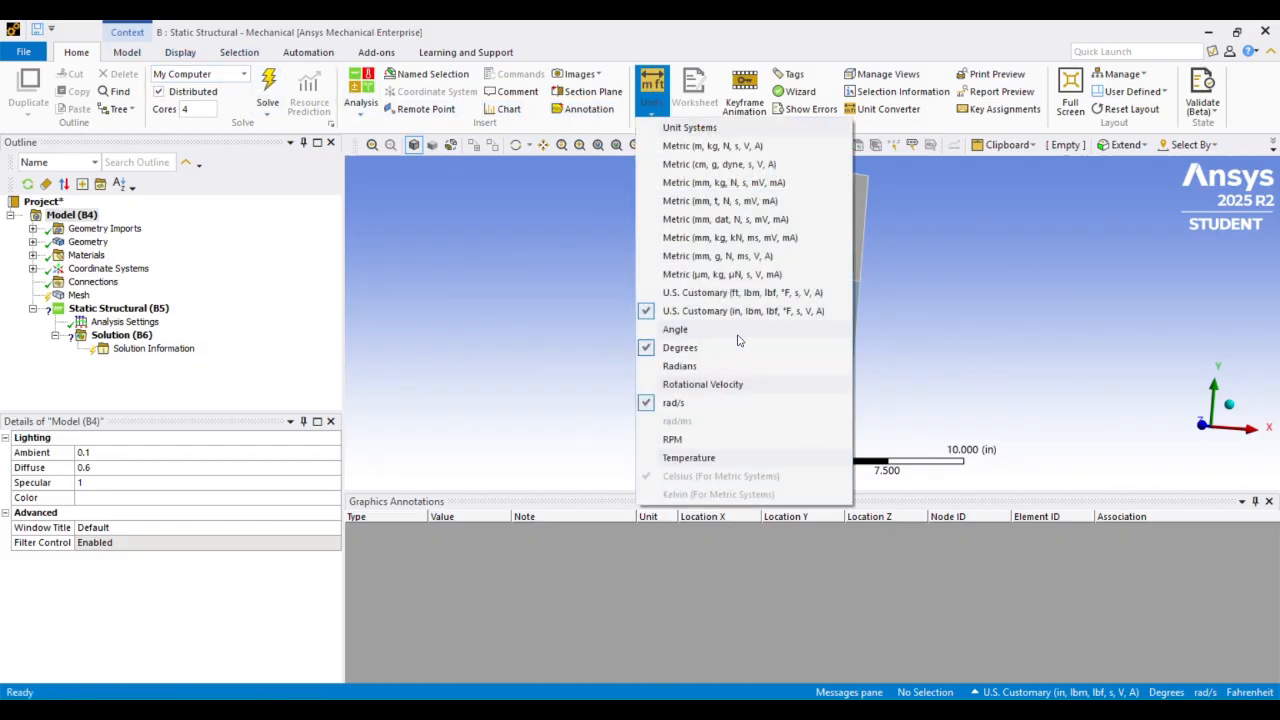
left_click(500, 231)
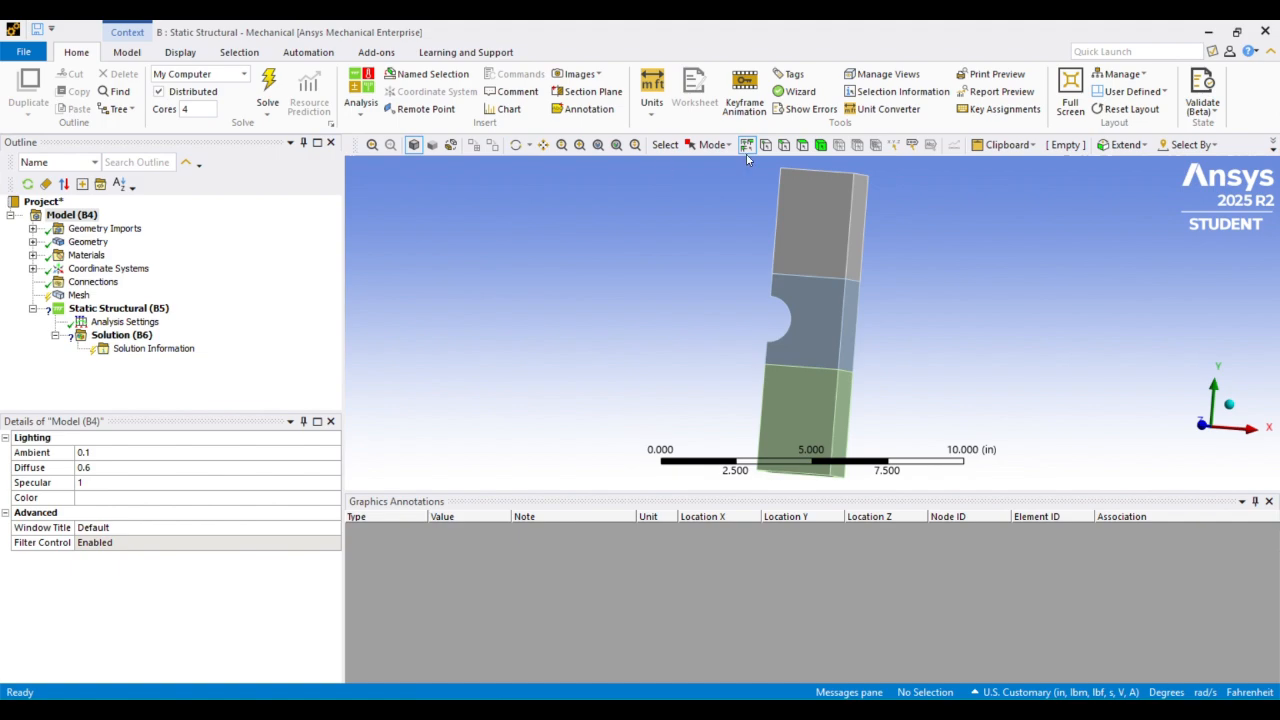
Switch back to Workbench, open the Static Structural system's Engineering Data, and enlarge the material properties area
left_click(1208, 33)
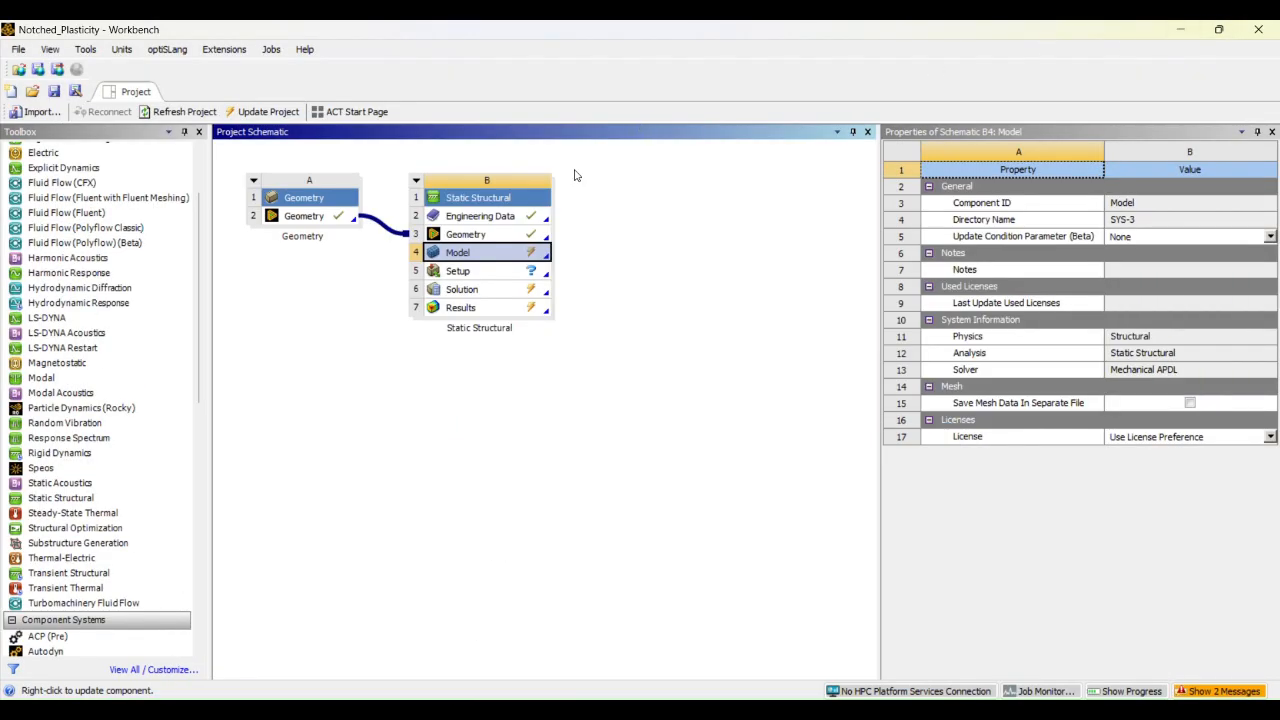
double_click(481, 217)
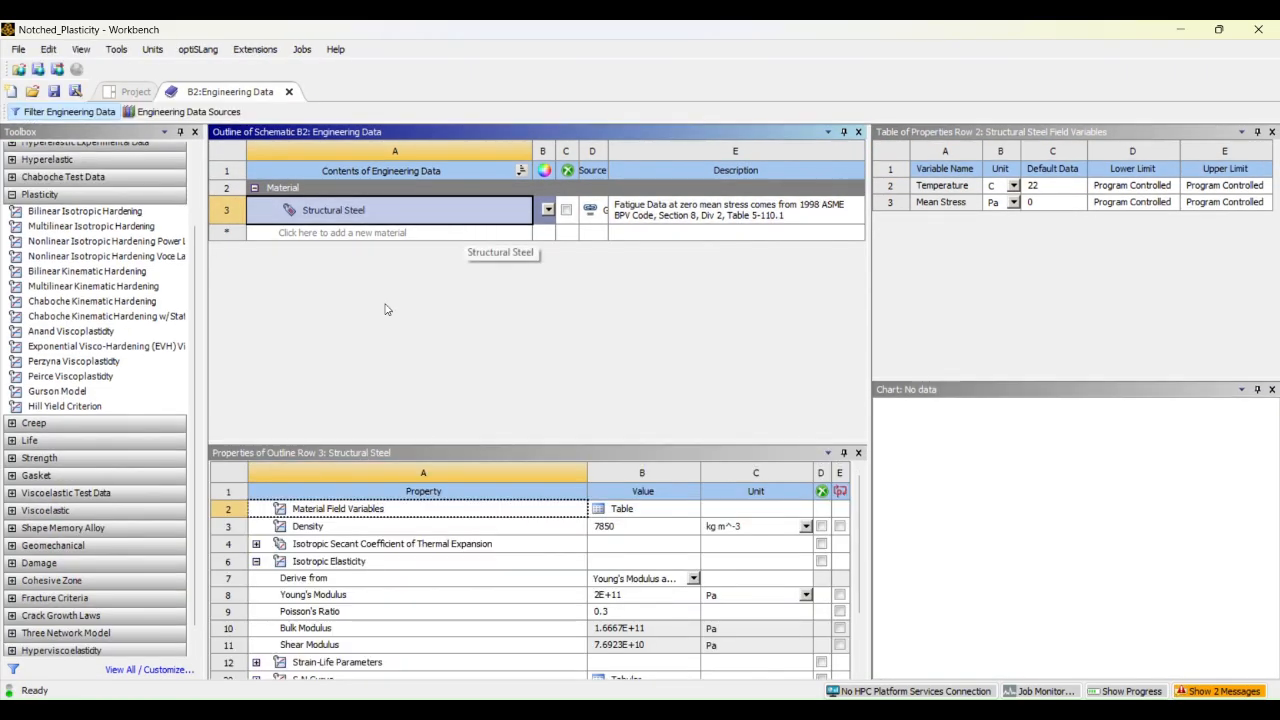
left_click_drag(425, 442, 418, 415)
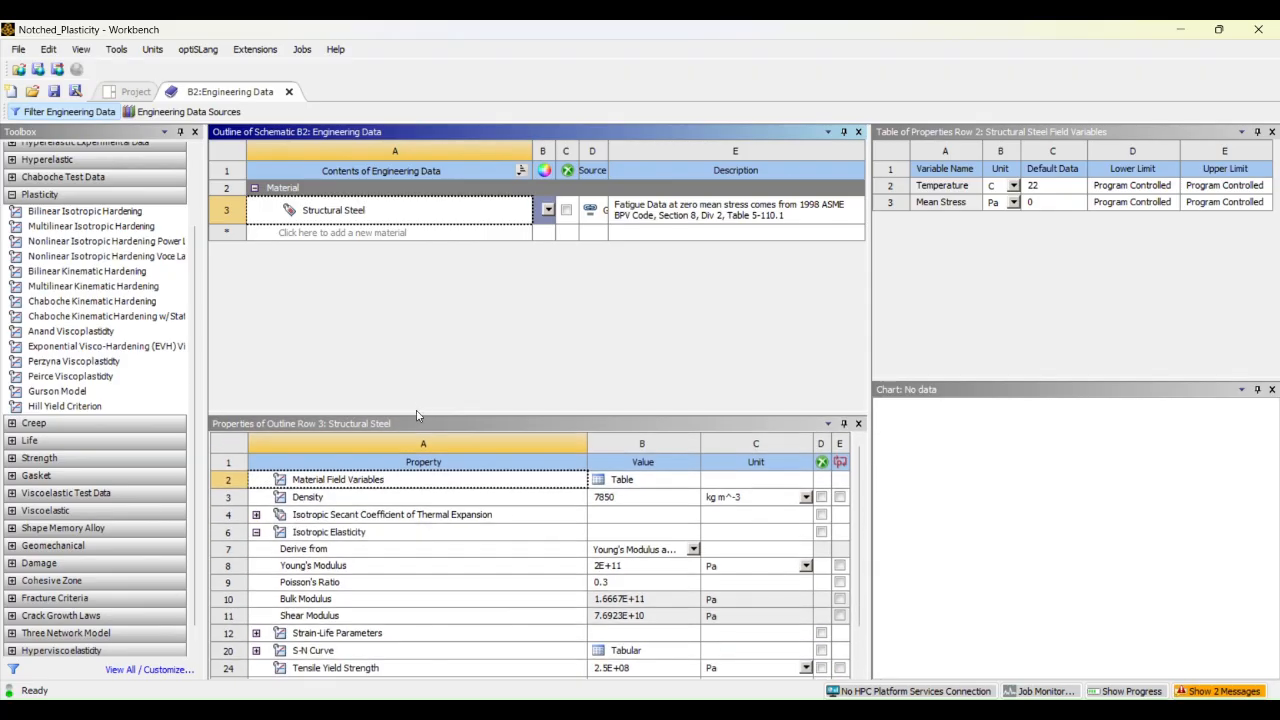
Open the Engineering Data Sources and show the contents of the General Non-linear Materials library
left_click(386, 235)
right_click(386, 235)
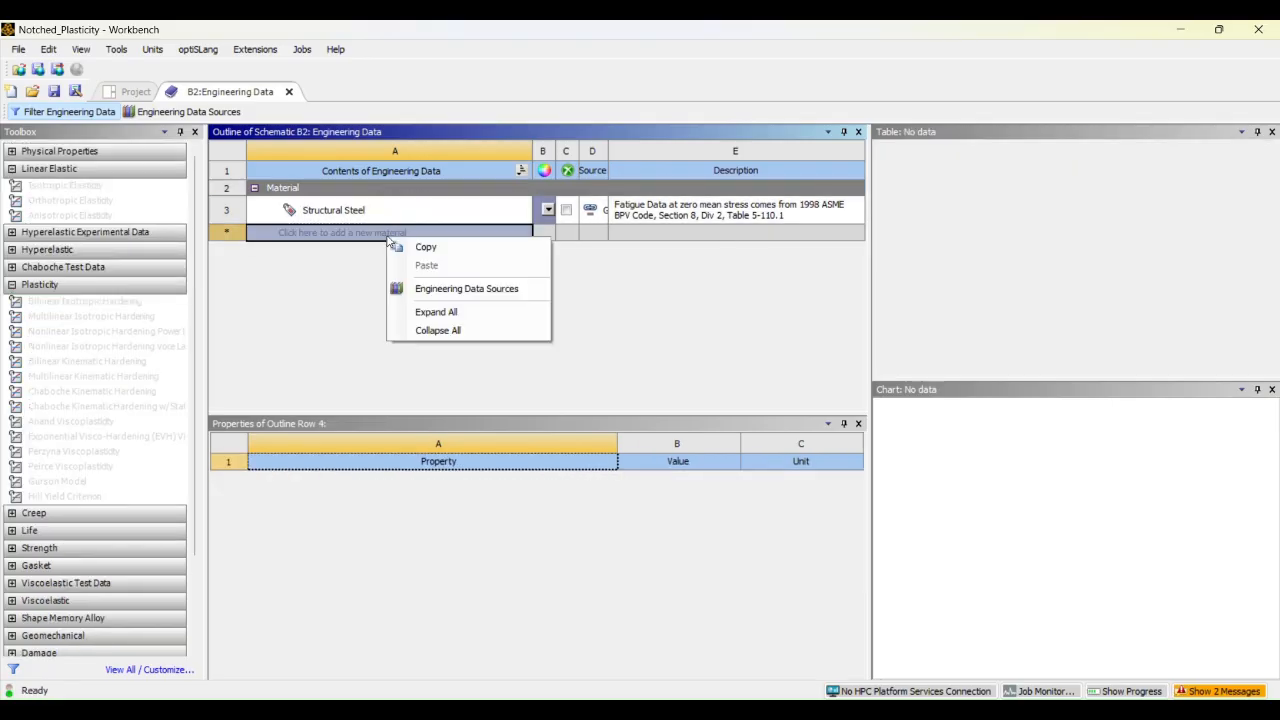
left_click(445, 290)
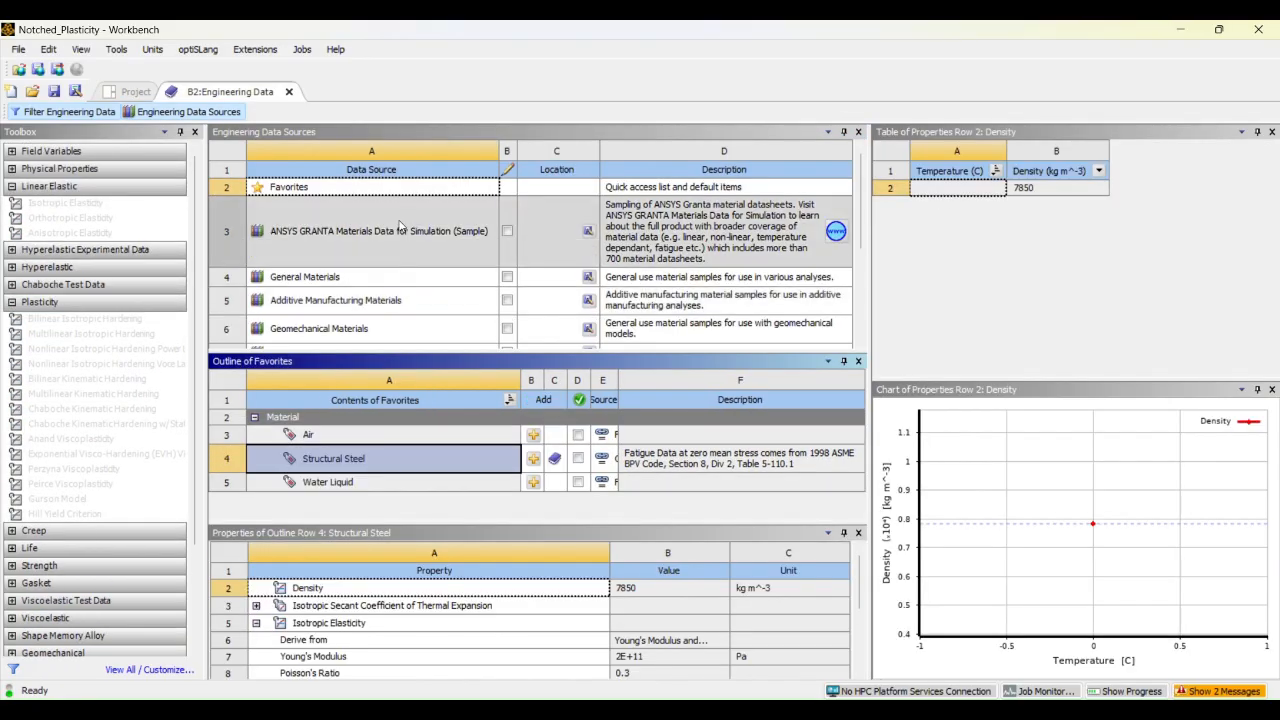
scroll(396, 258, "down", 3)
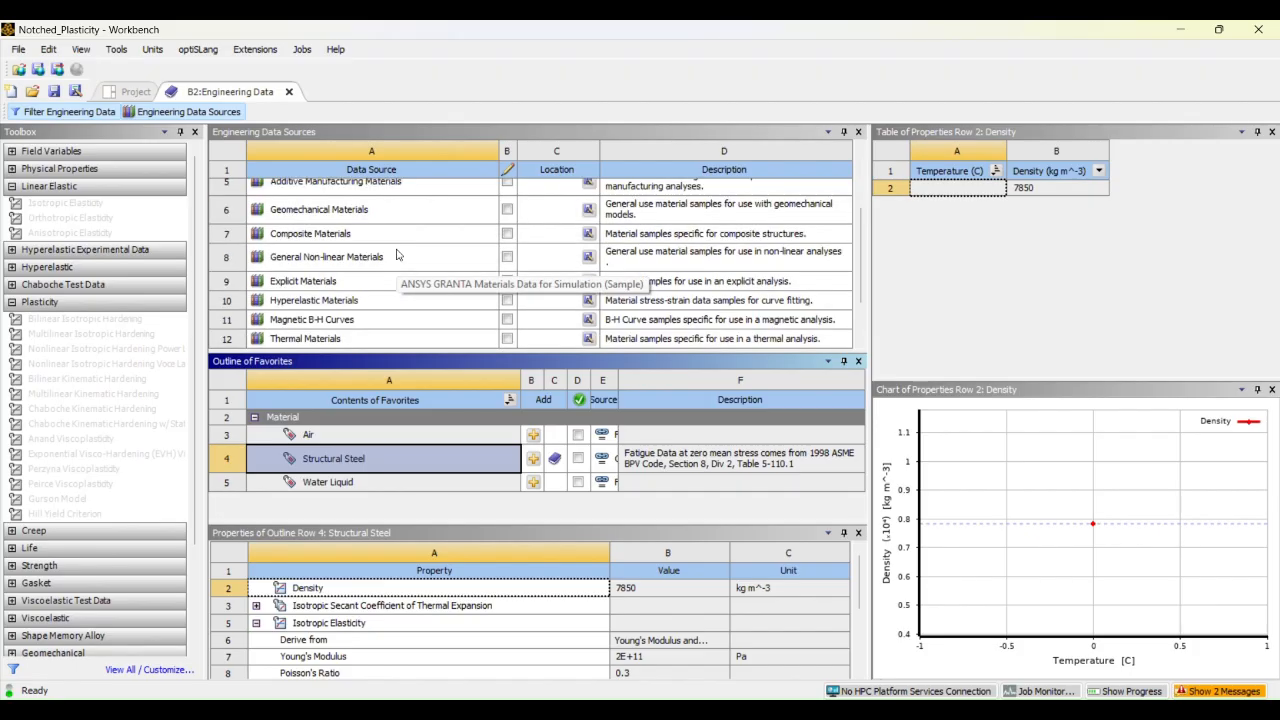
scroll(390, 245, "down", 2)
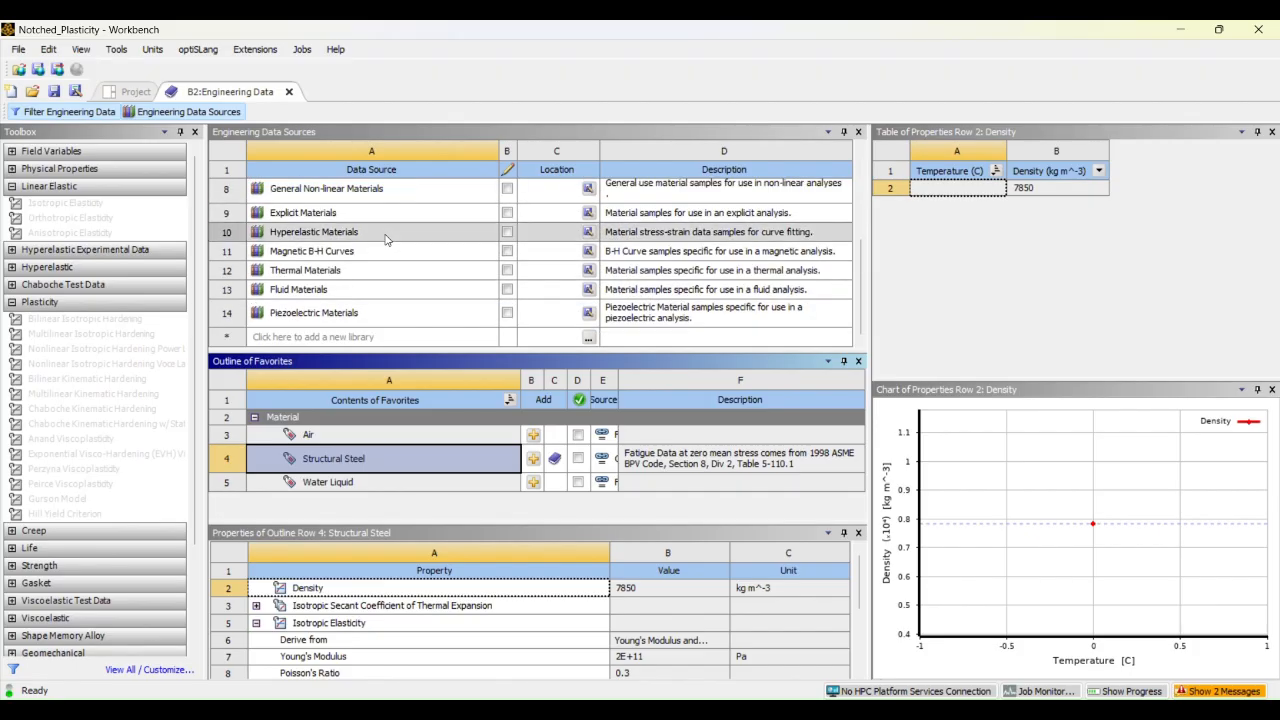
scroll(386, 240, "up", 3)
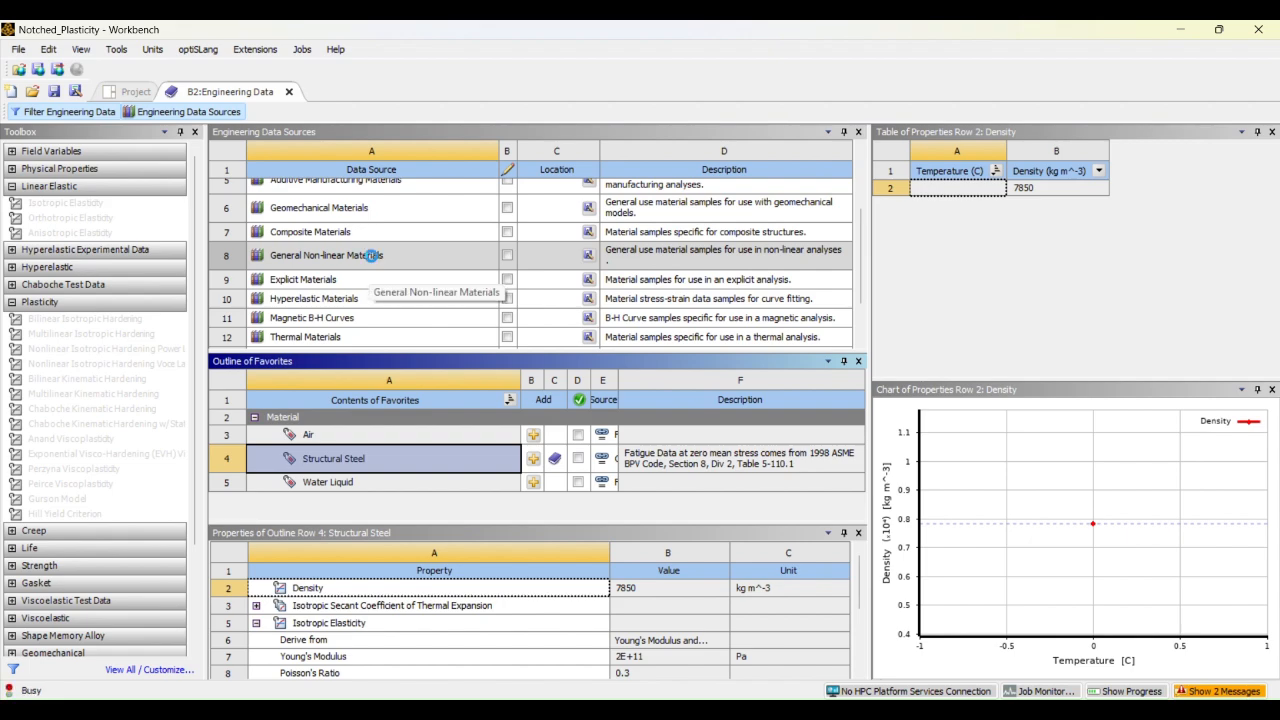
left_click(364, 257)
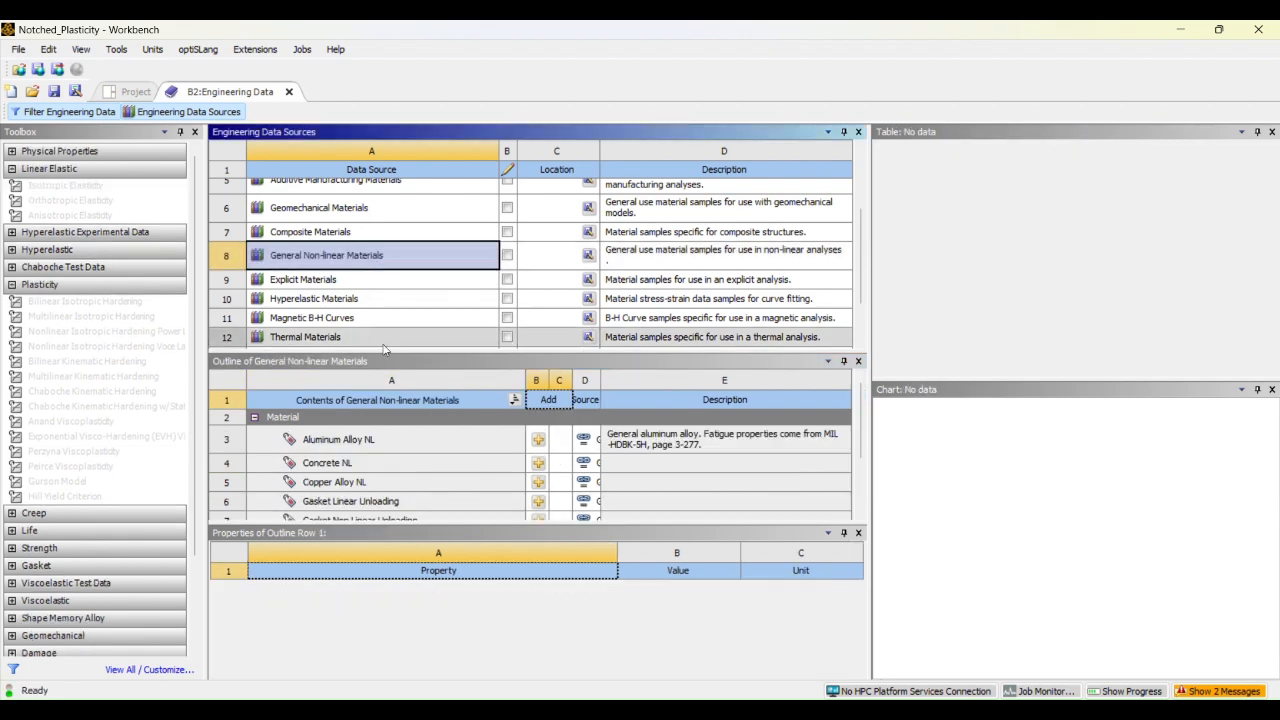
Add Aluminum Alloy NL to the analysis's engineering data and return to the system's material list
left_click_drag(400, 357, 398, 312)
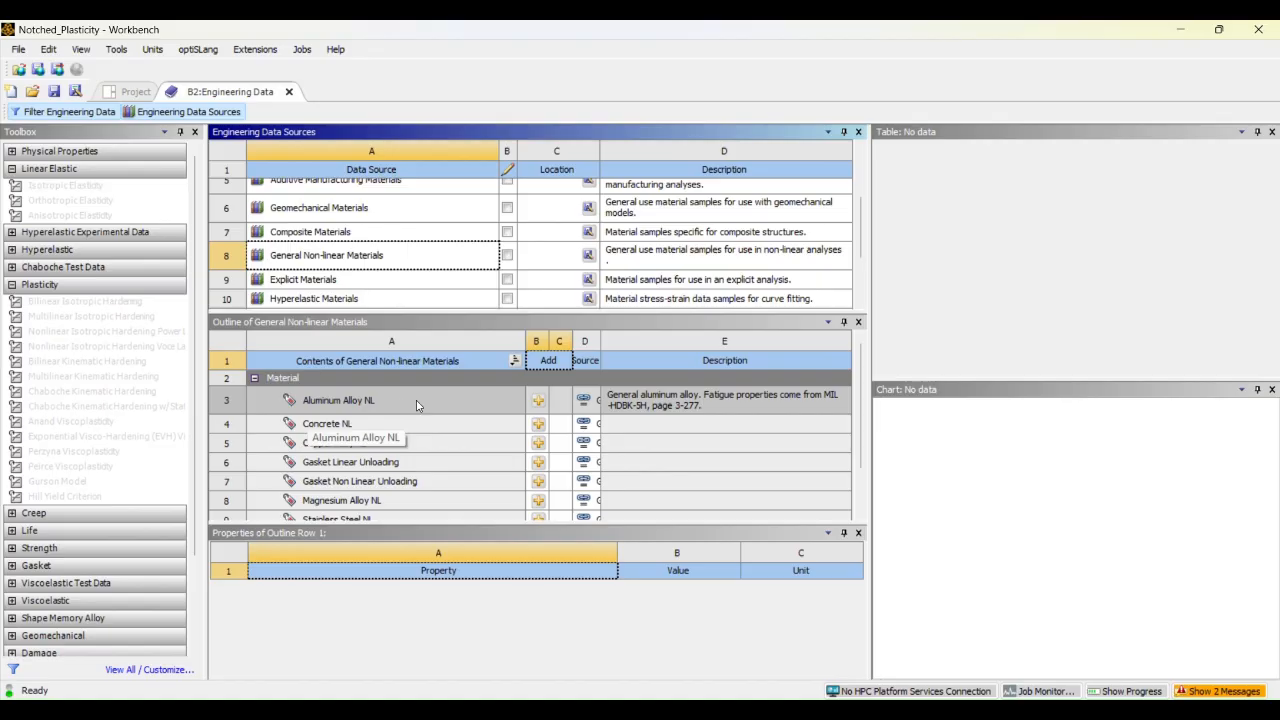
left_click(538, 401)
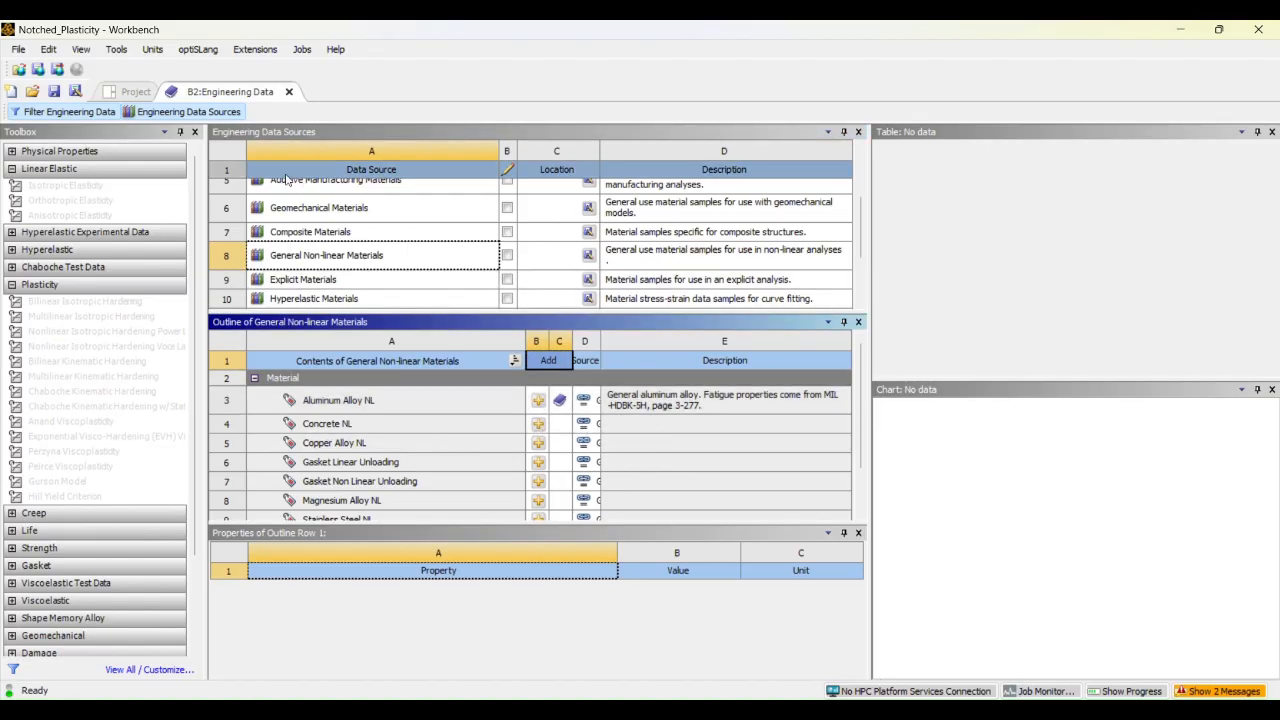
left_click(186, 112)
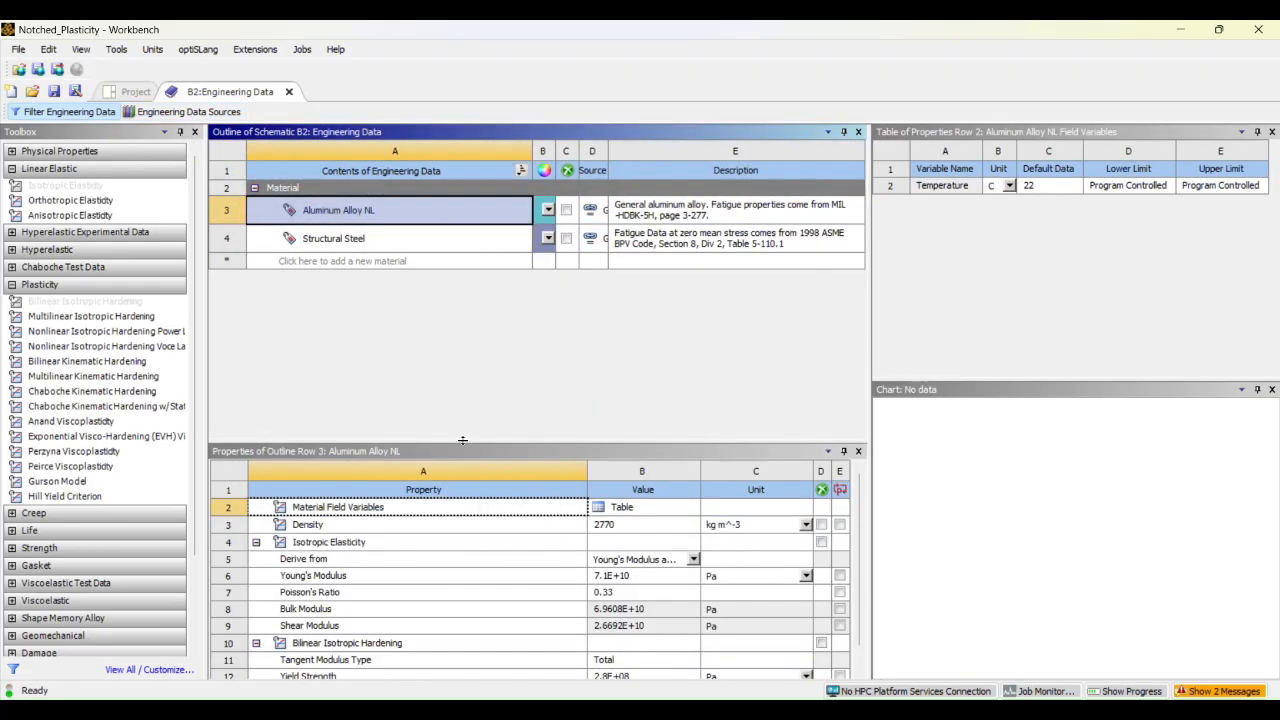
Enlarge the Aluminum Alloy NL properties area and examine its Bilinear Isotropic Hardening entries
left_click_drag(463, 440, 454, 316)
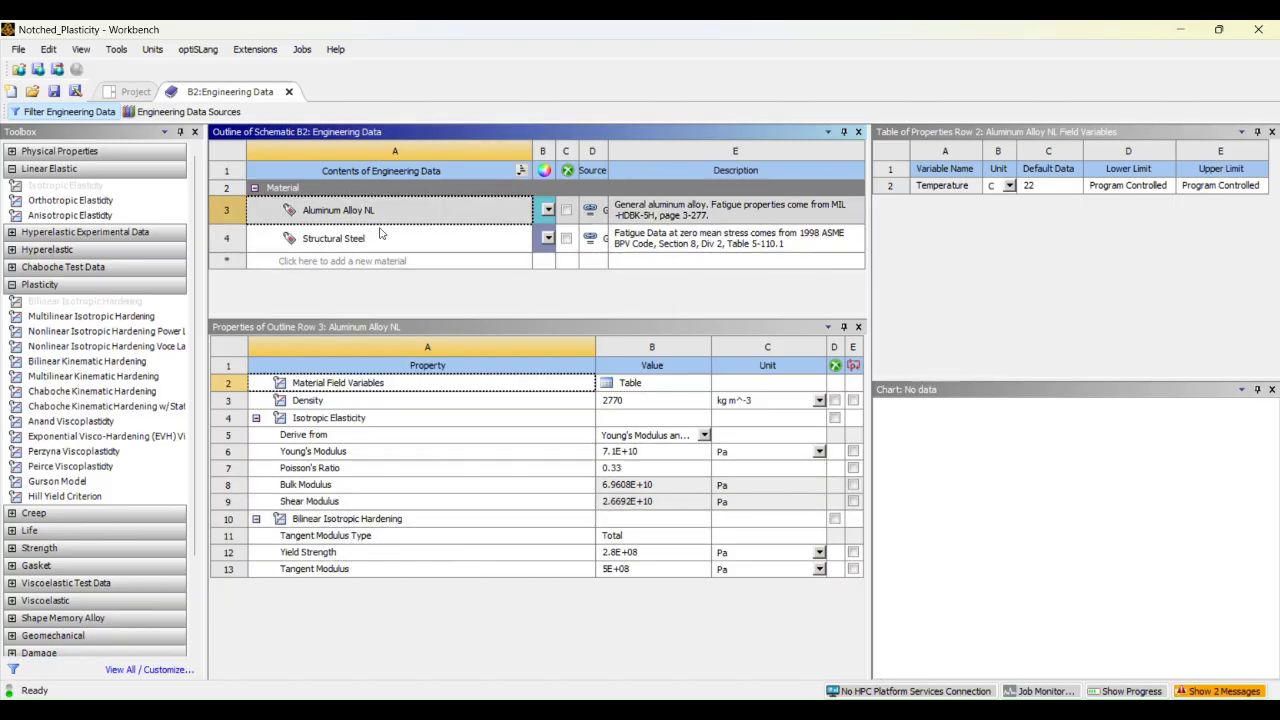
left_click(351, 519)
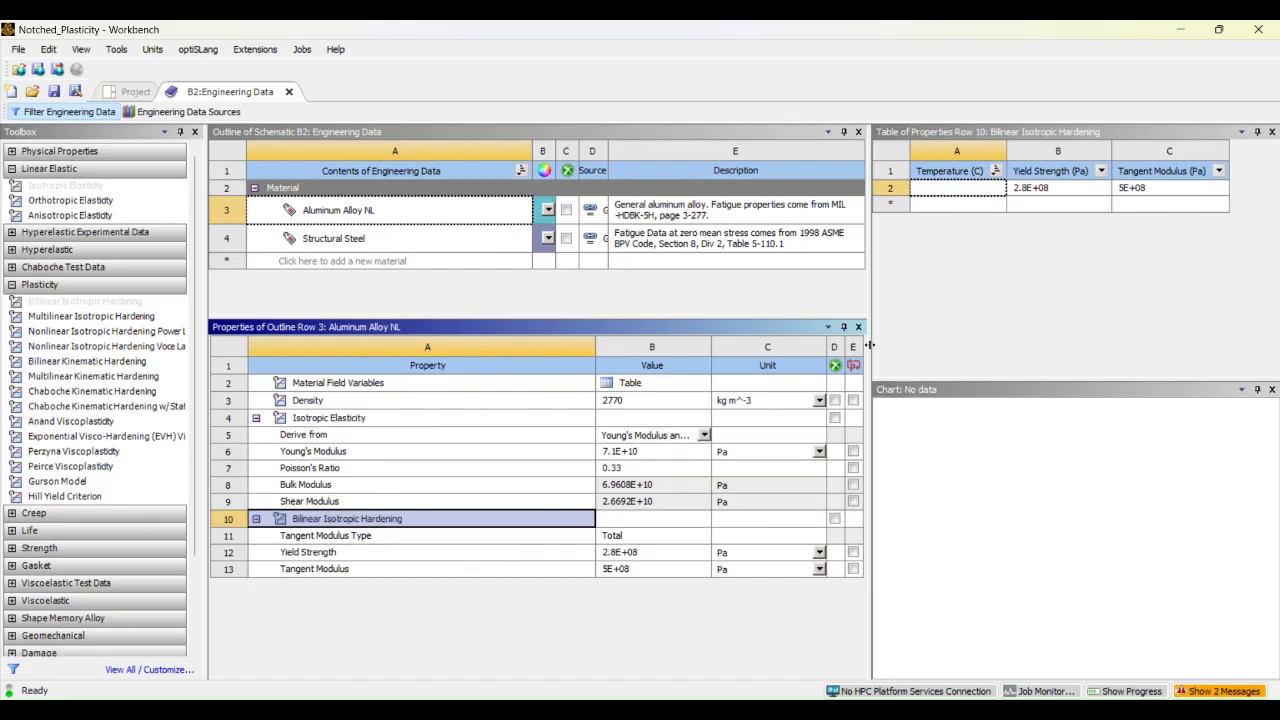
double_click(519, 519)
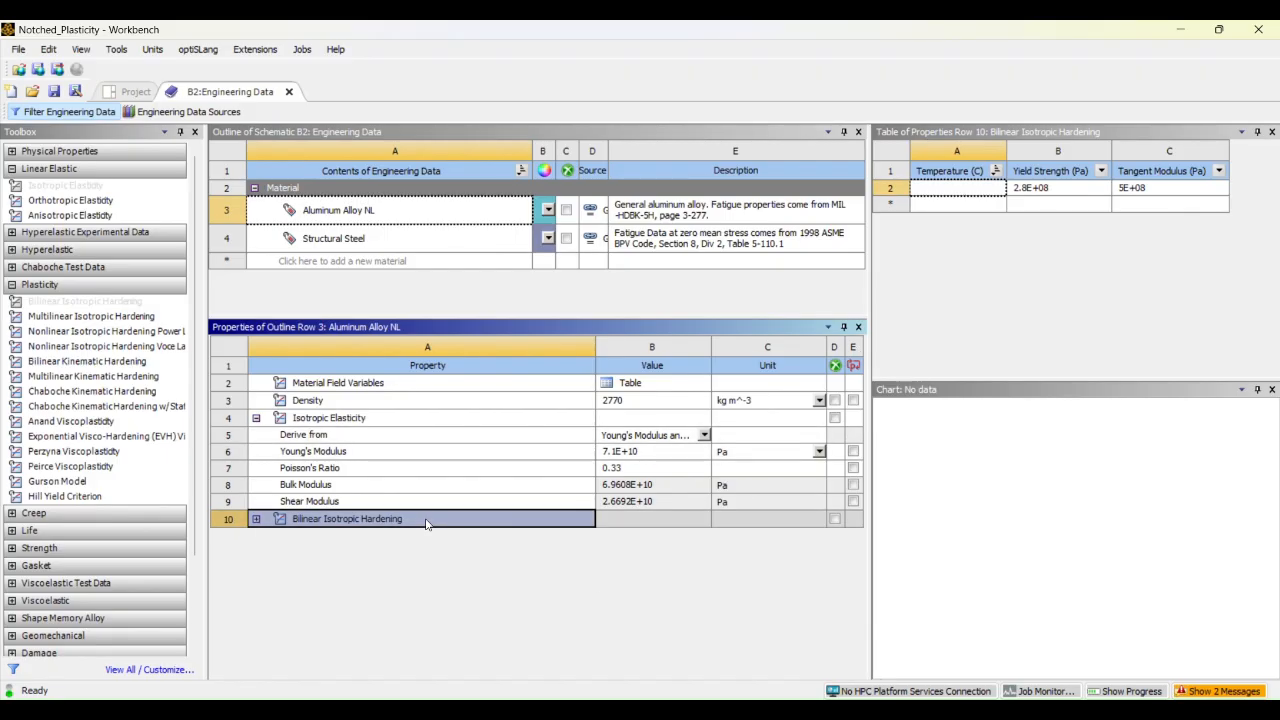
left_click(256, 518)
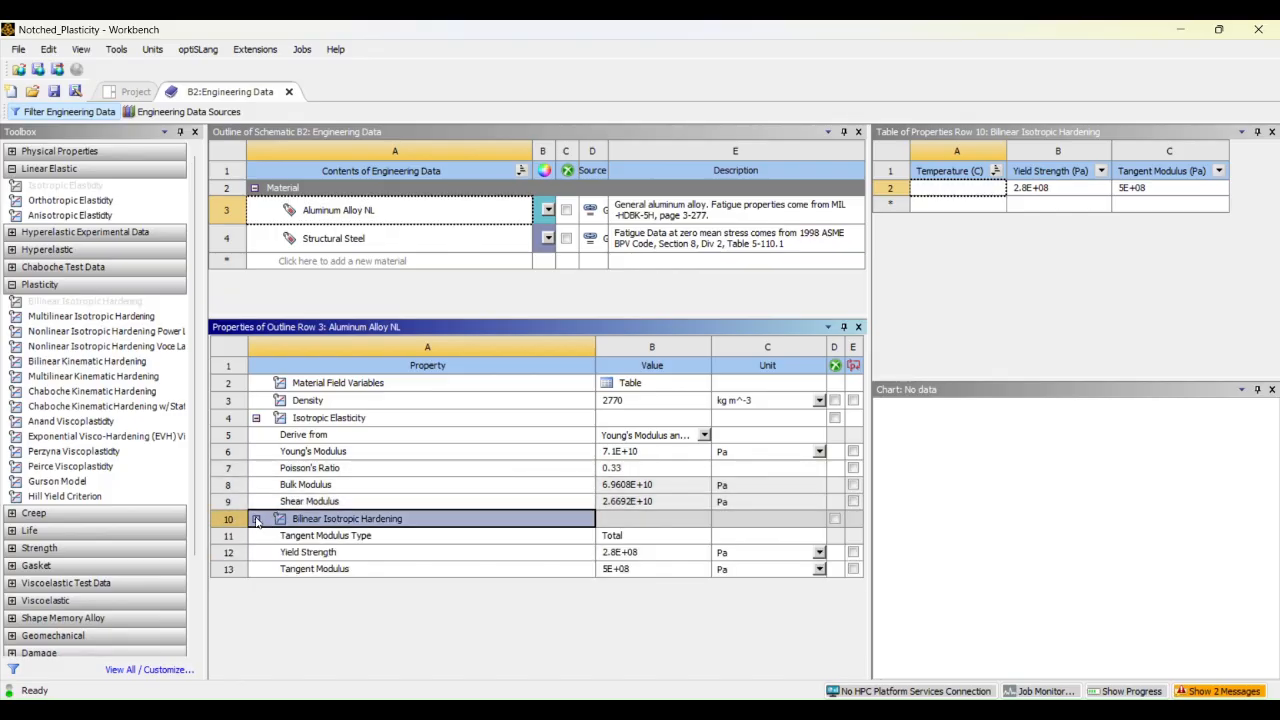
left_click(1052, 257)
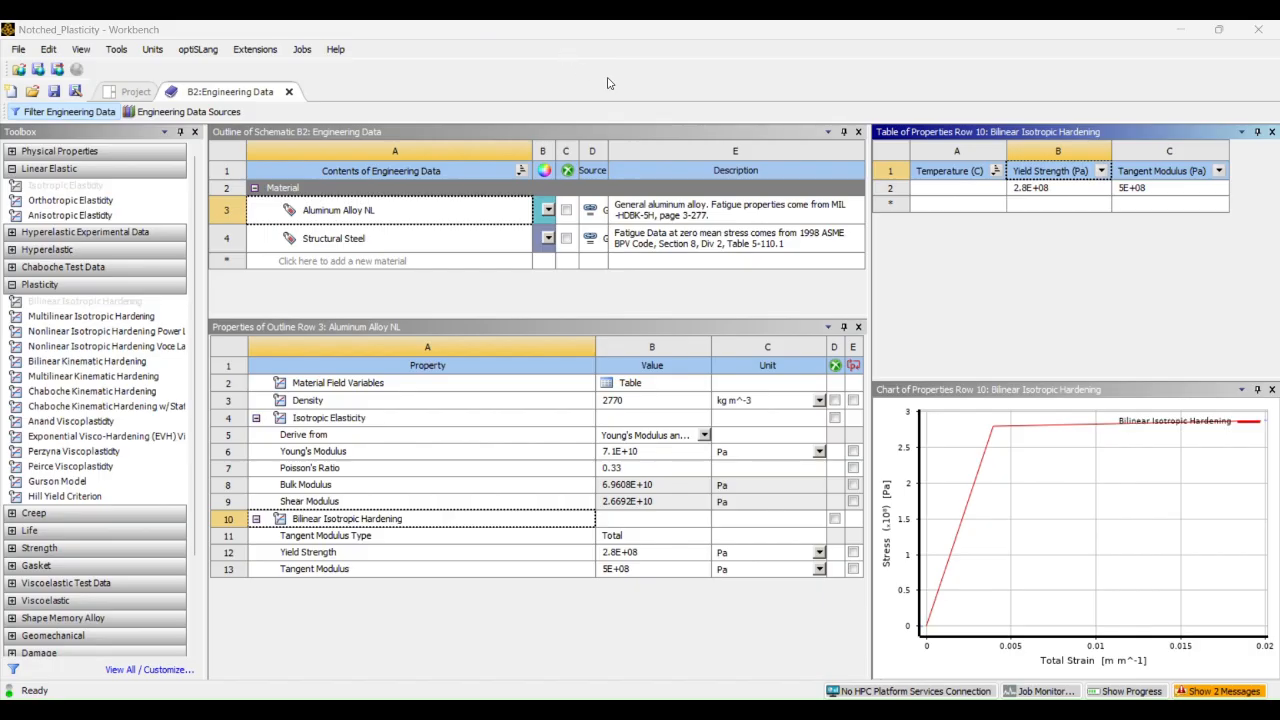
Examine the yield strength and tangent modulus table data and the stress-strain chart for Bilinear Isotropic Hardening
left_click(1041, 151)
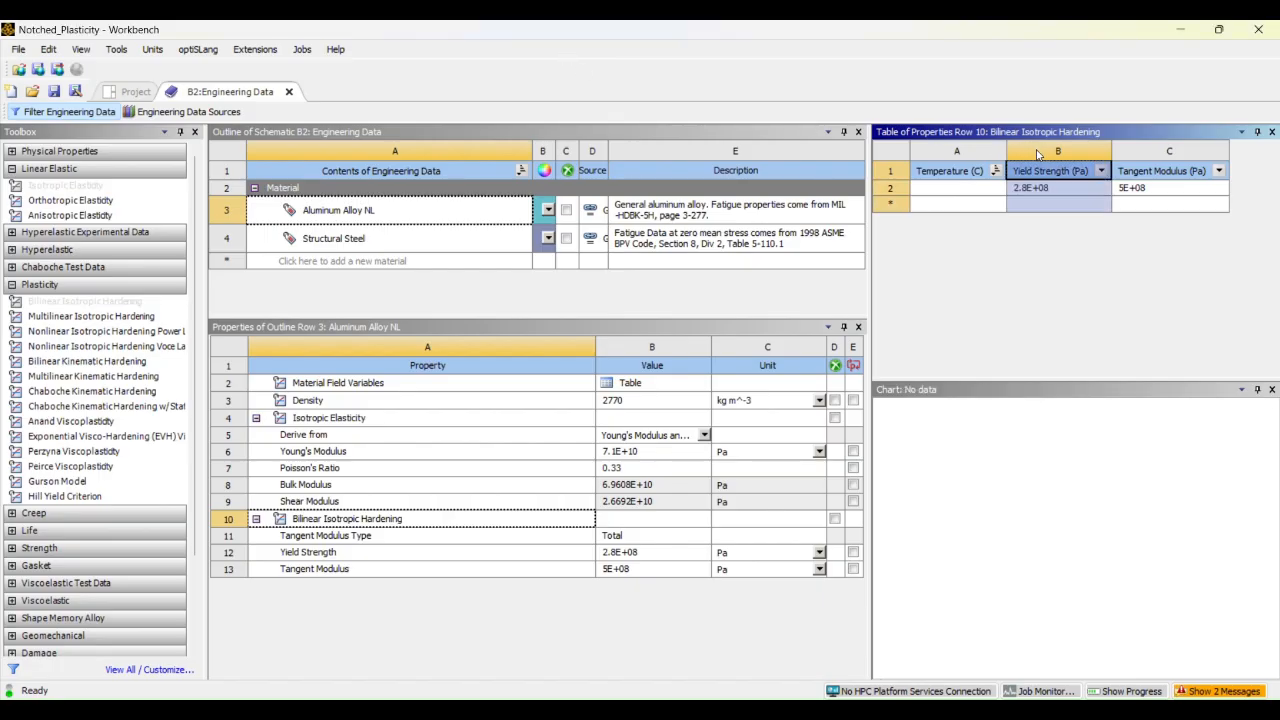
left_click(975, 153)
left_click(1025, 152)
left_click(1162, 154)
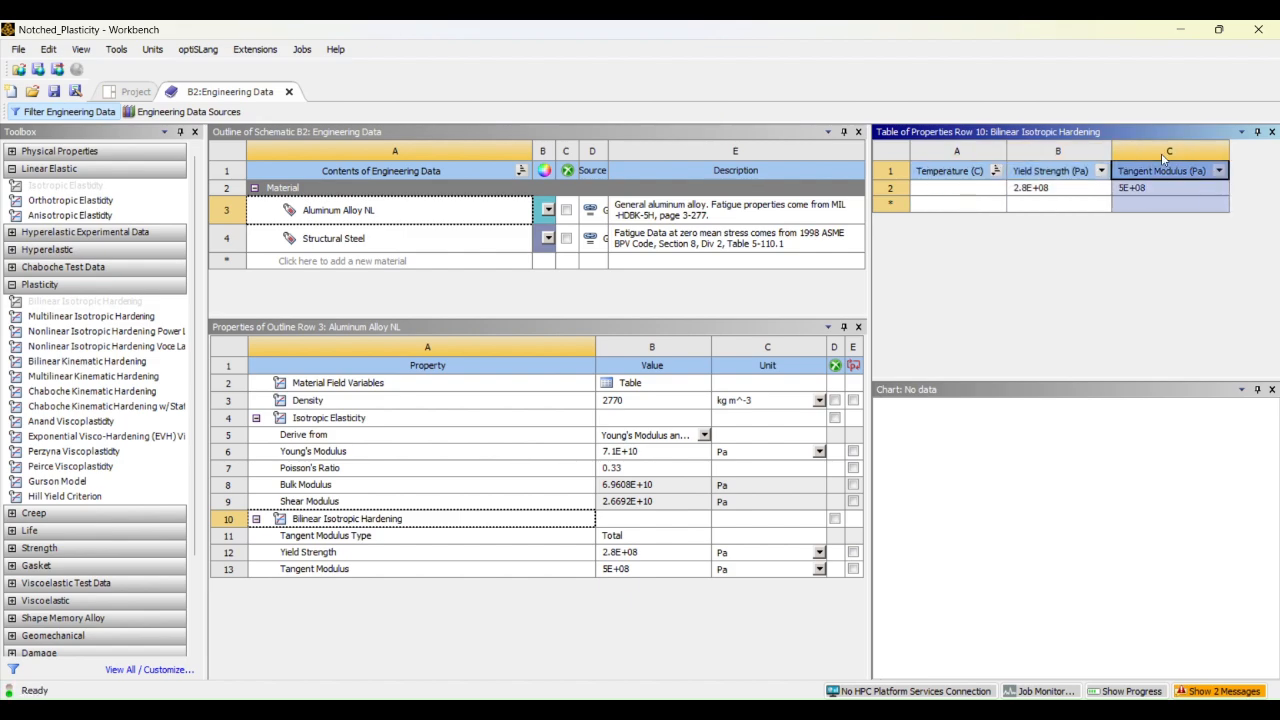
left_click(1073, 153)
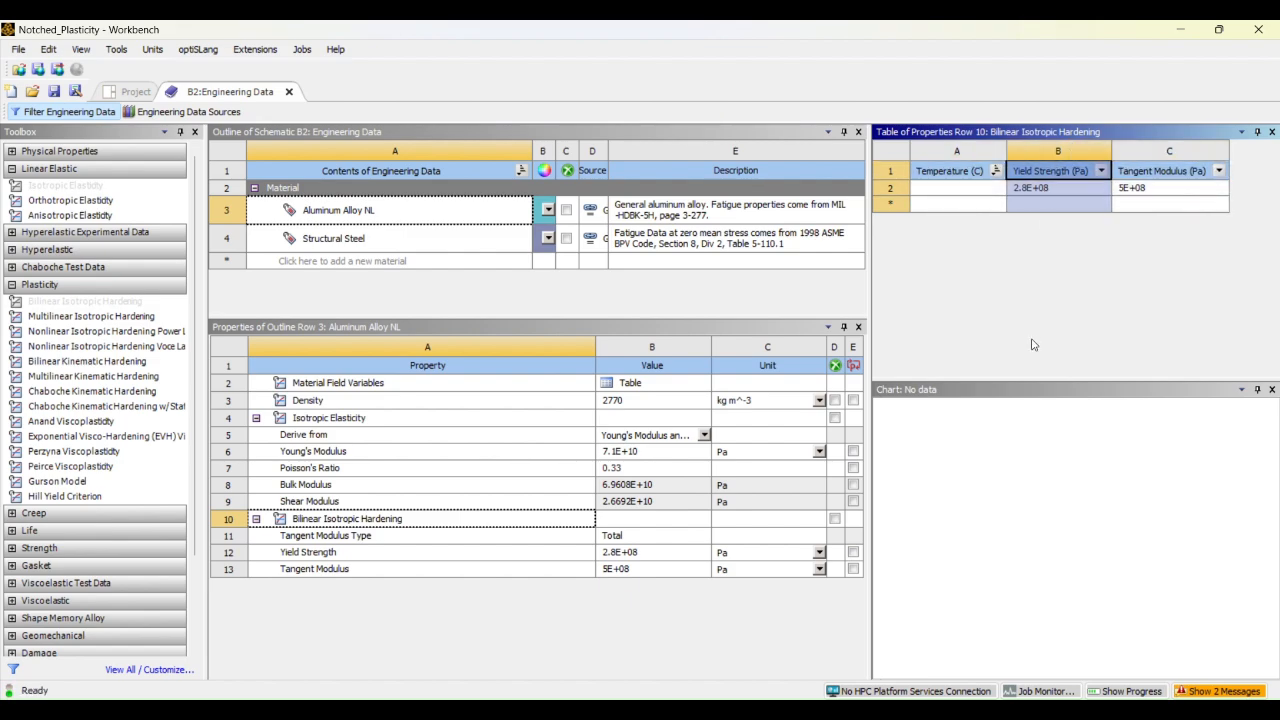
left_click(1033, 177)
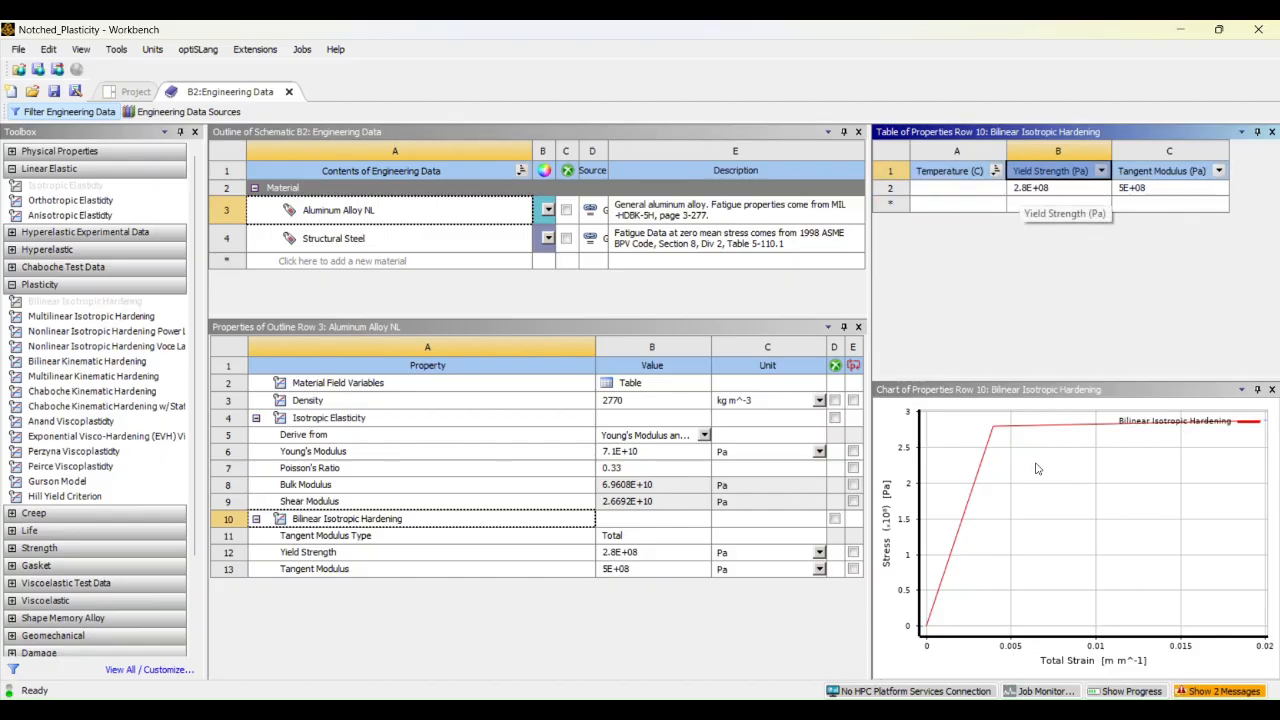
mouse_move(955, 547)
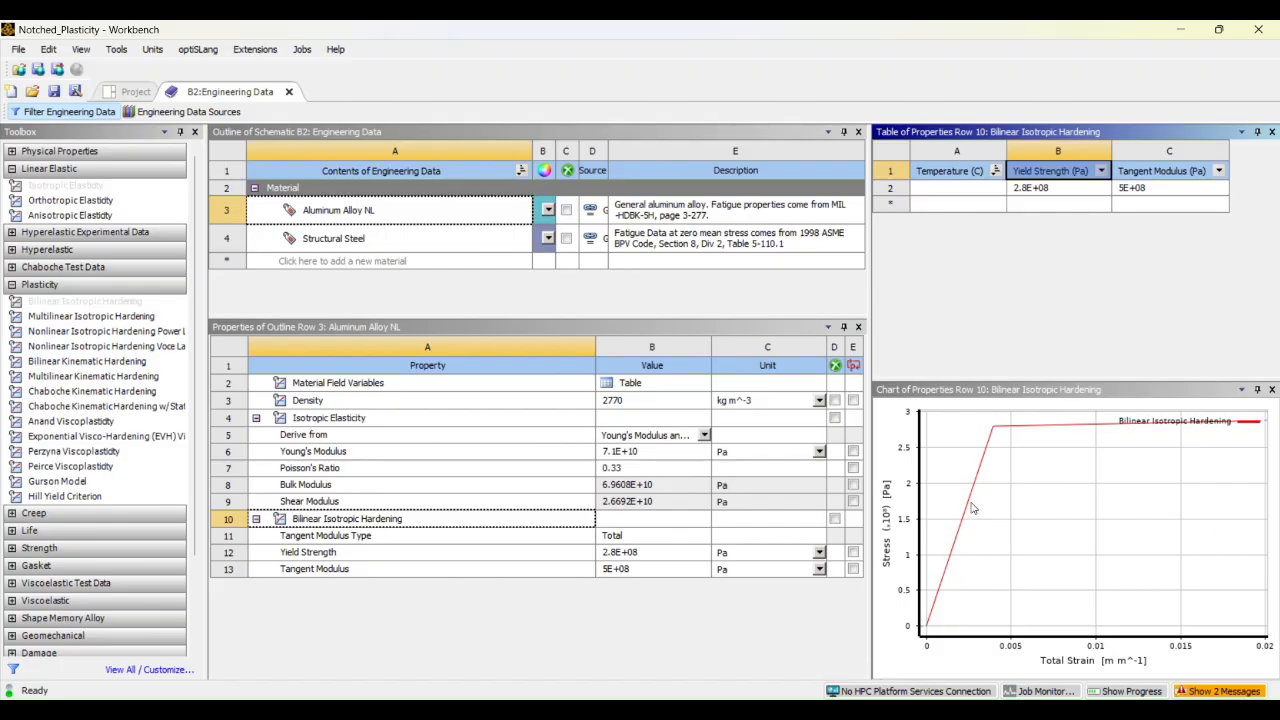
mouse_move(970, 507)
mouse_move(996, 432)
Duplicate the Aluminum Alloy NL material and rename the copy as Aluminum Alloy Linear
left_click(402, 211)
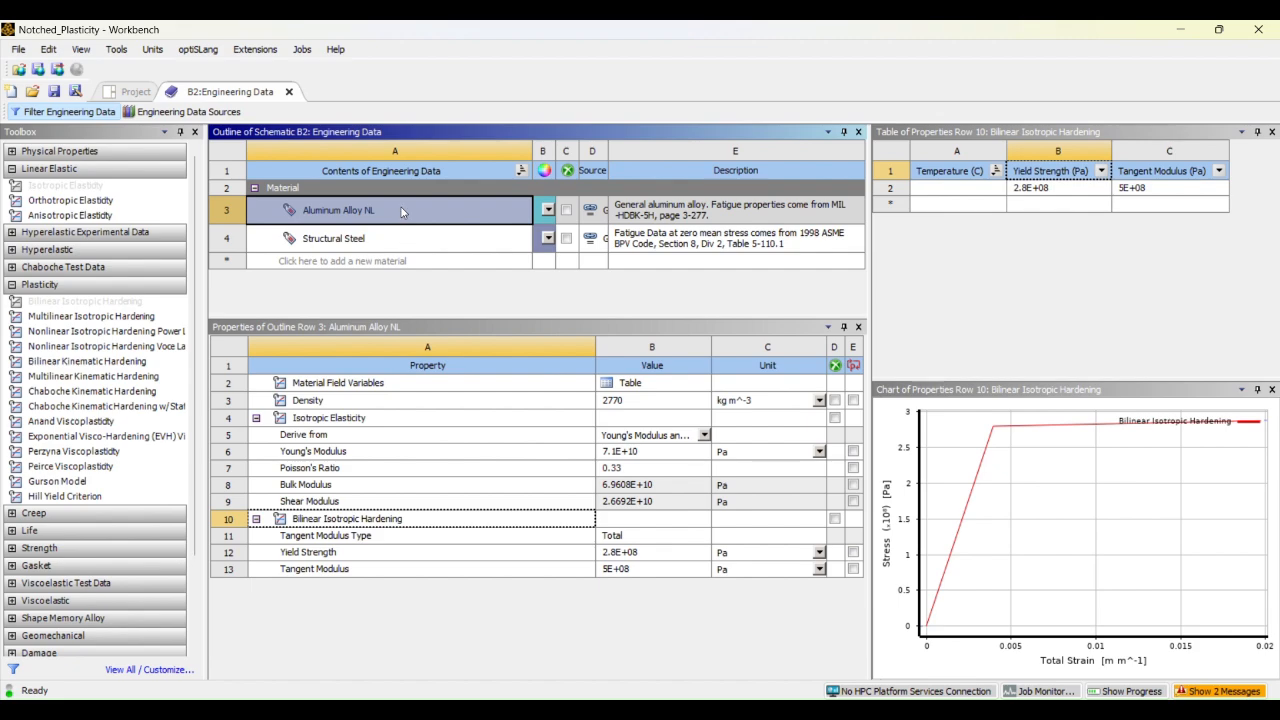
right_click(401, 207)
left_click(454, 301)
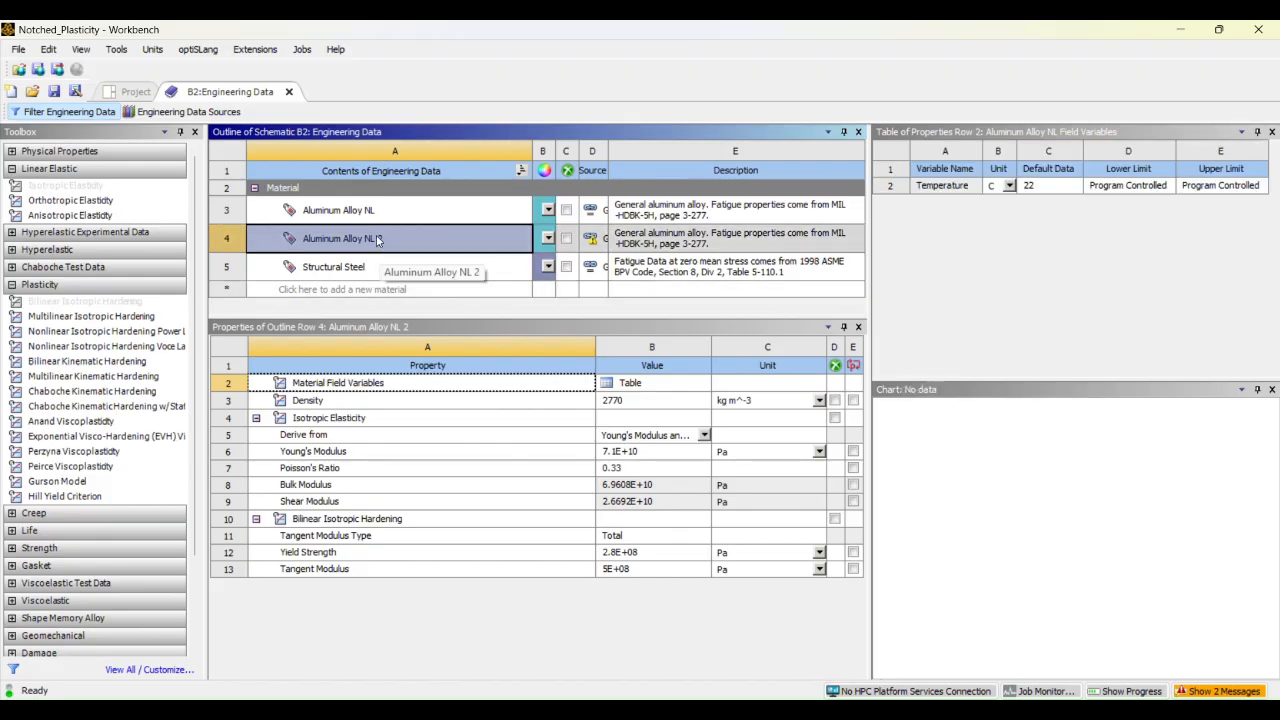
left_click(390, 241)
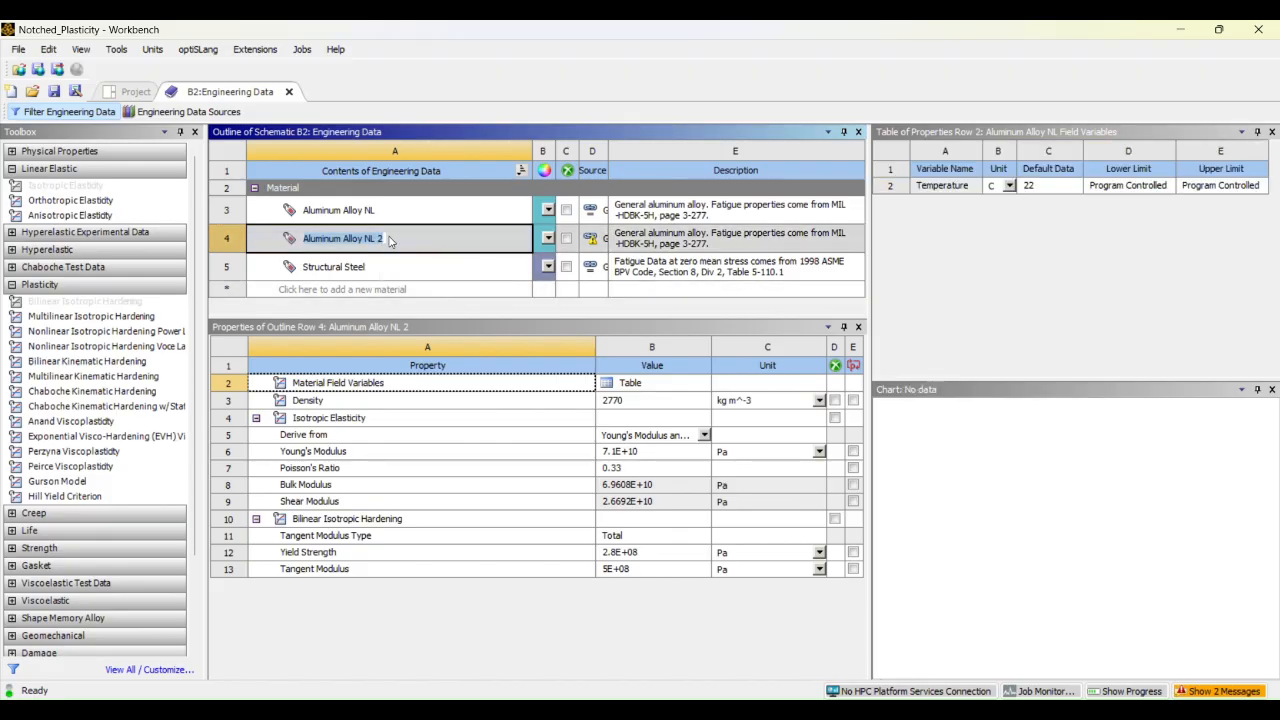
left_click(397, 245)
left_click(387, 238)
left_click(387, 238)
key("BackSpace")
key("BackSpace")
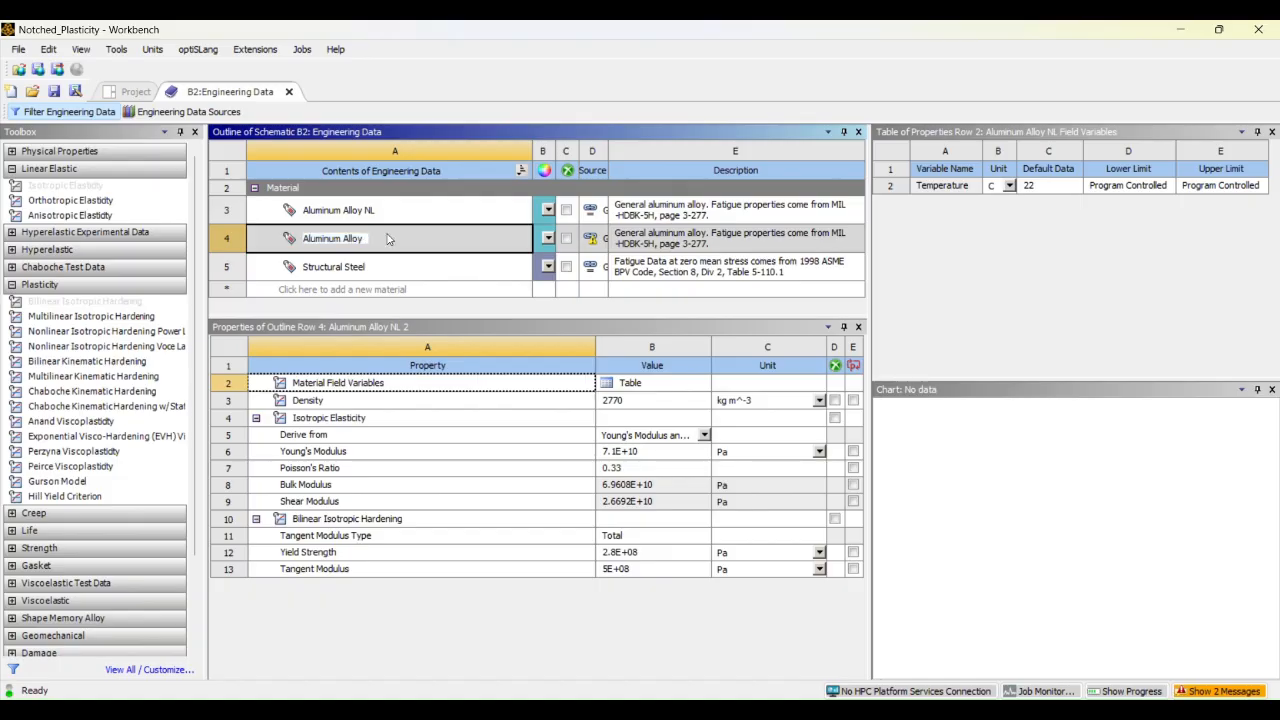
type("Linear")
key("Return")
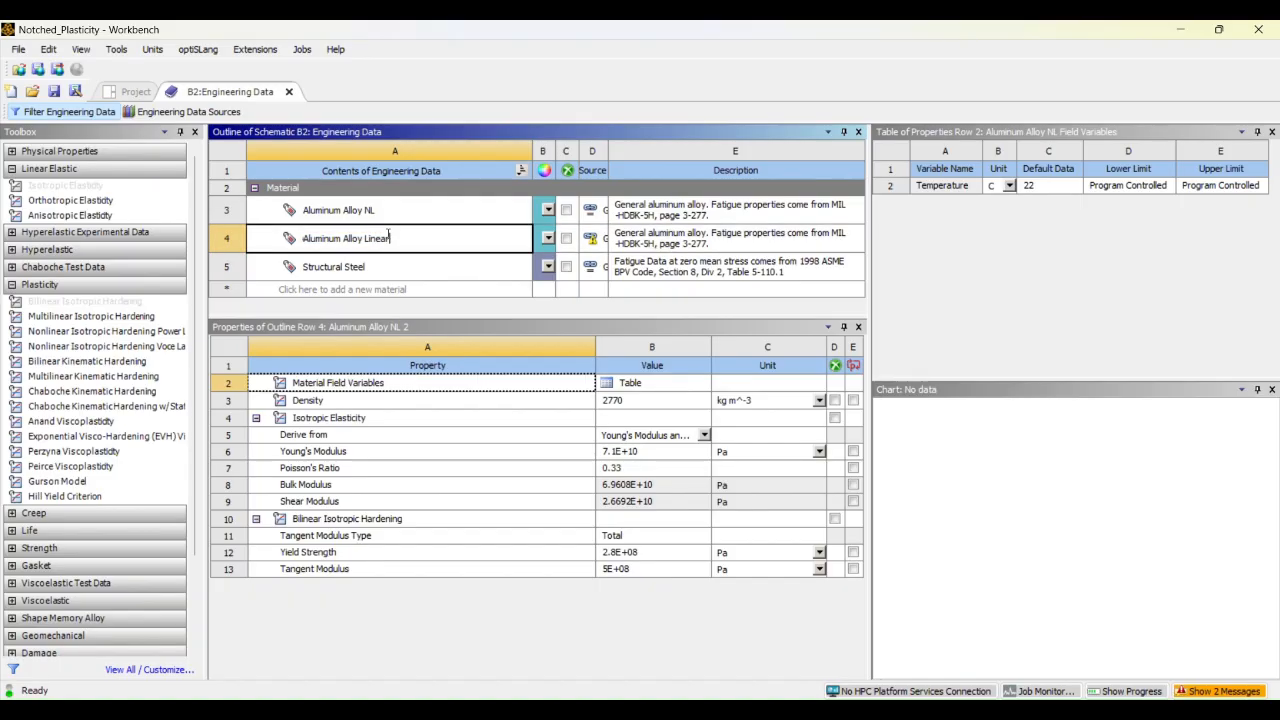
left_click(385, 263)
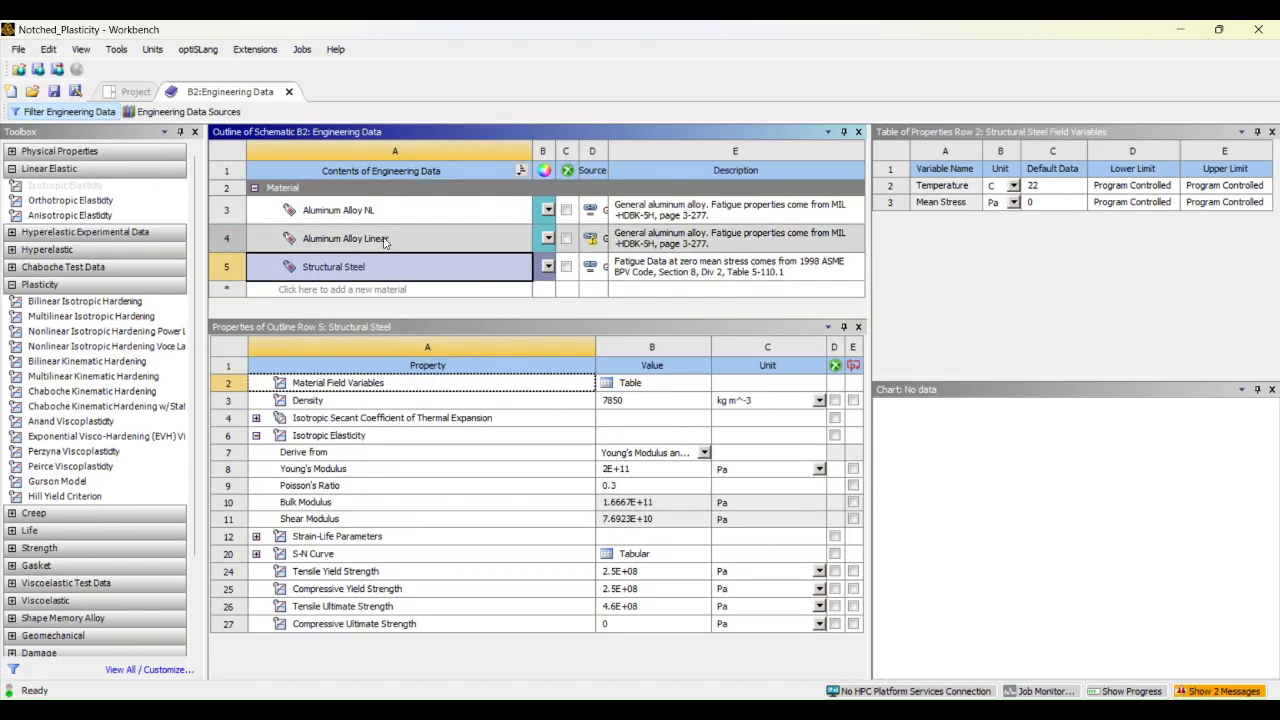
Delete Bilinear Isotropic Hardening from Aluminum Alloy Linear and compare its remaining properties with those of Aluminum Alloy NL
left_click(385, 238)
left_click(318, 518)
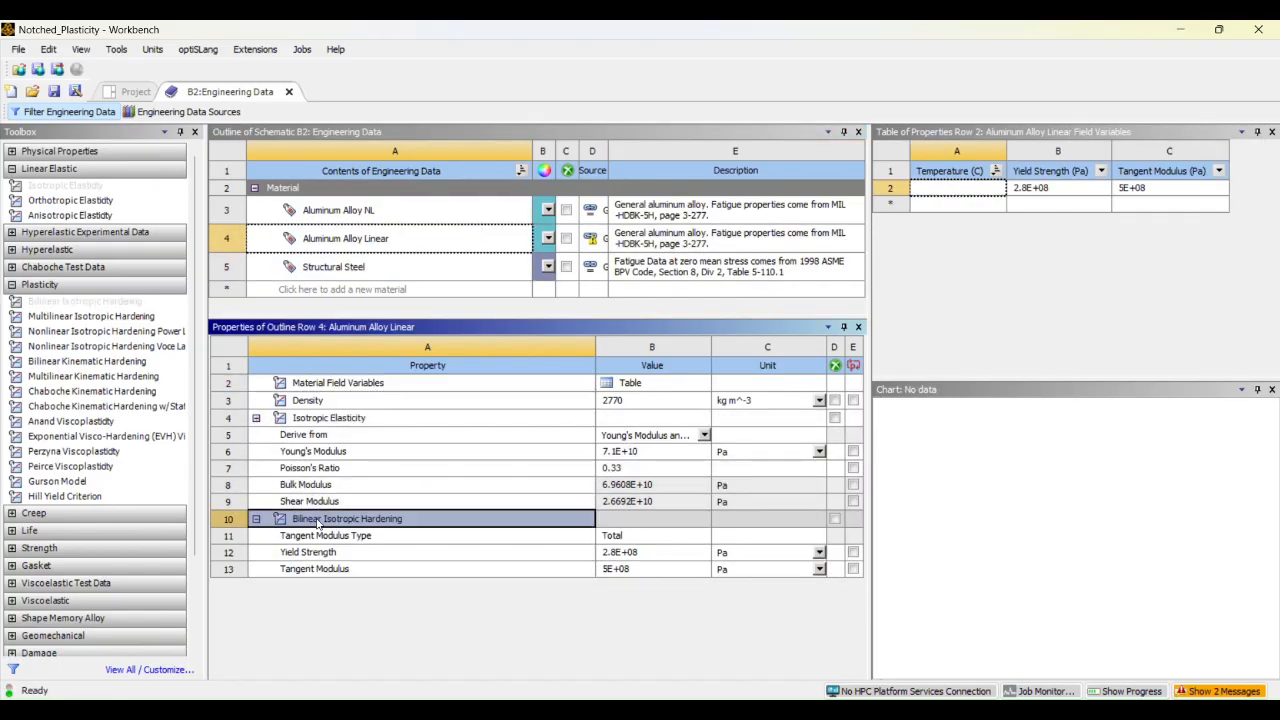
right_click(320, 519)
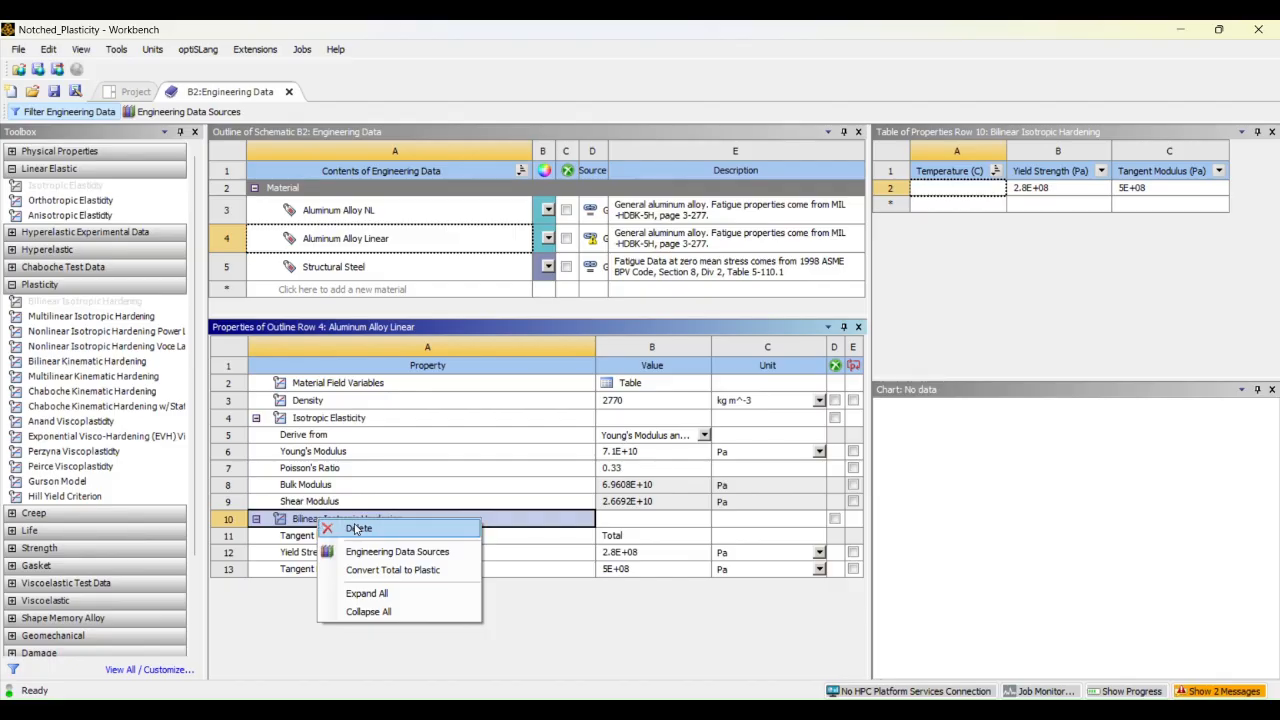
left_click(359, 528)
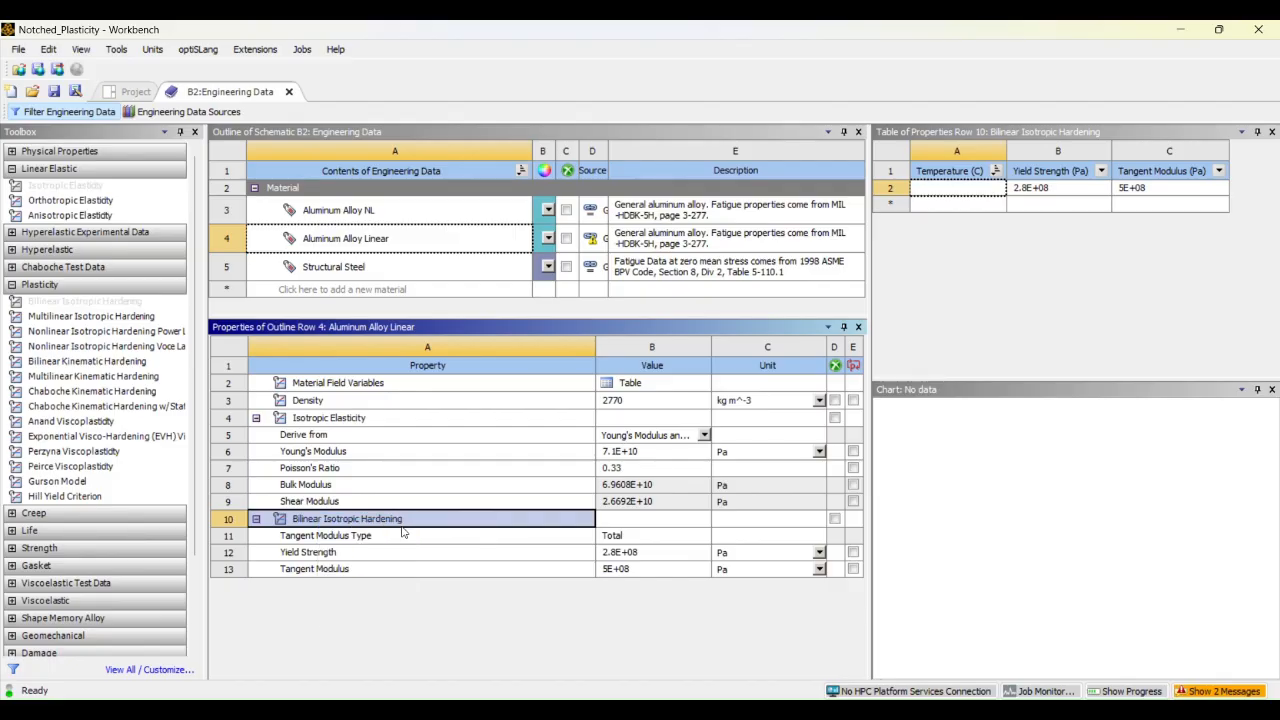
left_click(406, 239)
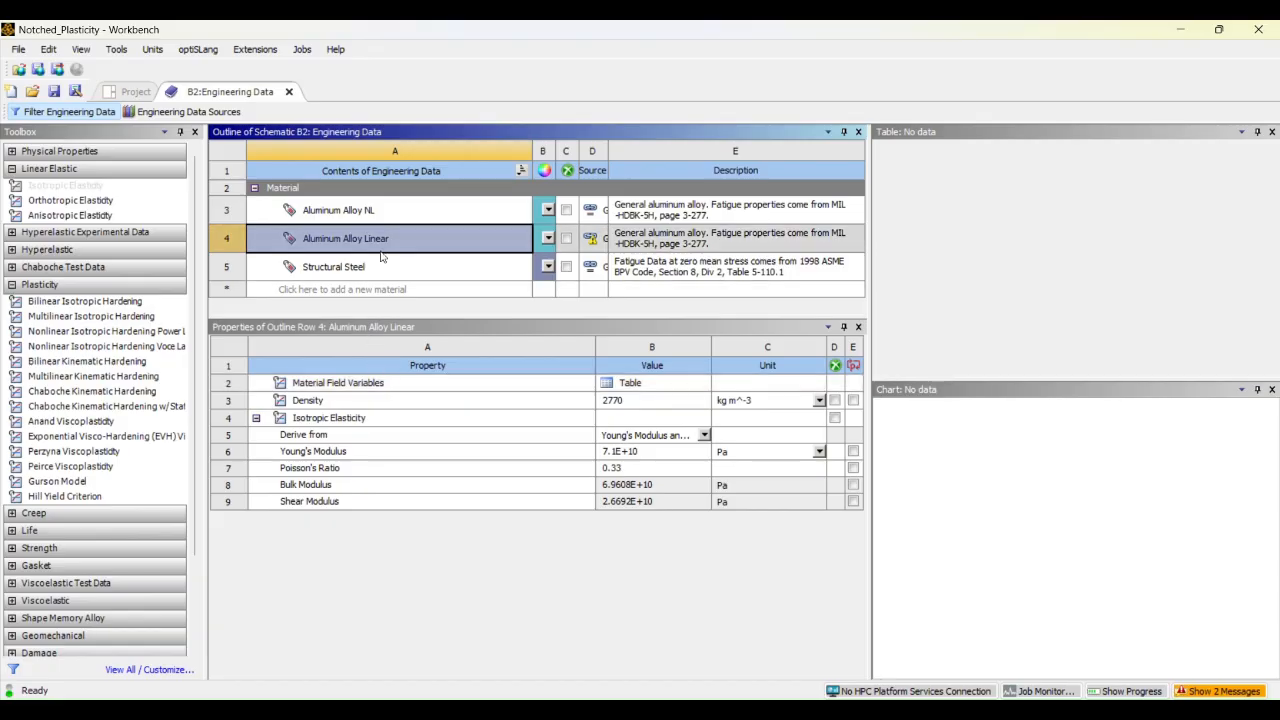
left_click(393, 209)
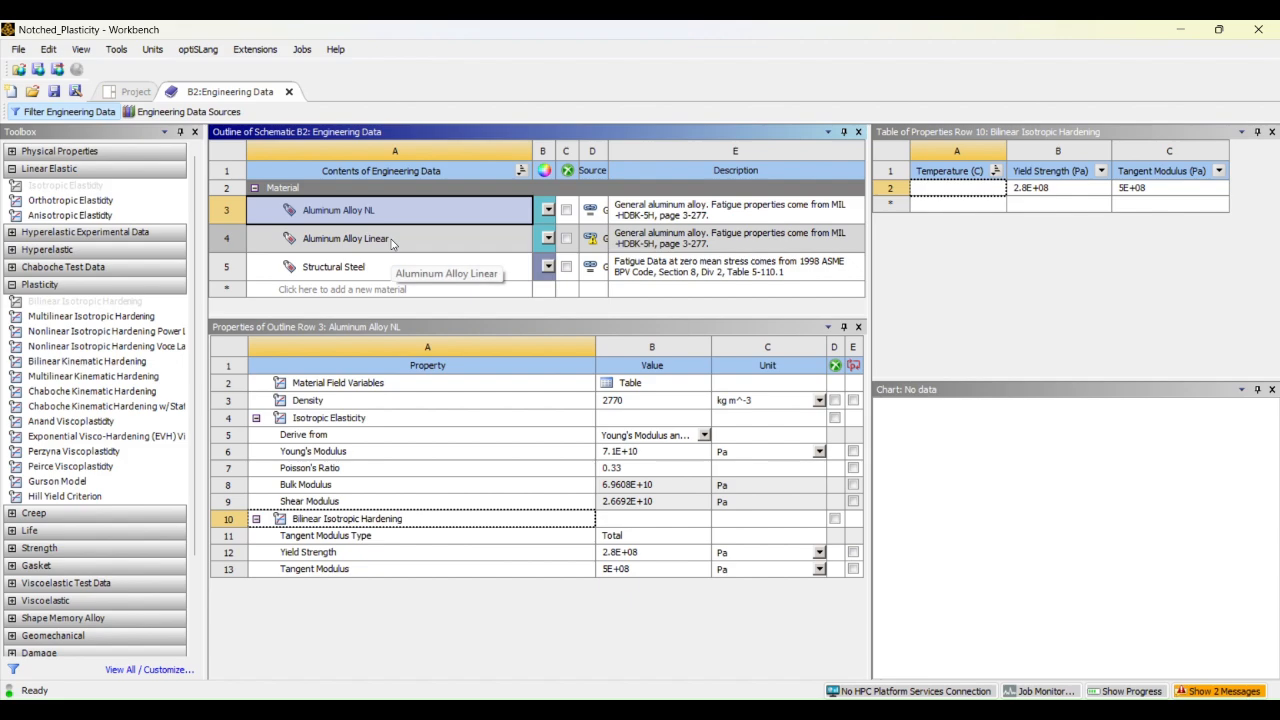
Return to the project schematic, switch to the Static Structural model in Mechanical and expand its Geometry branch
left_click(133, 92)
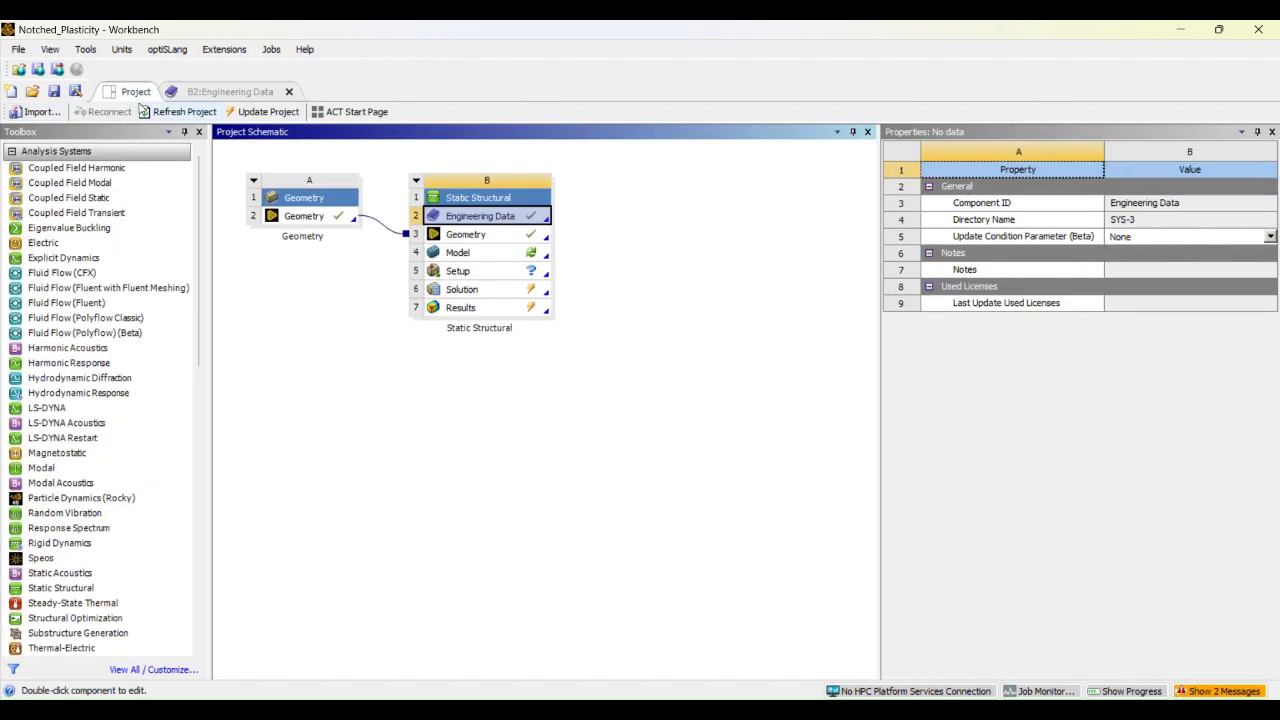
left_click(966, 710)
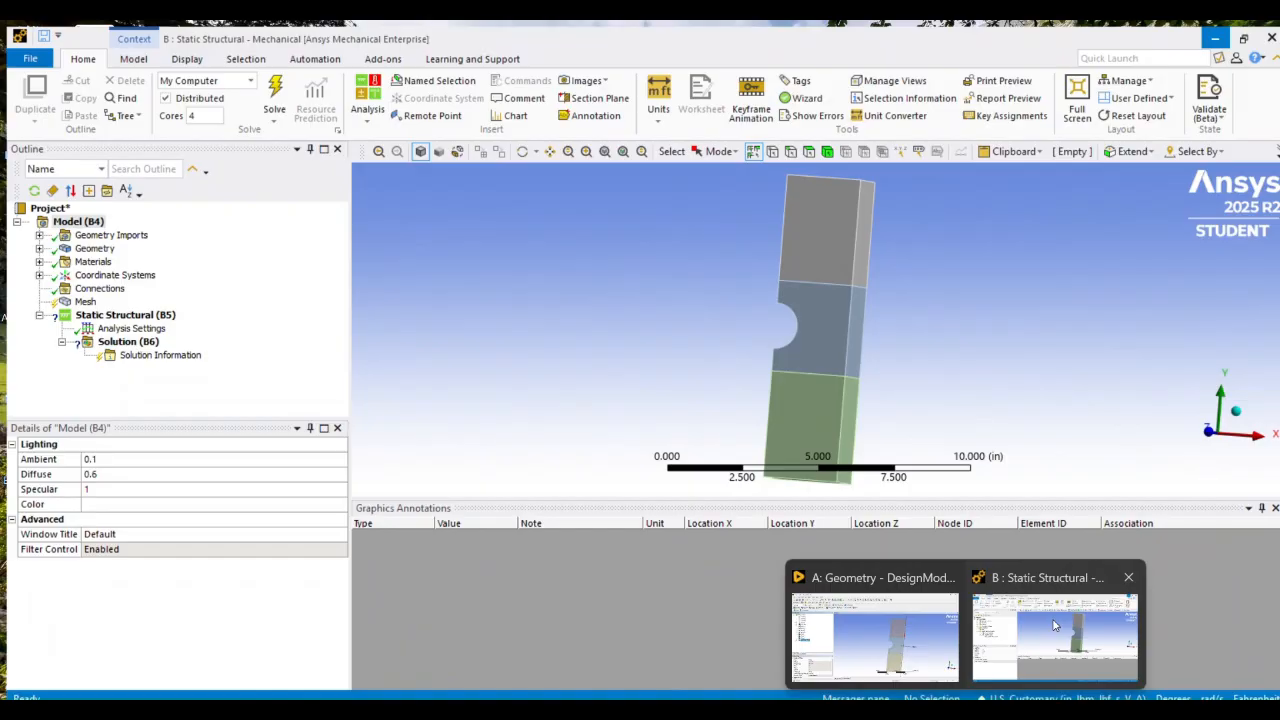
left_click(980, 580)
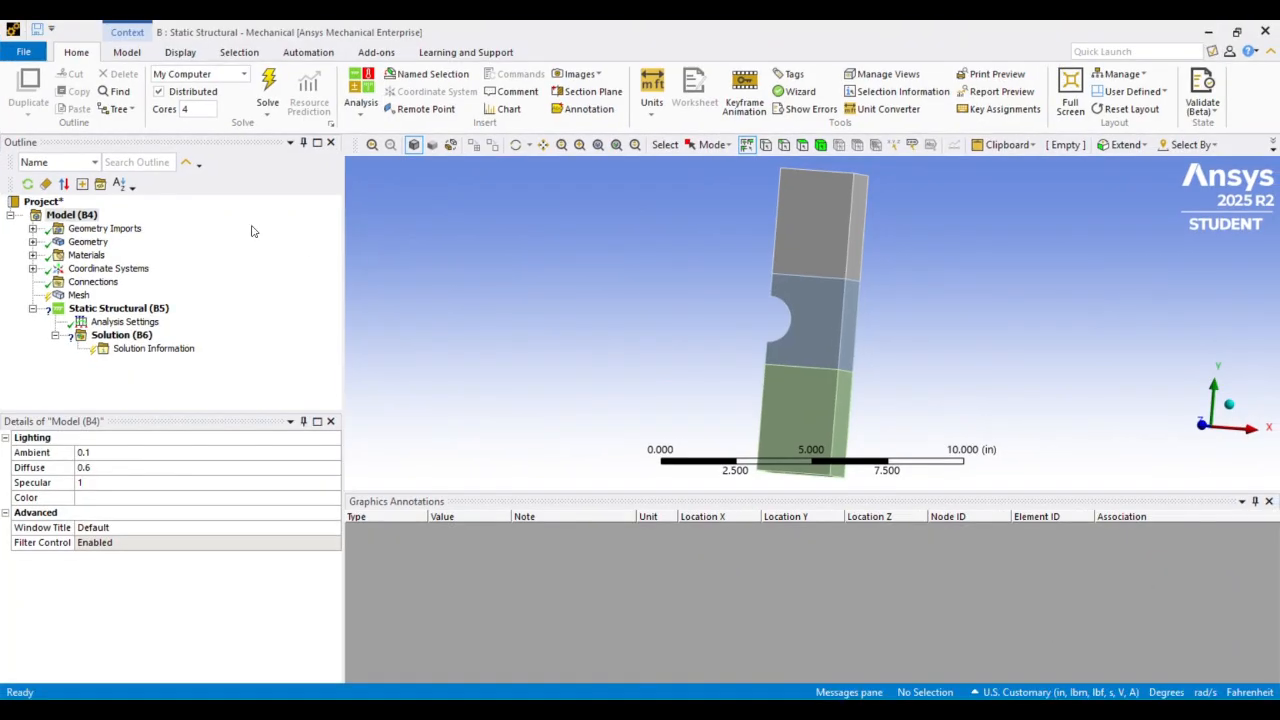
left_click(33, 242)
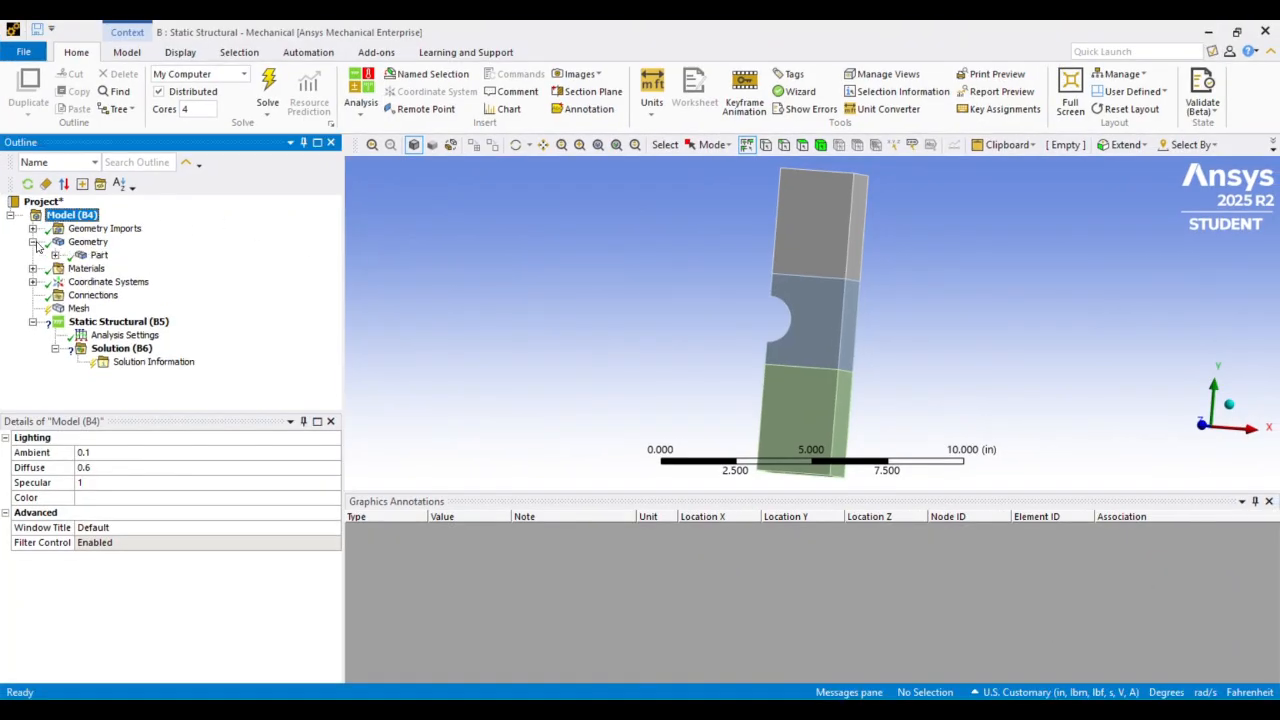
Expand the multibody Part and check which materials are available for its assignment
left_click(55, 255)
left_click(95, 256)
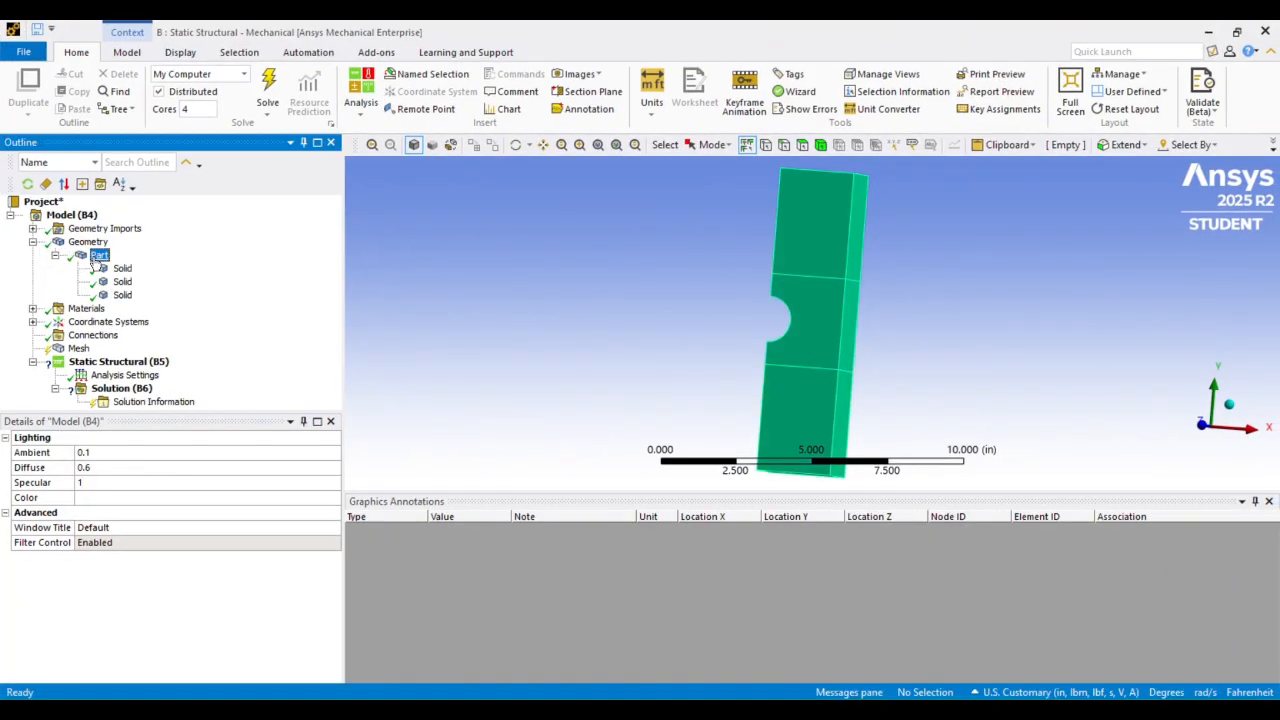
left_click(272, 486)
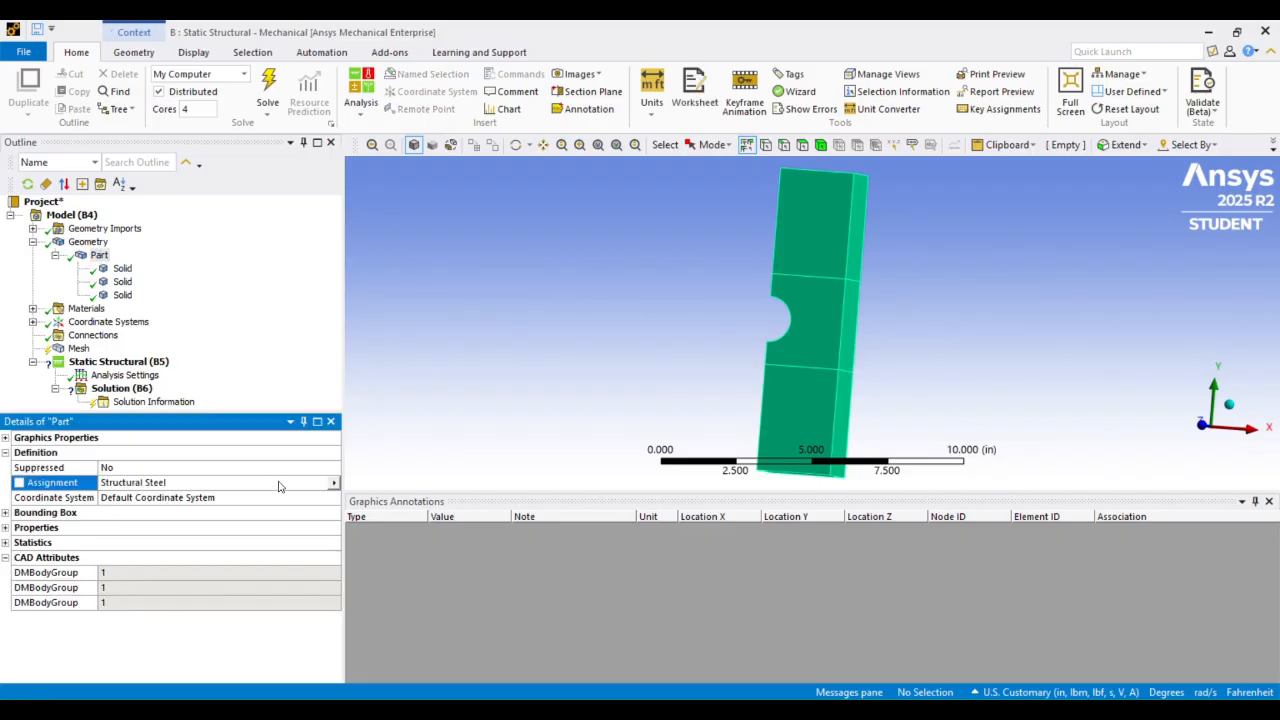
left_click(333, 484)
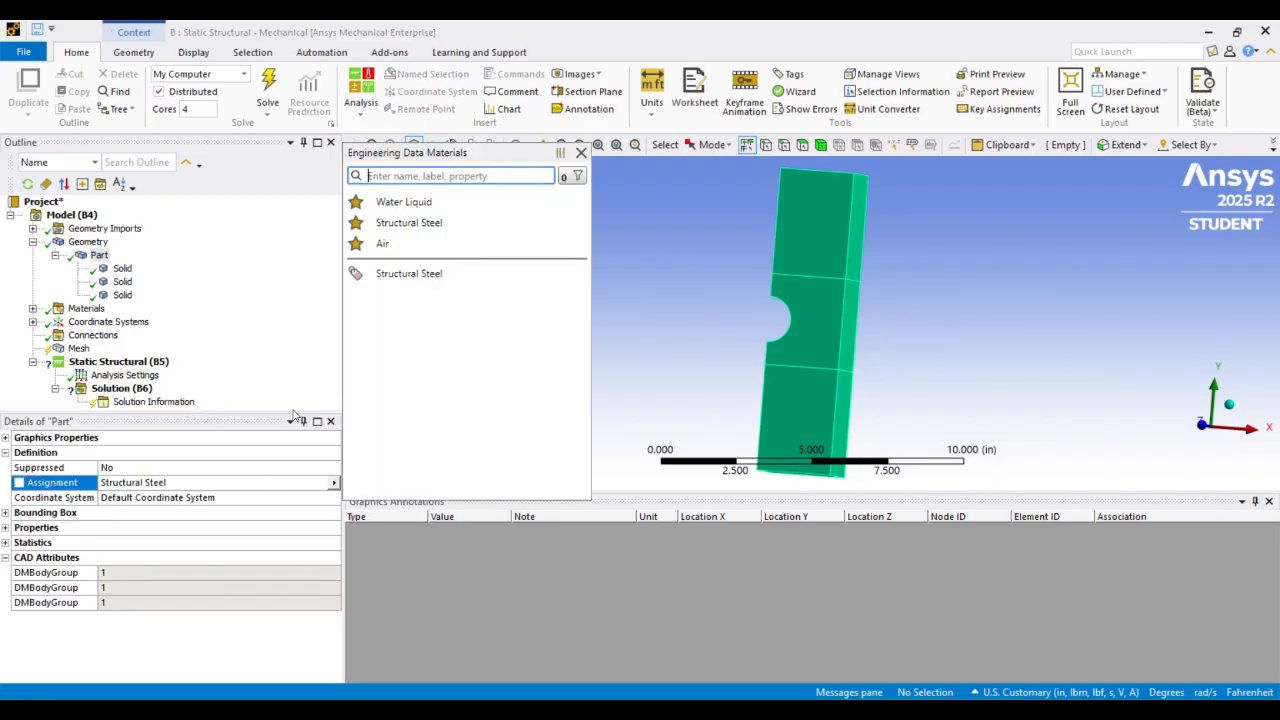
Refresh the model's materials from Engineering Data
right_click(45, 203)
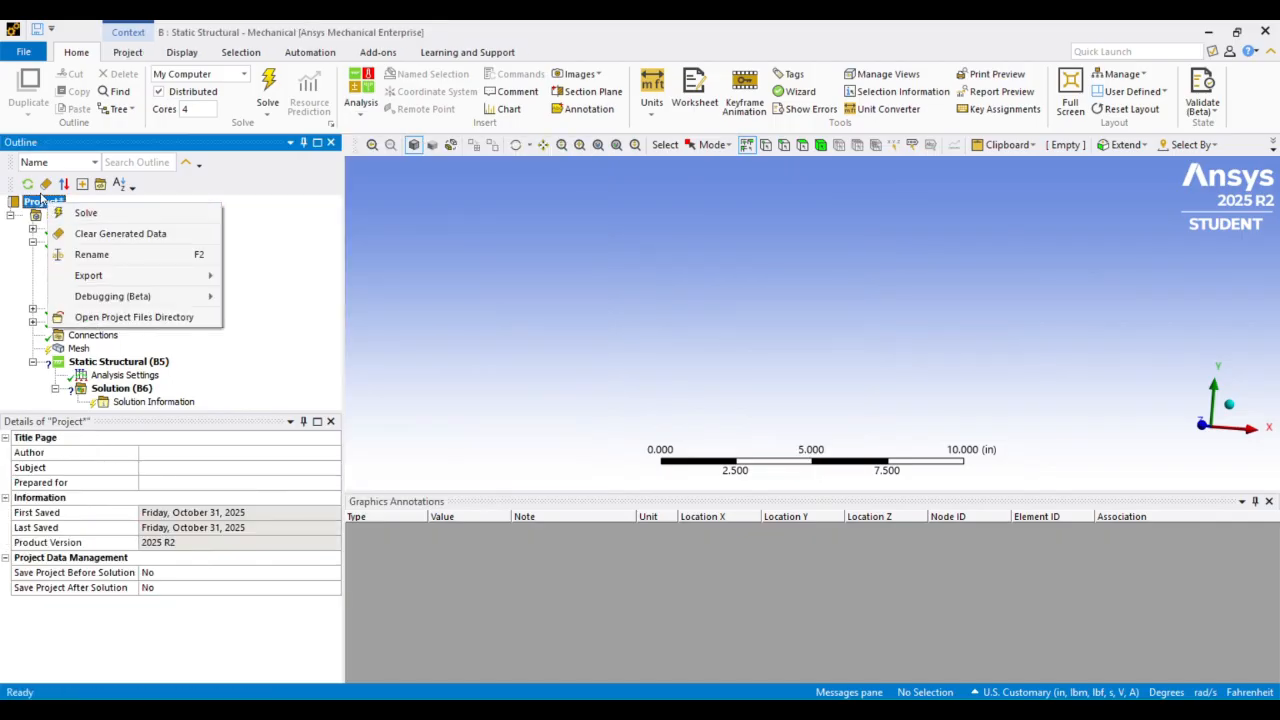
left_click(37, 203)
left_click(62, 215)
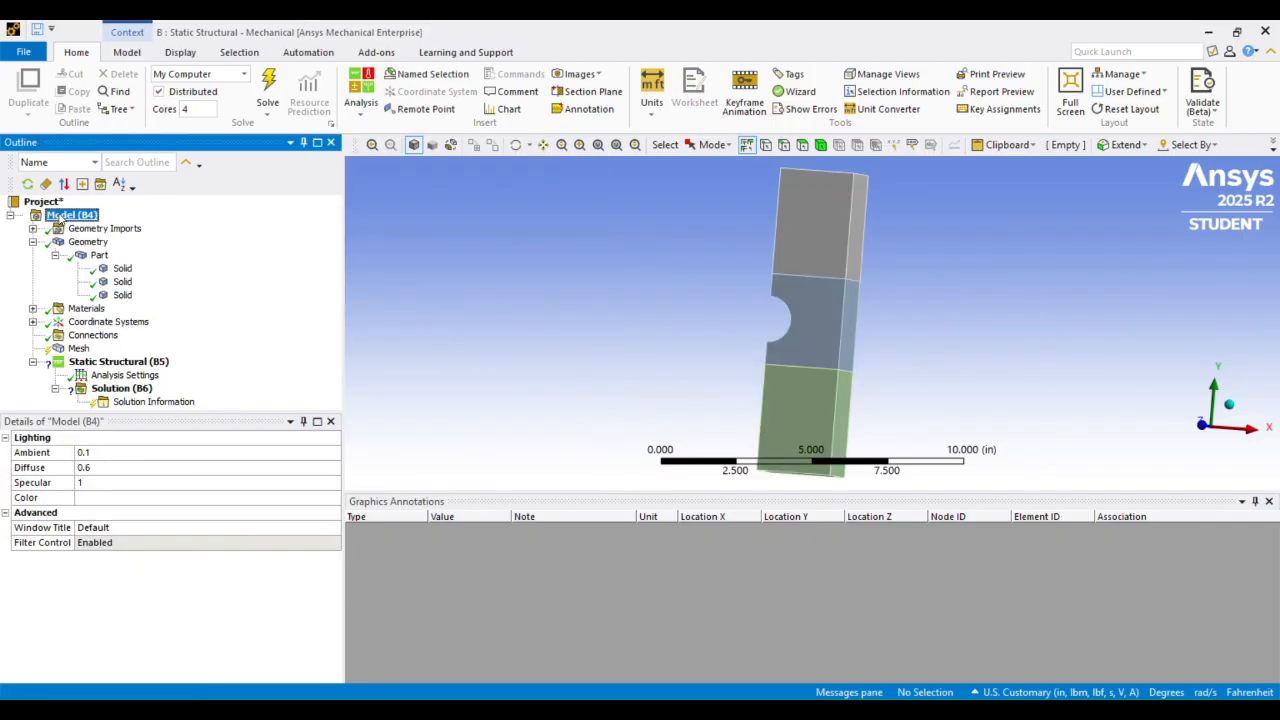
right_click(60, 217)
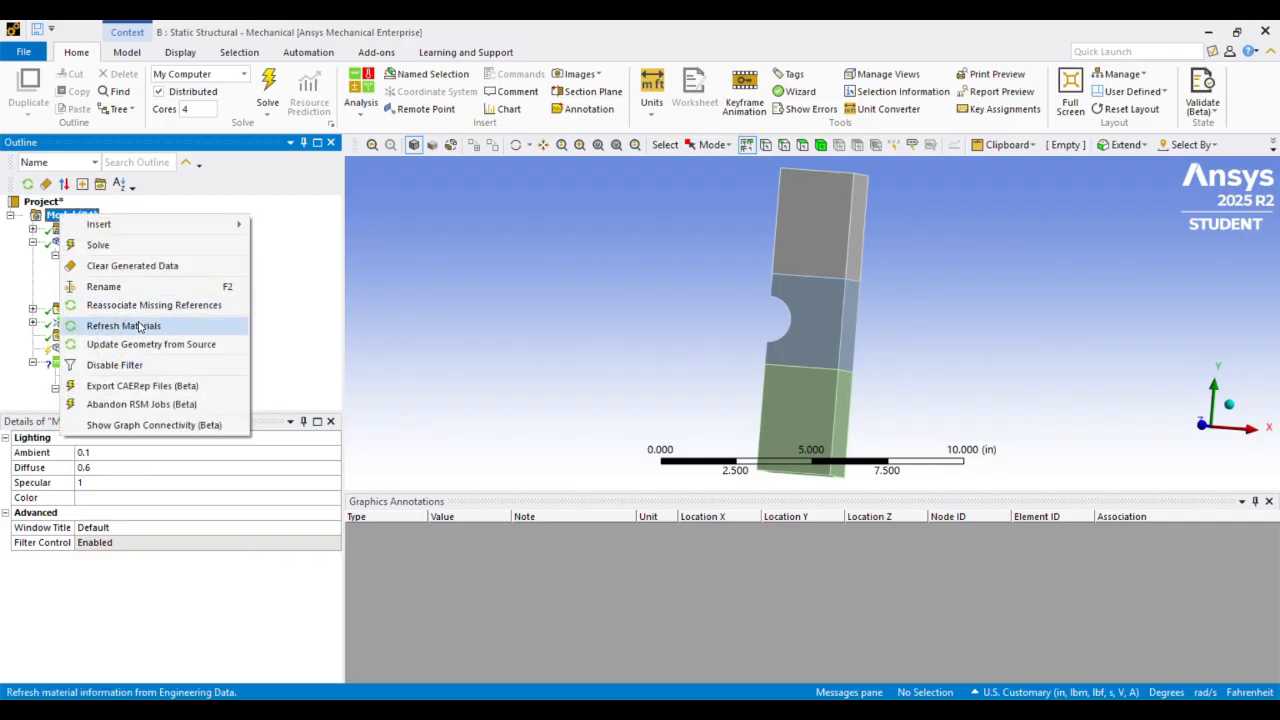
left_click(123, 325)
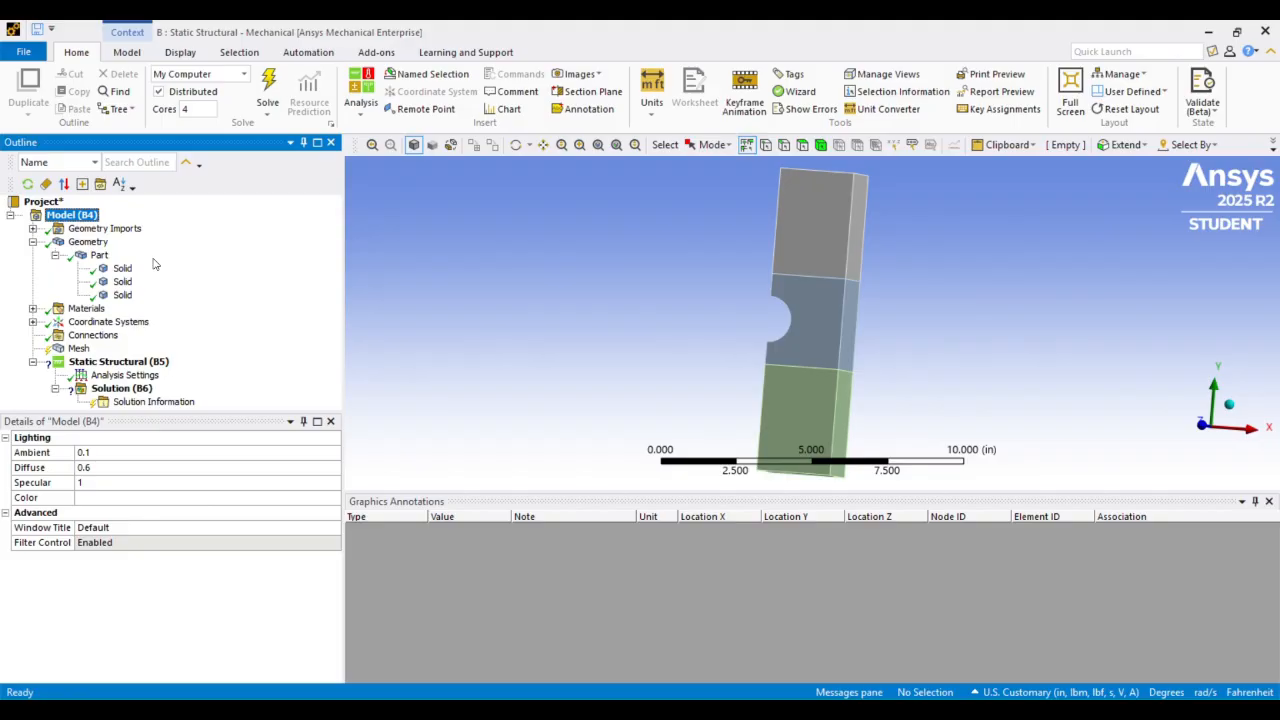
Assign Aluminum Alloy Linear to the whole Part under Geometry
left_click(92, 242)
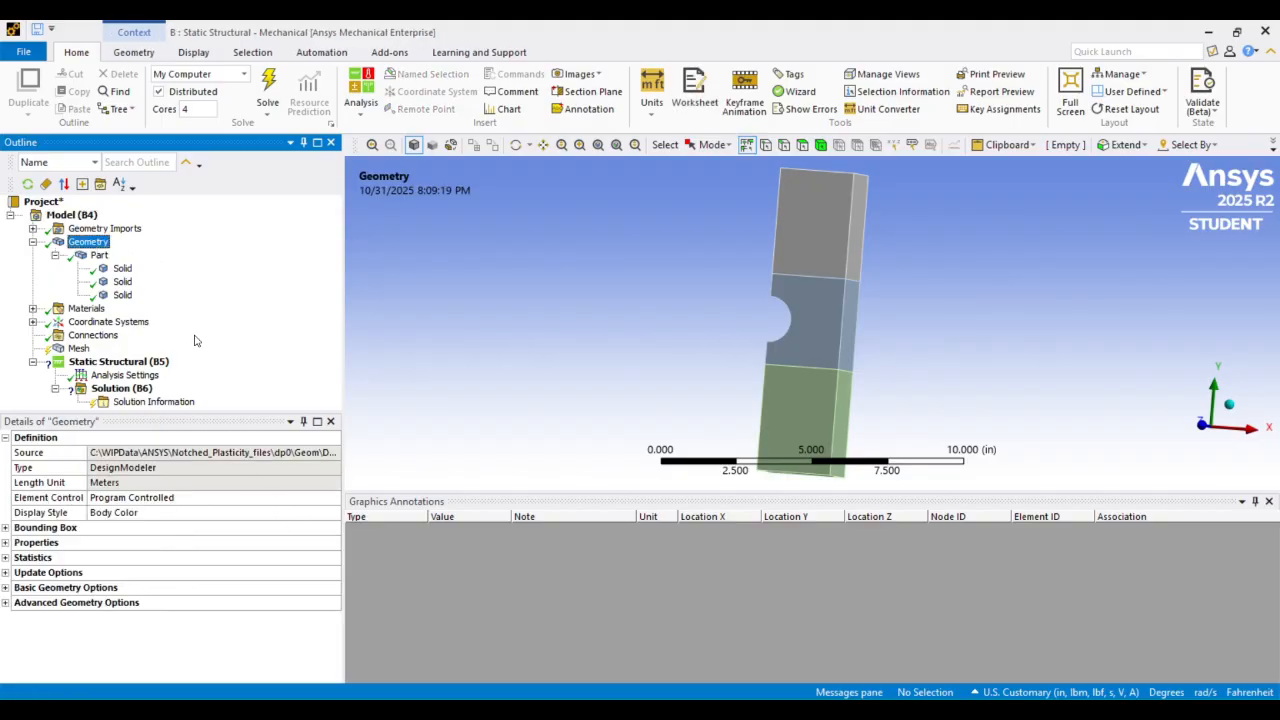
left_click(99, 255)
left_click(299, 486)
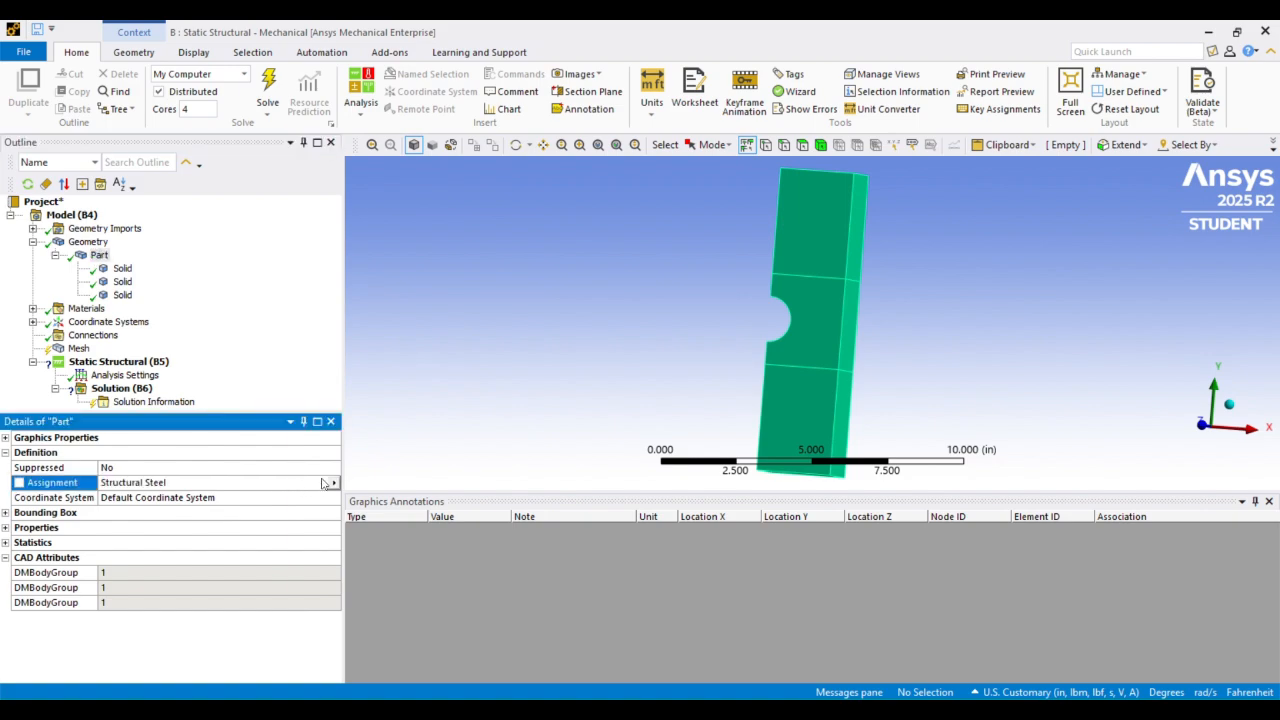
left_click(334, 485)
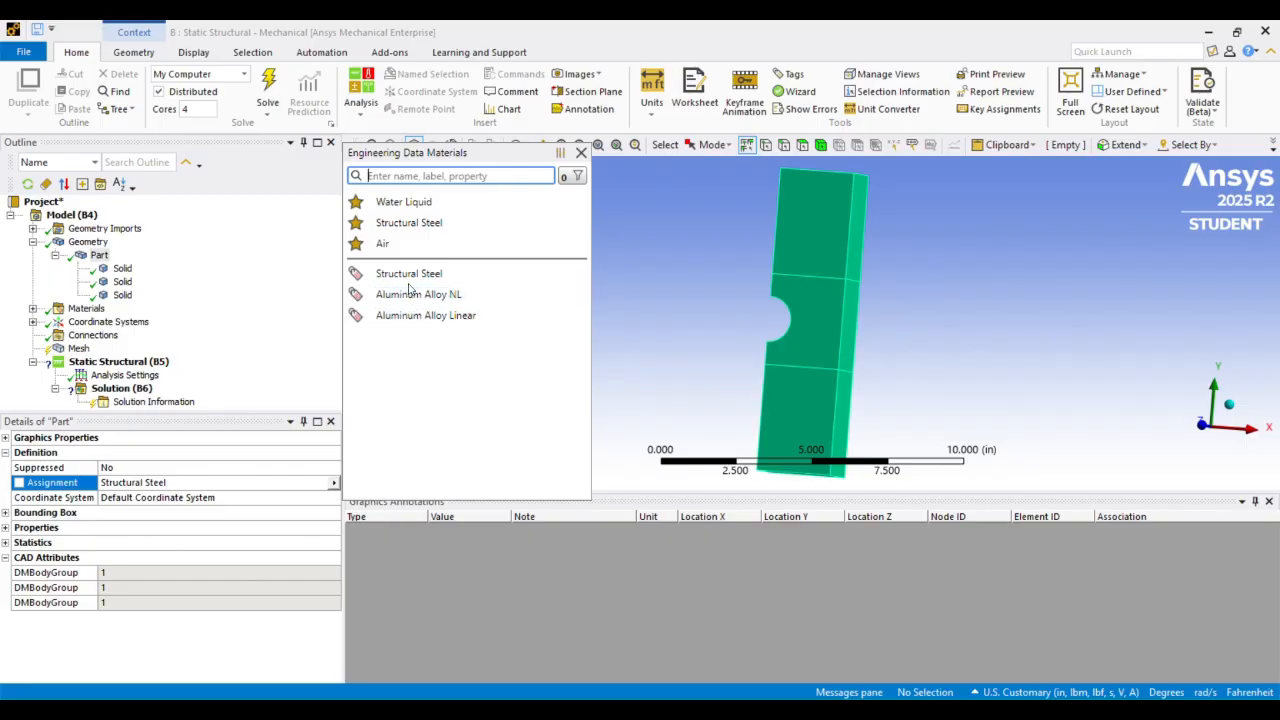
left_click(449, 316)
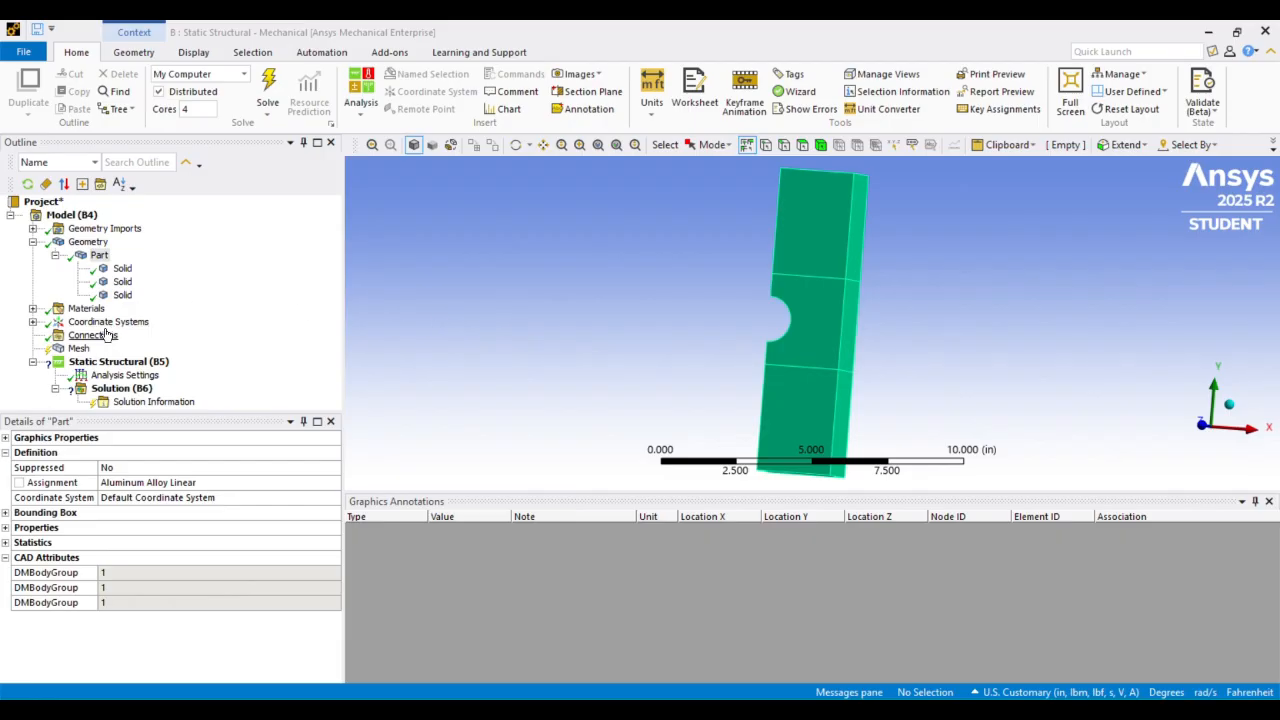
left_click(37, 312)
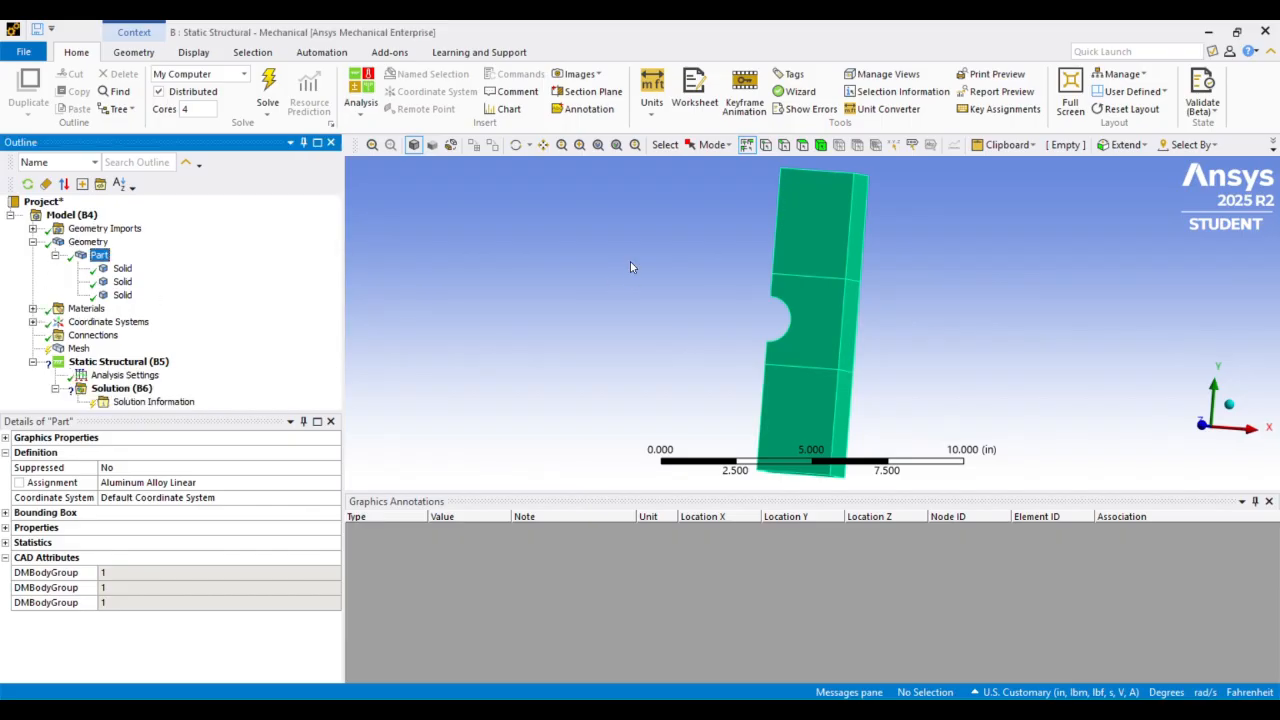
Insert a Symmetry object under the model
scroll(630, 267, "down", 1)
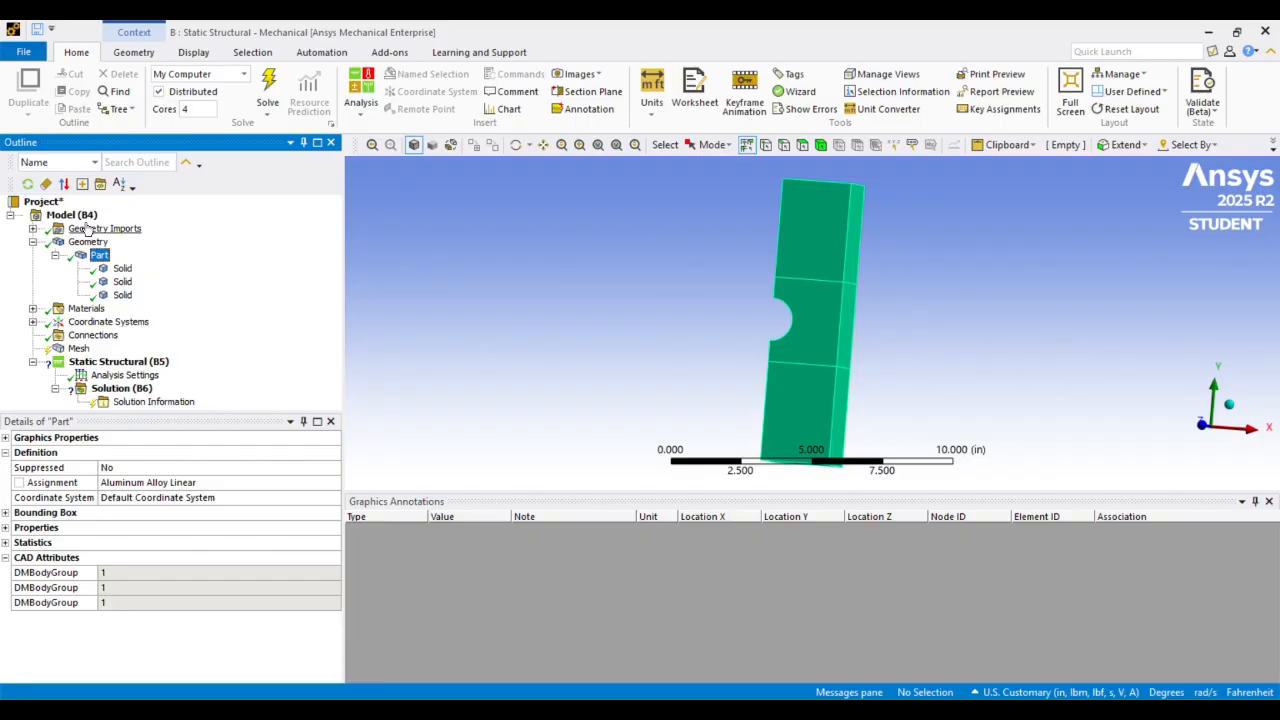
left_click(78, 217)
right_click(82, 222)
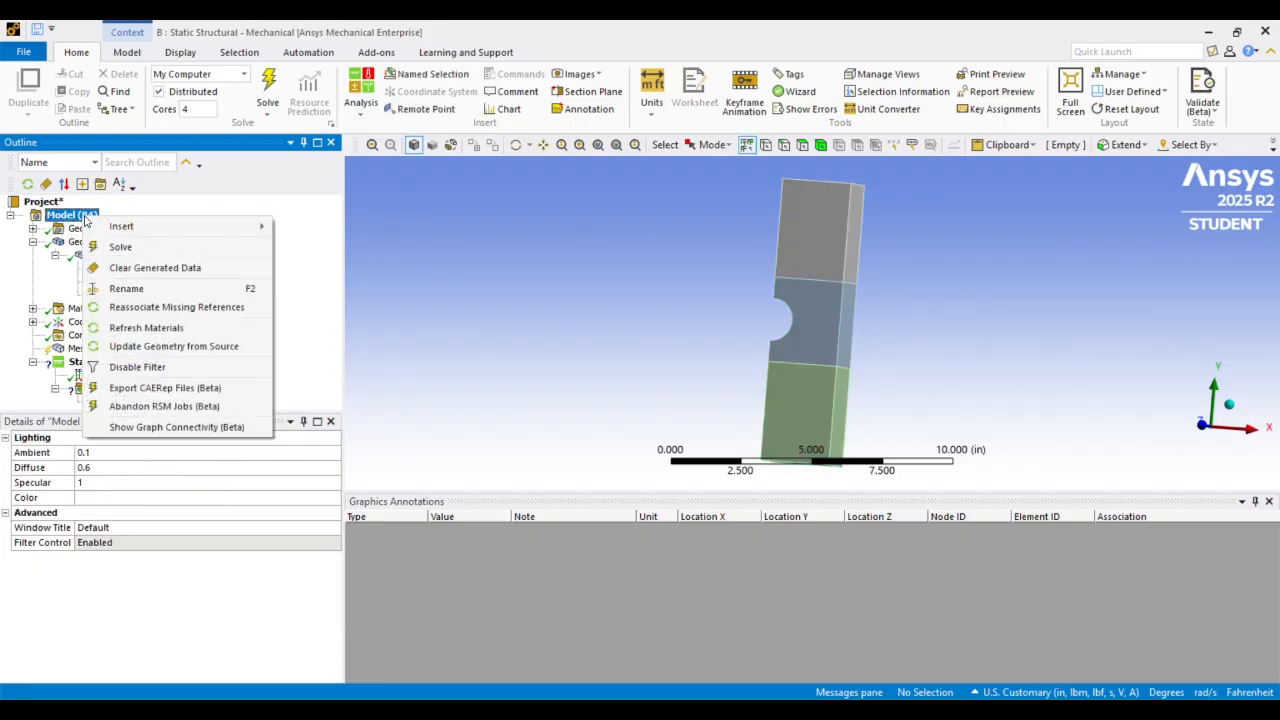
mouse_move(130, 230)
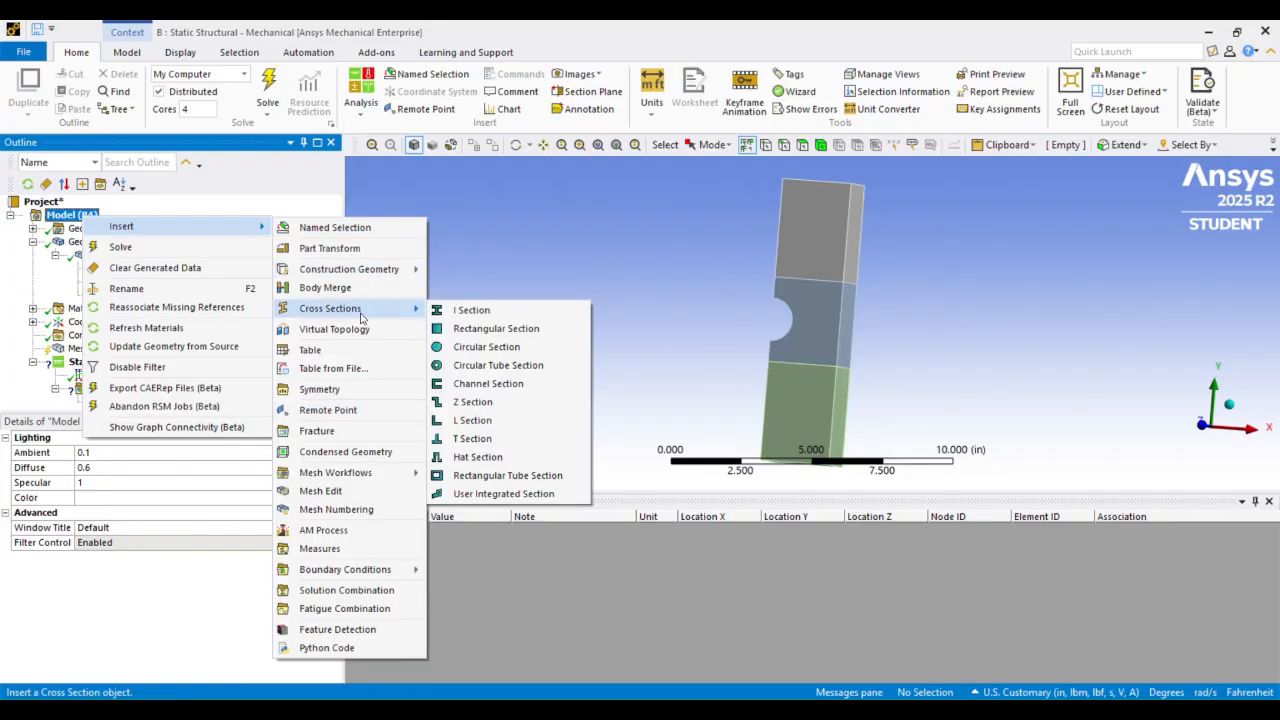
left_click(329, 393)
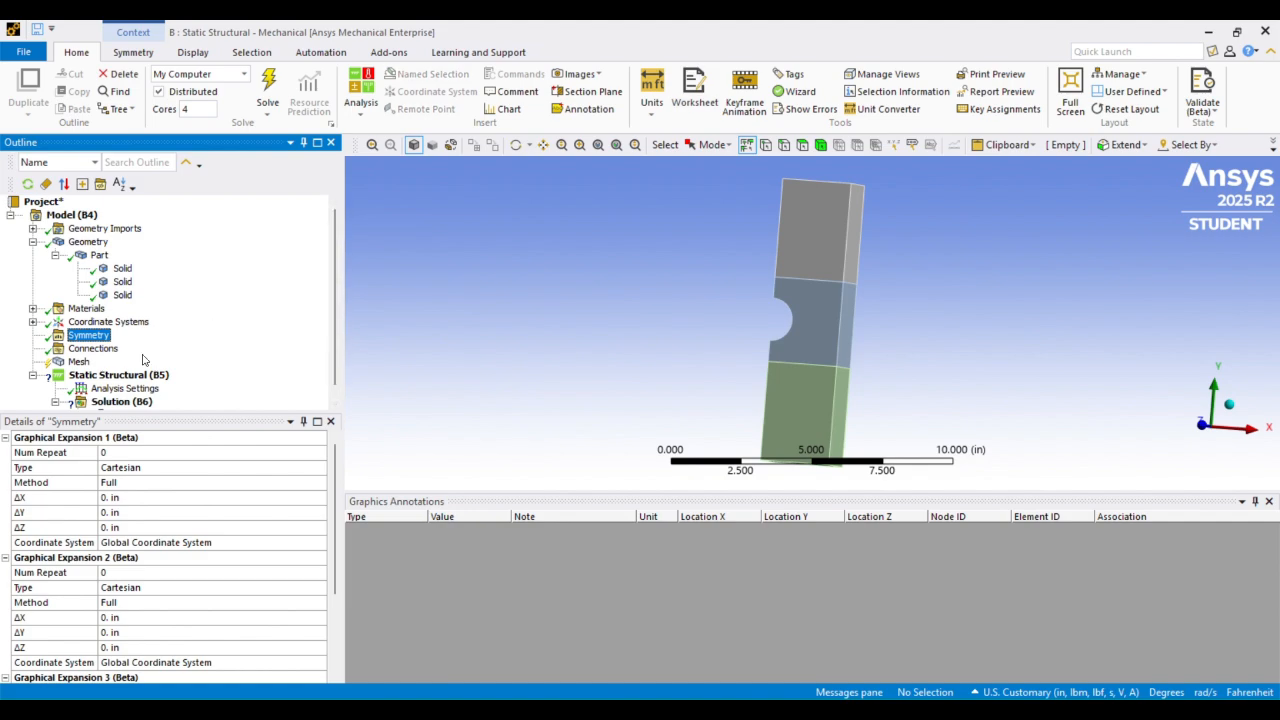
Add a Symmetry Region to the Symmetry object
left_click(84, 337)
right_click(84, 338)
mouse_move(140, 344)
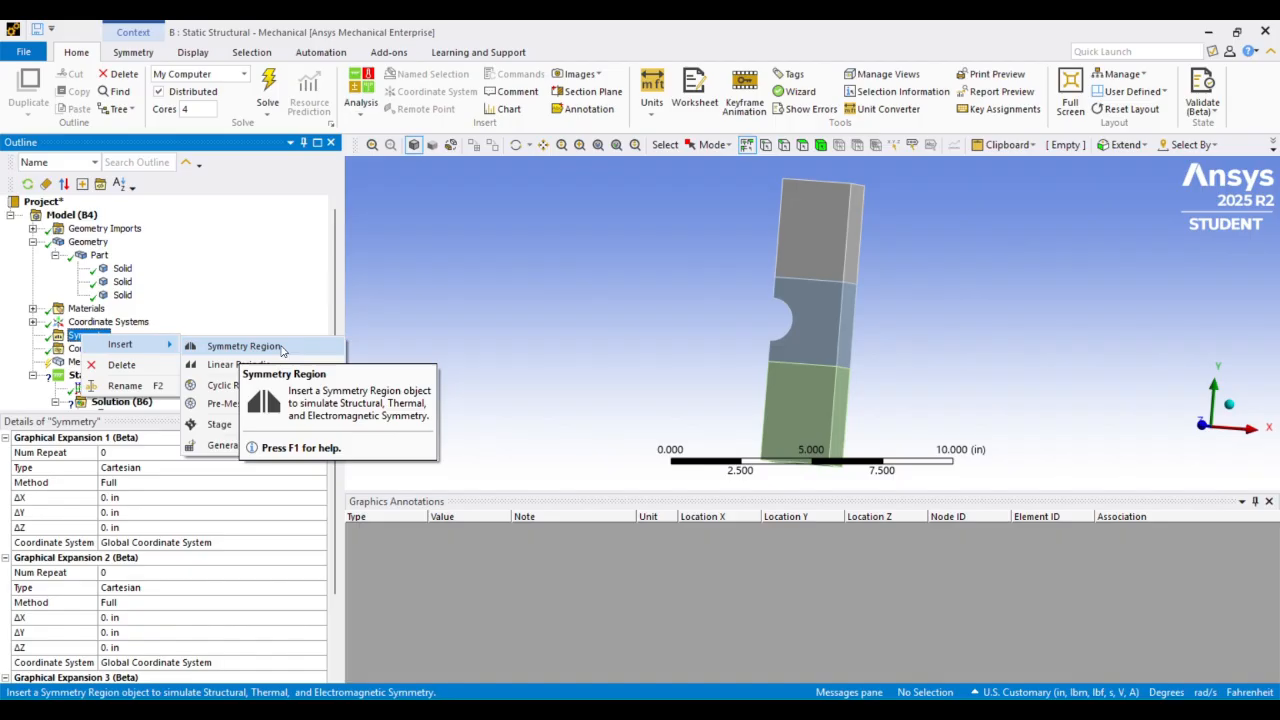
right_click(72, 339)
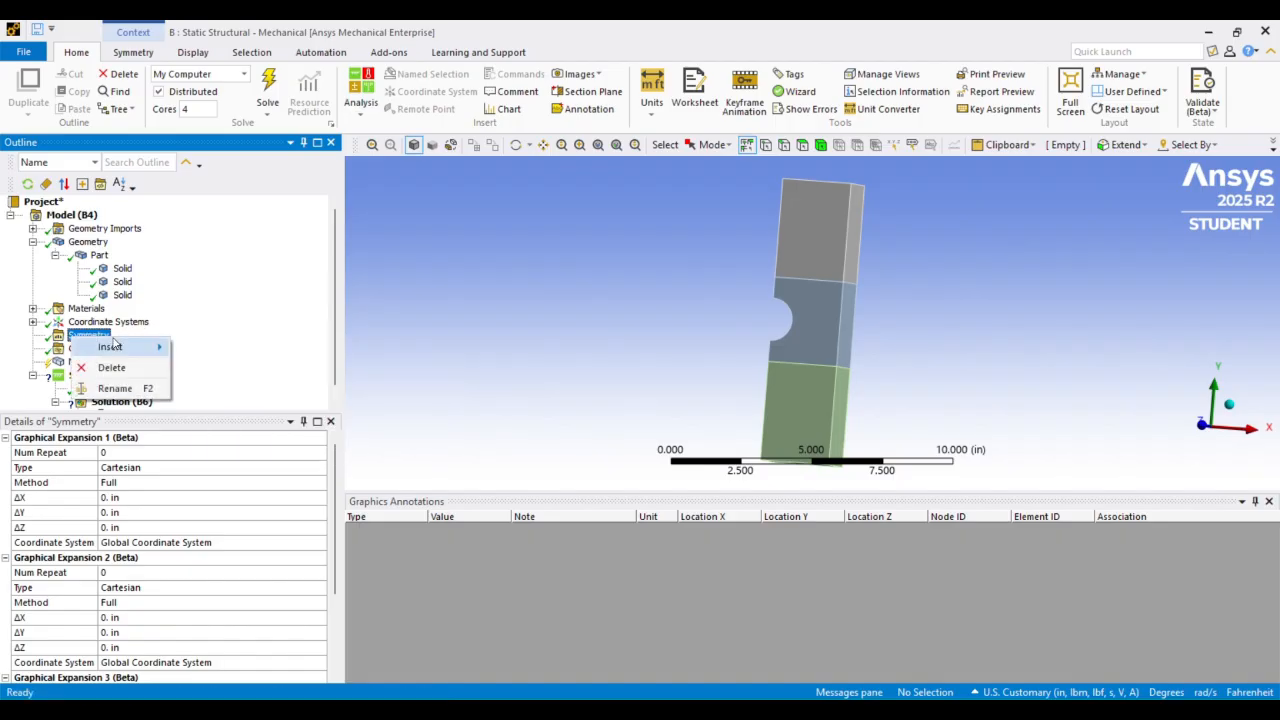
mouse_move(150, 346)
left_click(230, 347)
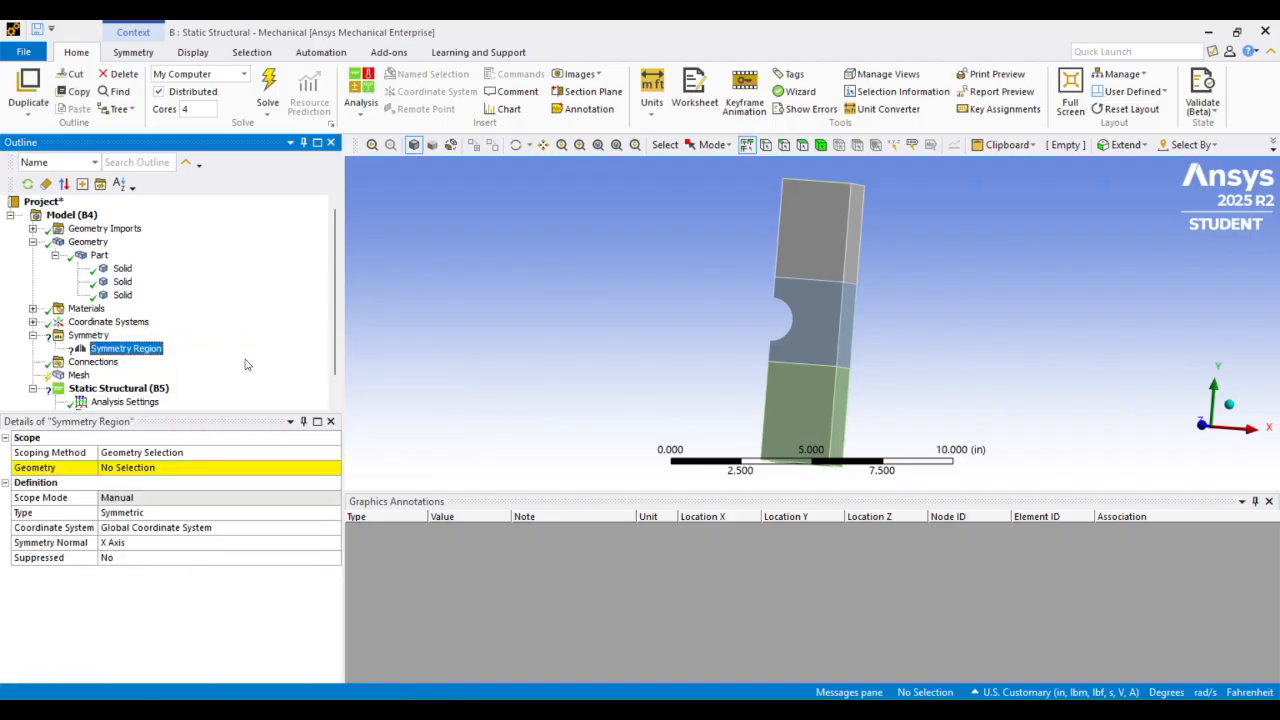
Scope the Symmetry Region to the three flat side faces opposite the notch, one on each body
left_click(140, 469)
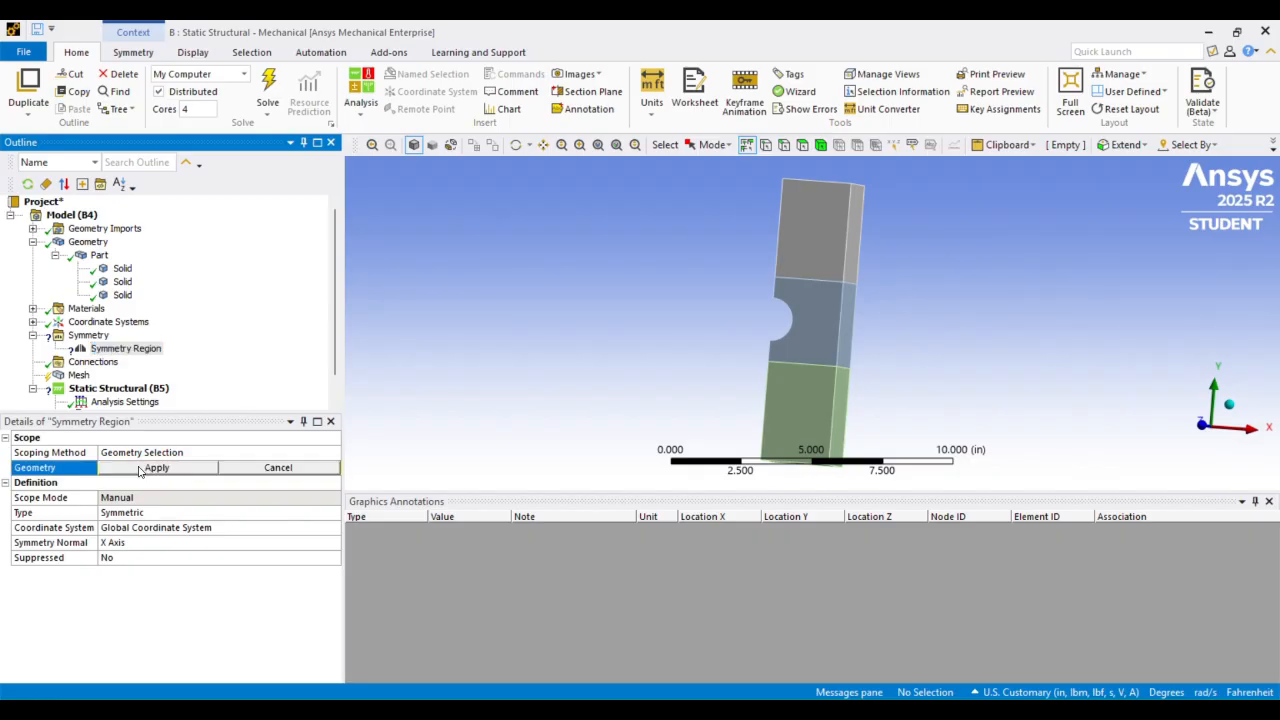
middle_click_drag(568, 259, 618, 257)
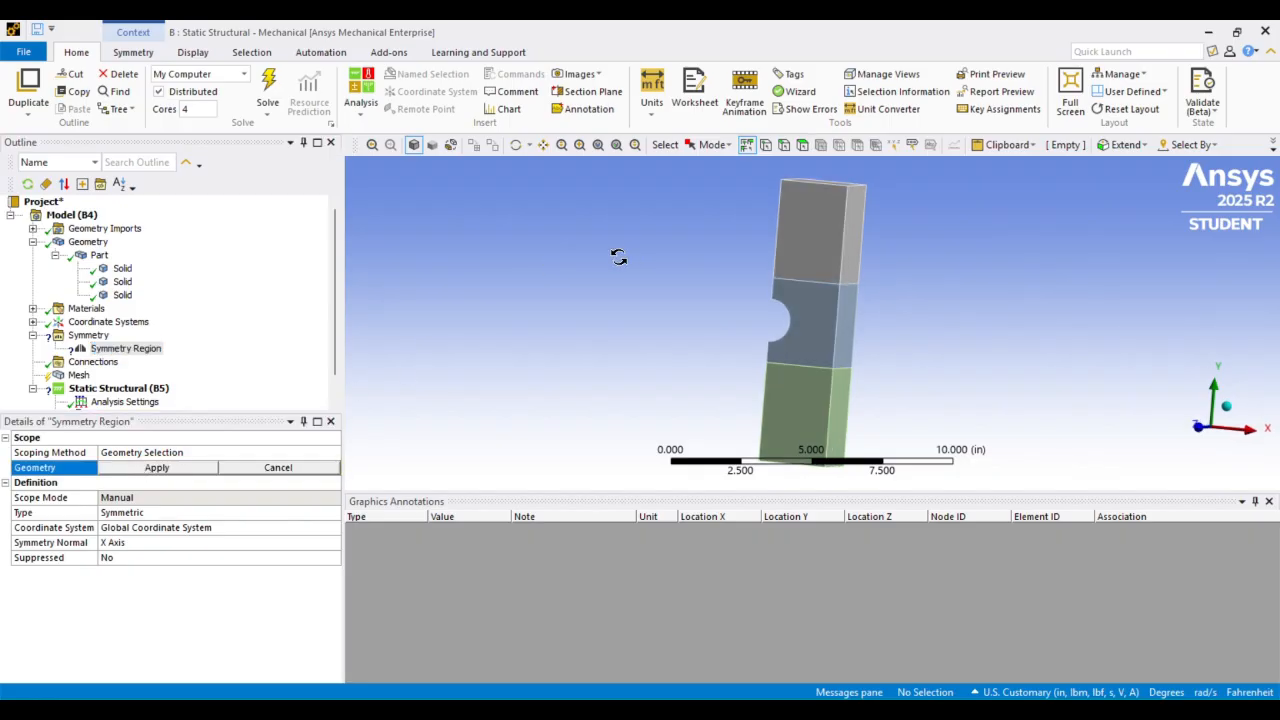
left_click(802, 145)
left_click(851, 252)
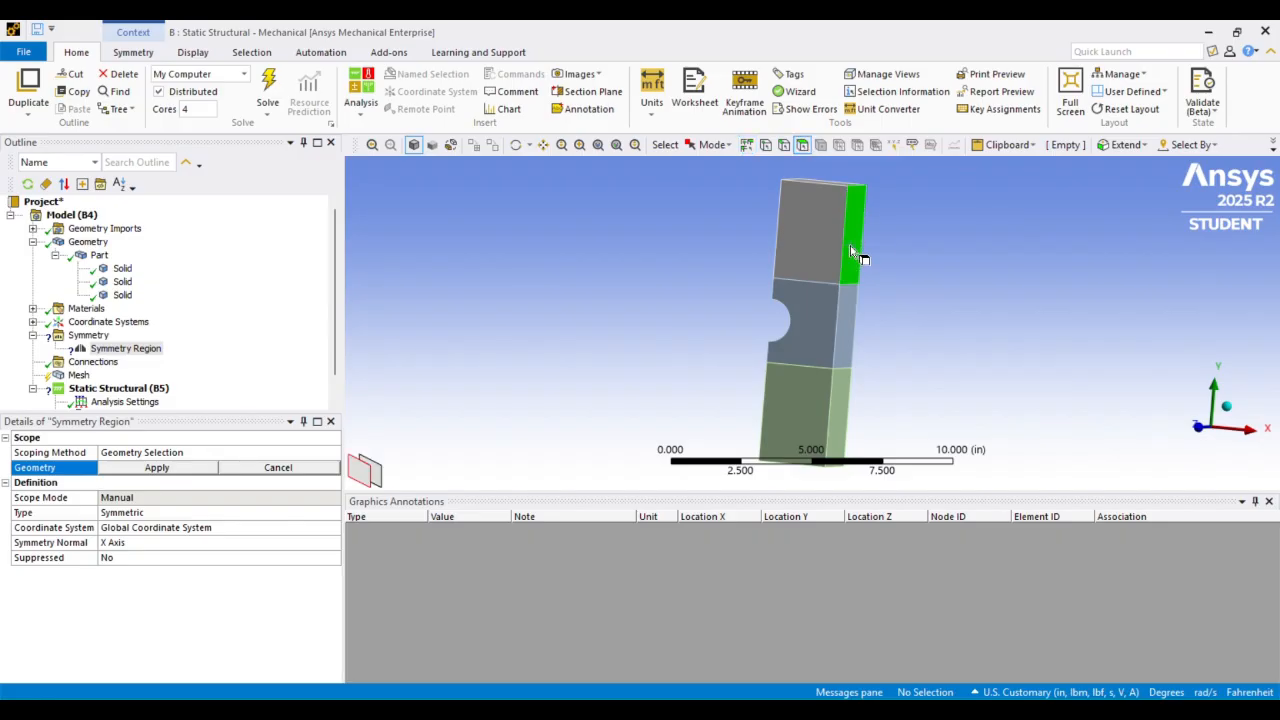
left_click(839, 310, "ctrl")
left_click(832, 403, "ctrl")
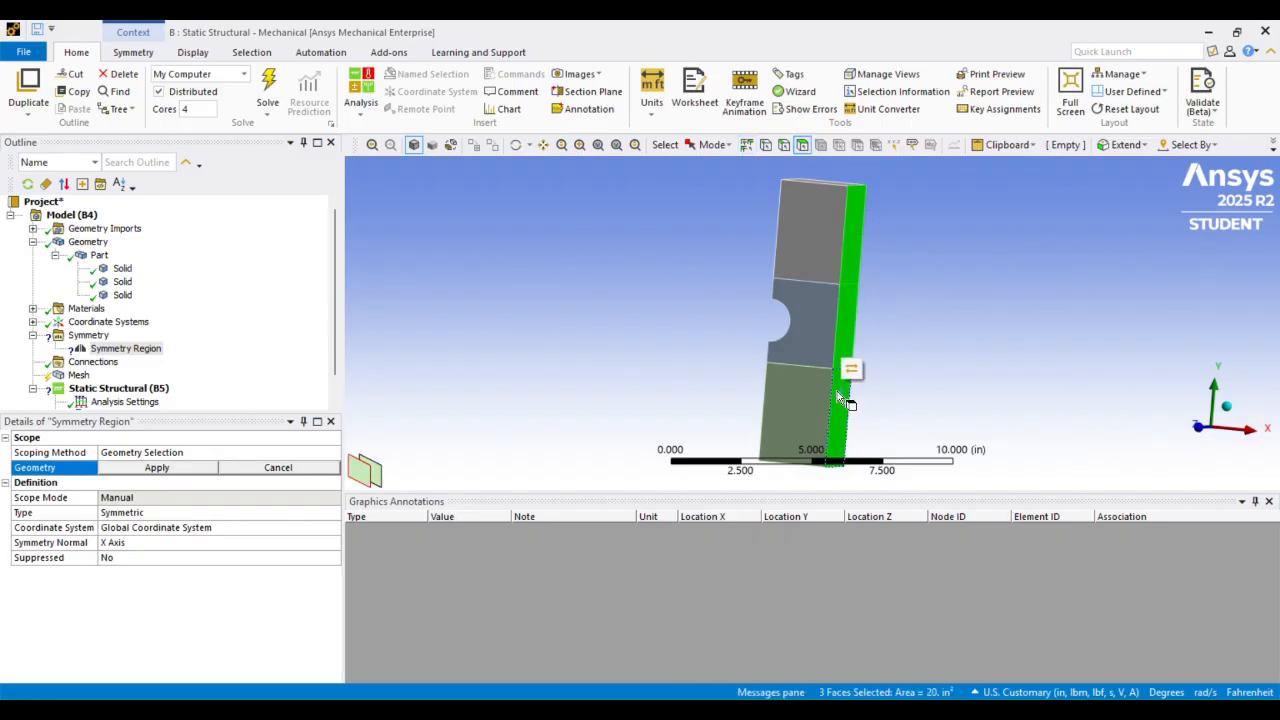
left_click(129, 474)
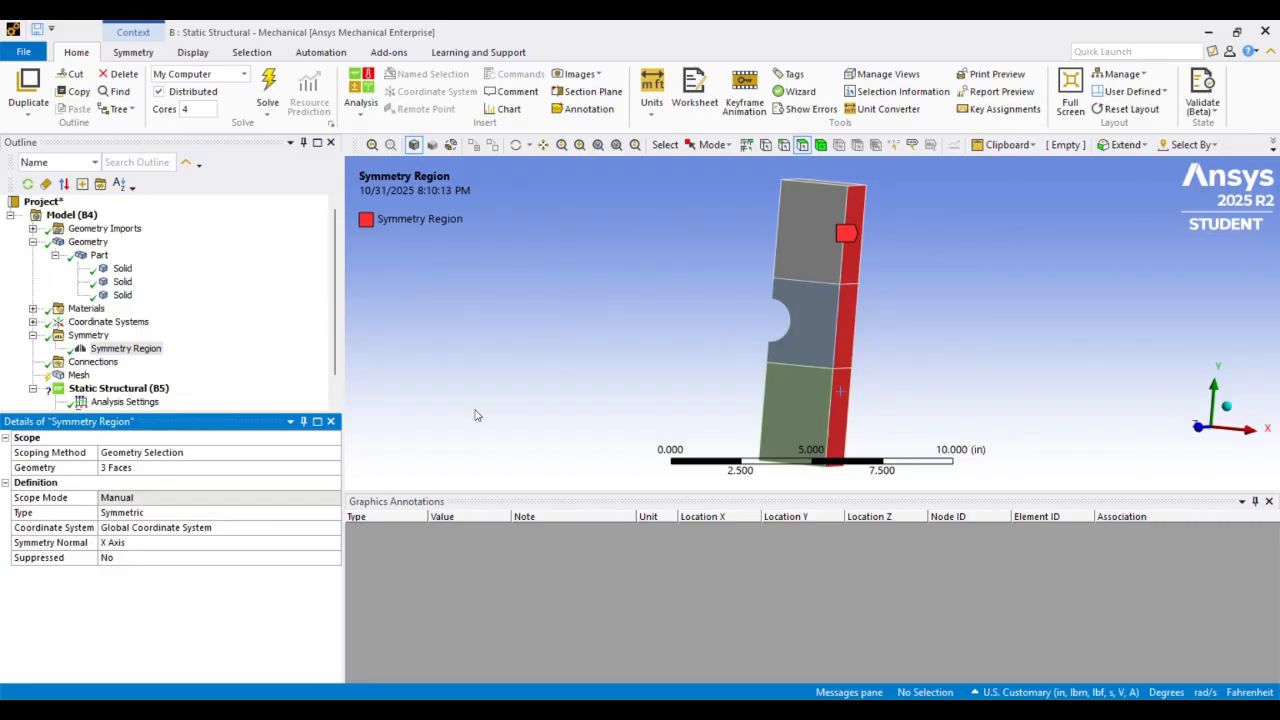
Examine the Global Coordinate System's axes on the bar and compare them with the Symmetry Region's normal direction
scroll(698, 304, "down", 4)
scroll(698, 304, "up", 7)
scroll(697, 300, "down", 3)
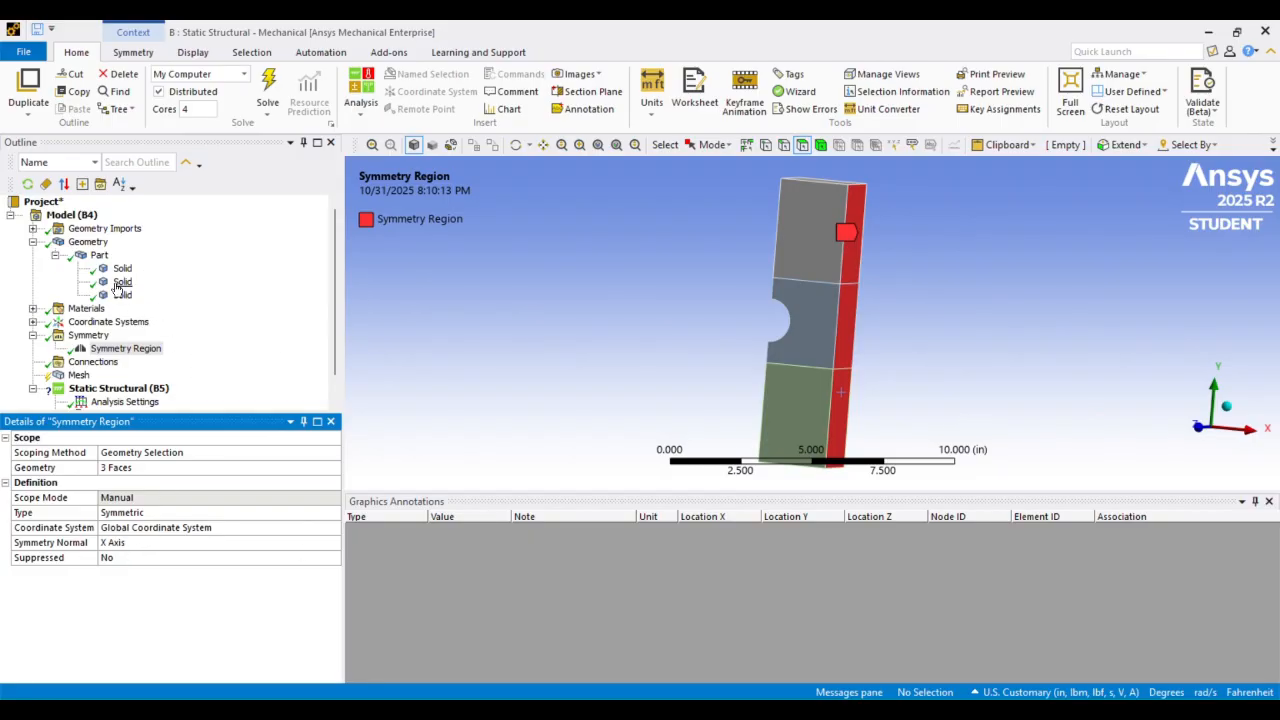
left_click(34, 322)
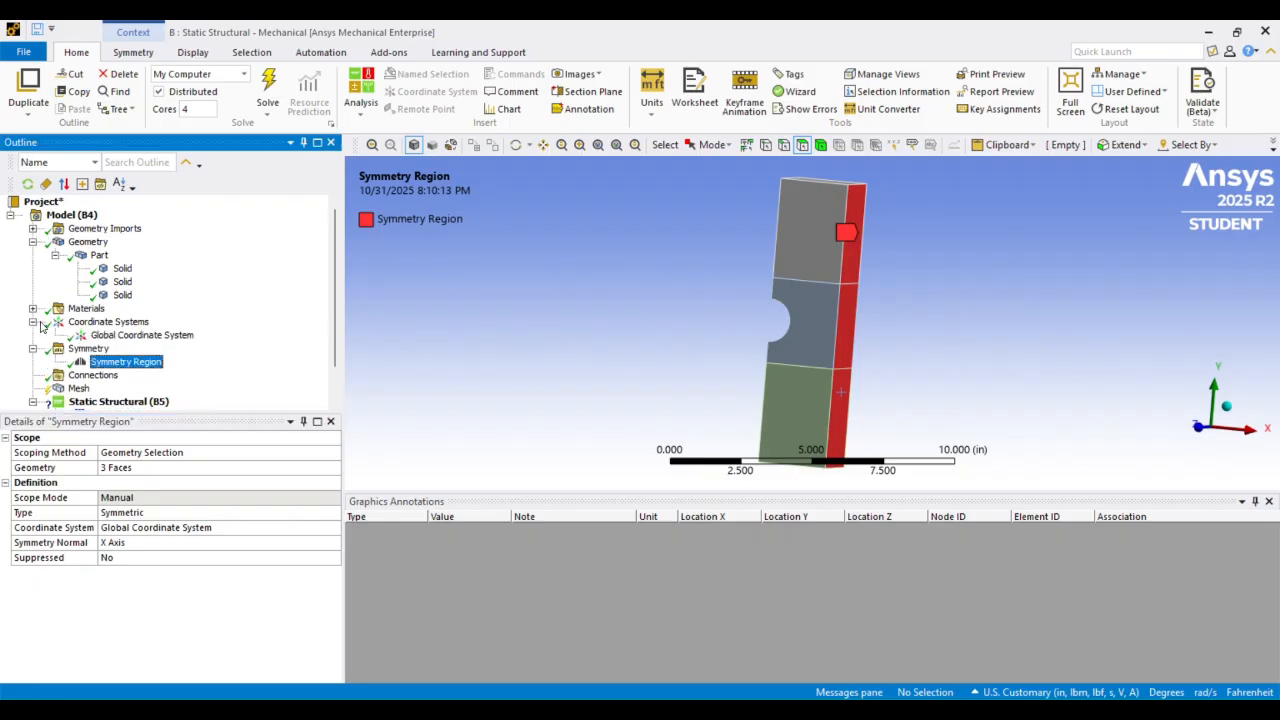
left_click(121, 337)
scroll(990, 343, "up", 5)
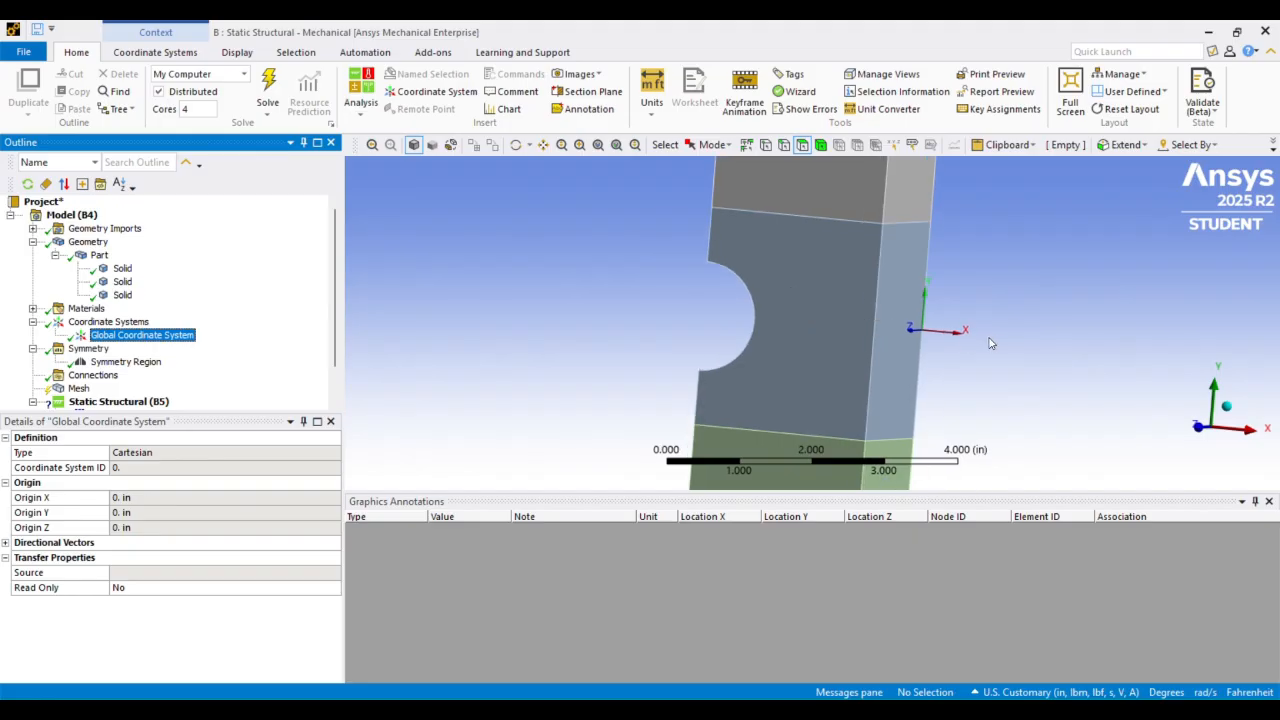
middle_click_drag(994, 309, 945, 337)
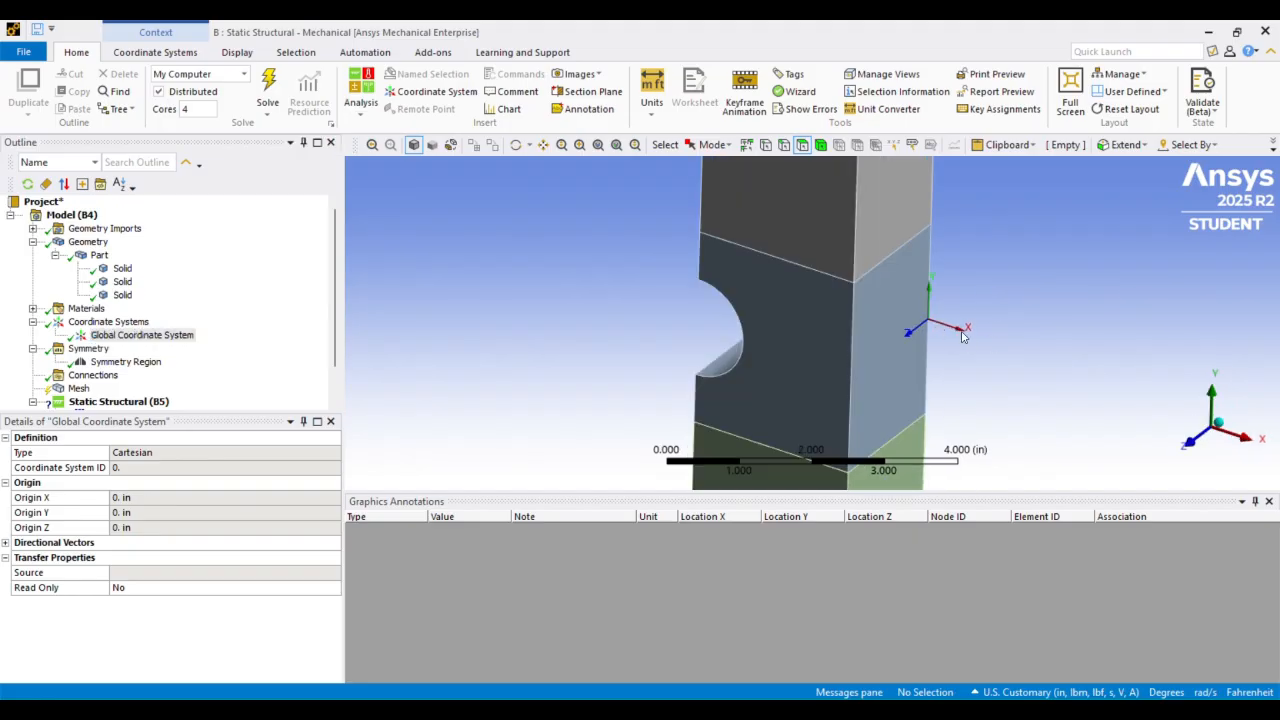
middle_click_drag(745, 268, 760, 248)
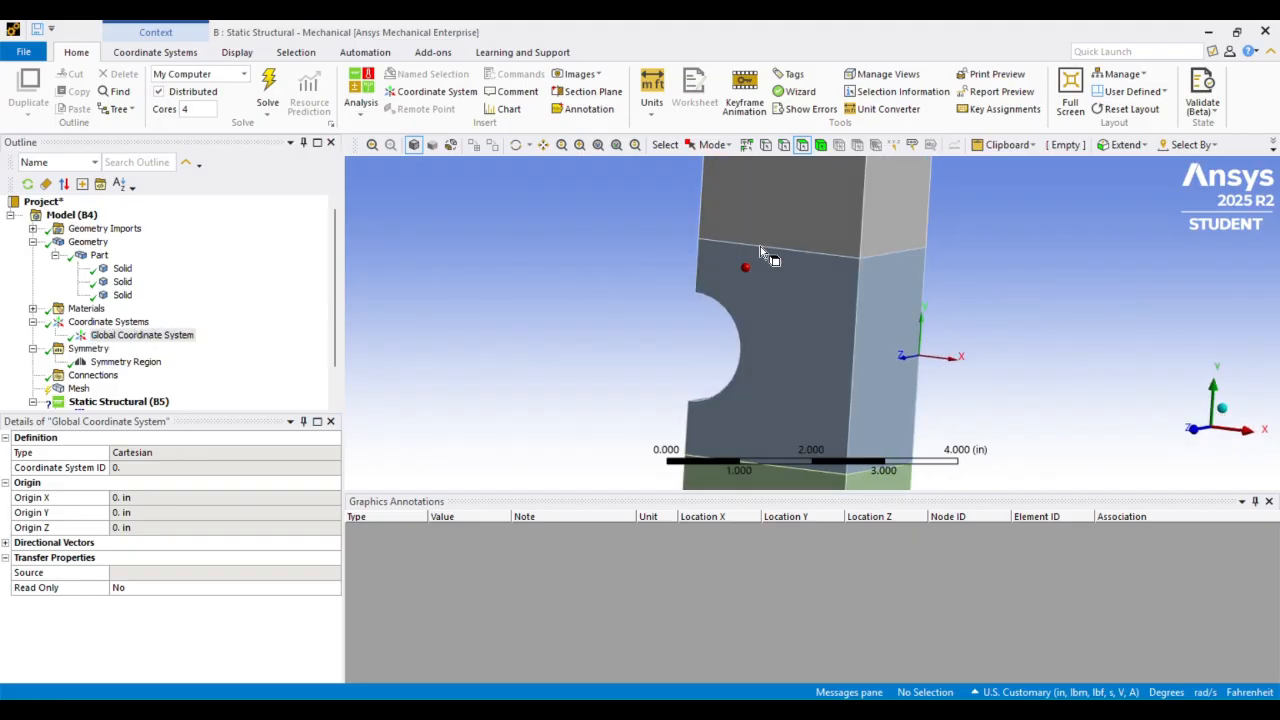
scroll(760, 246, "down", 1)
scroll(760, 246, "down", 1)
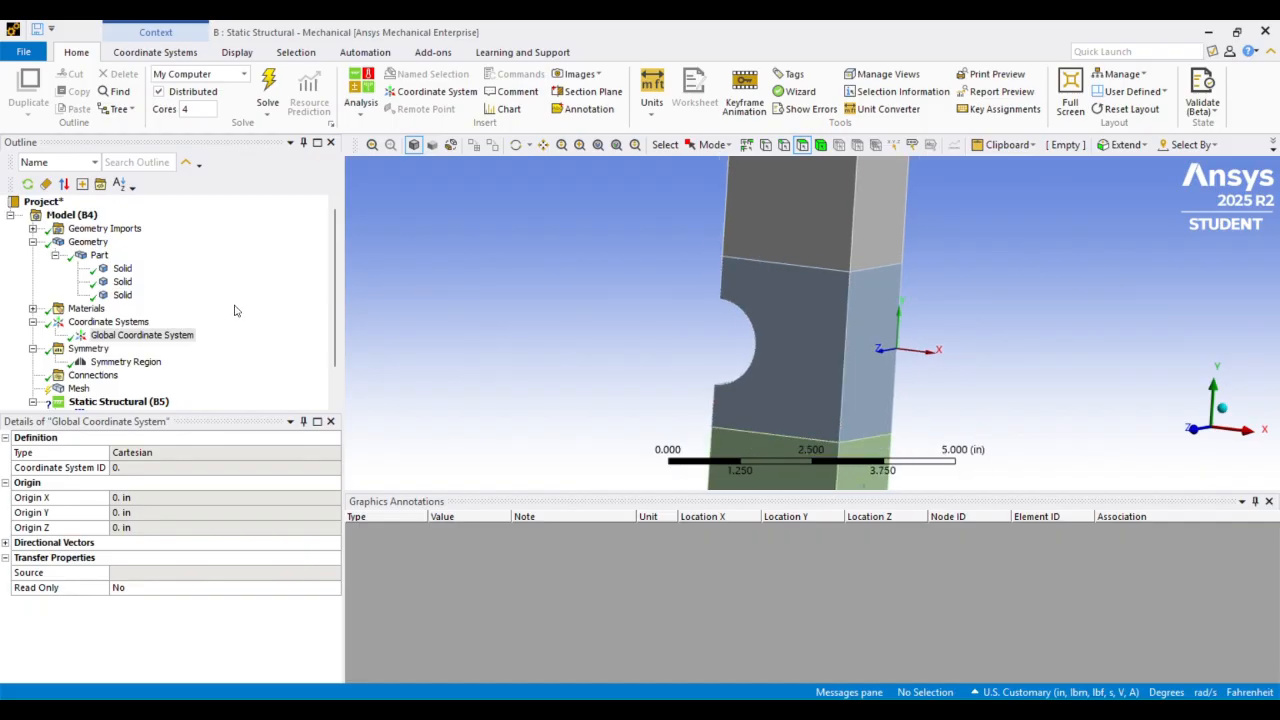
left_click(120, 363)
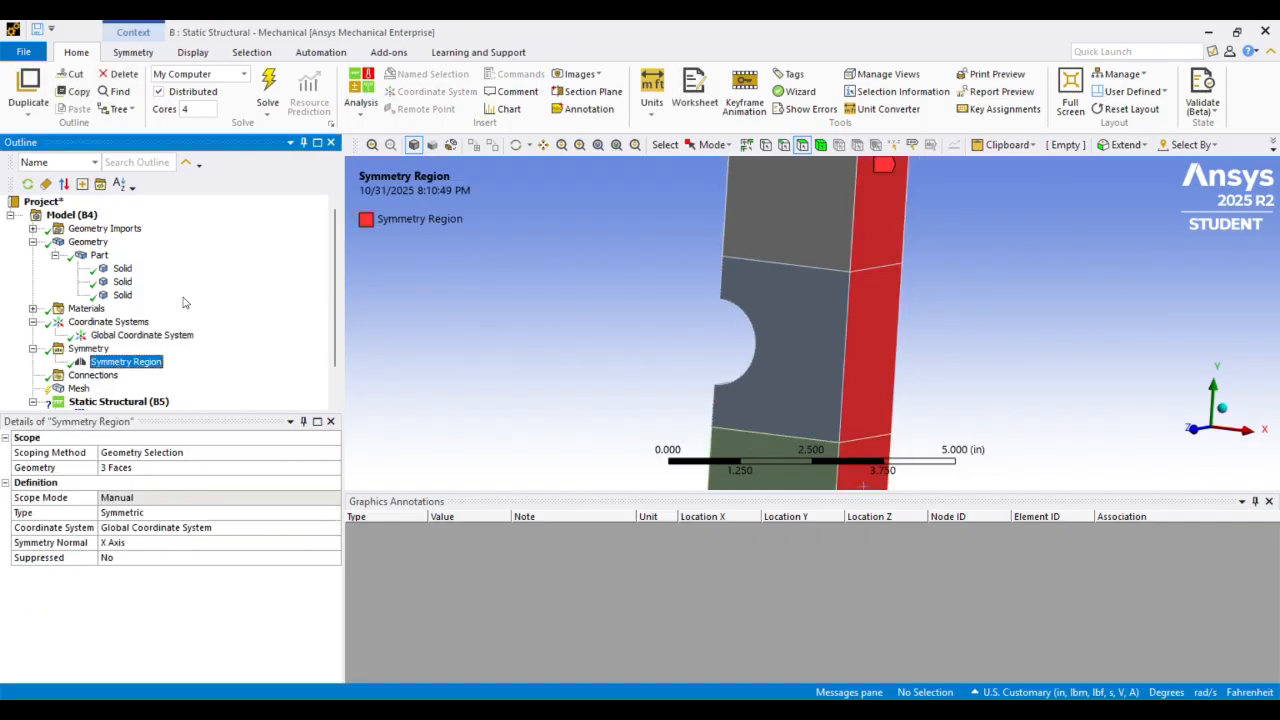
Insert a Sizing control under the mesh
middle_click_drag(619, 248, 650, 248)
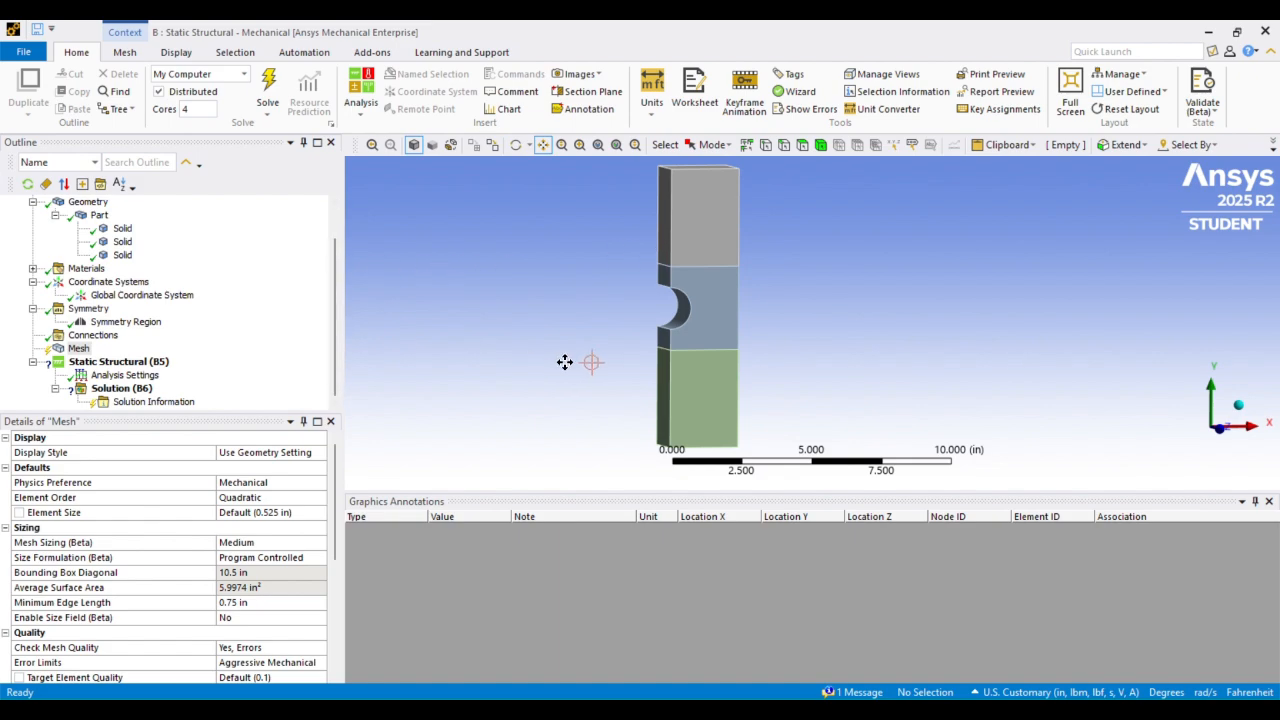
scroll(597, 266, "up", 6)
scroll(590, 263, "down", 5)
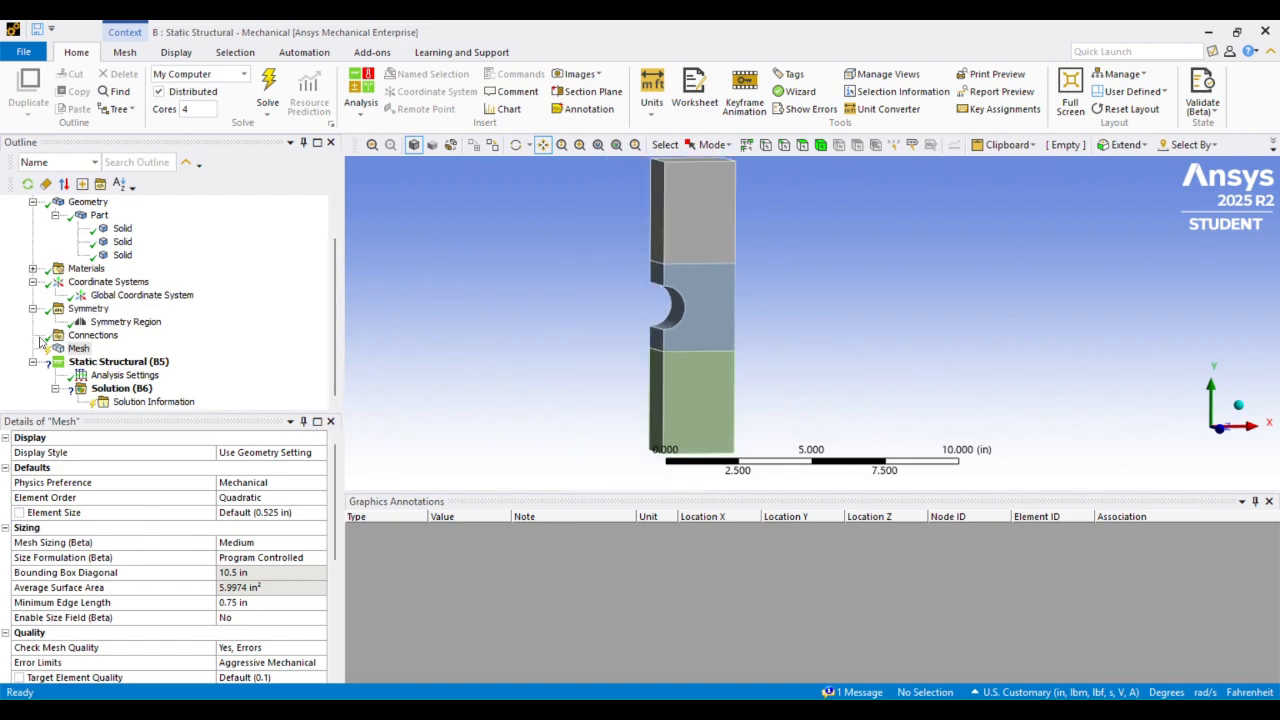
left_click(76, 349)
right_click(75, 351)
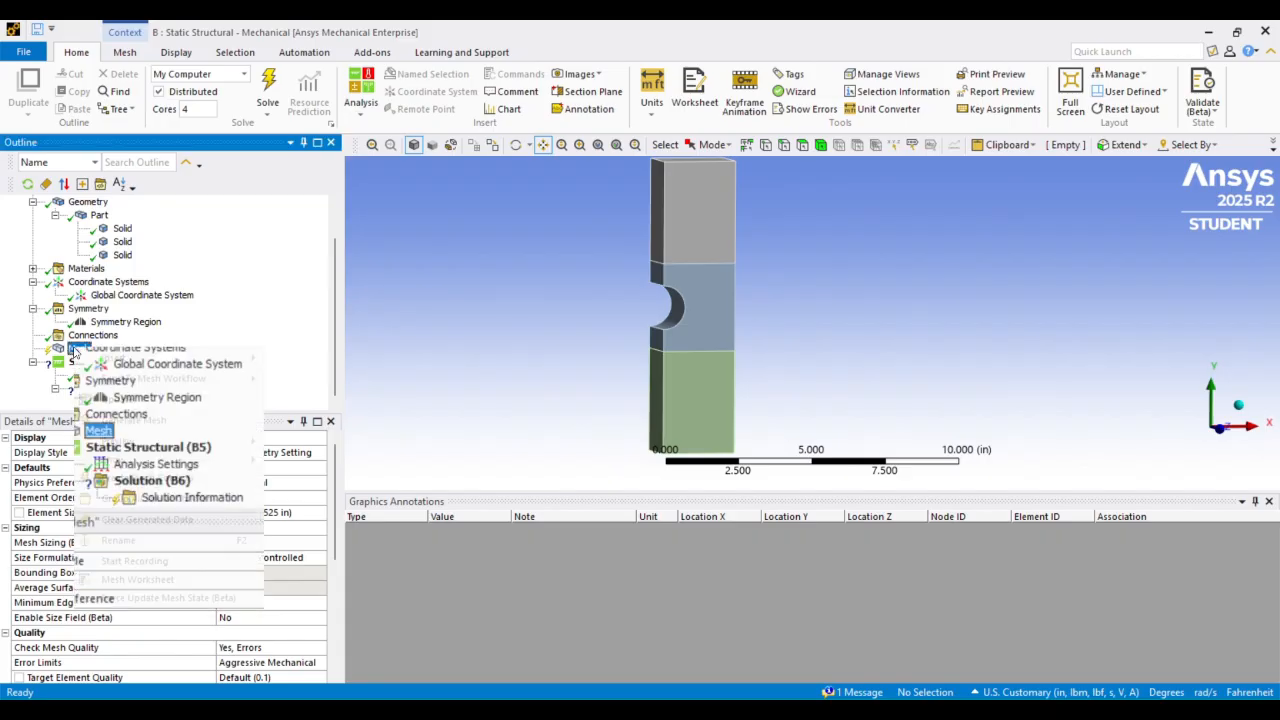
mouse_move(100, 360)
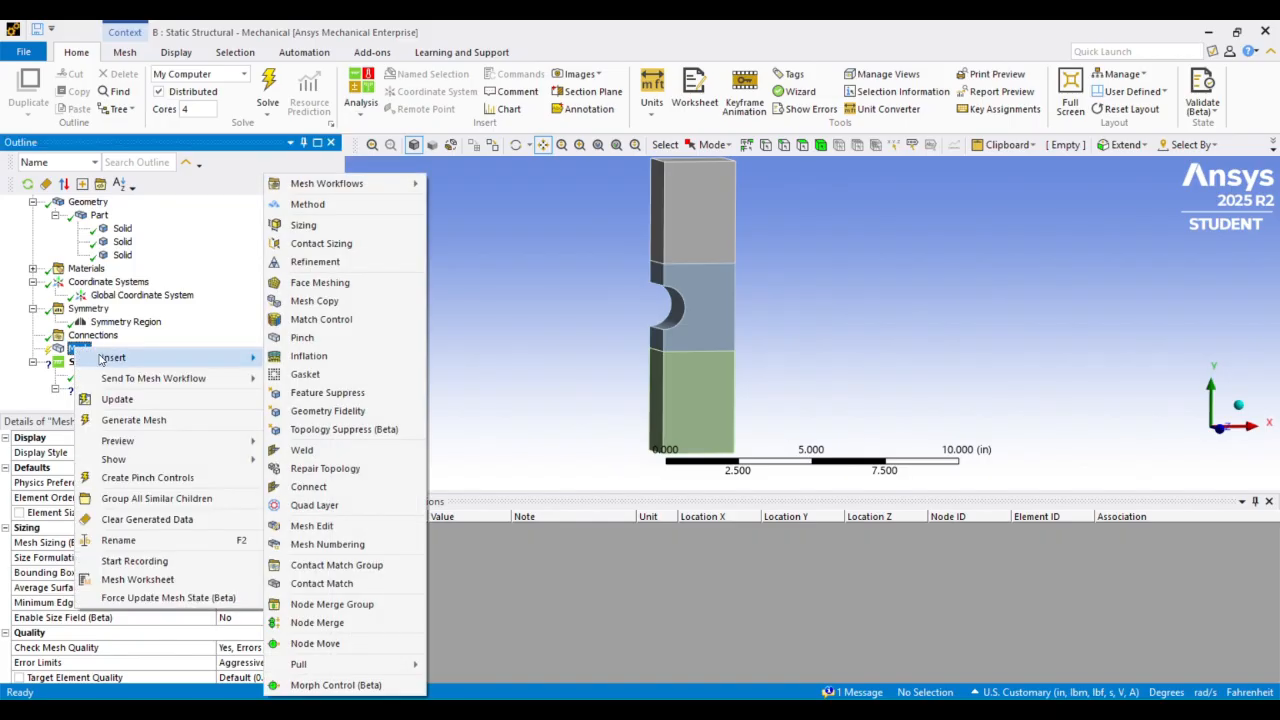
left_click(310, 225)
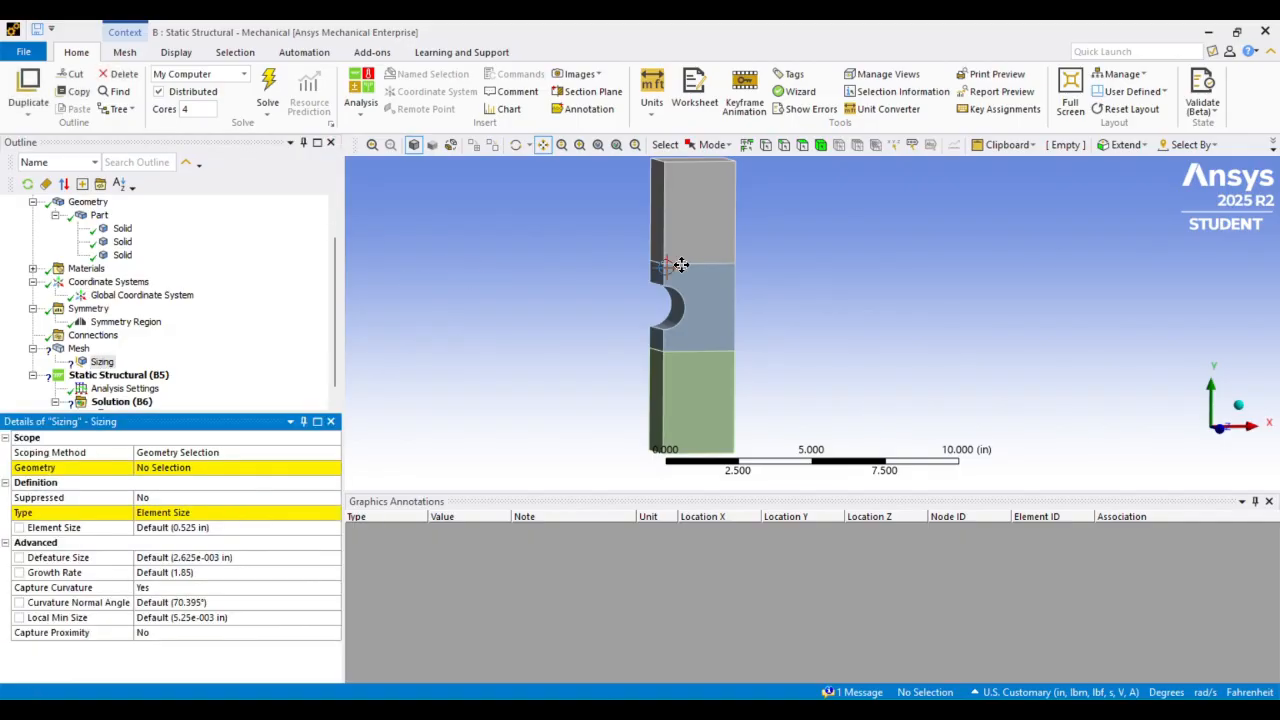
Scope the sizing to the two curved notch edges and set its element size to 3.125e-002 in
left_click(785, 145)
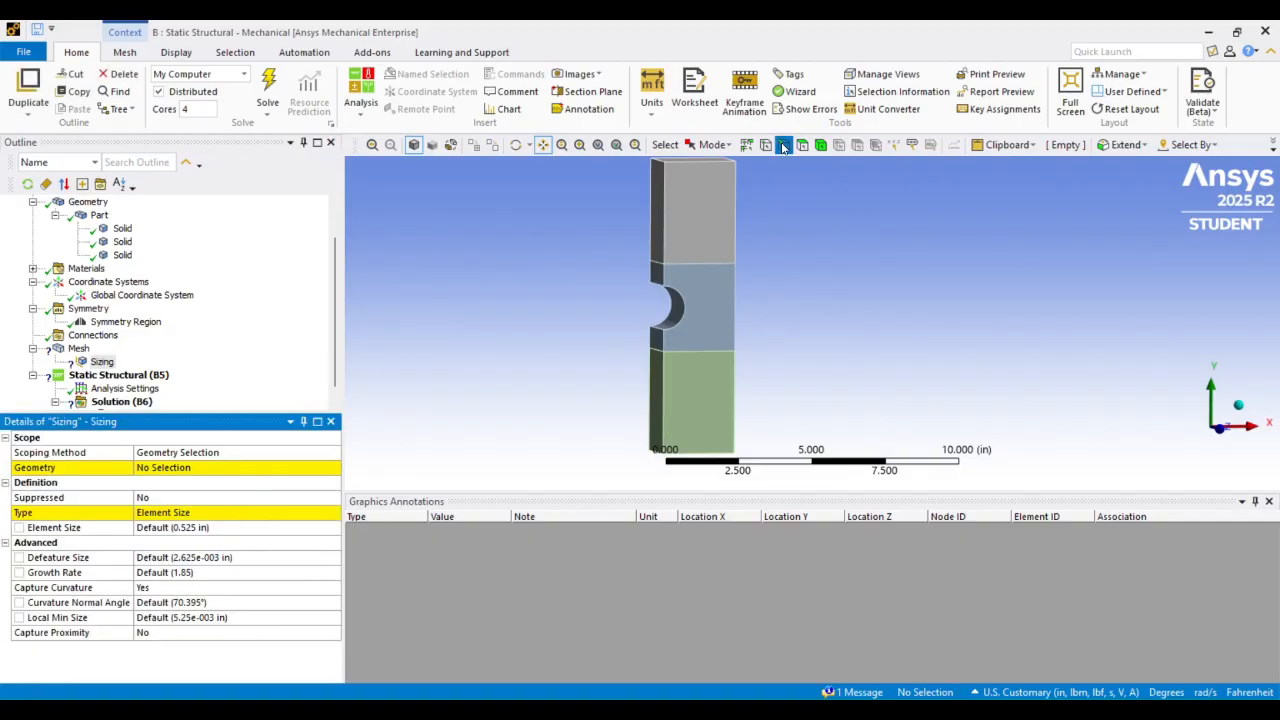
left_click(685, 308)
middle_click_drag(698, 258, 648, 303)
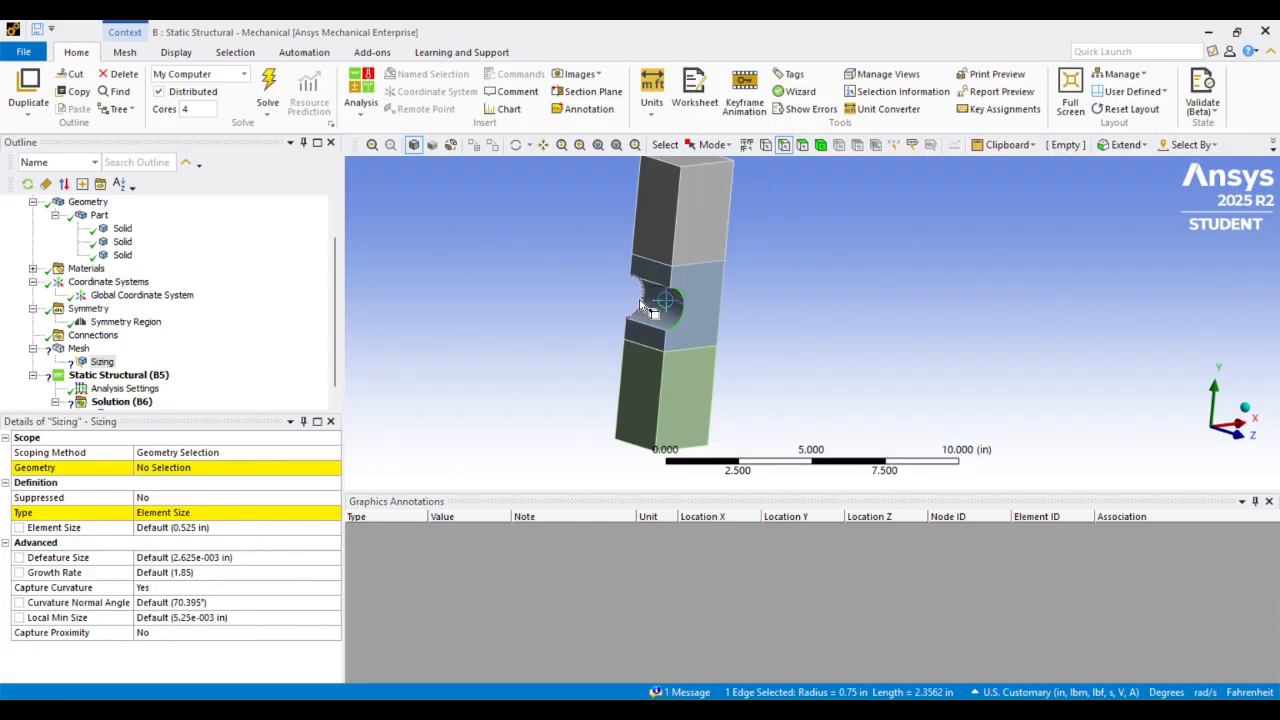
left_click(647, 302, "ctrl")
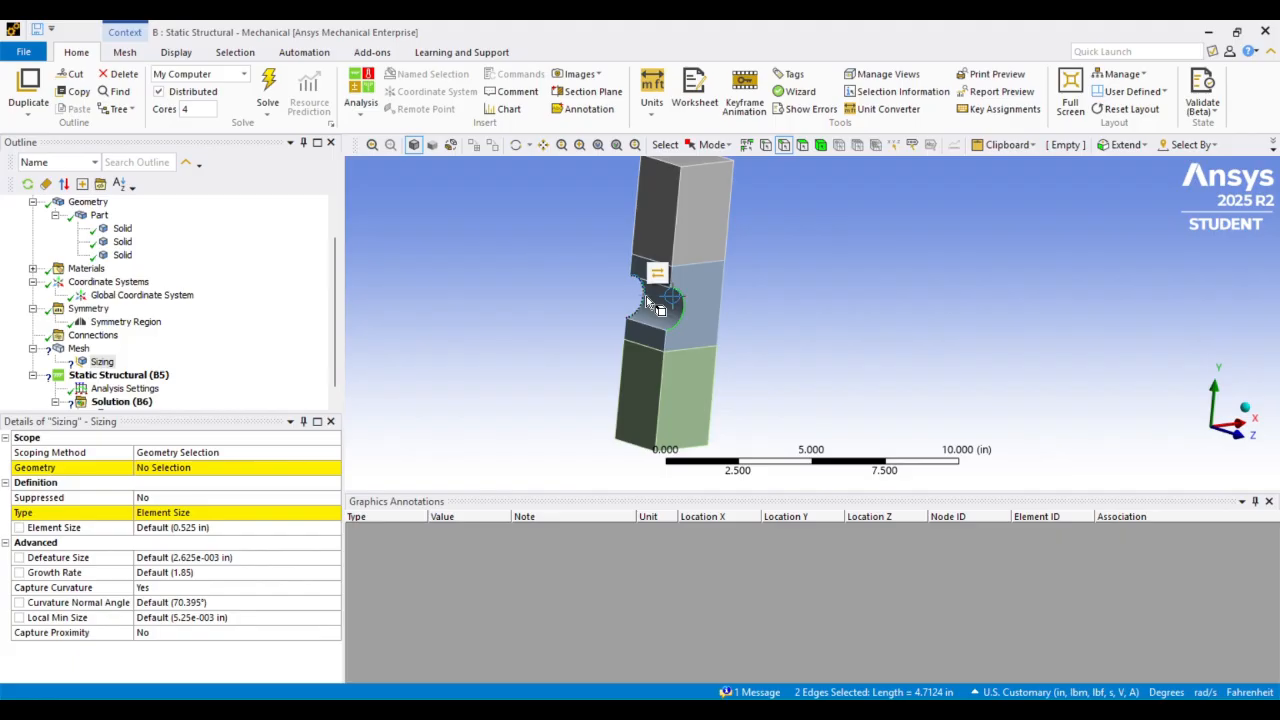
left_click(194, 473)
left_click(193, 471)
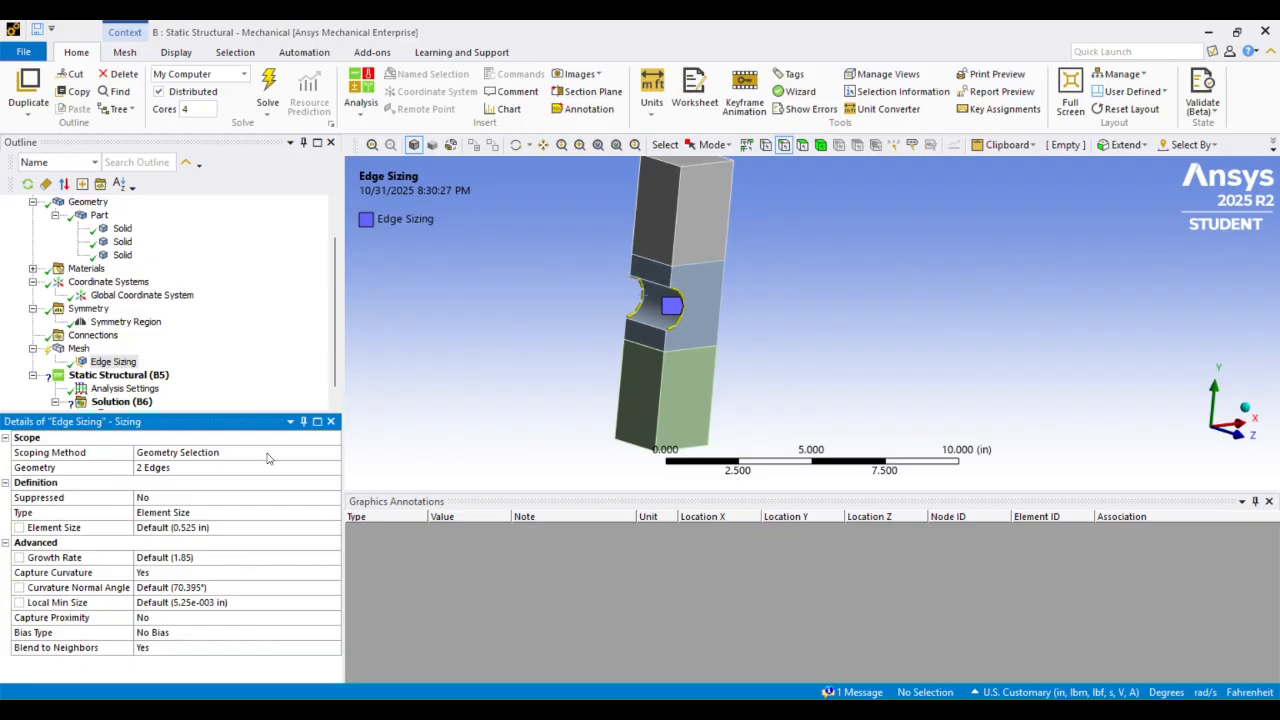
left_click(204, 528)
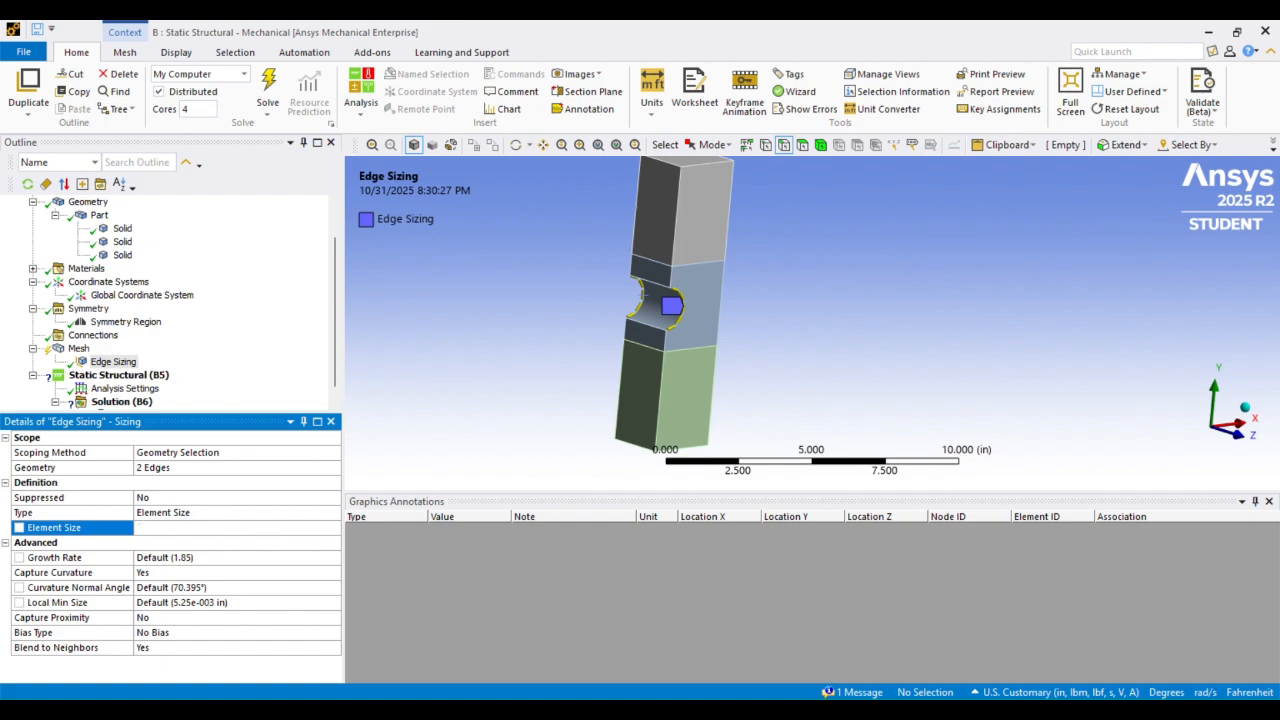
key("Return")
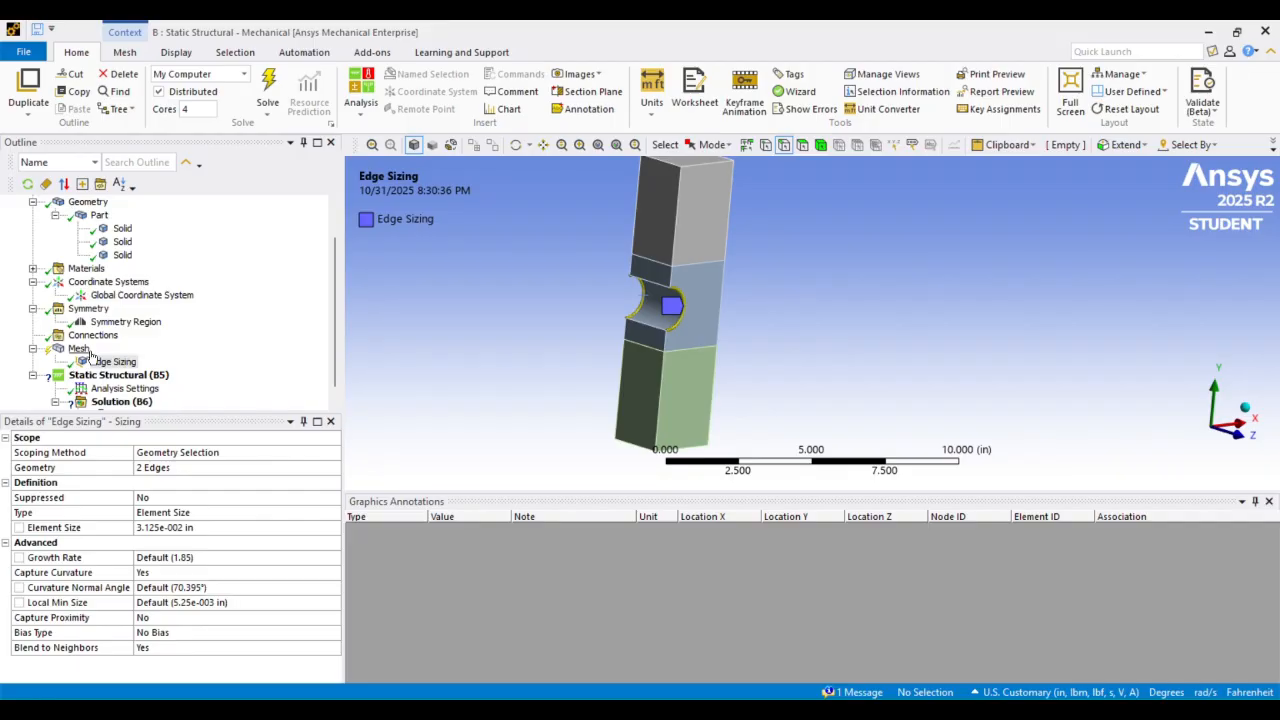
Set the mesh's global element order to Quadratic
left_click(79, 349)
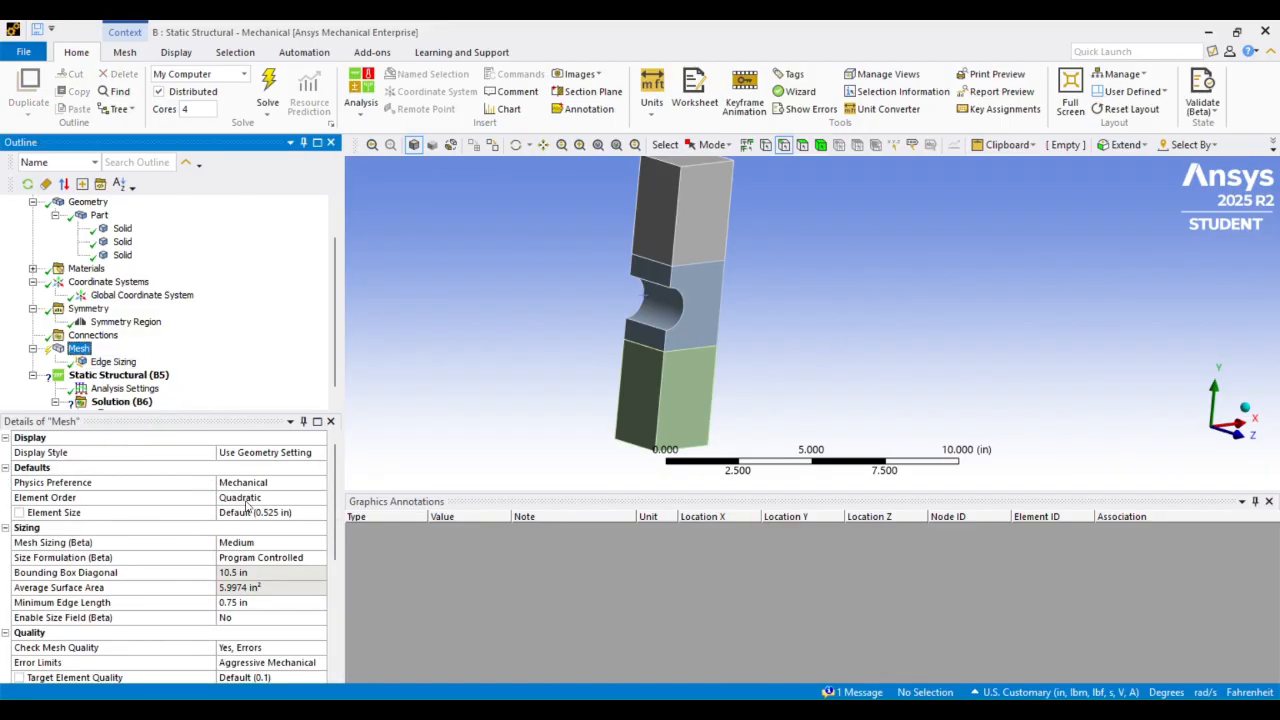
left_click(277, 497)
left_click(319, 500)
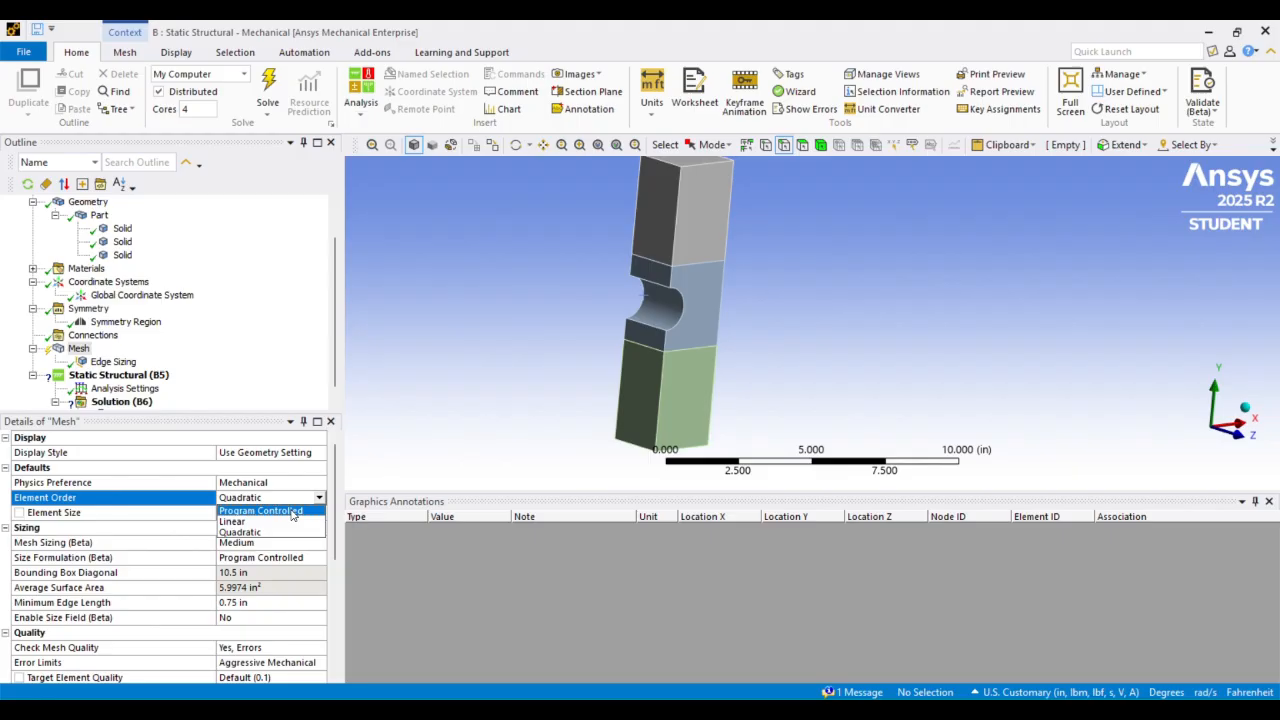
left_click(270, 533)
left_click(115, 362)
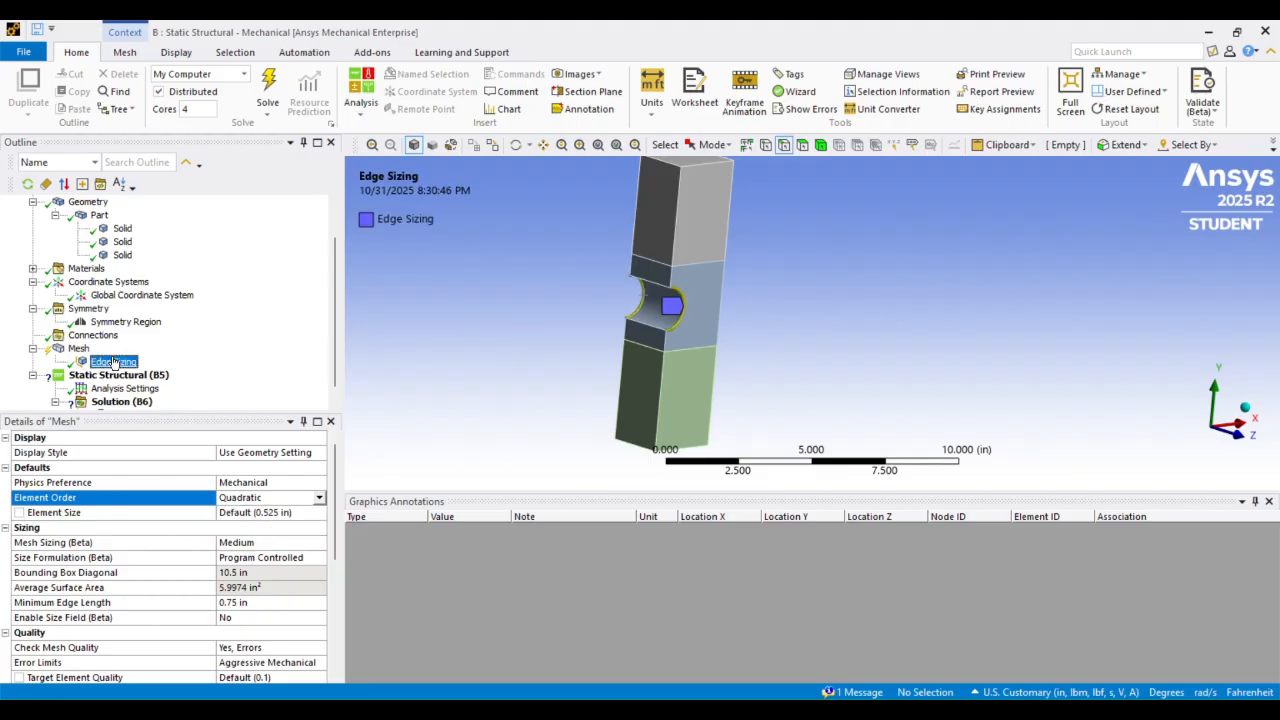
Add a body sizing on the notched middle body with an element size of 0.125 in
left_click(80, 349)
right_click(83, 350)
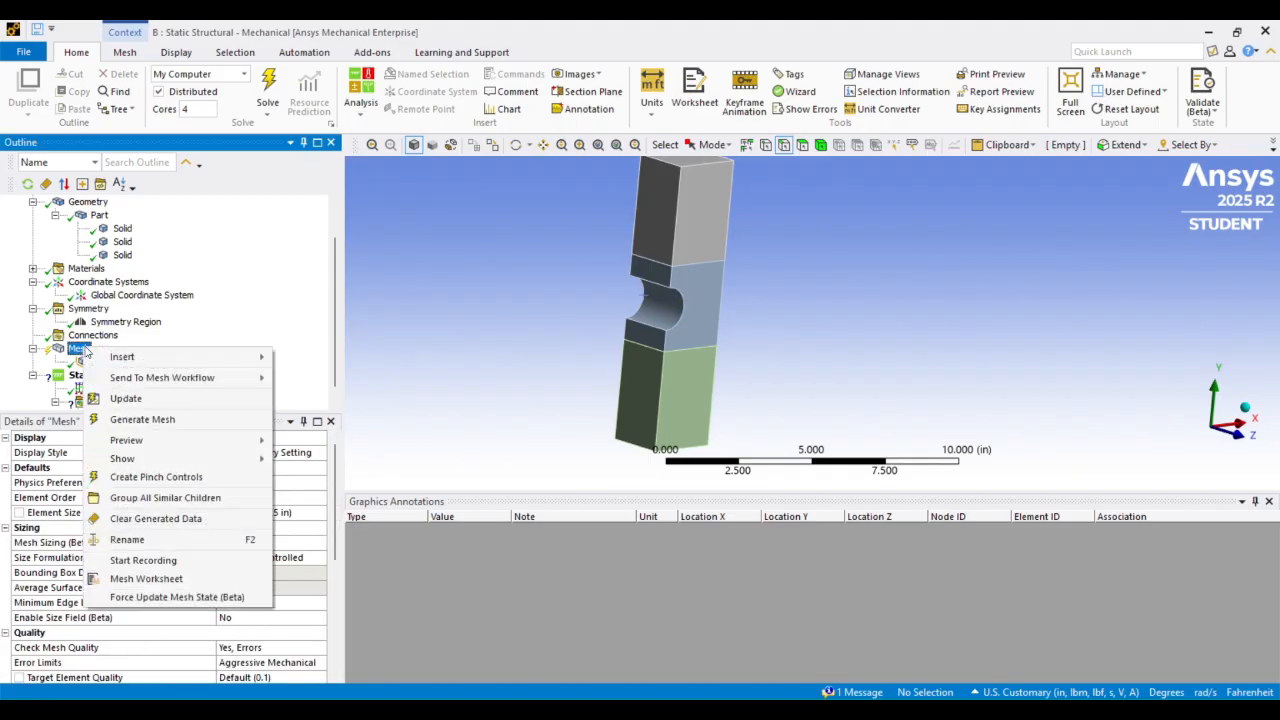
mouse_move(125, 357)
left_click(312, 225)
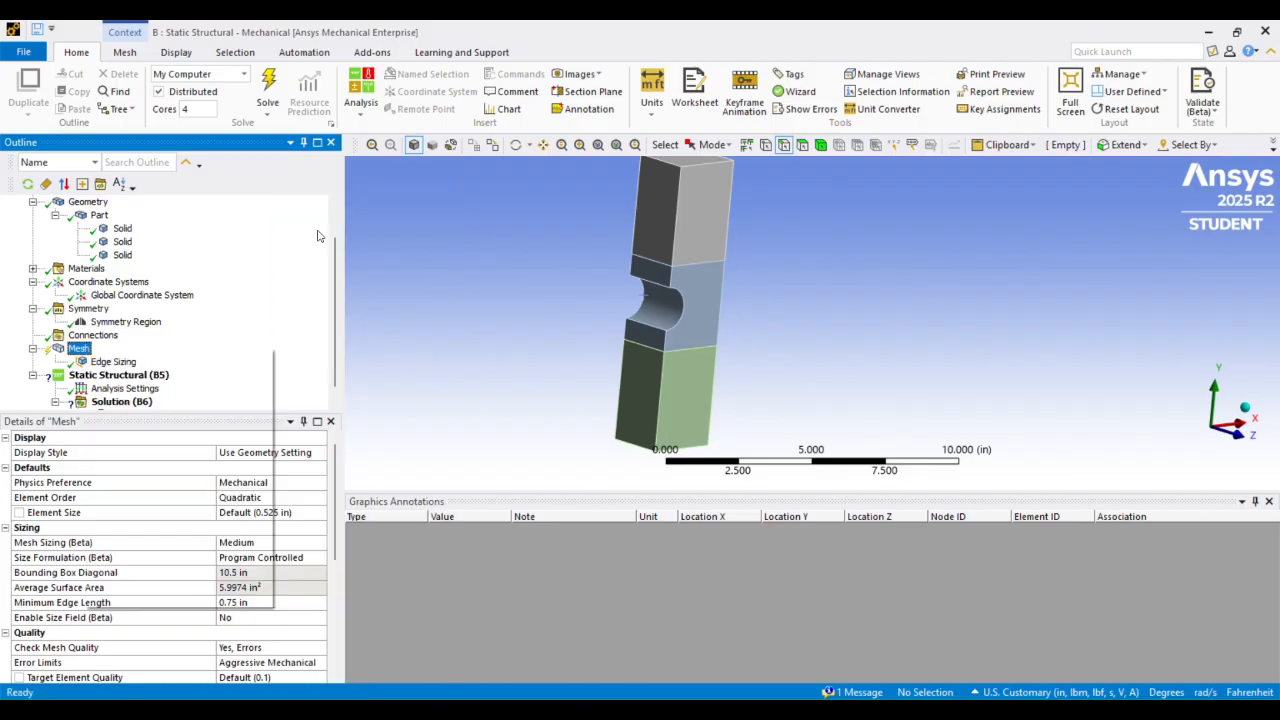
left_click(820, 145)
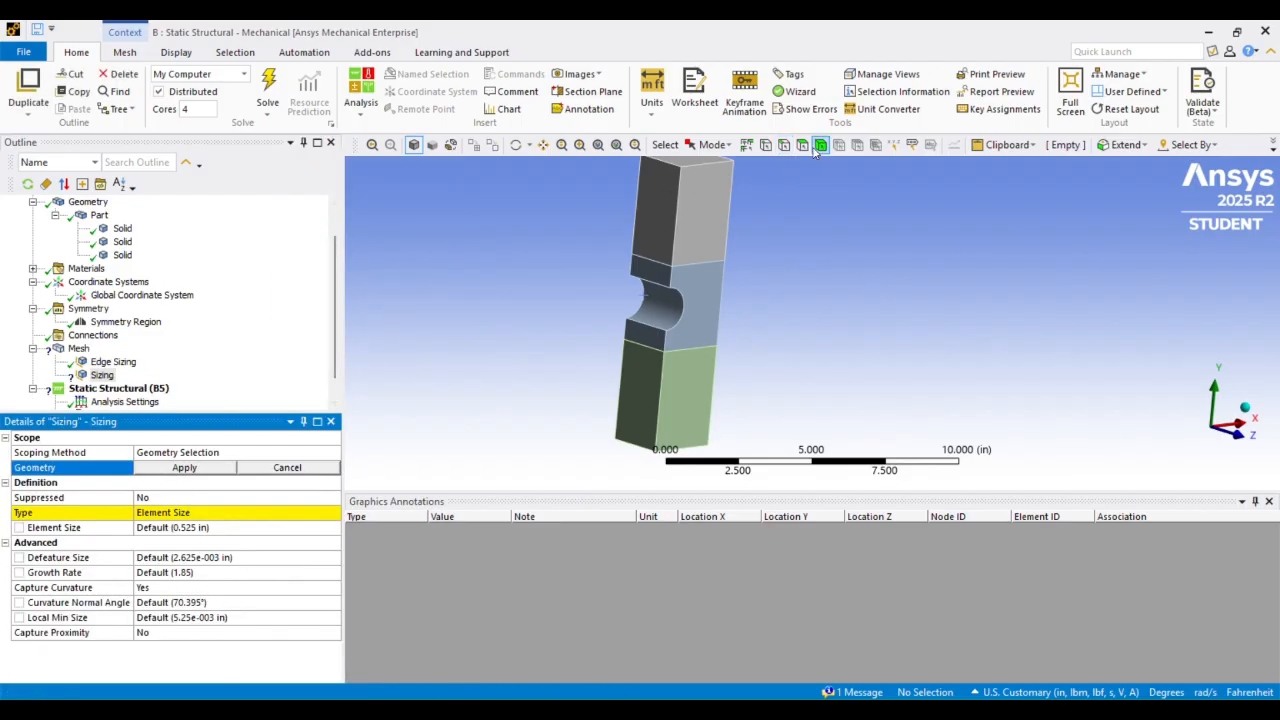
left_click(700, 305)
left_click(184, 468)
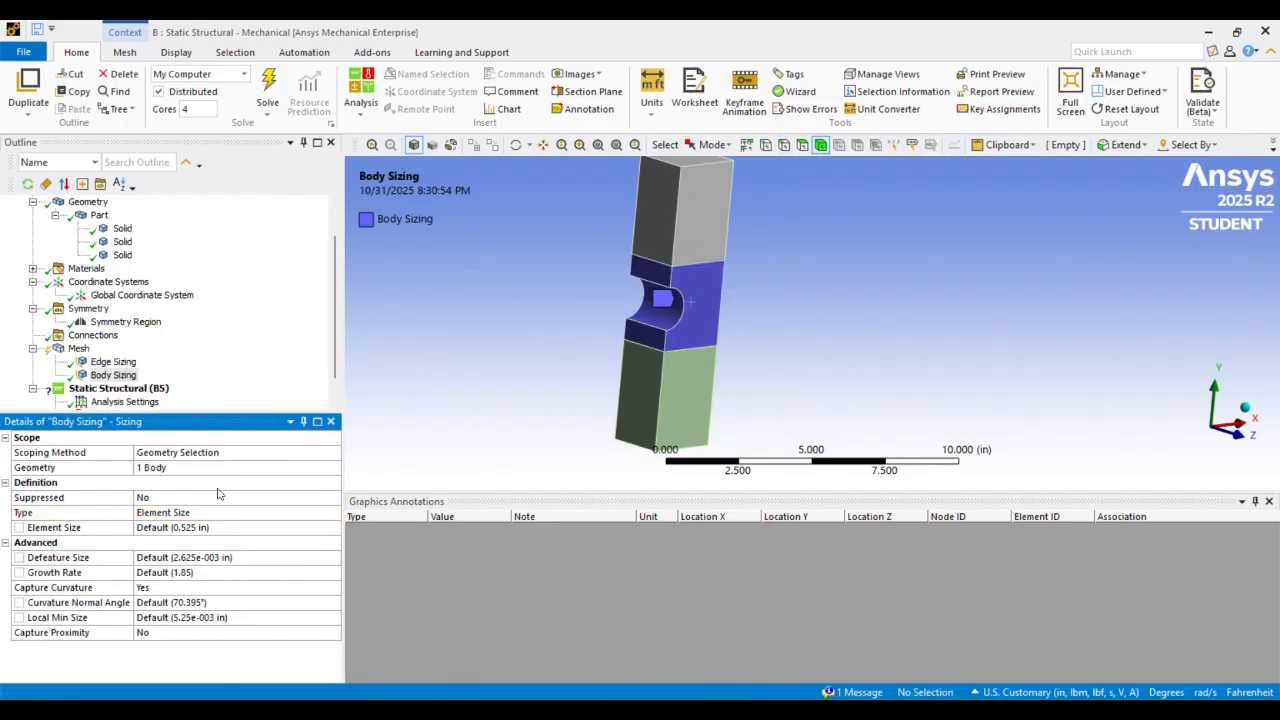
left_click(186, 527)
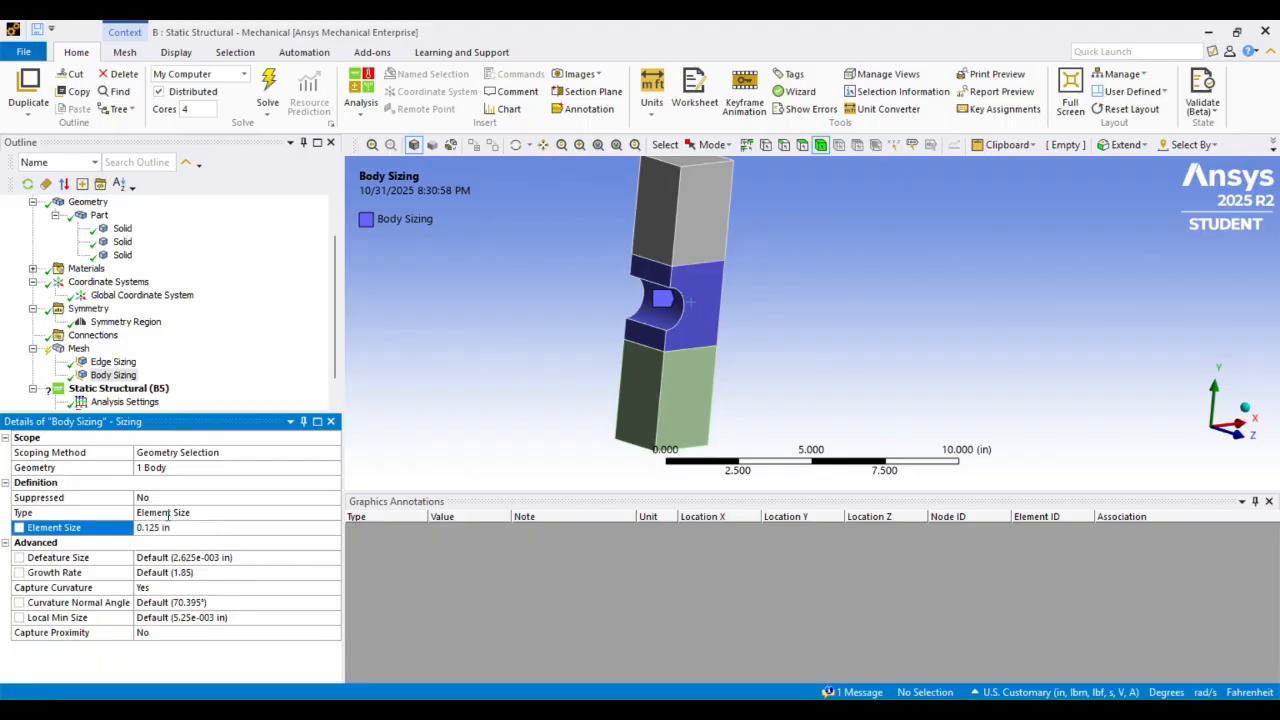
Add a second body sizing on the upper and lower bodies with an element size of 0.2 in
right_click(80, 348)
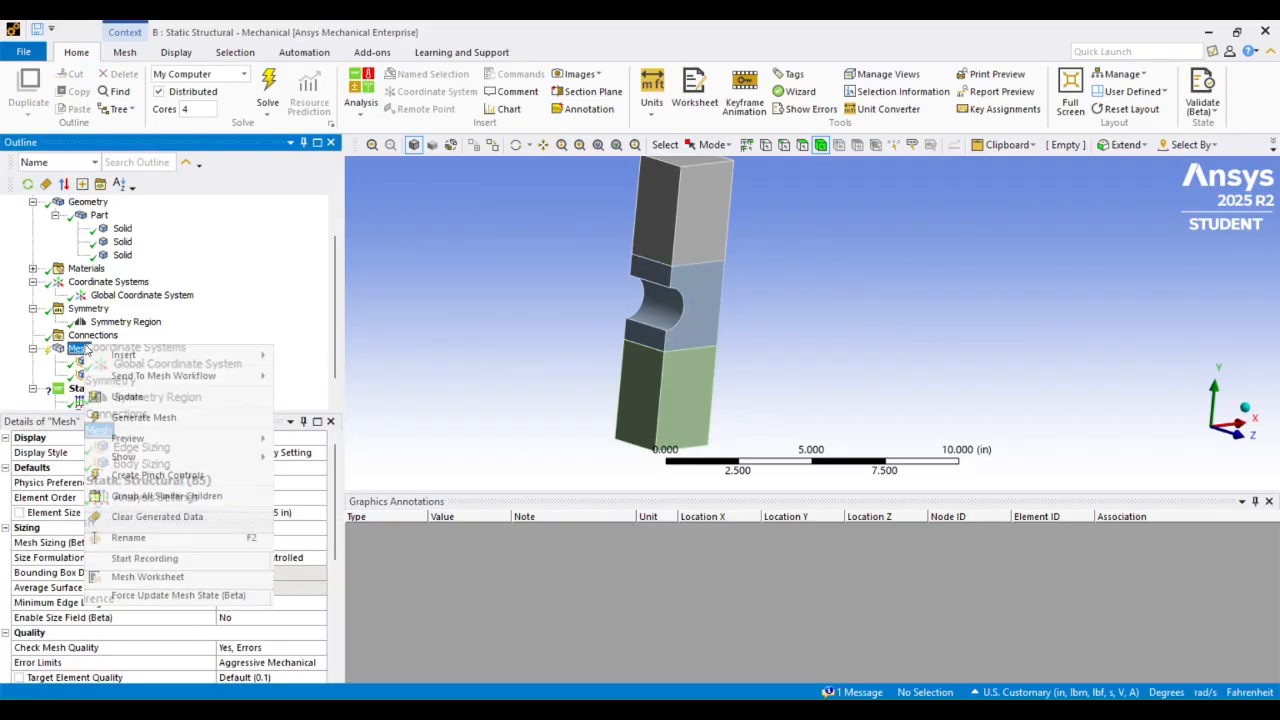
mouse_move(130, 355)
left_click(320, 224)
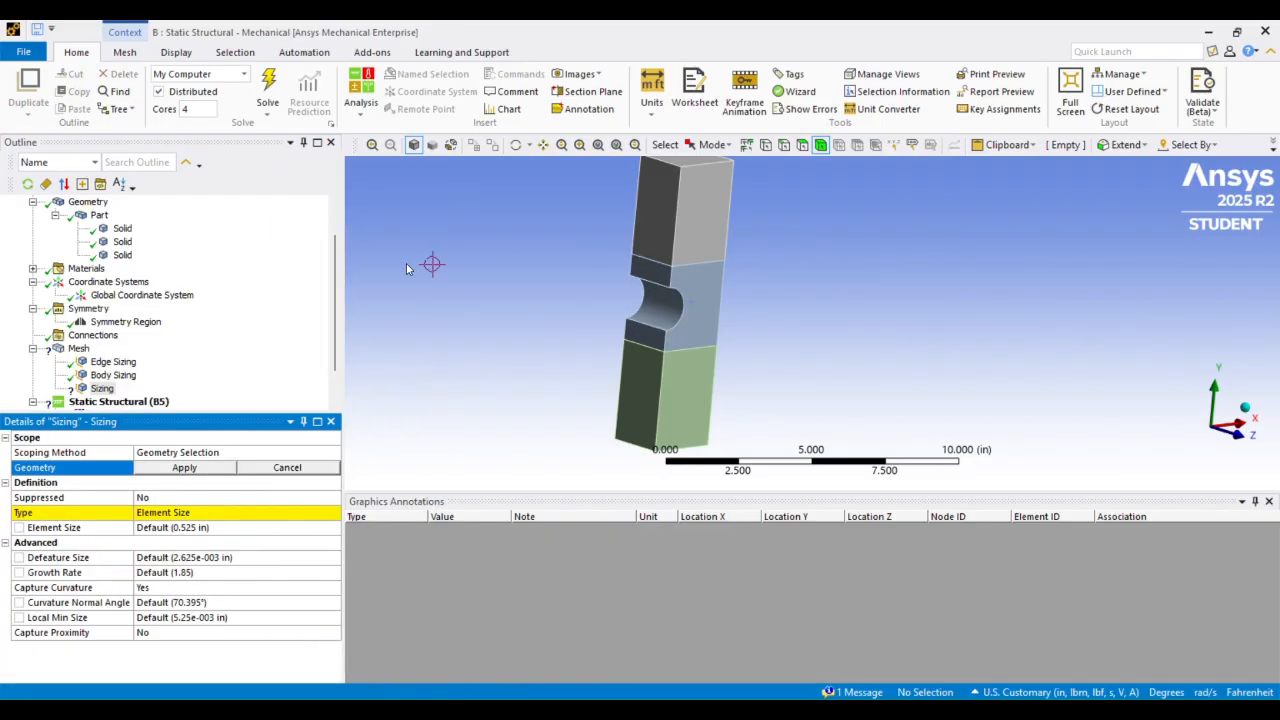
left_click(713, 213)
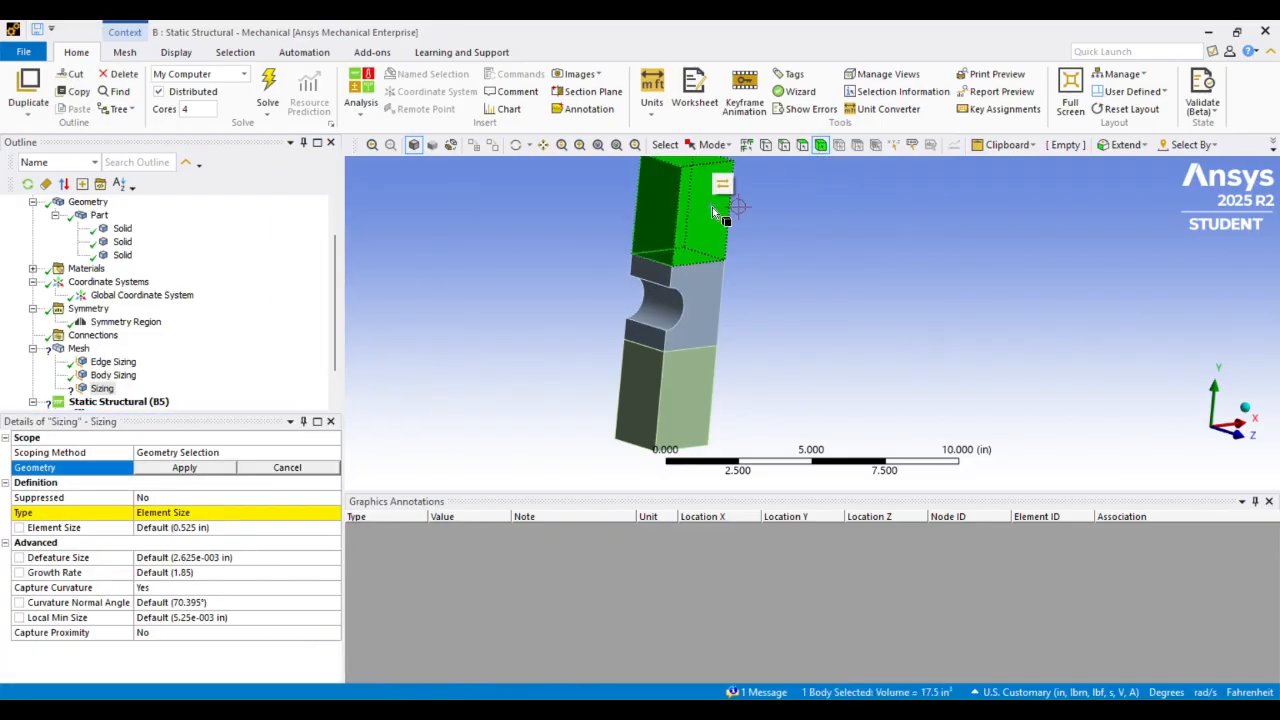
left_click(676, 399, "ctrl")
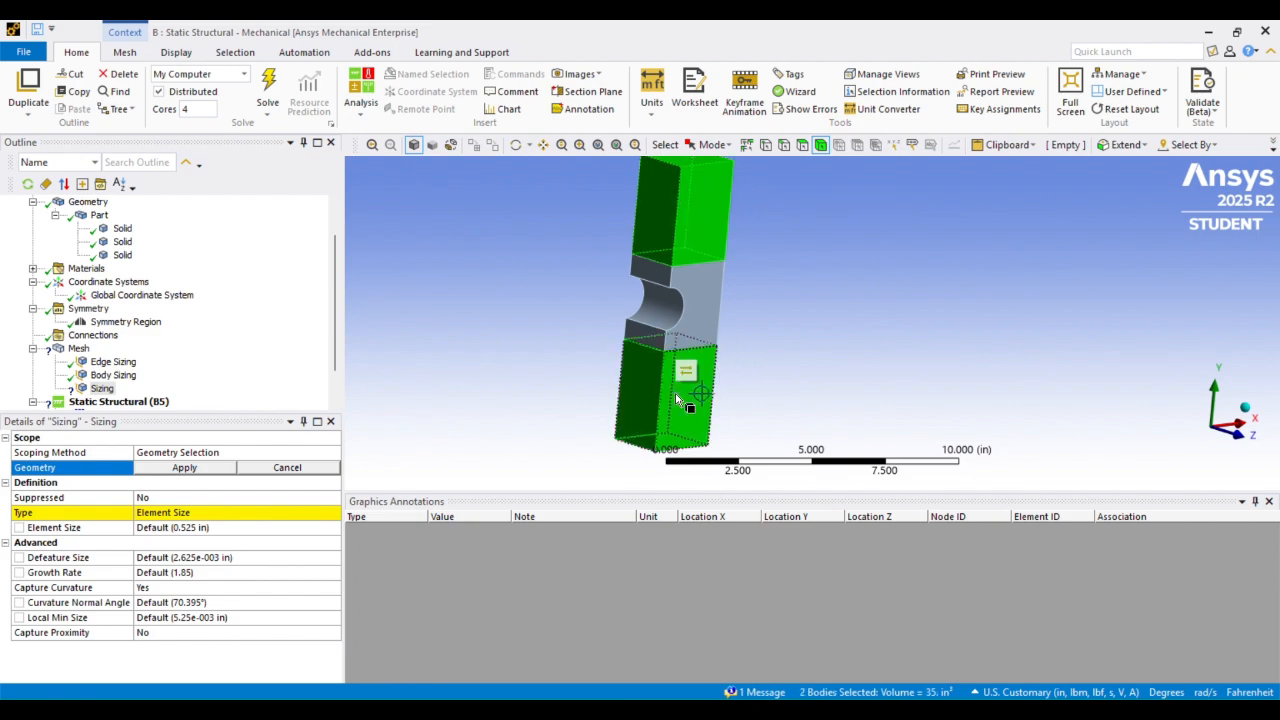
left_click(221, 470)
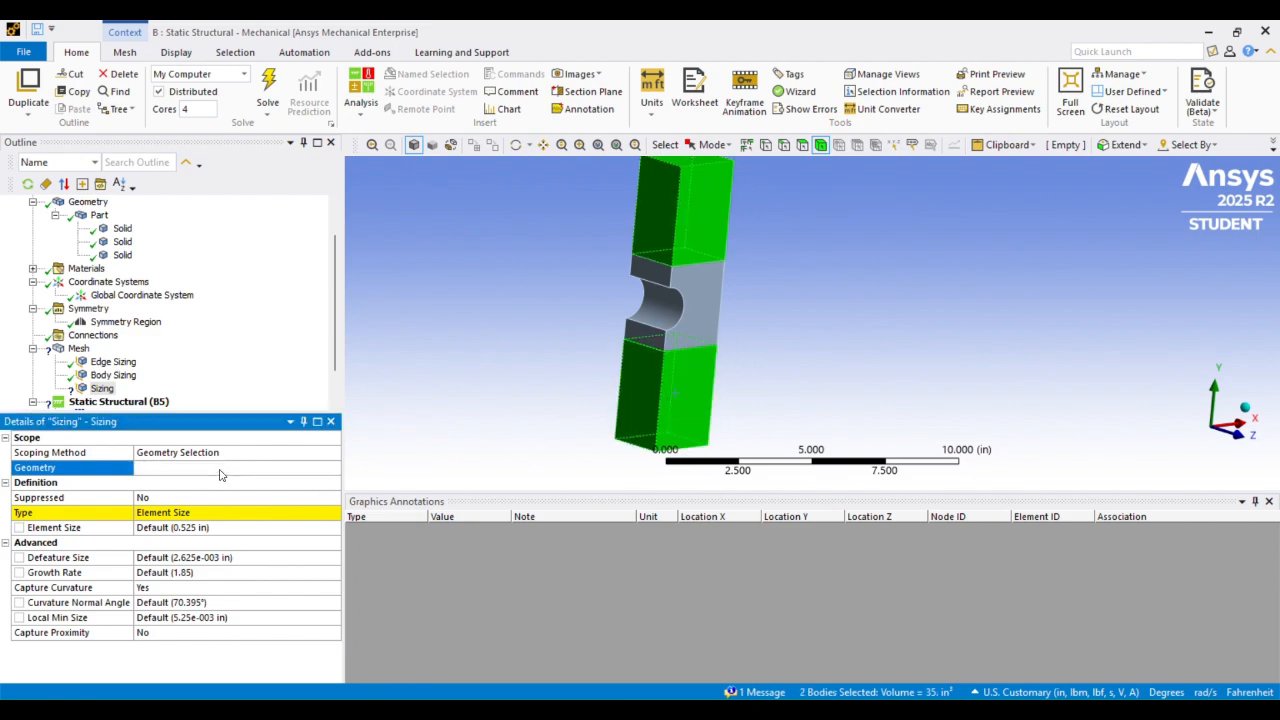
left_click(185, 528)
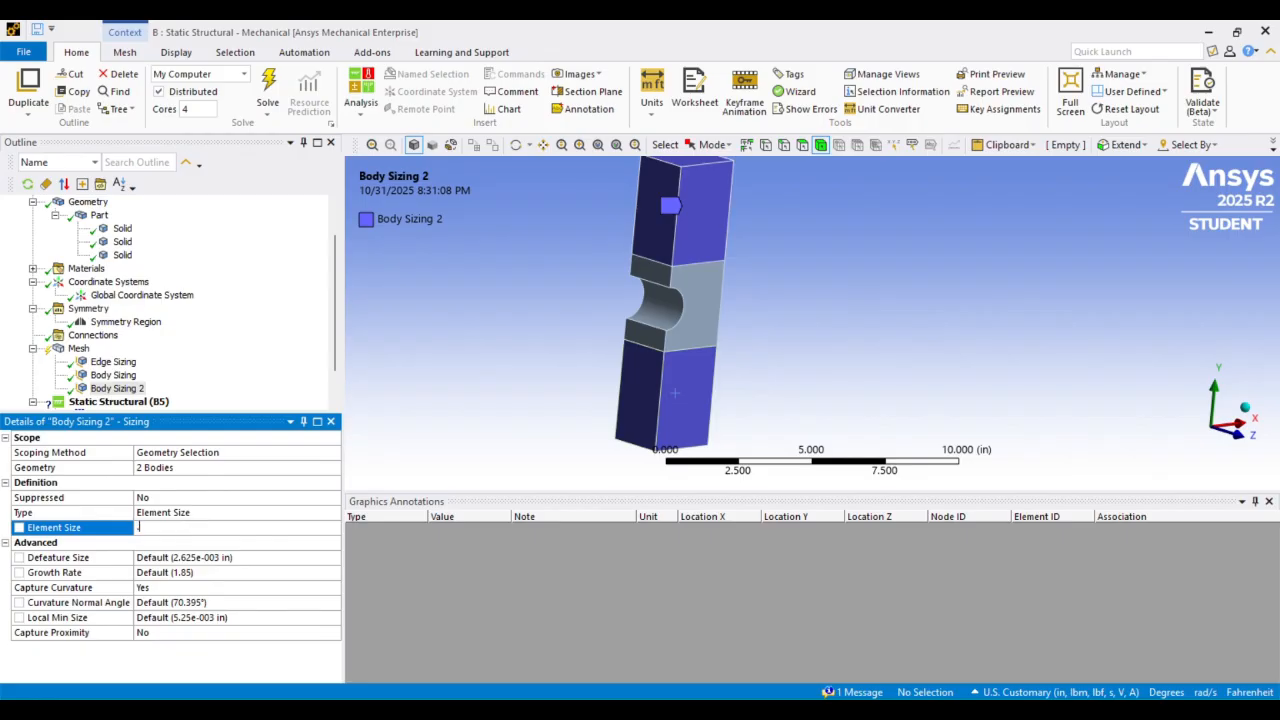
Insert a mesh Method and scope it to the notched middle body
left_click(78, 348)
right_click(80, 348)
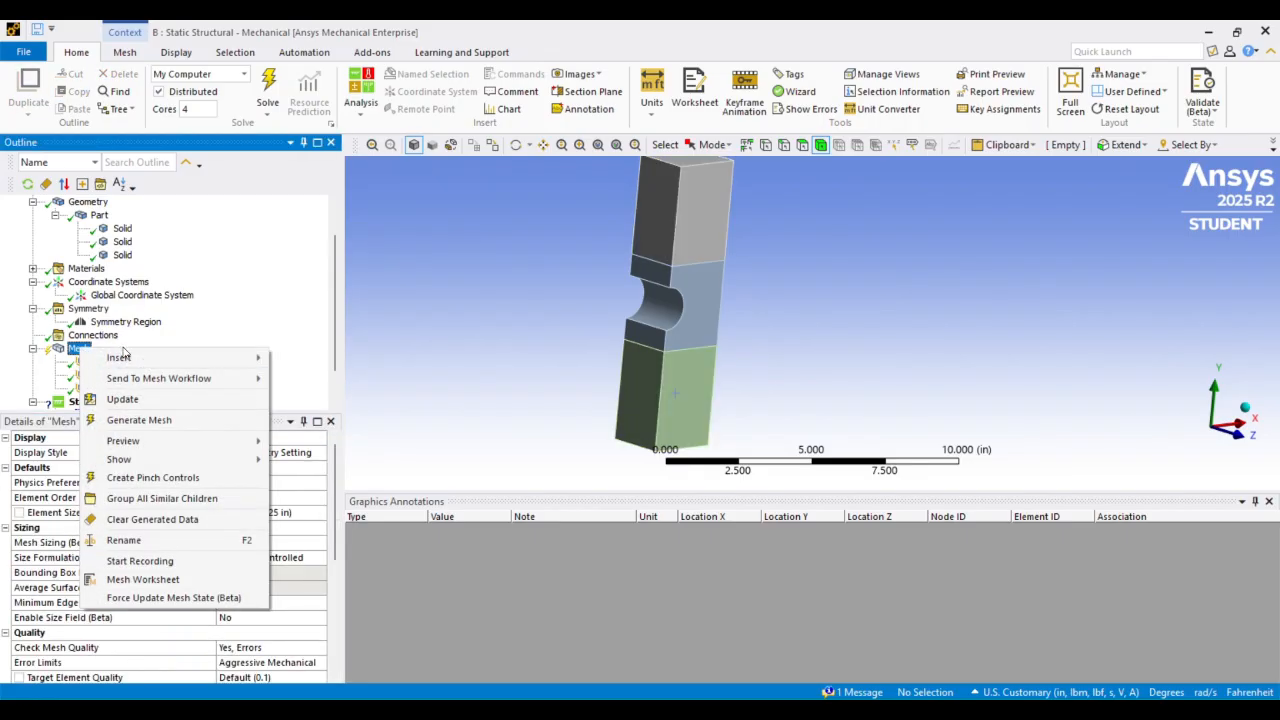
mouse_move(123, 357)
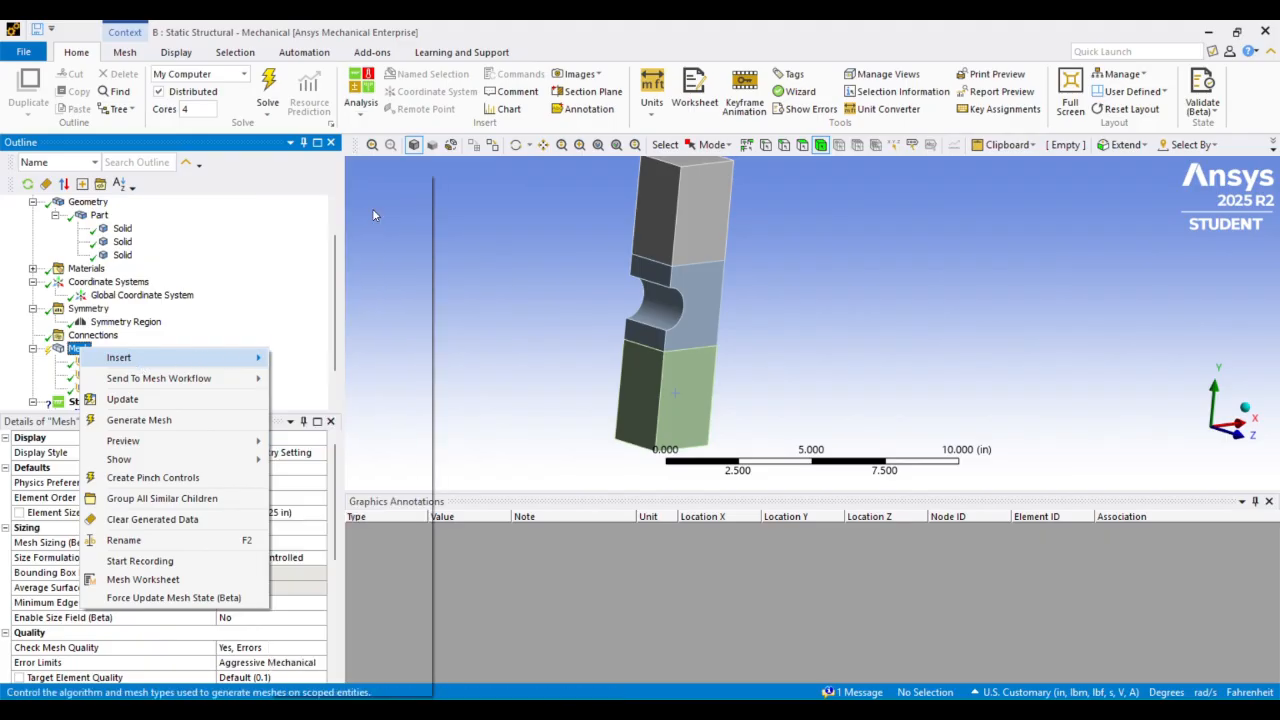
left_click(374, 215)
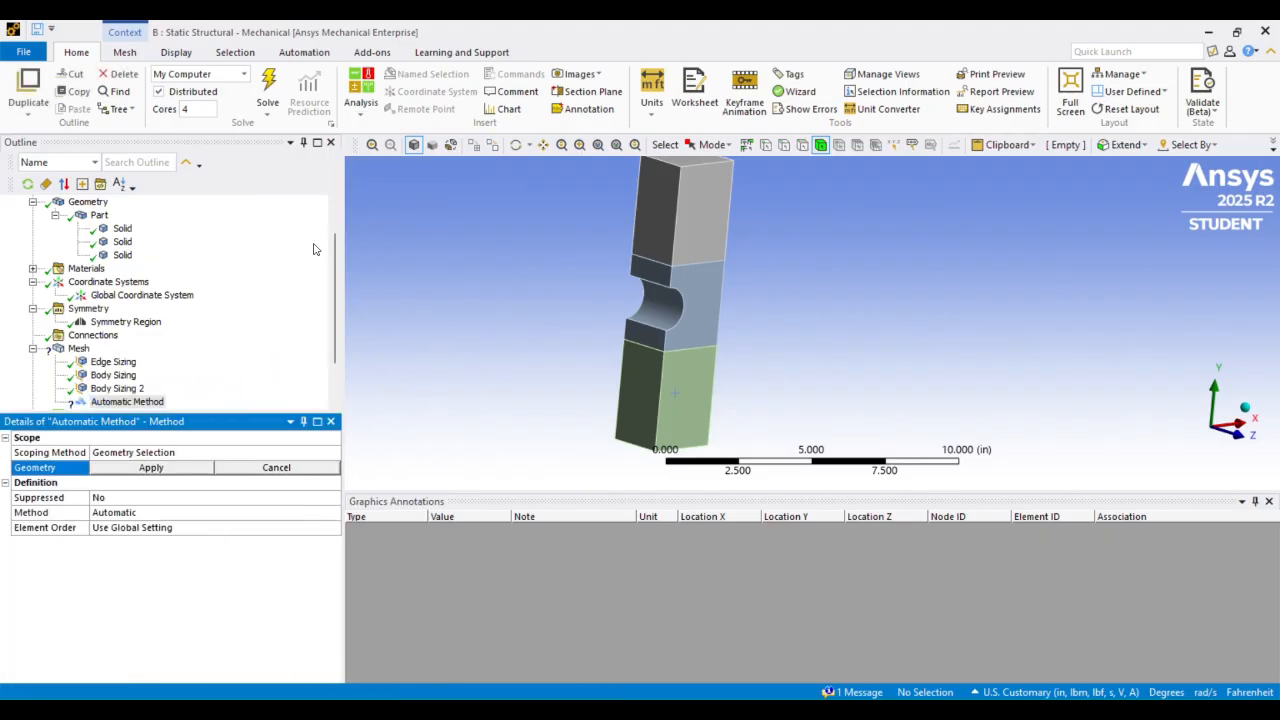
left_click(715, 300)
left_click(152, 467)
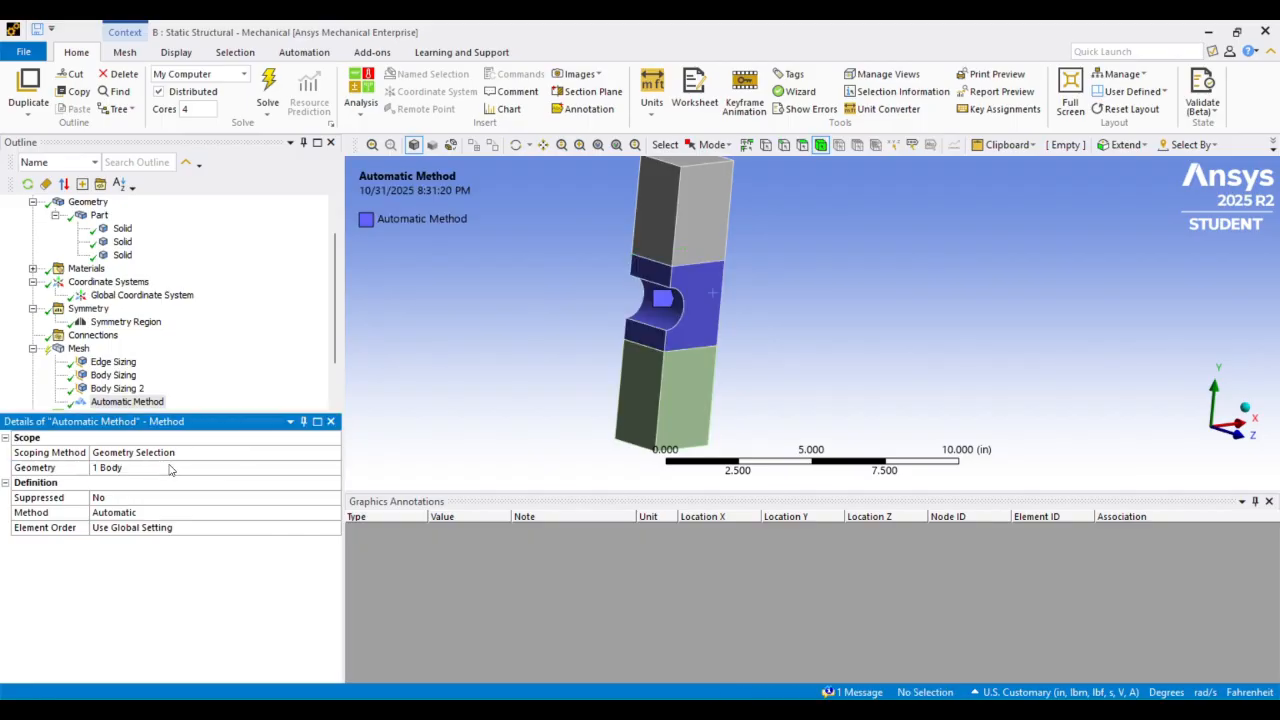
Change the middle body's mesh method to Sweep
left_click(236, 513)
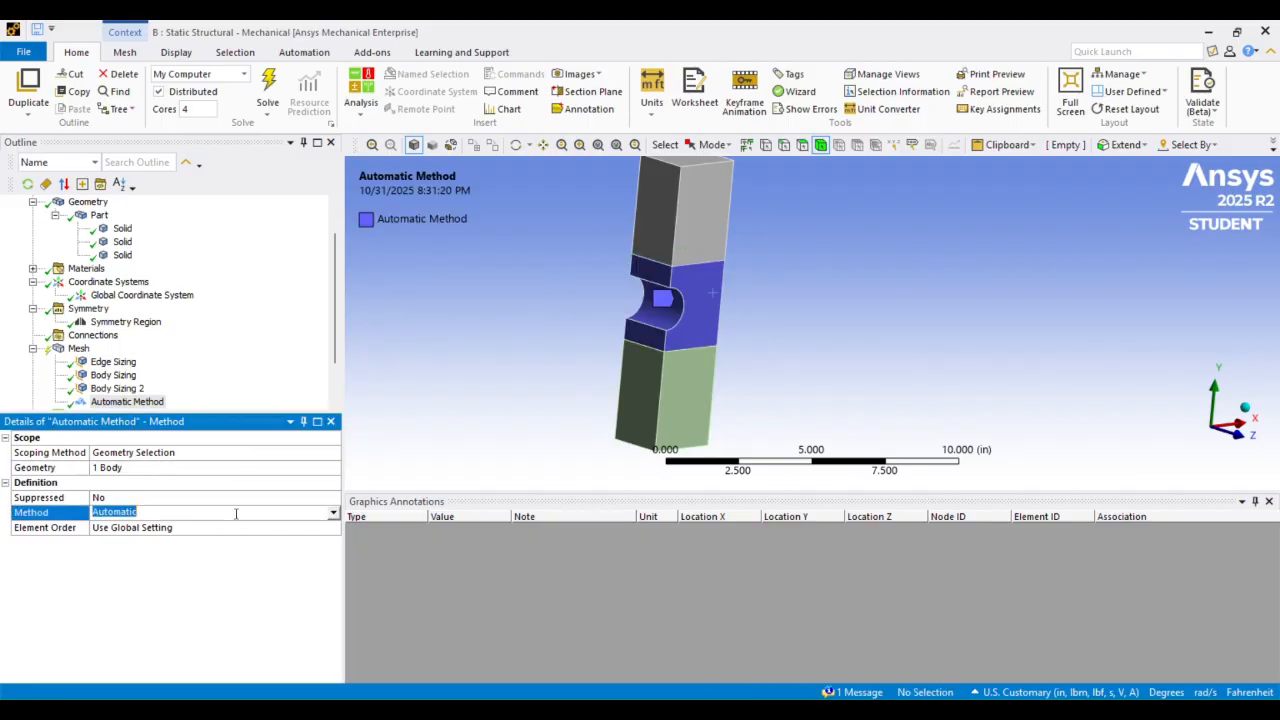
left_click(334, 513)
key("Escape")
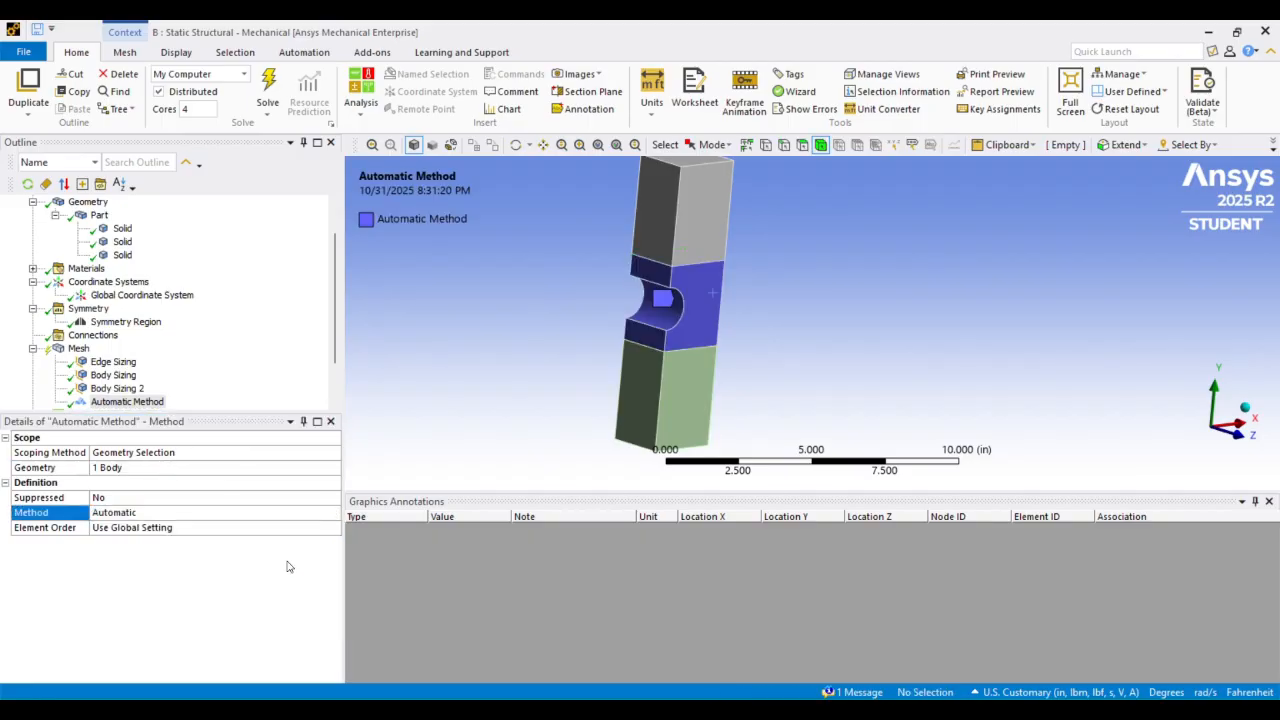
left_click(290, 567)
scroll(268, 543, "down", 1)
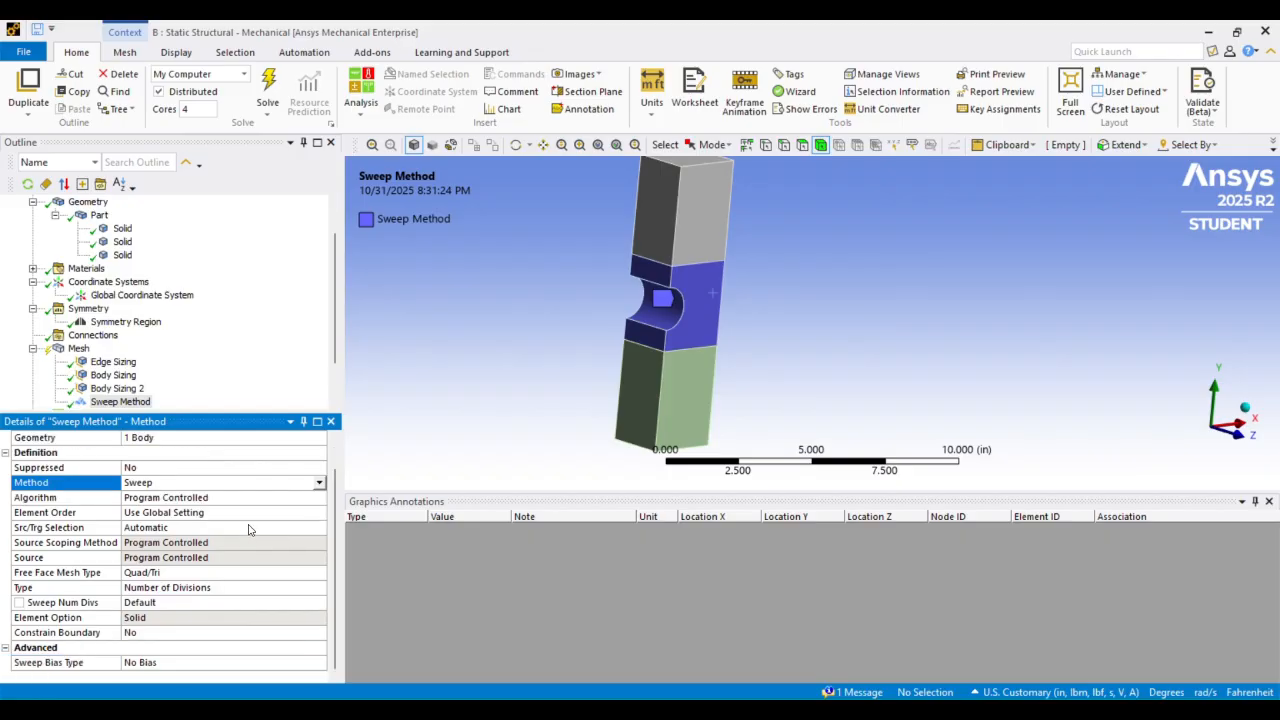
Switch the sweep method to manual source and target selection and assign the middle body's front notched-profile face as the source
left_click(242, 533)
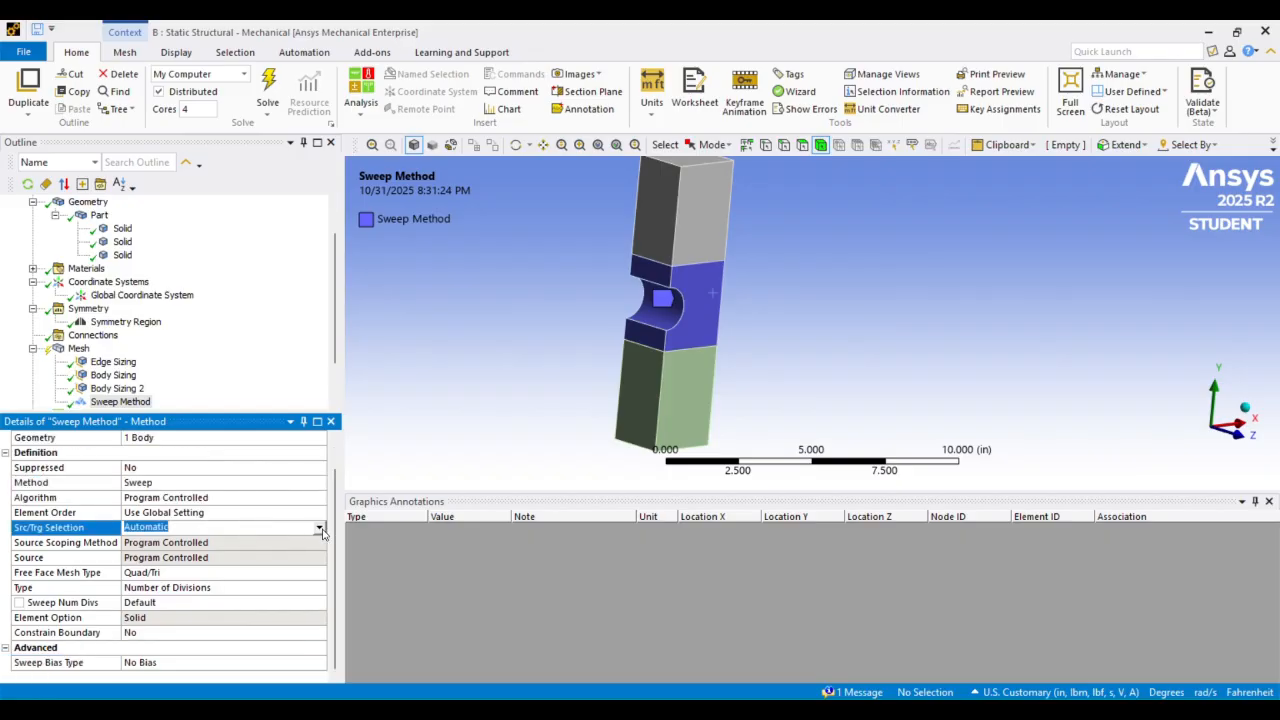
left_click(320, 529)
left_click(254, 562)
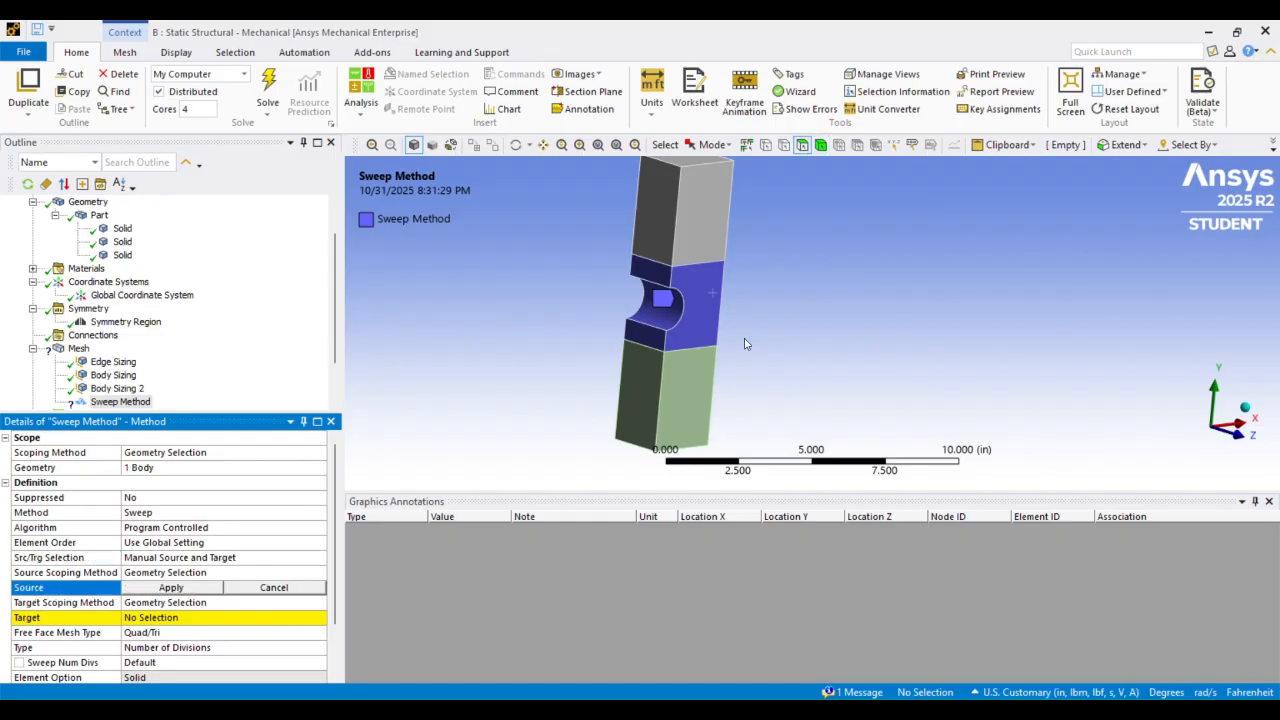
left_click(710, 295)
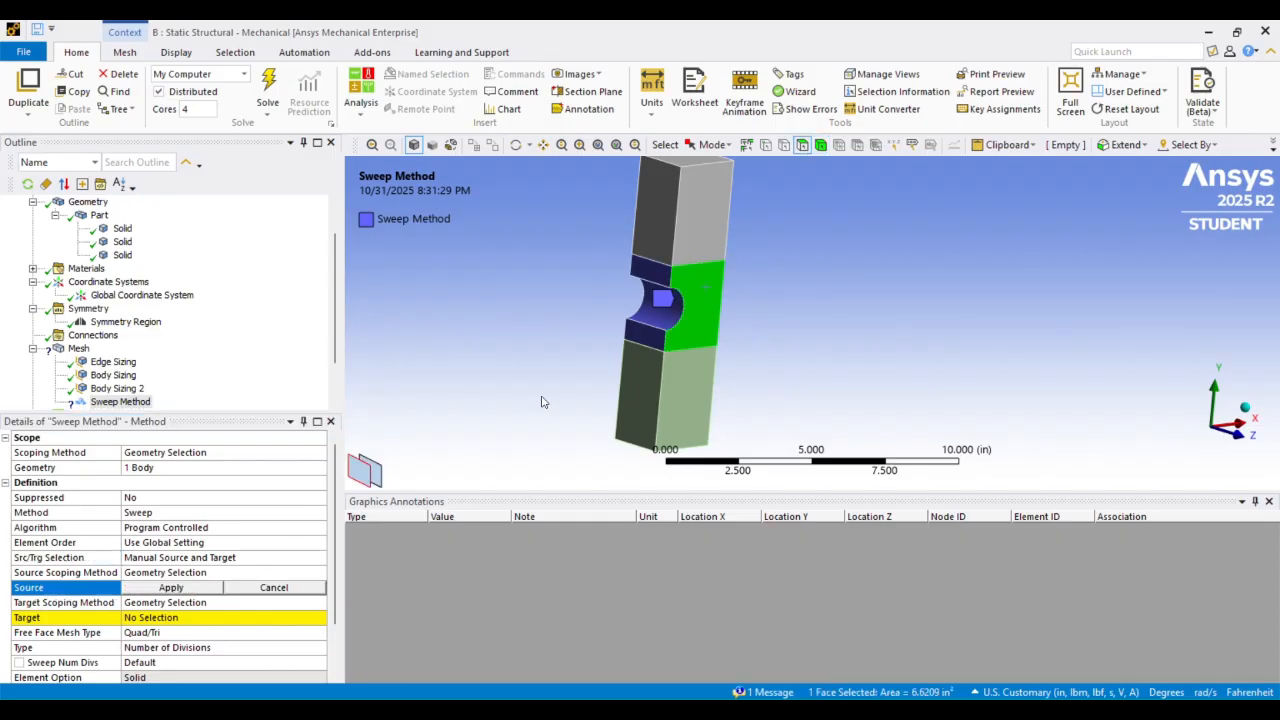
left_click(186, 590)
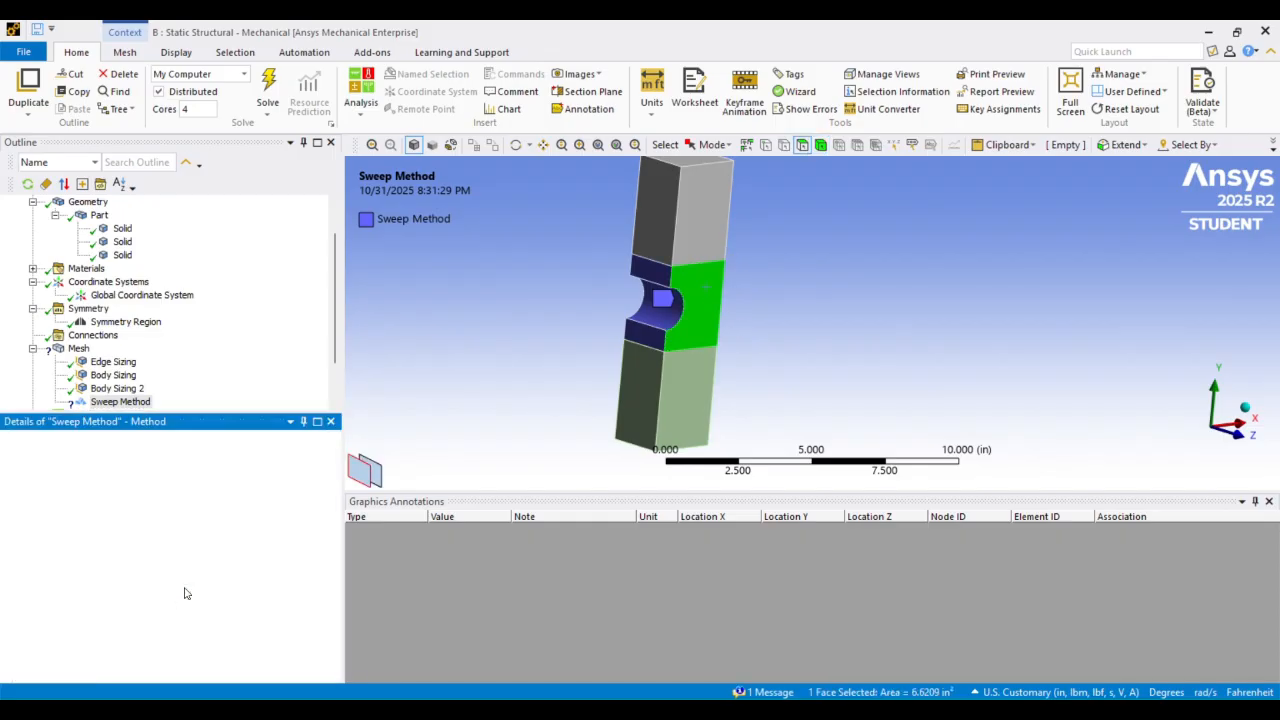
Assign the middle body's opposite notched-profile face as the sweep target
middle_click_drag(593, 335, 655, 290)
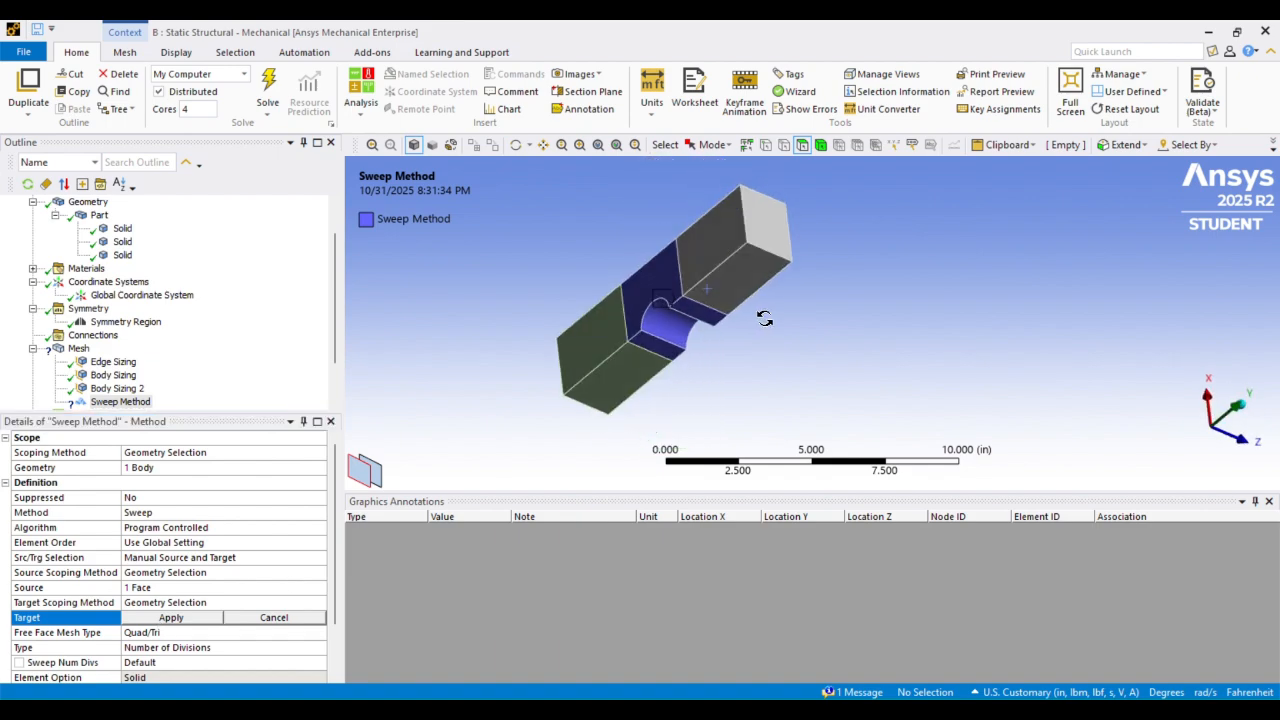
left_click(662, 275)
left_click(167, 618)
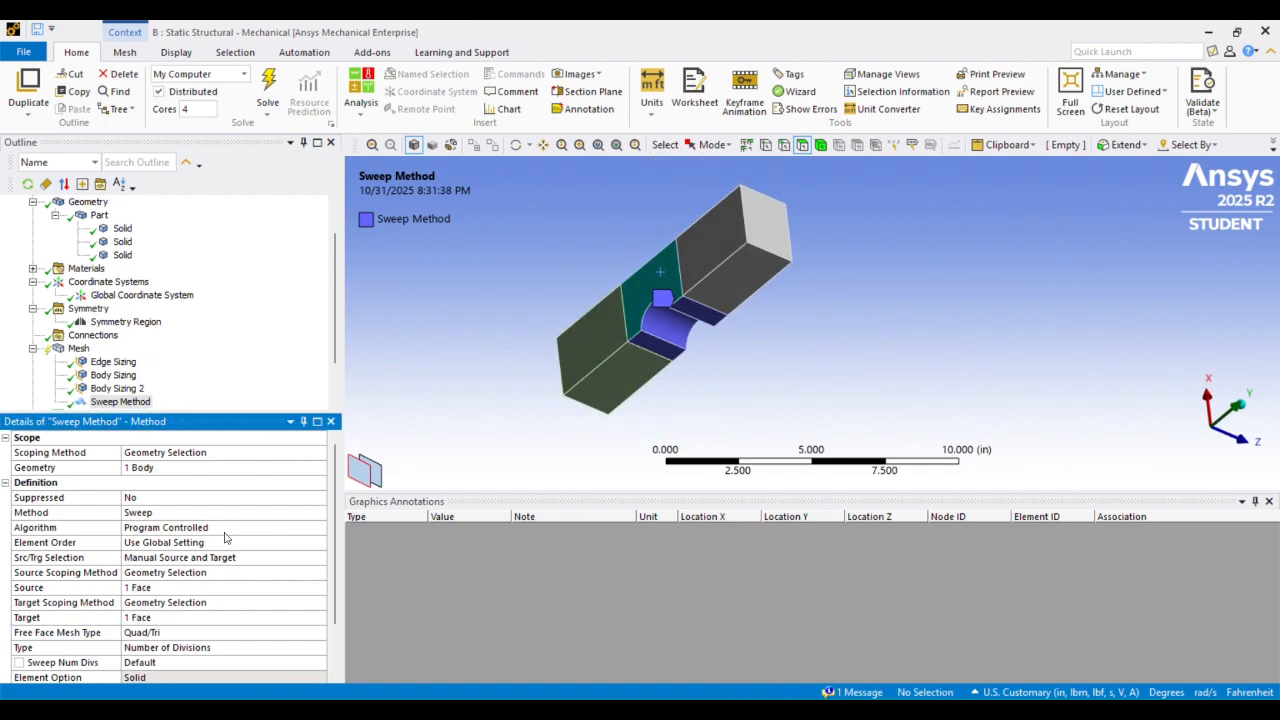
Set the sweep method's free face mesh type to All Quad
scroll(229, 535, "down", 2)
left_click(234, 572)
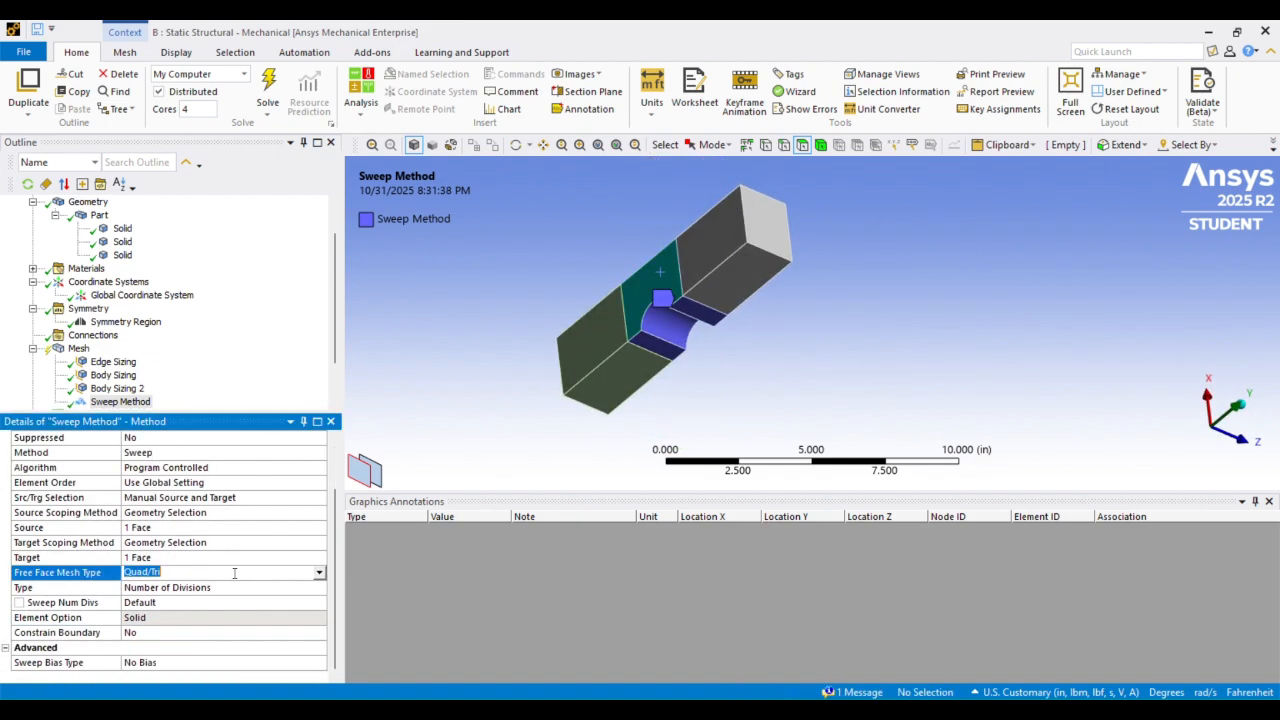
left_click(319, 572)
left_click(290, 607)
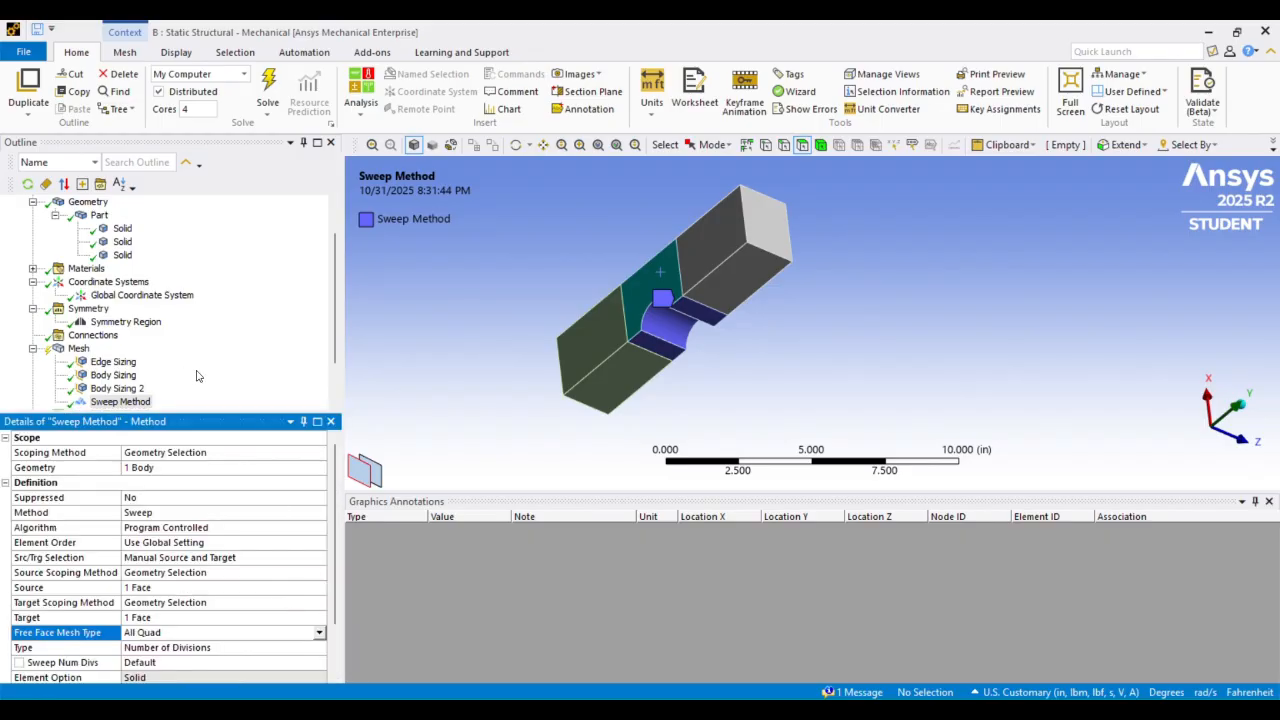
Generate the mesh for the whole bar with the defined sizings and sweep method
scroll(80, 300, "down", 2)
left_click(79, 296)
right_click(88, 300)
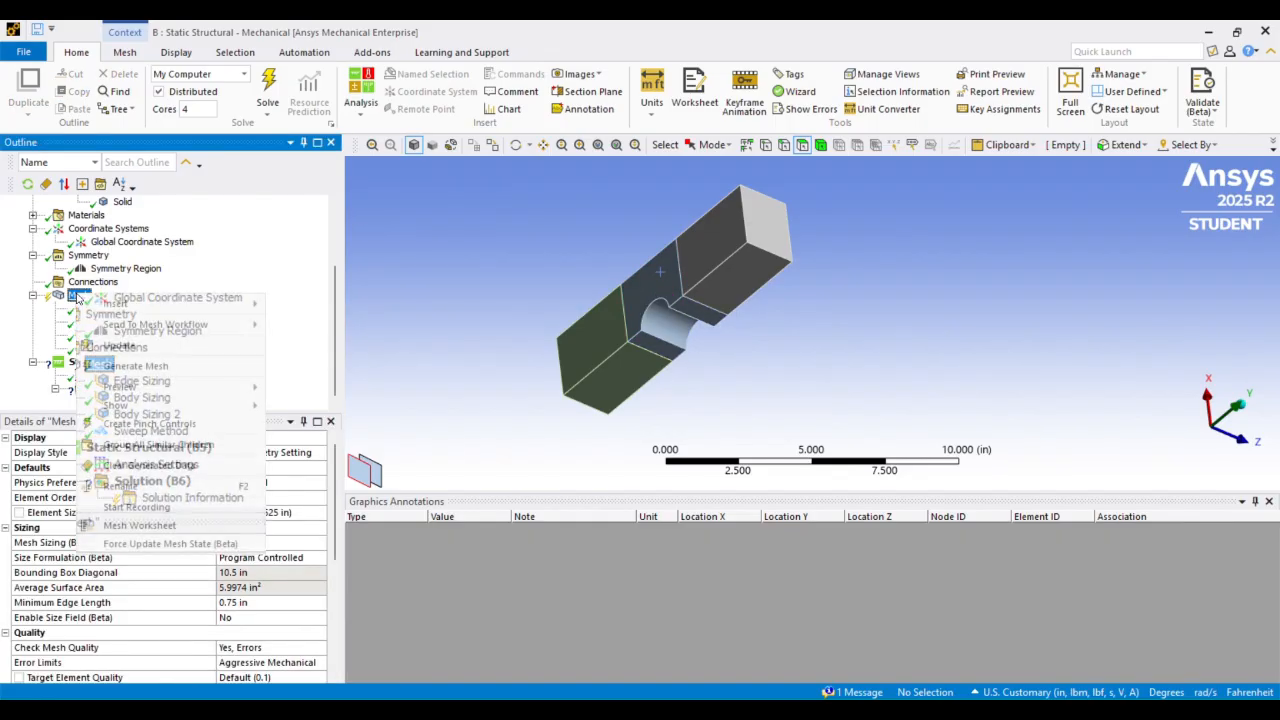
left_click(135, 366)
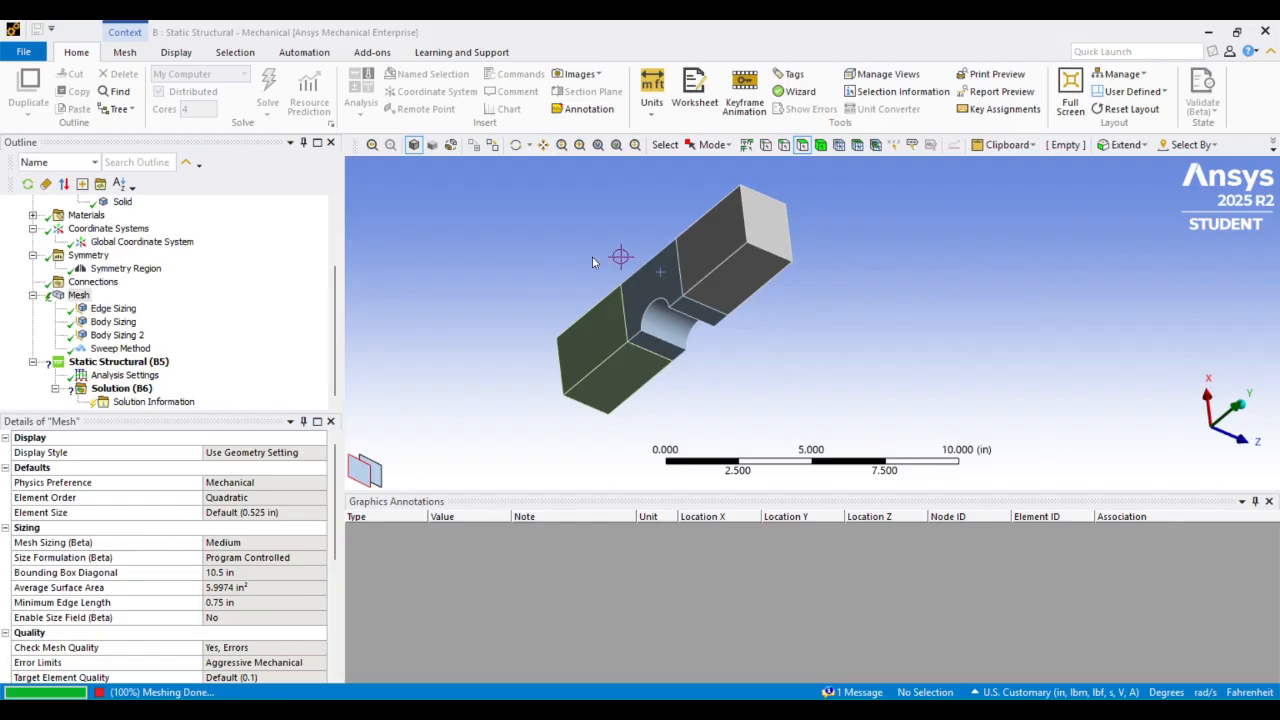
Inspect the generated mesh around the notch, on the front face and through the thickness of the middle body
middle_click_drag(560, 236, 446, 206)
scroll(600, 285, "up", 3)
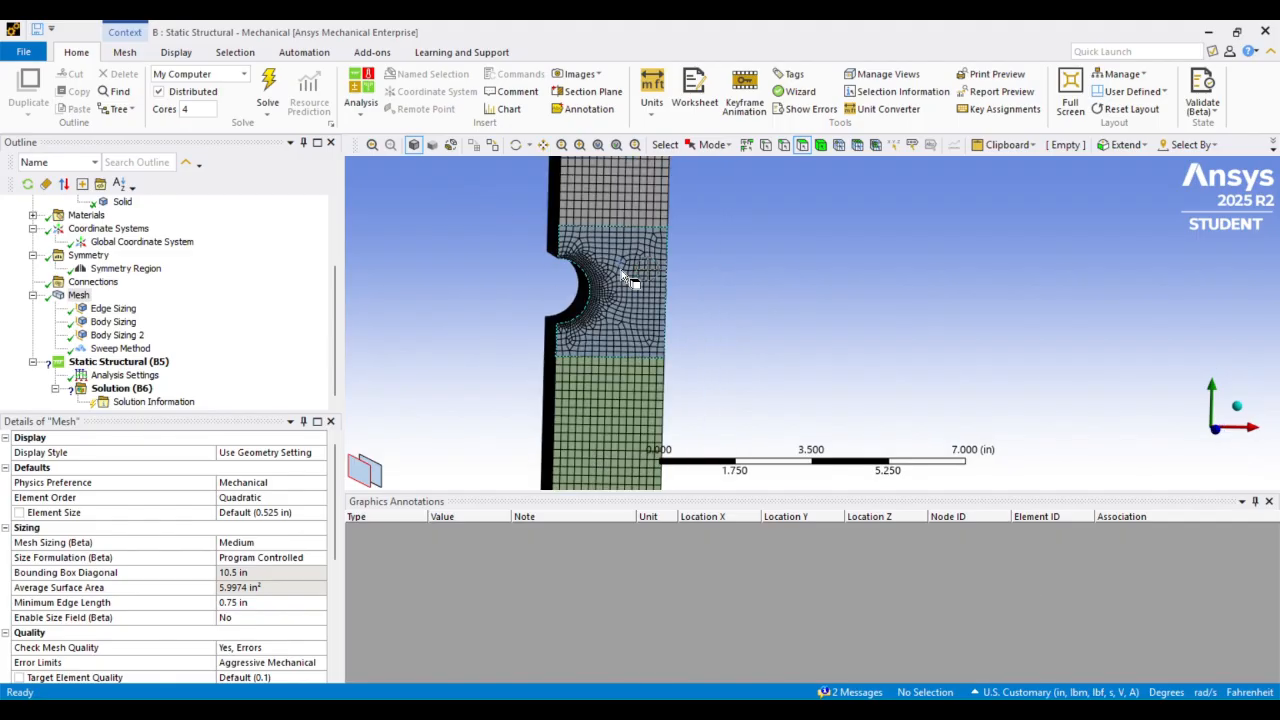
left_click(543, 144)
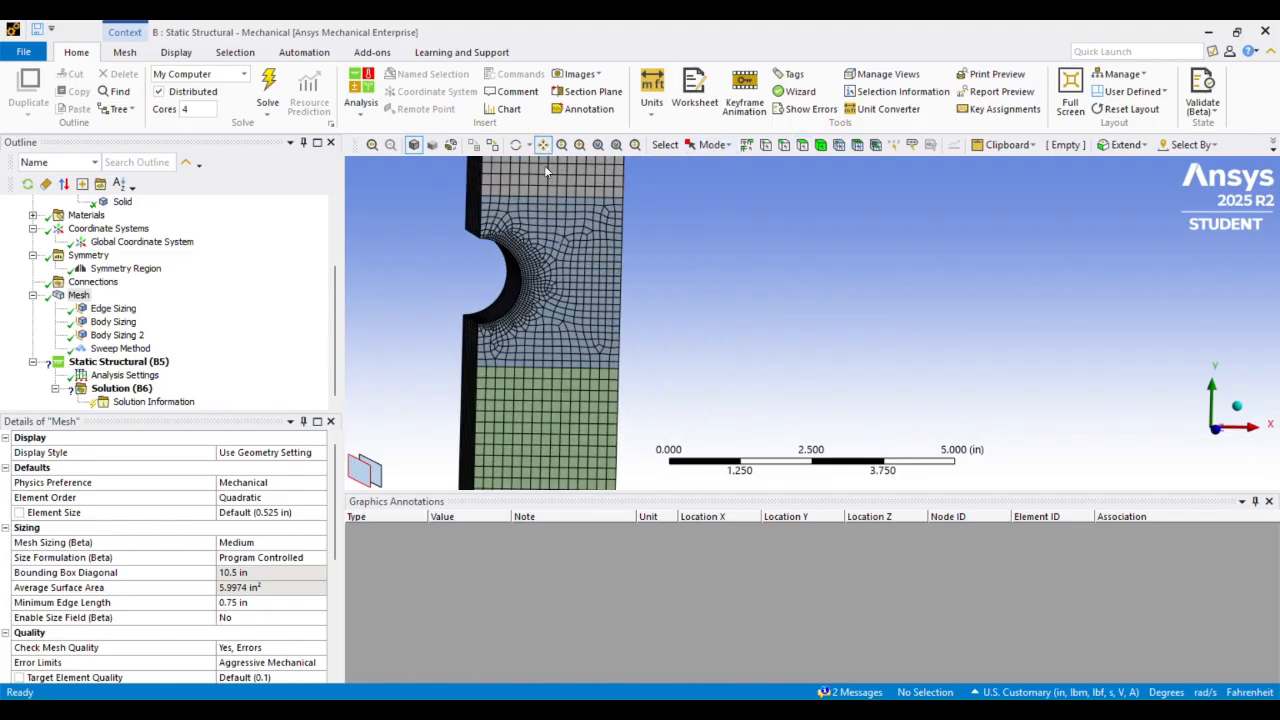
left_click_drag(580, 270, 716, 249)
scroll(716, 249, "up", 2)
middle_click_drag(716, 249, 694, 245)
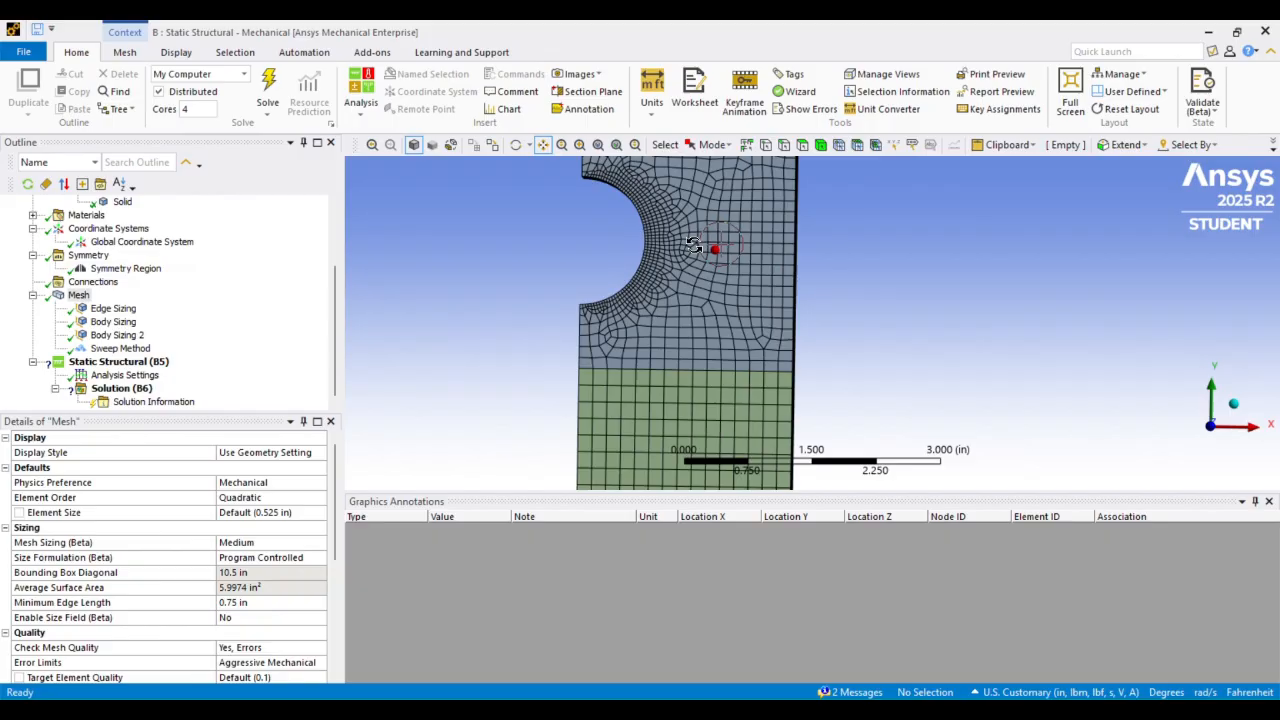
scroll(688, 243, "up", 2)
scroll(563, 320, "up", 1)
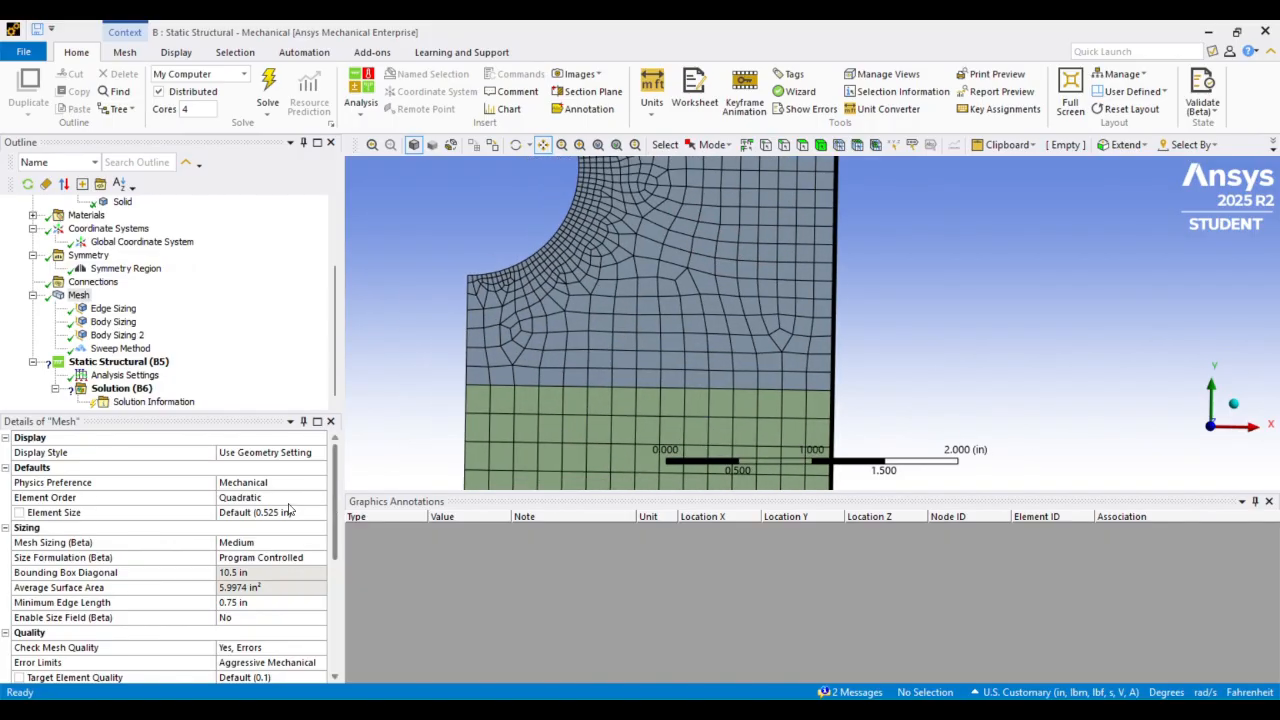
scroll(288, 510, "down", 5)
scroll(288, 510, "up", 5)
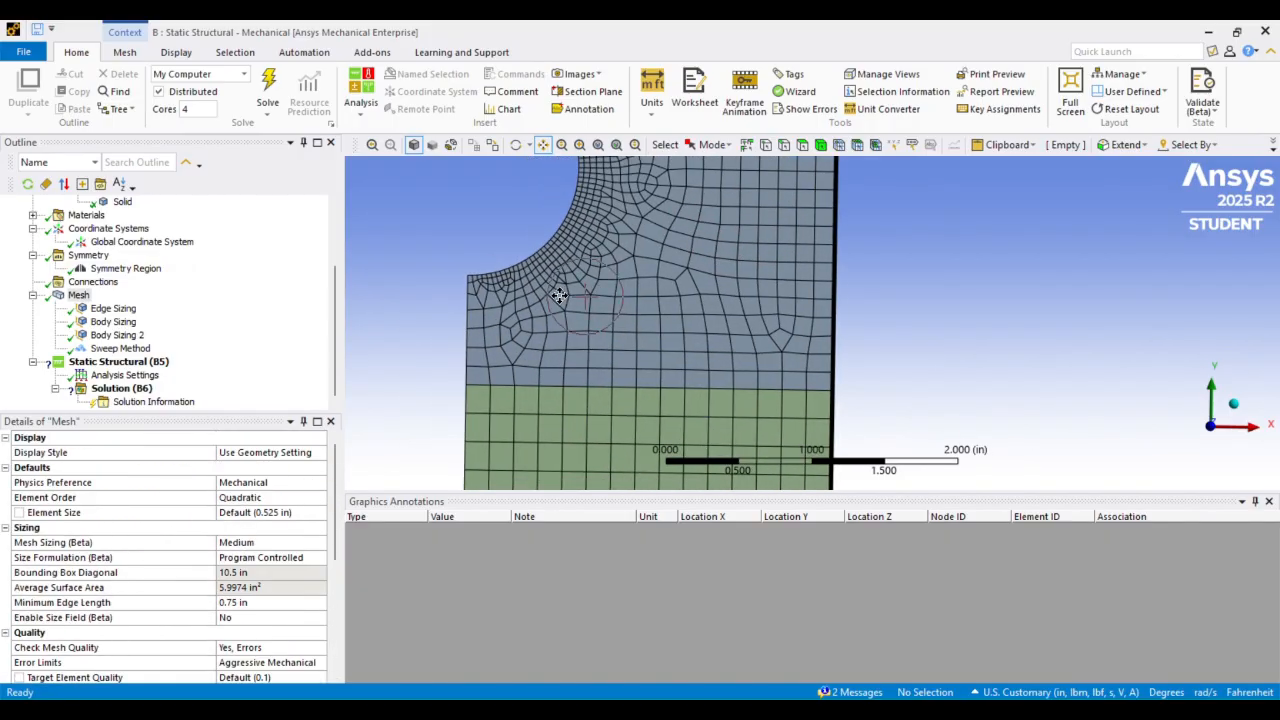
scroll(606, 251, "down", 2)
middle_click_drag(610, 264, 627, 253)
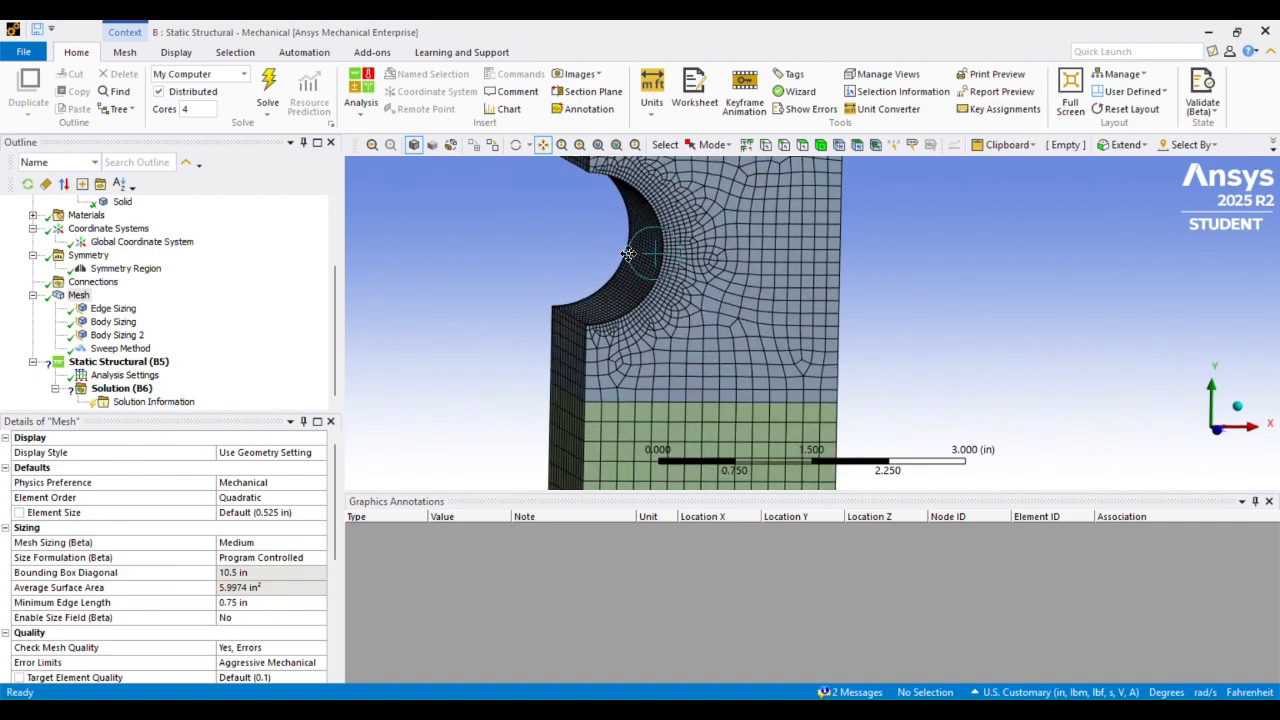
scroll(655, 280, "up", 5)
middle_click_drag(738, 310, 751, 358)
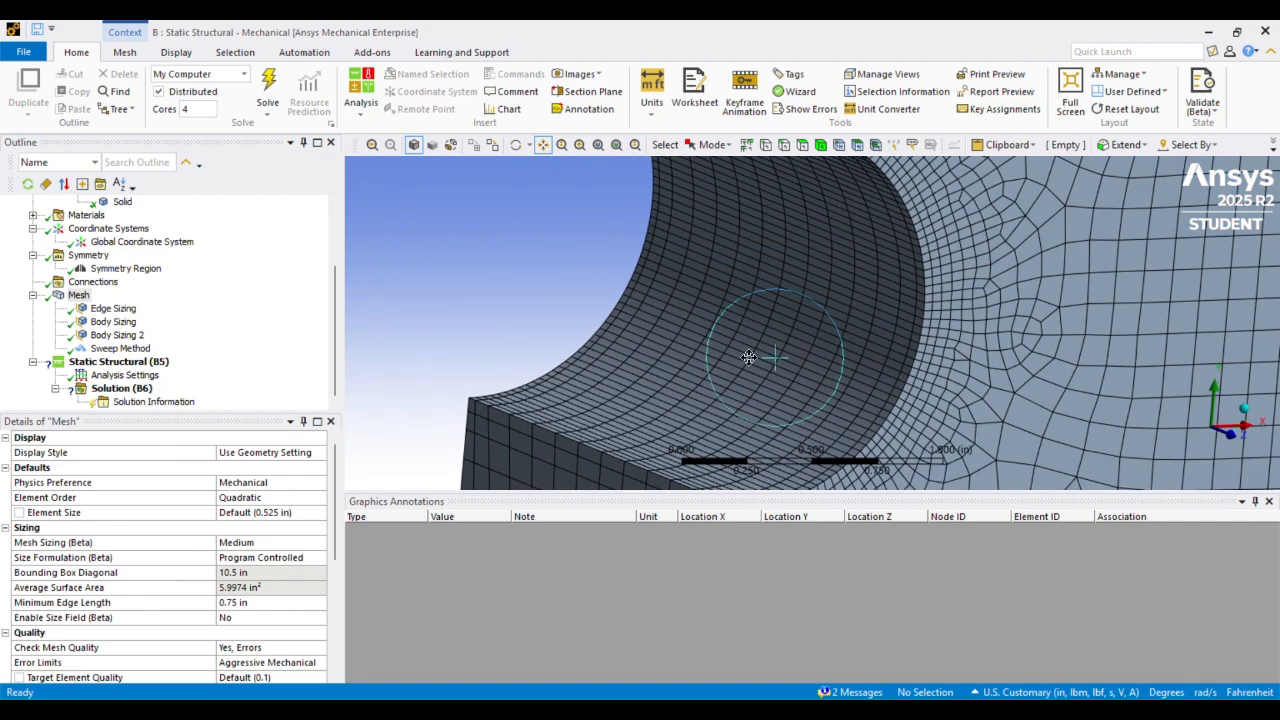
left_click_drag(751, 358, 643, 218)
middle_click_drag(643, 218, 652, 233)
scroll(645, 235, "down", 4)
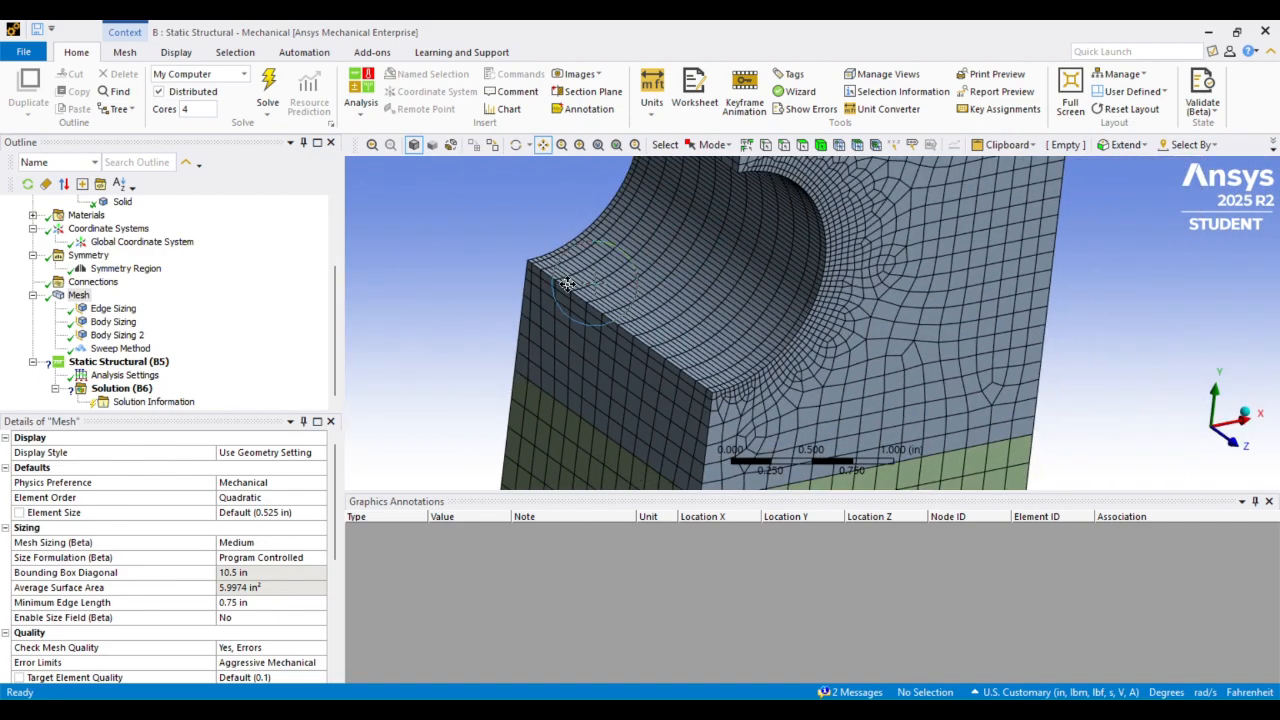
Set the sweep method's number of divisions to 16
left_click(120, 348)
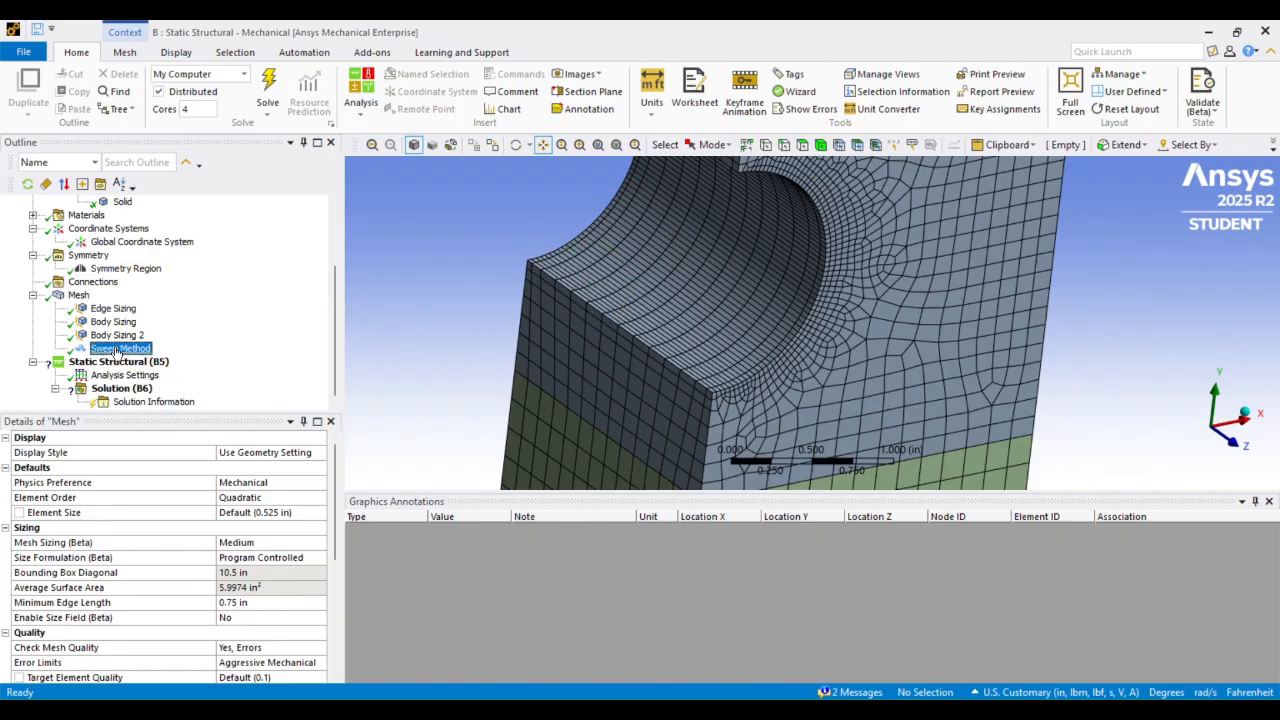
scroll(288, 557, "down", 2)
left_click(158, 604)
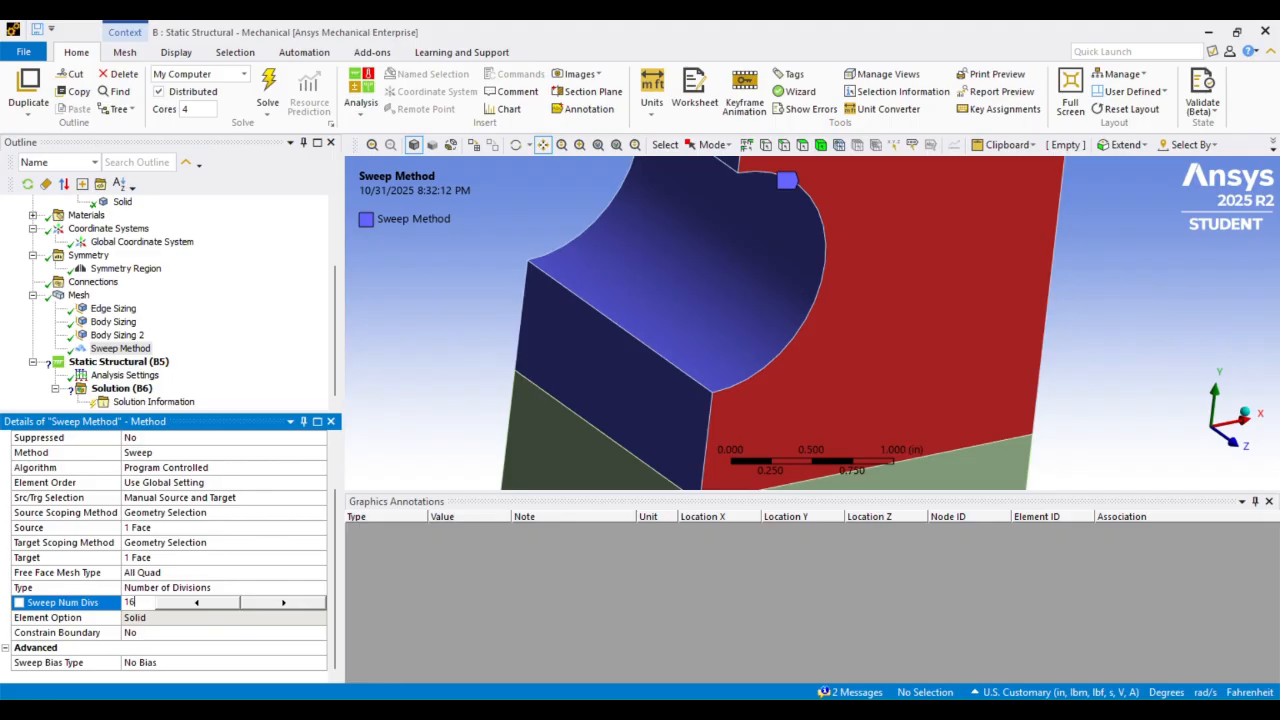
type("16")
key("Return")
Clear the outdated mesh data and generate the mesh again
left_click(78, 295)
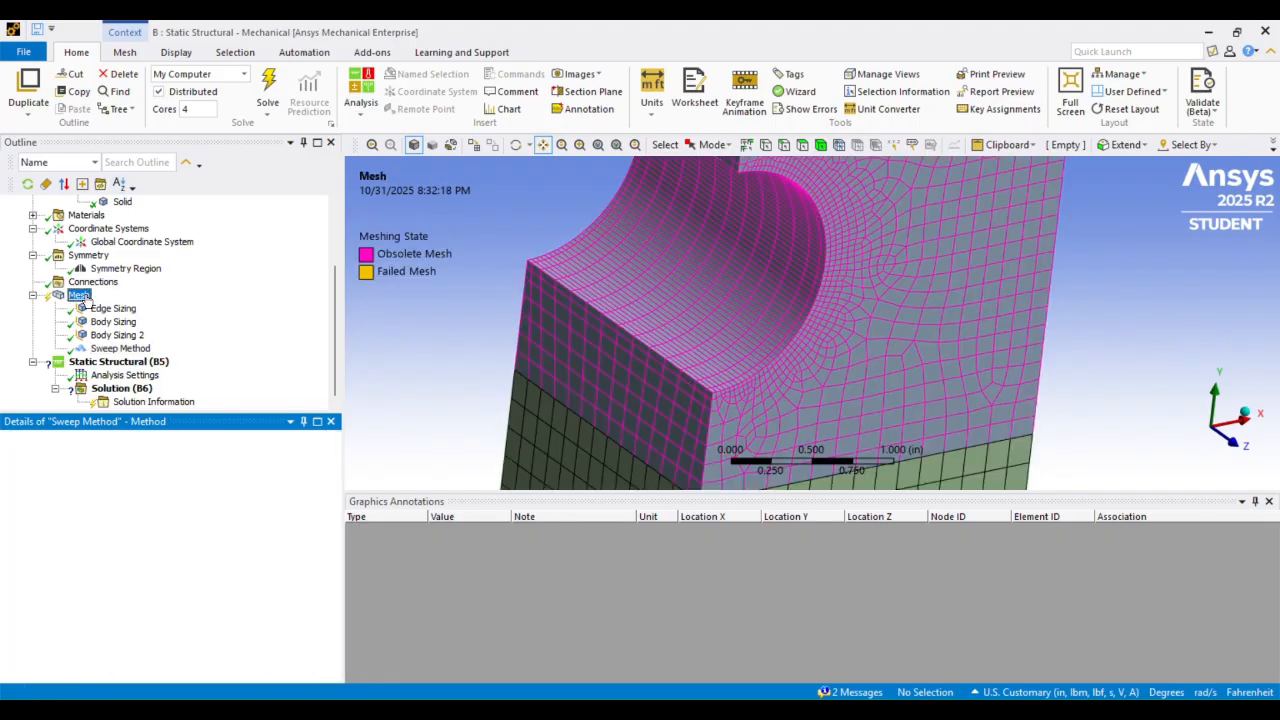
right_click(78, 295)
left_click(160, 487)
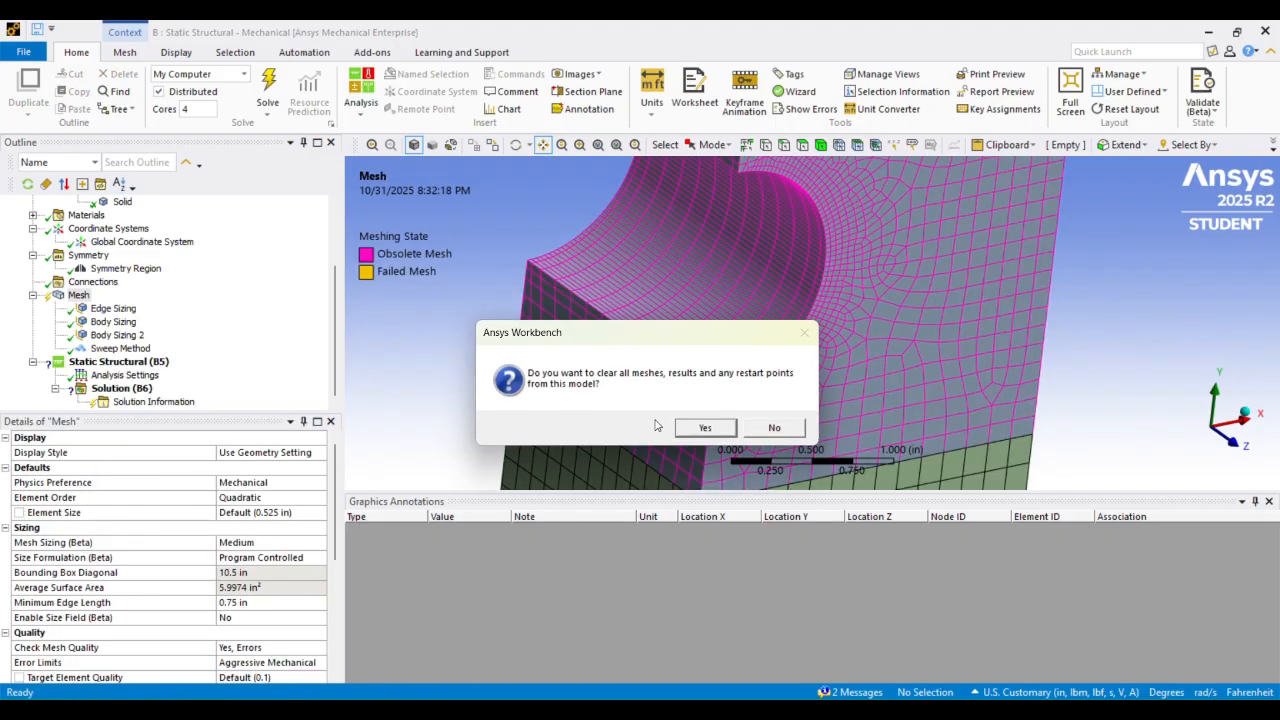
left_click(697, 426)
right_click(78, 297)
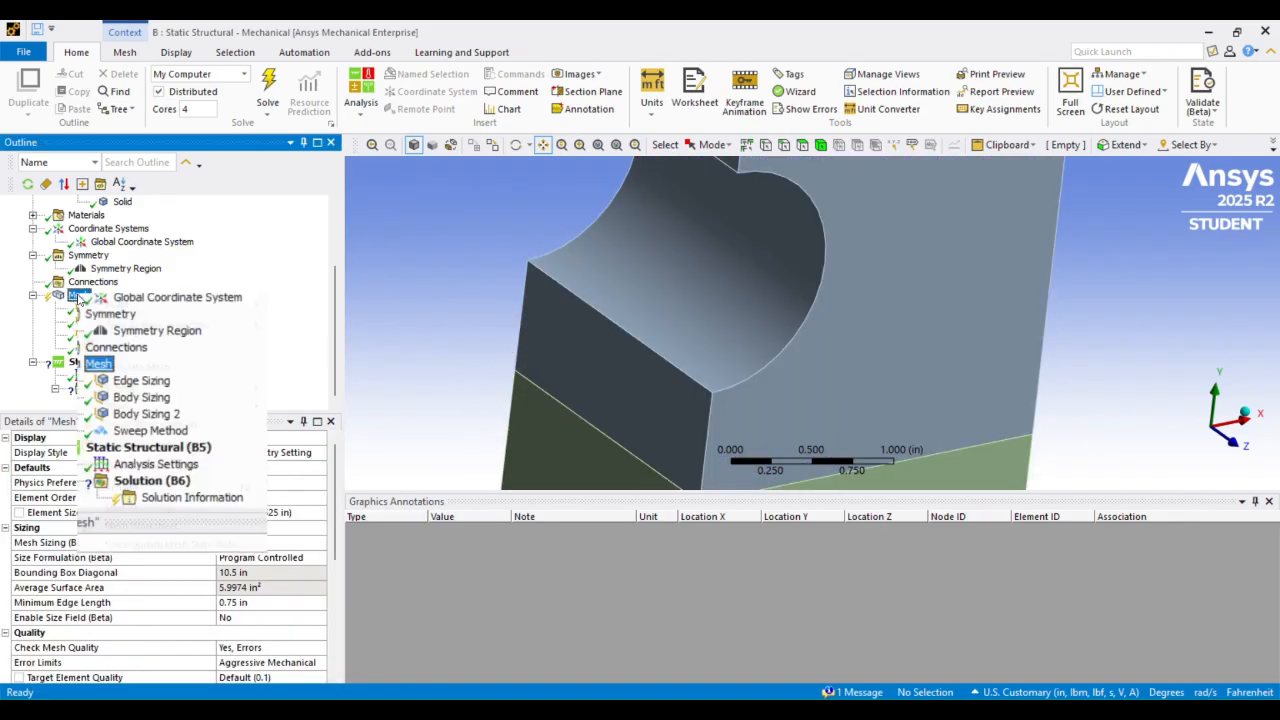
left_click(177, 366)
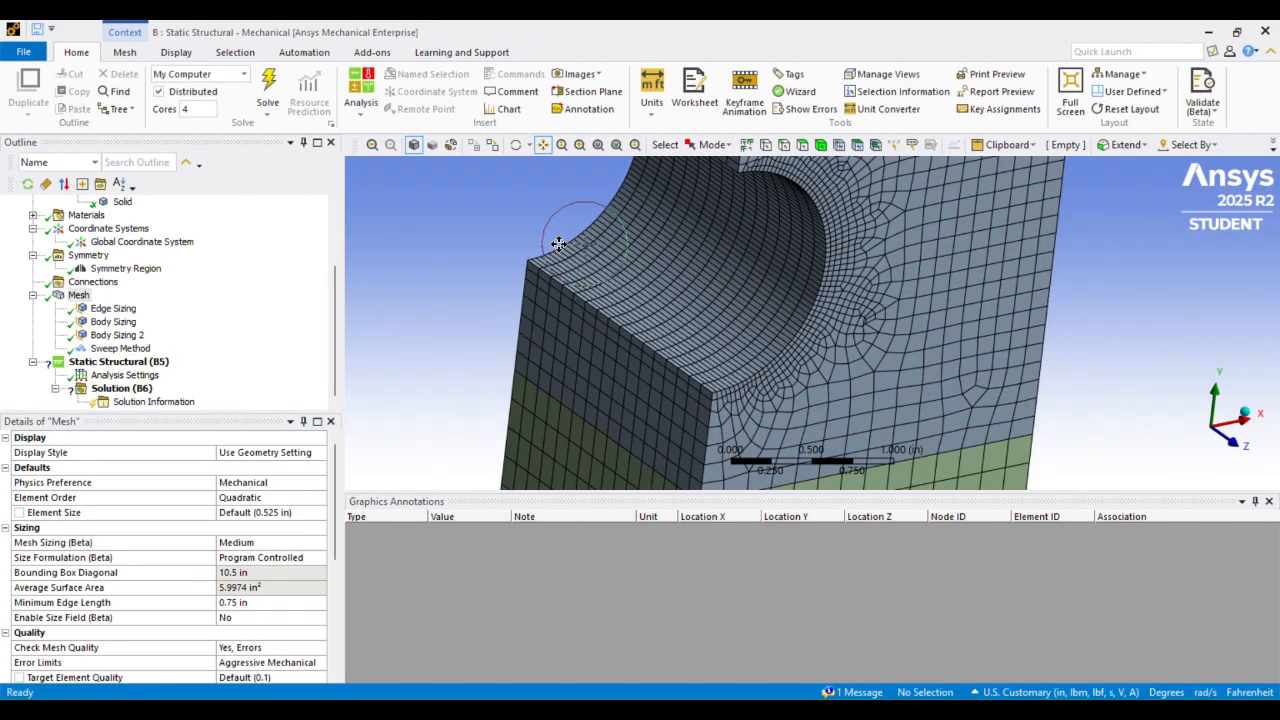
Check the mesh node and element statistics and examine the refined elements around the notch up close
scroll(230, 575, "down", 3)
scroll(230, 575, "down", 2)
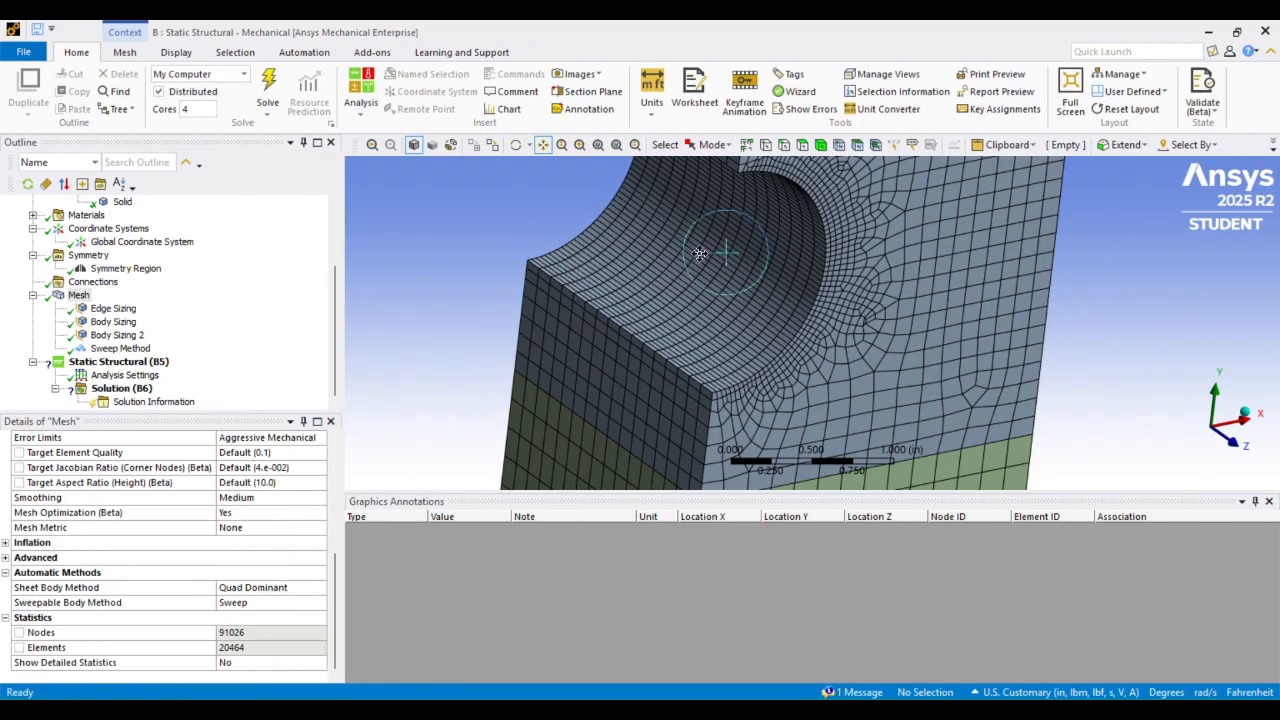
scroll(708, 260, "down", 5)
mouse_move(708, 260)
middle_mouse_down()
mouse_move(713, 218)
mouse_move(674, 246)
mouse_move(654, 217)
mouse_move(657, 246)
mouse_move(650, 238)
mouse_move(690, 251)
middle_mouse_up()
scroll(900, 216, "up", 5)
scroll(690, 251, "up", 2)
scroll(600, 300, "up", 3)
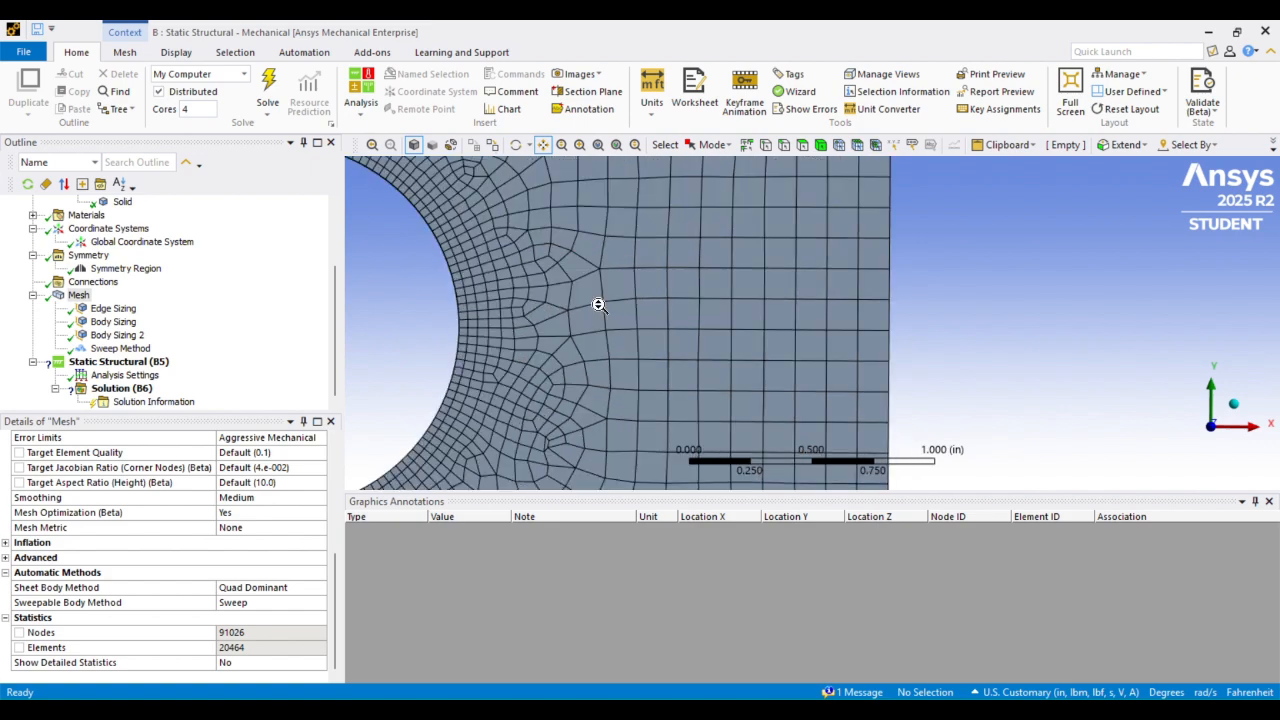
scroll(588, 288, "up", 3)
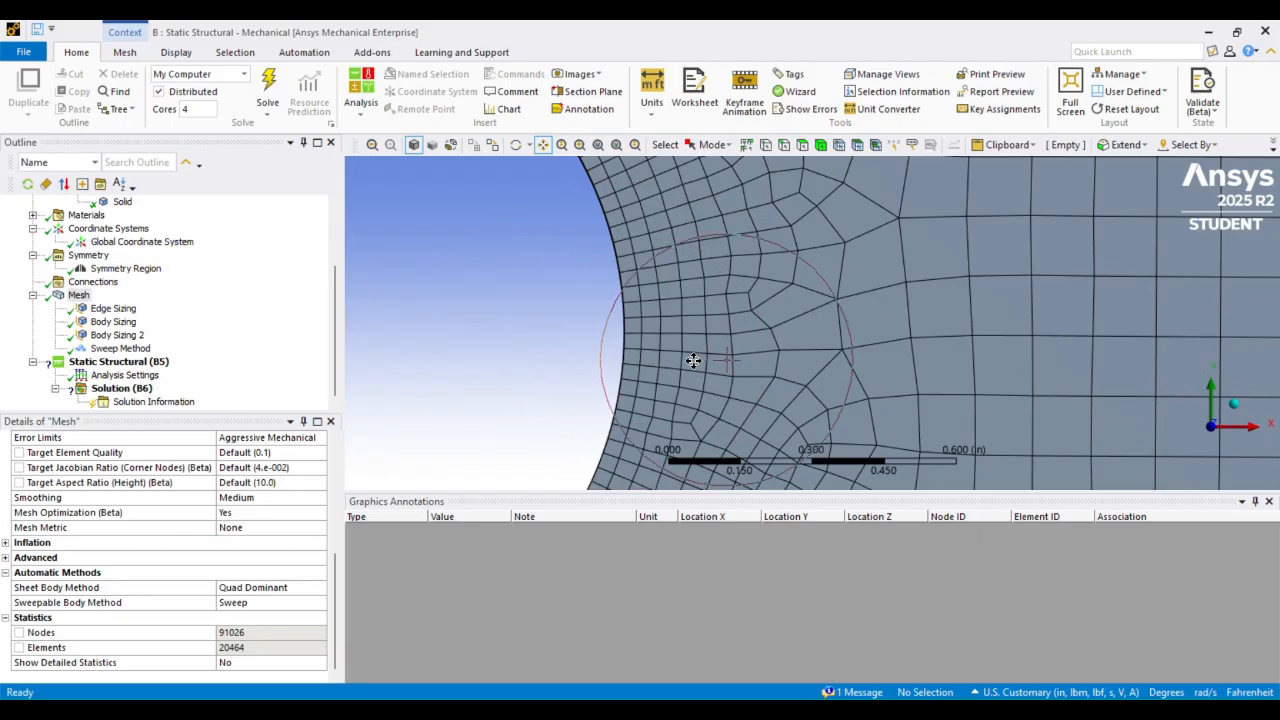
scroll(700, 340, "down", 5)
middle_click_drag(706, 277, 740, 270)
scroll(738, 274, "down", 5)
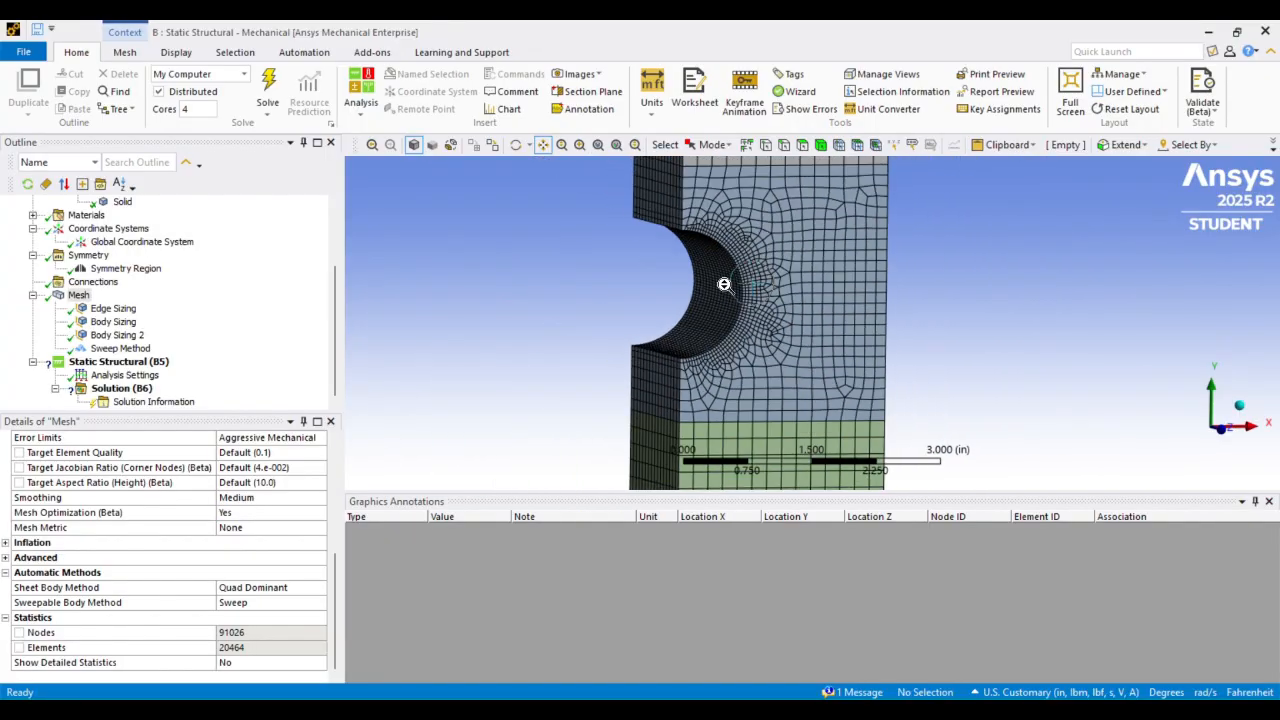
scroll(832, 307, "down", 4)
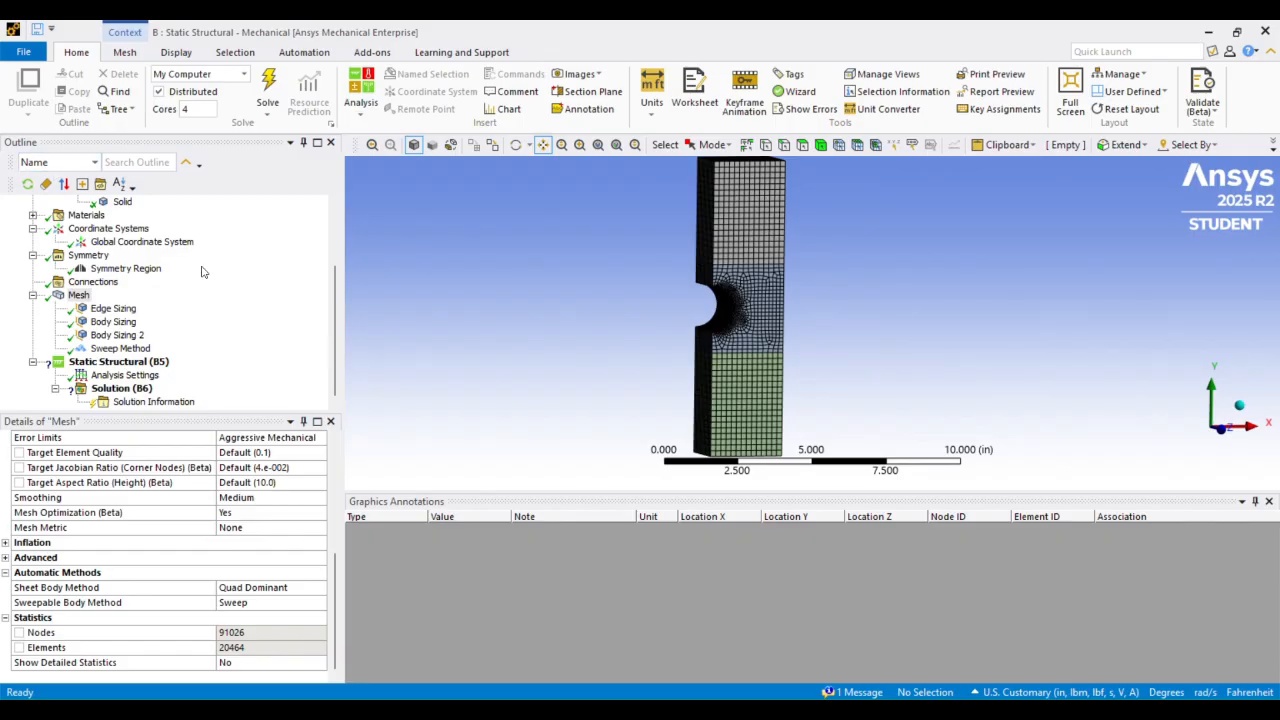
Check which material is assigned to the multi-body part
scroll(201, 271, "up", 3)
left_click(99, 256)
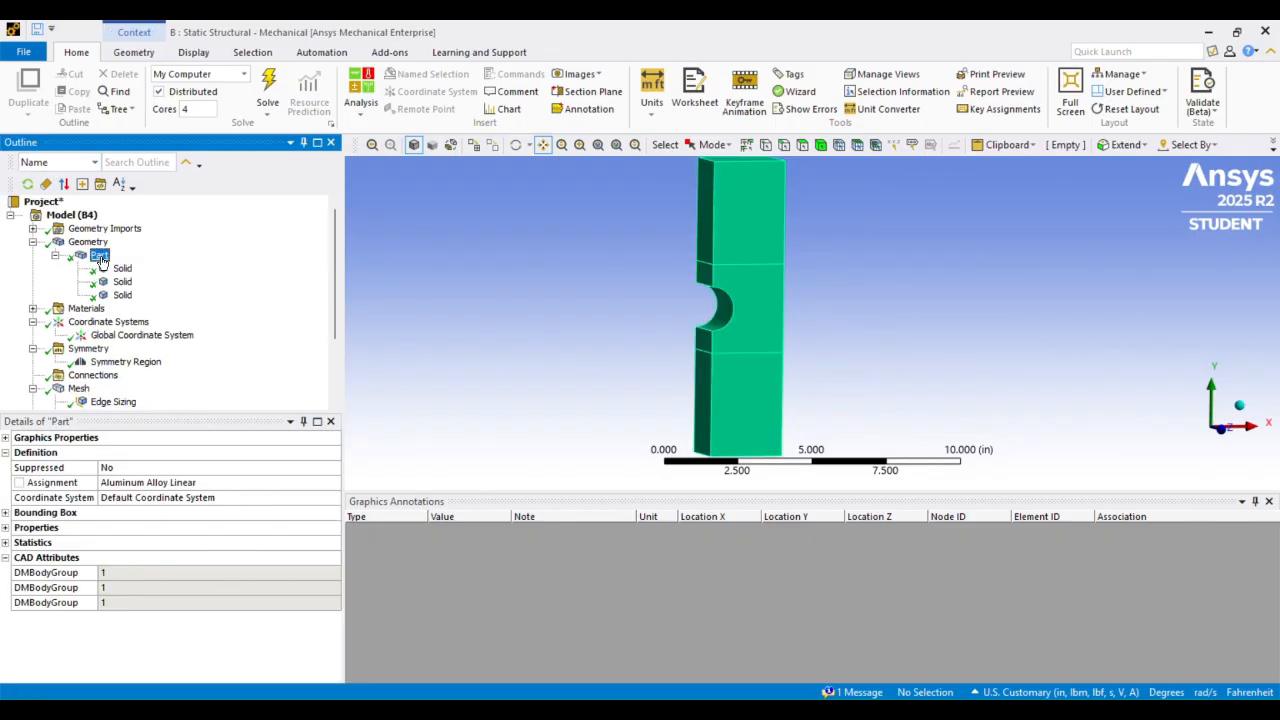
scroll(123, 318, "down", 3)
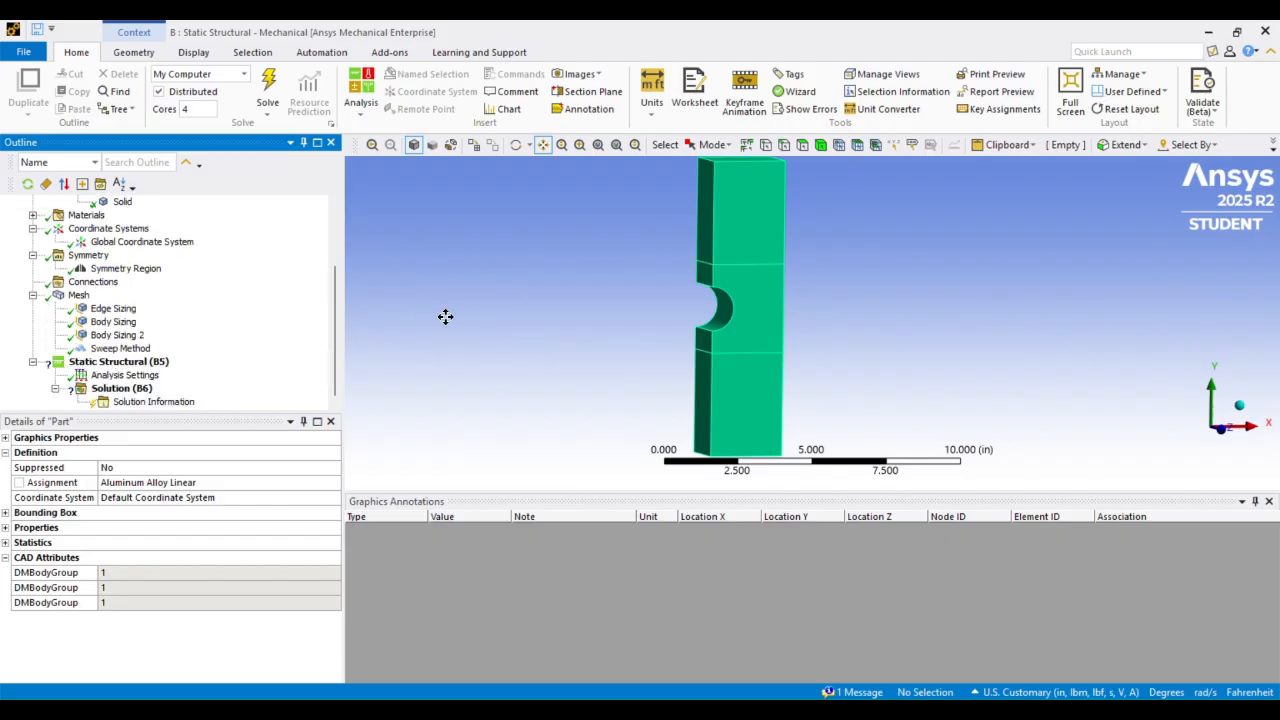
Add a force to the static structural analysis and apply it to the top face of the bar
scroll(612, 296, "down", 1)
middle_click_drag(871, 296, 689, 264, "ctrl")
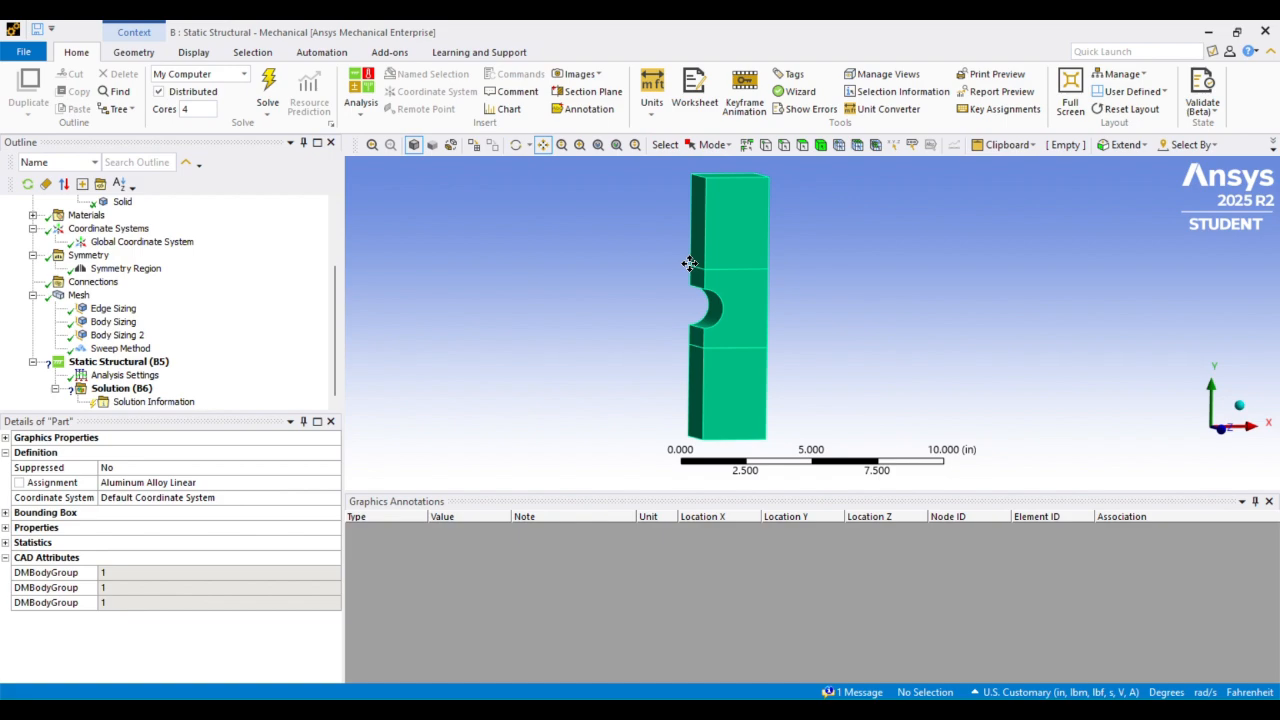
left_click(131, 362)
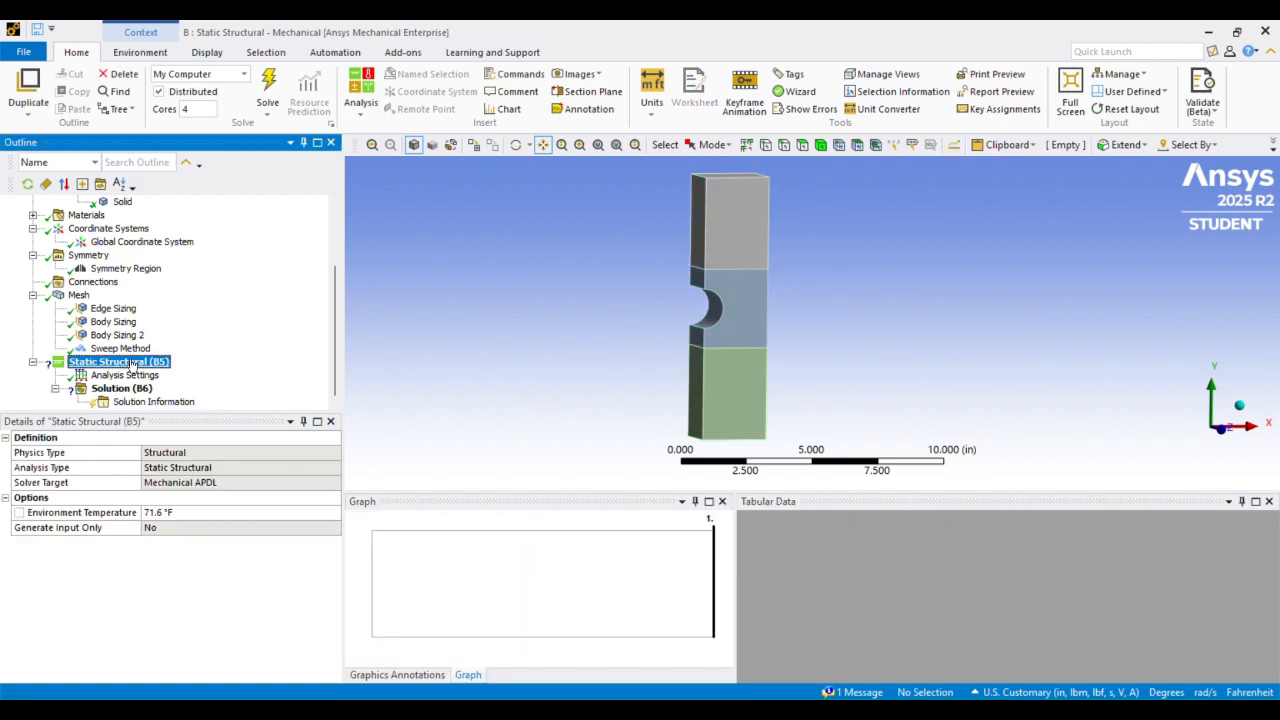
right_click(131, 363)
mouse_move(190, 372)
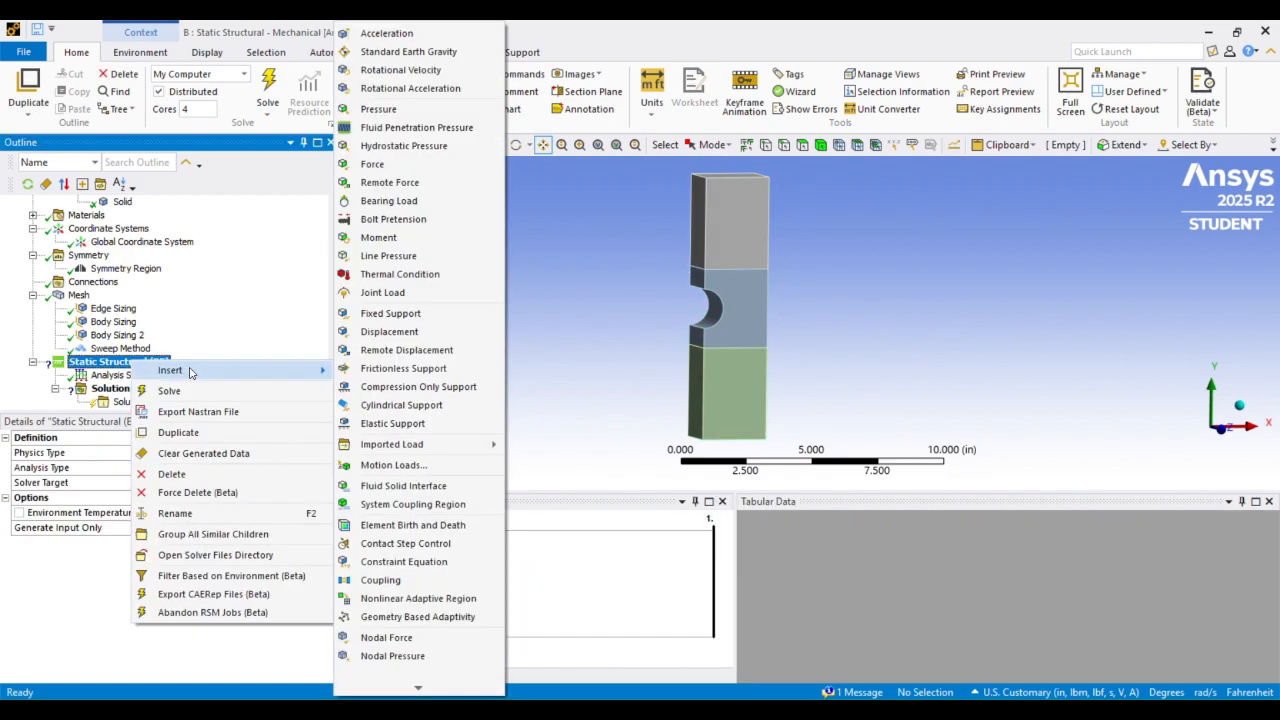
left_click(385, 164)
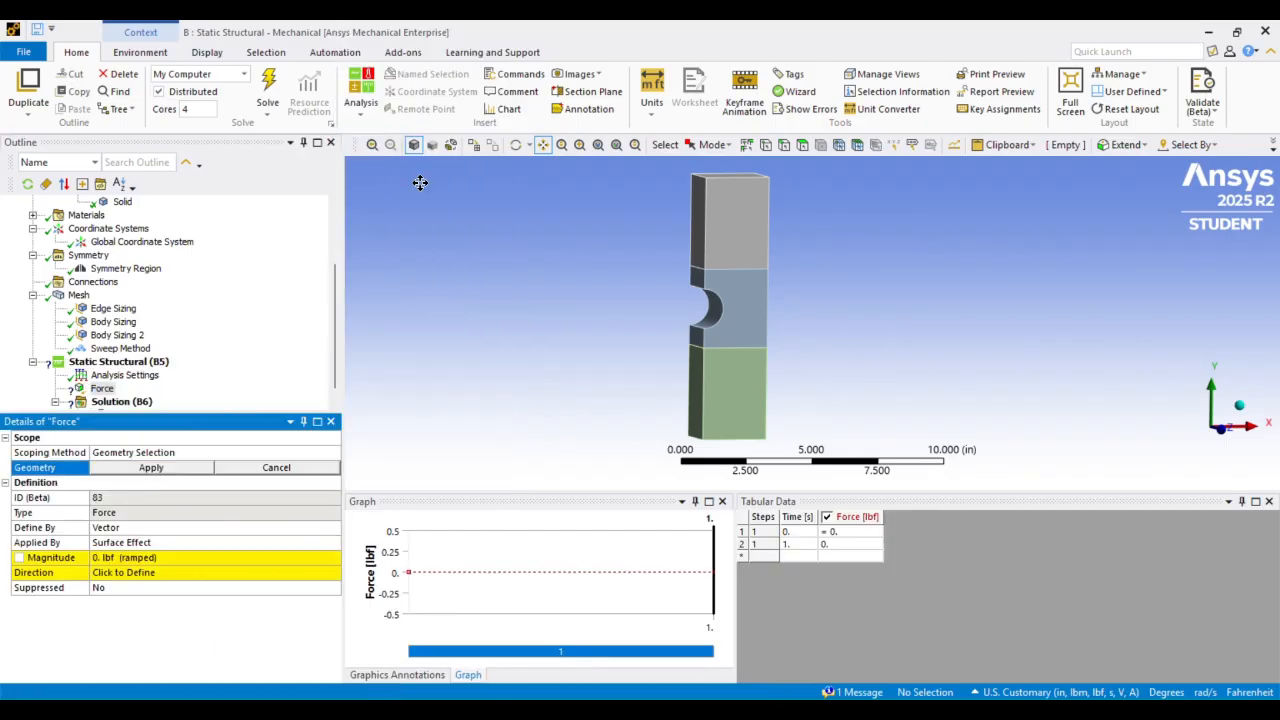
left_click(801, 144)
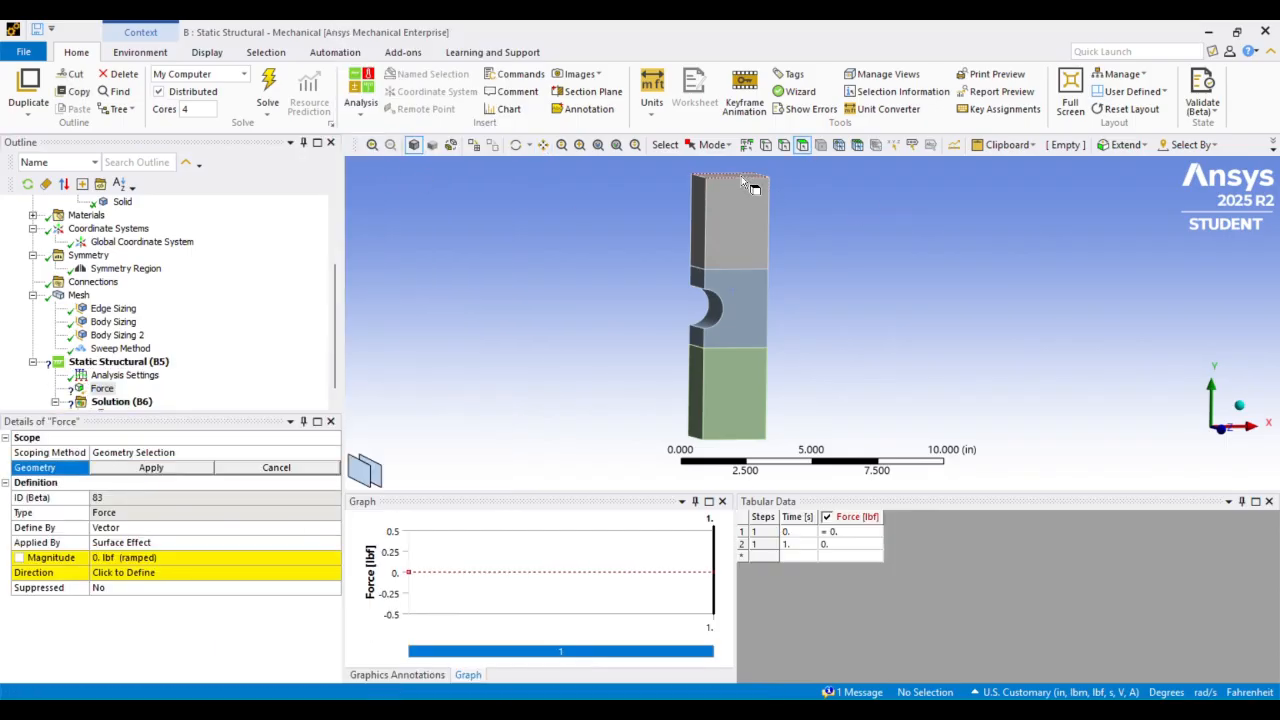
left_click(745, 178)
left_click(151, 468)
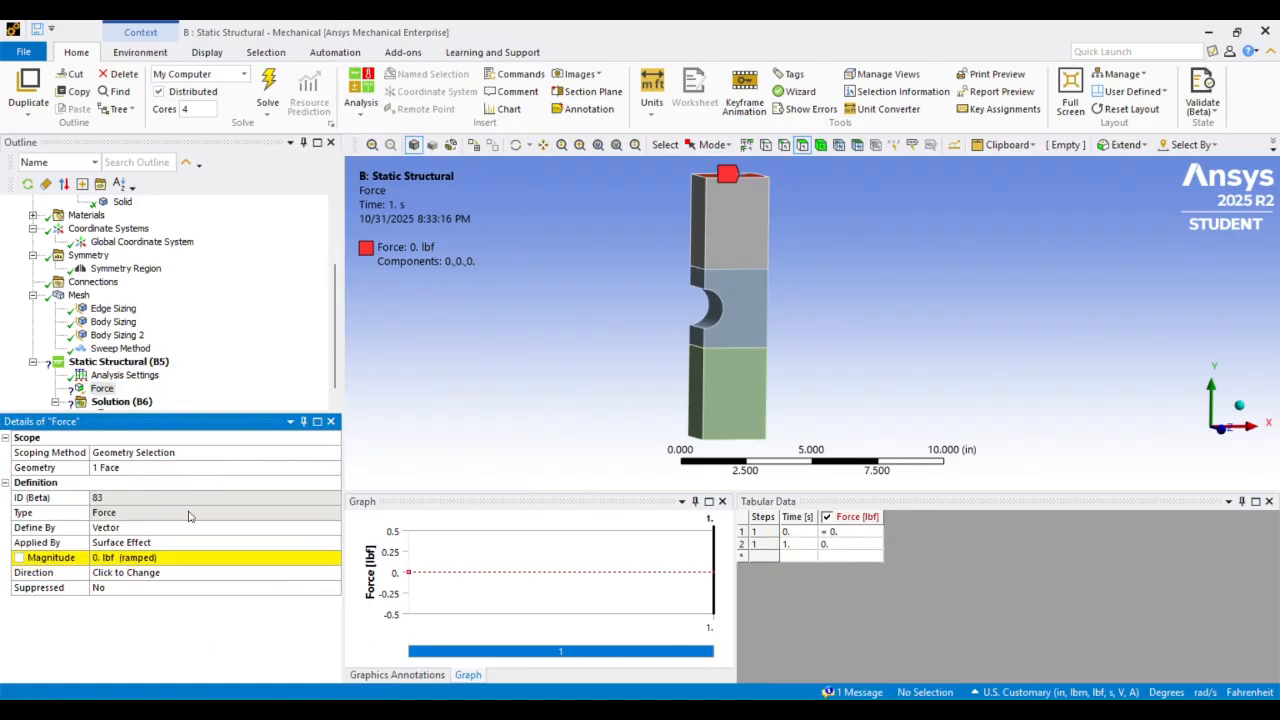
Define the force by components and set its Y component to 100000 lbf
left_click(181, 528)
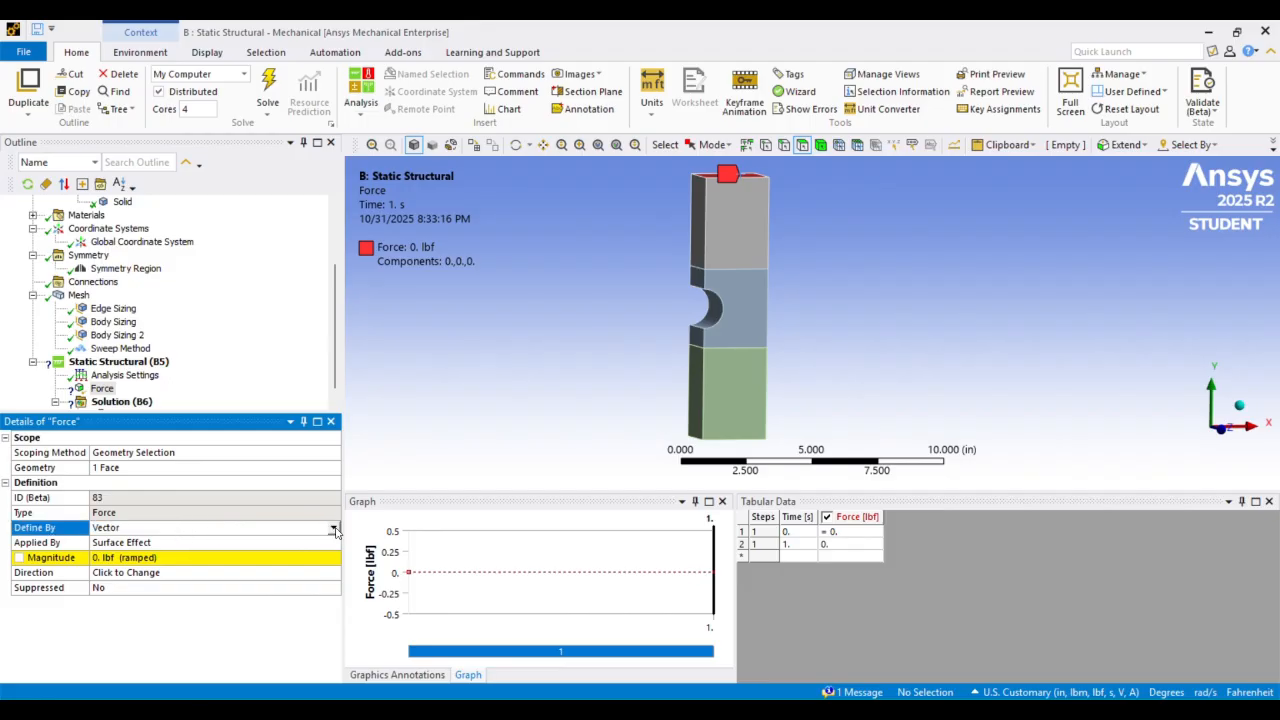
left_click(335, 528)
left_click(180, 557)
left_click(156, 588)
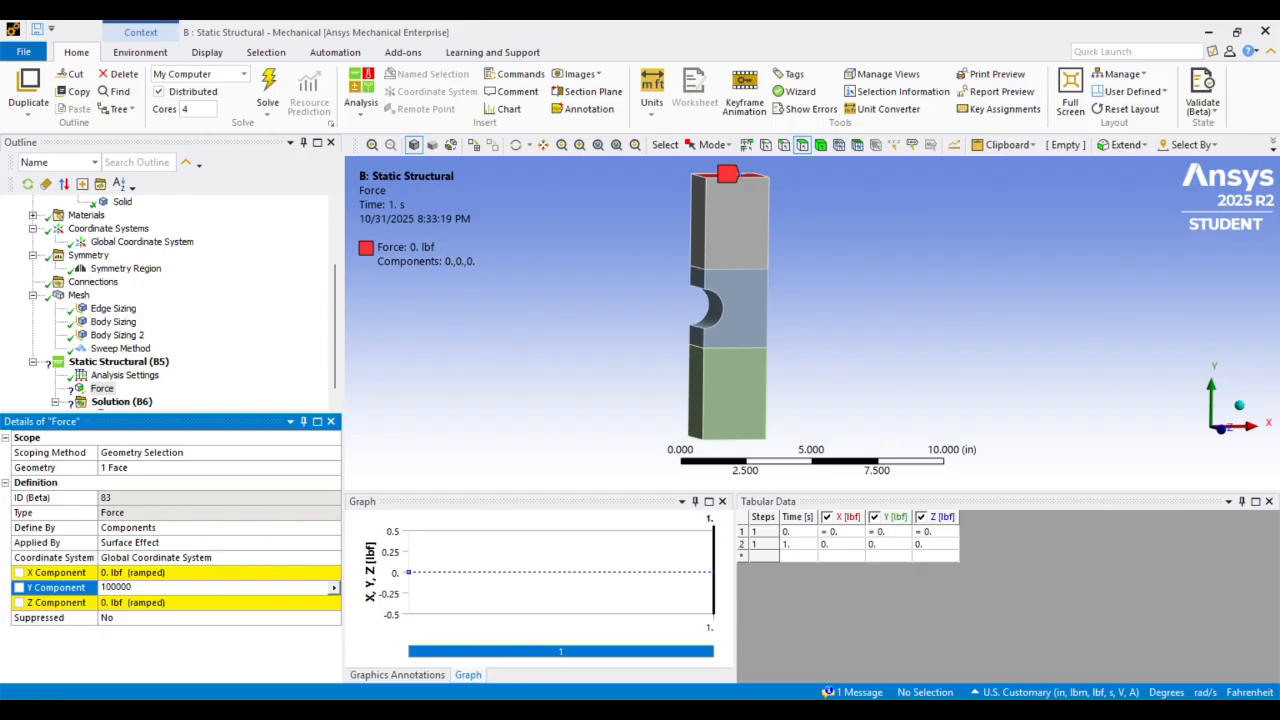
key("Return")
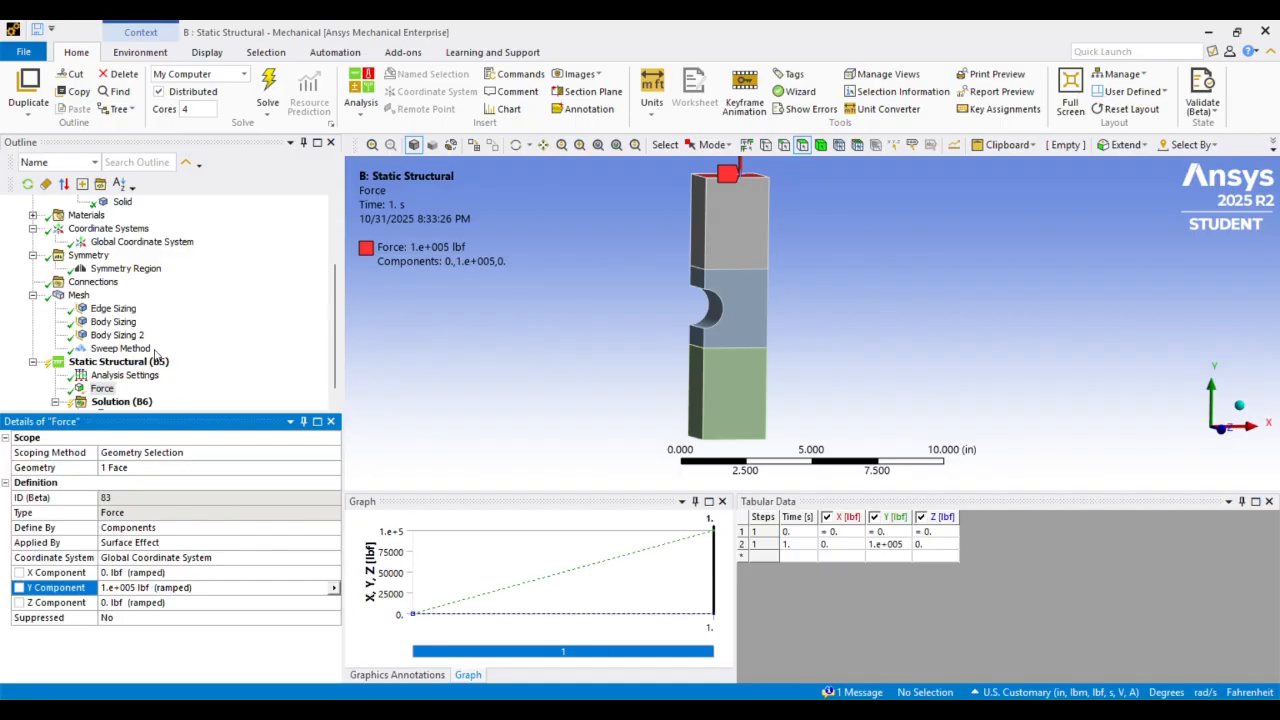
Examine the applied force's location and direction on the top face of the bar
scroll(771, 237, "down", 2)
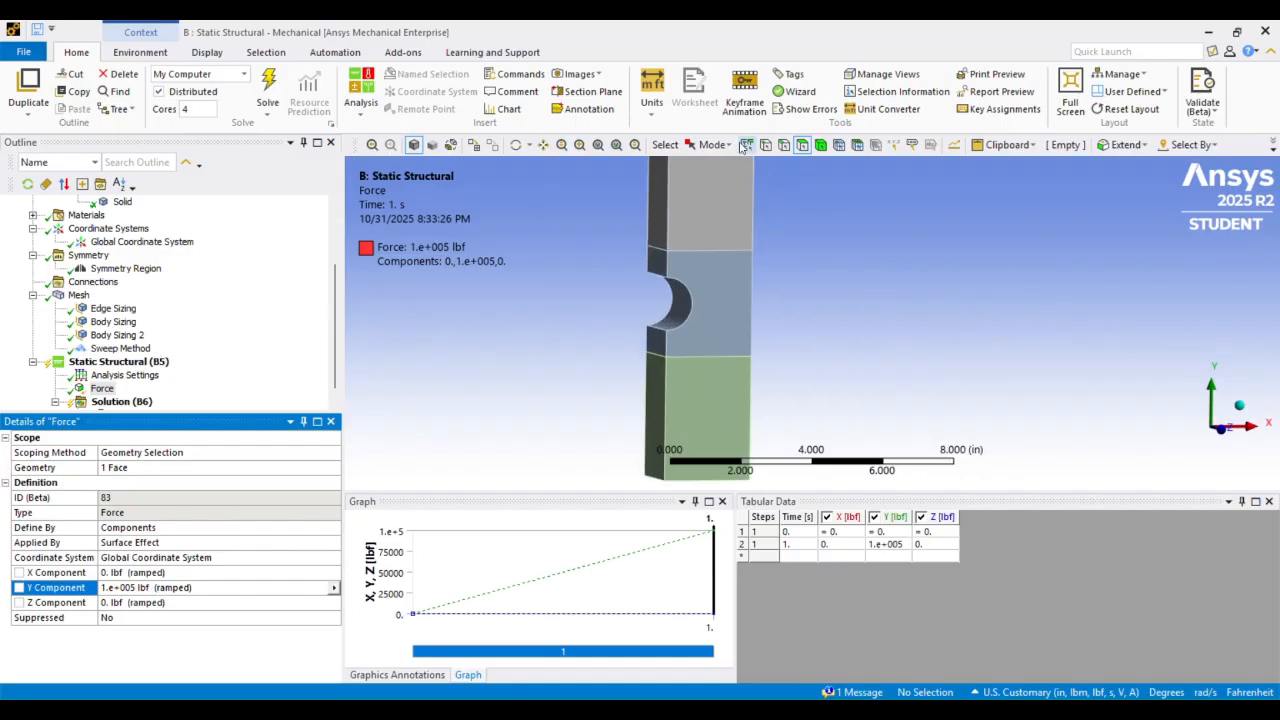
left_click(543, 145)
scroll(683, 286, "up", 3)
left_click_drag(642, 174, 703, 283)
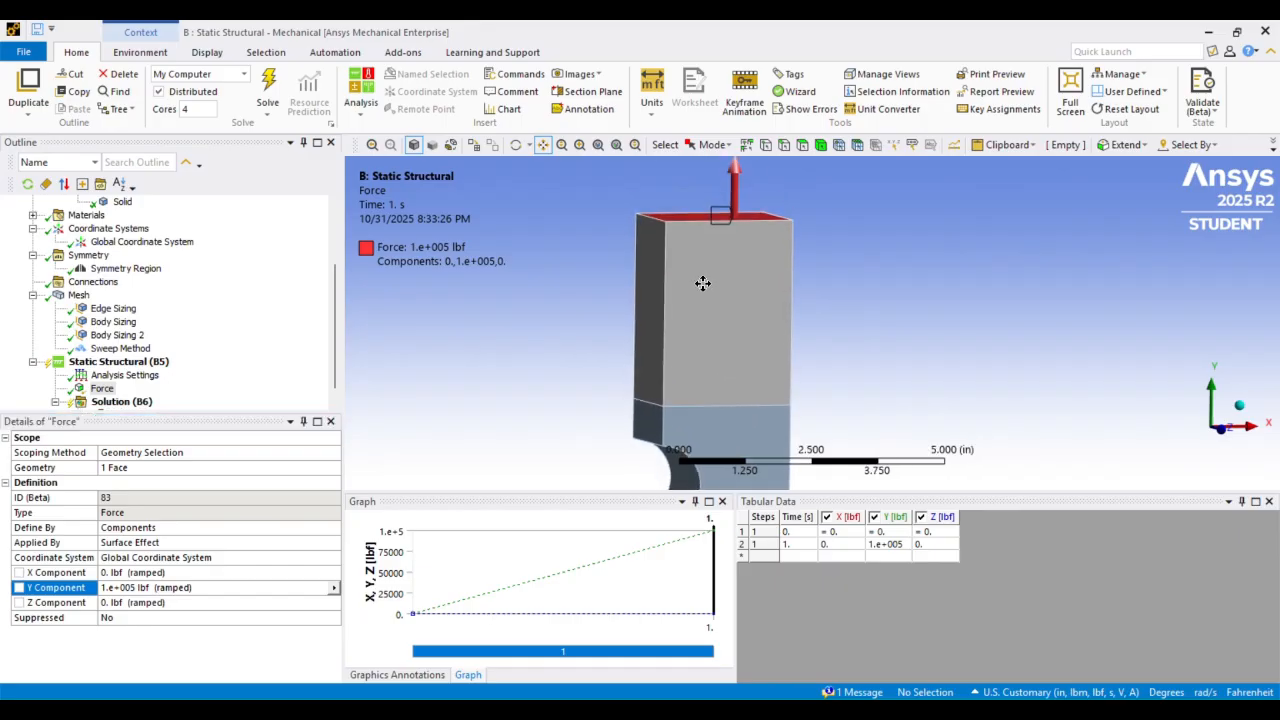
scroll(706, 267, "up", 2)
middle_click_drag(706, 267, 707, 272)
mouse_move(707, 272)
left_mouse_down()
mouse_move(724, 258)
mouse_move(746, 269)
mouse_move(727, 258)
left_mouse_up()
scroll(724, 258, "down", 2)
scroll(727, 258, "down", 1)
scroll(732, 268, "down", 1)
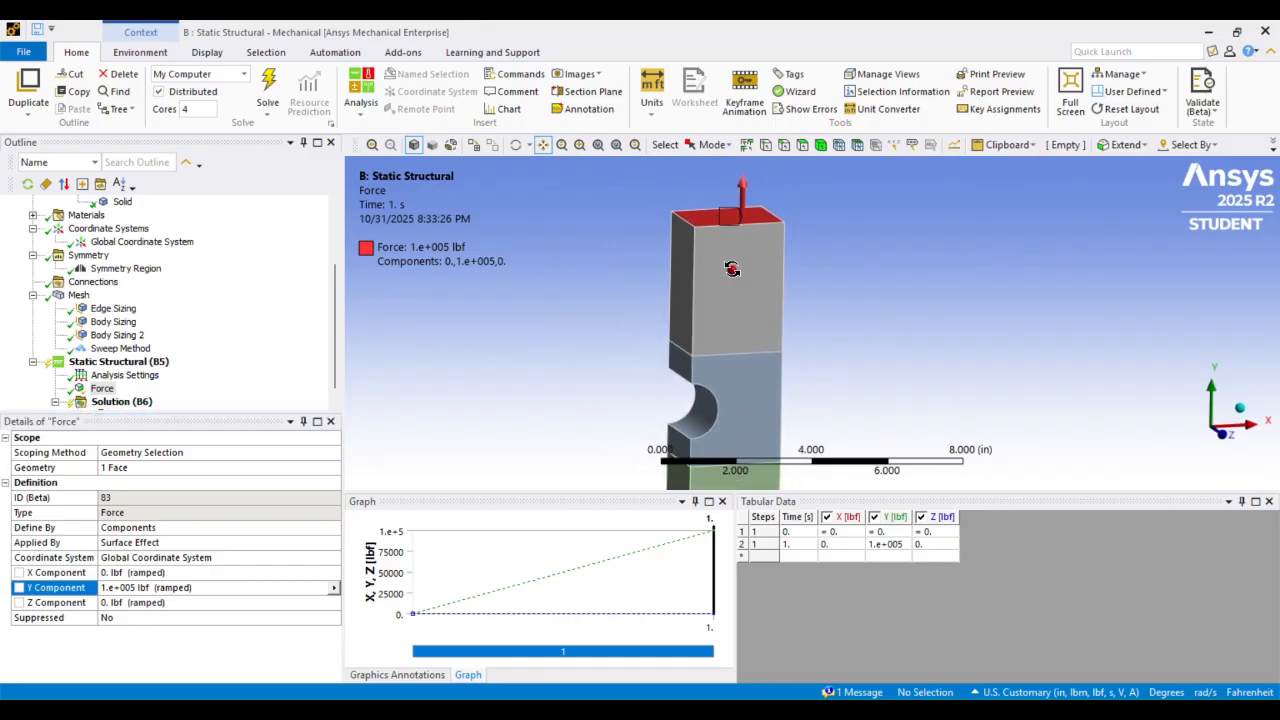
middle_click_drag(732, 268, 738, 270)
scroll(738, 270, "down", 2)
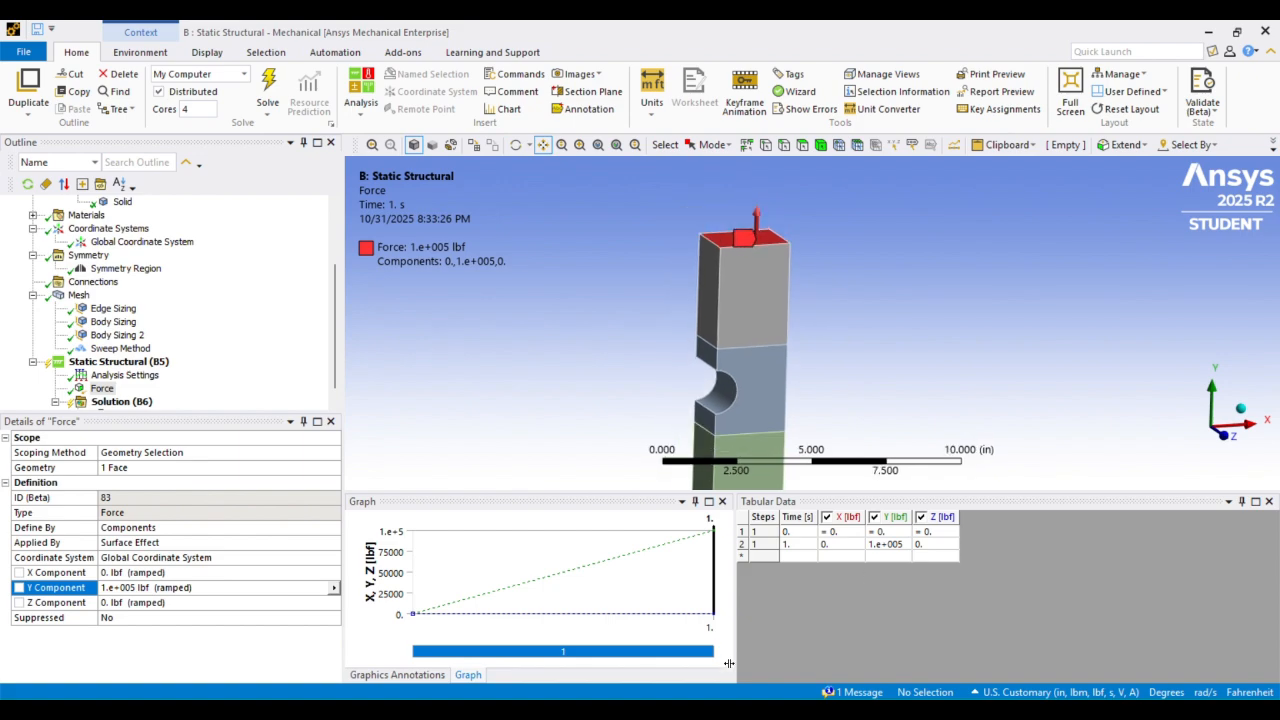
Switch to Calculator, compute 200000 ÷ 10, and return to the Mechanical model
mouse_move(709, 710)
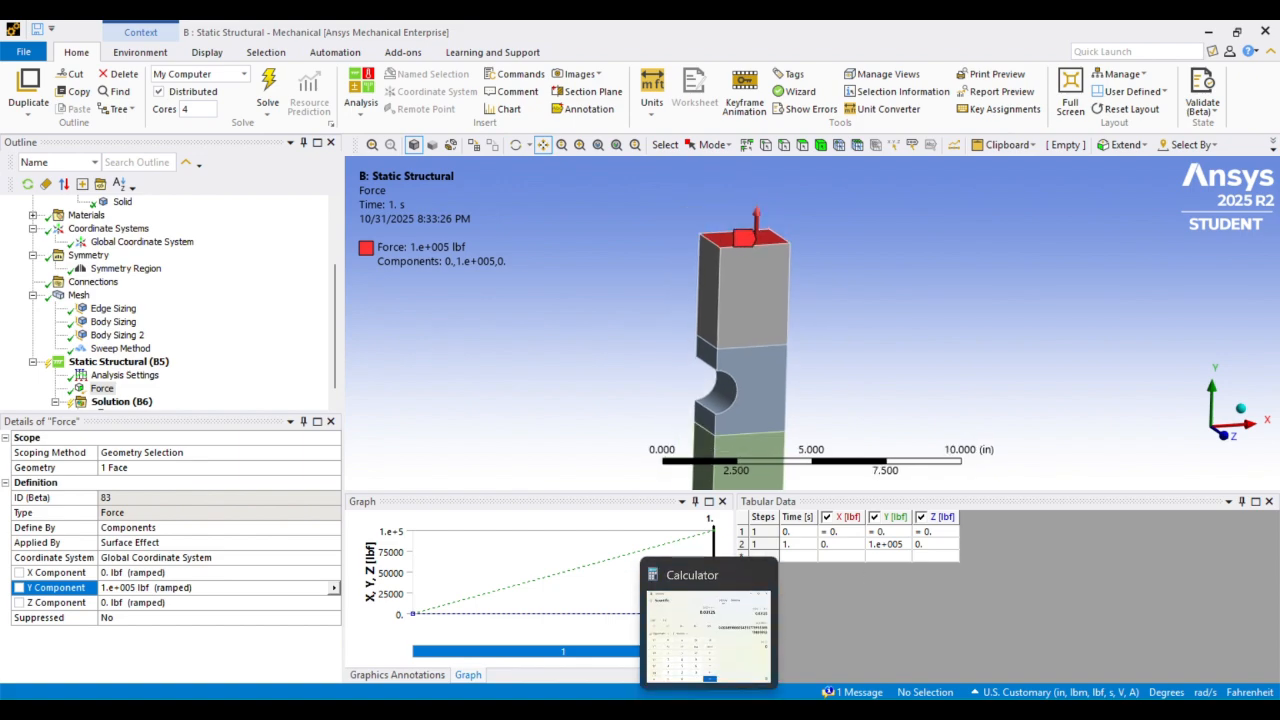
left_click(709, 708)
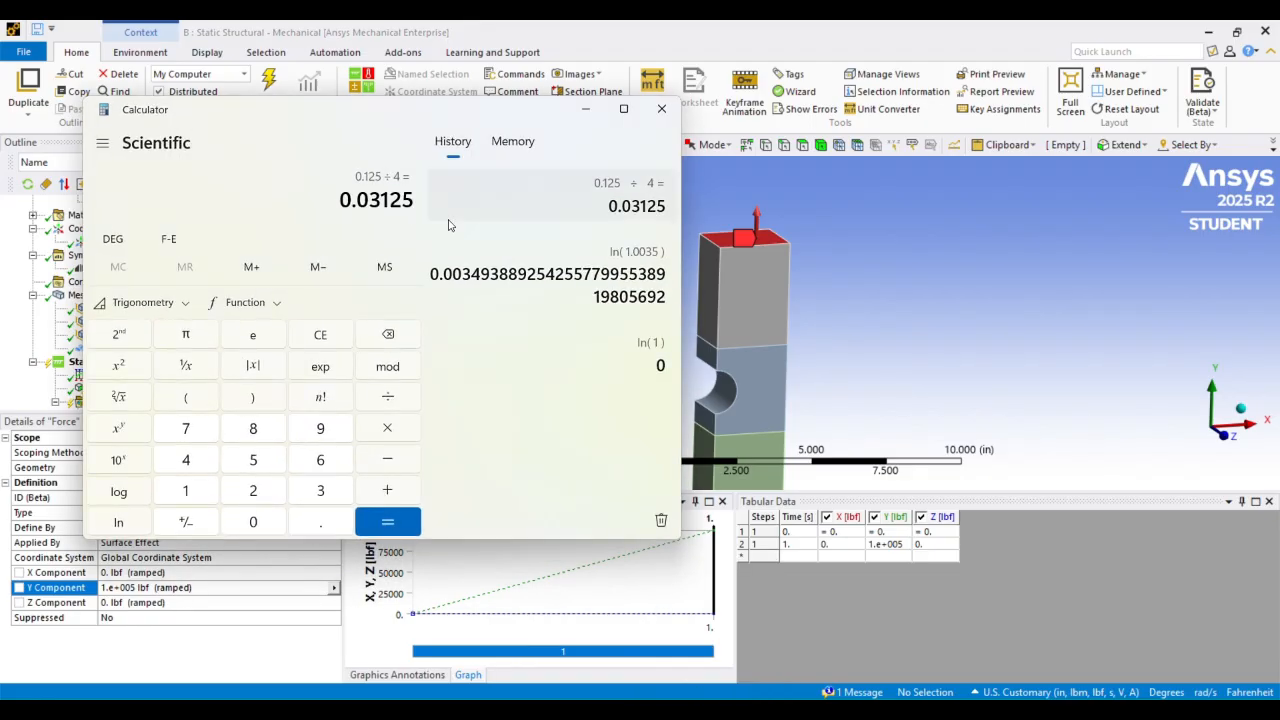
left_click(322, 333)
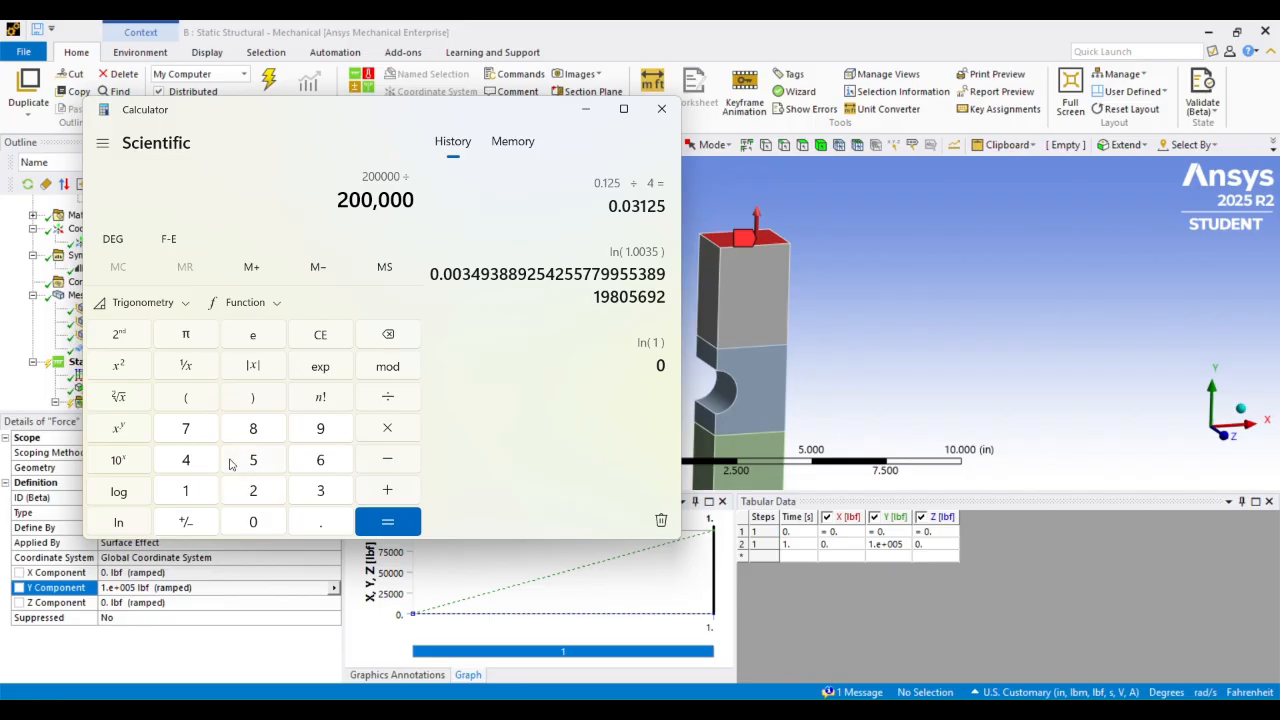
left_click(205, 495)
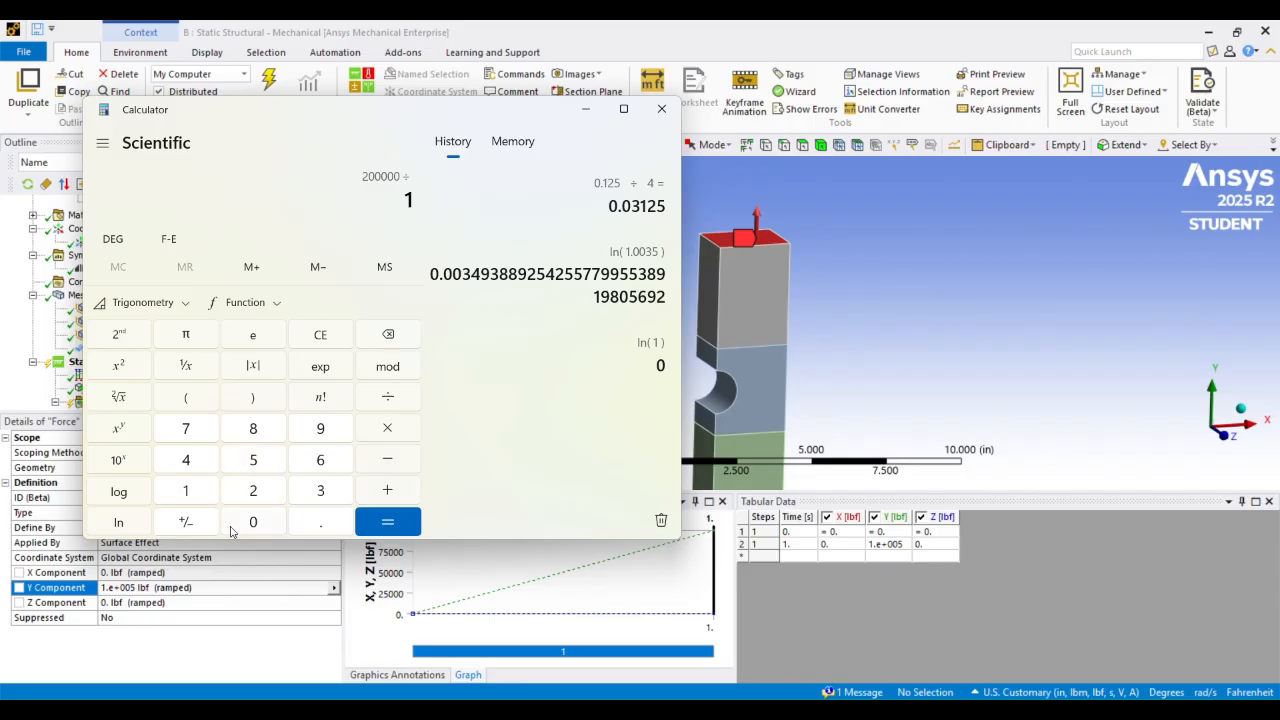
left_click(387, 521)
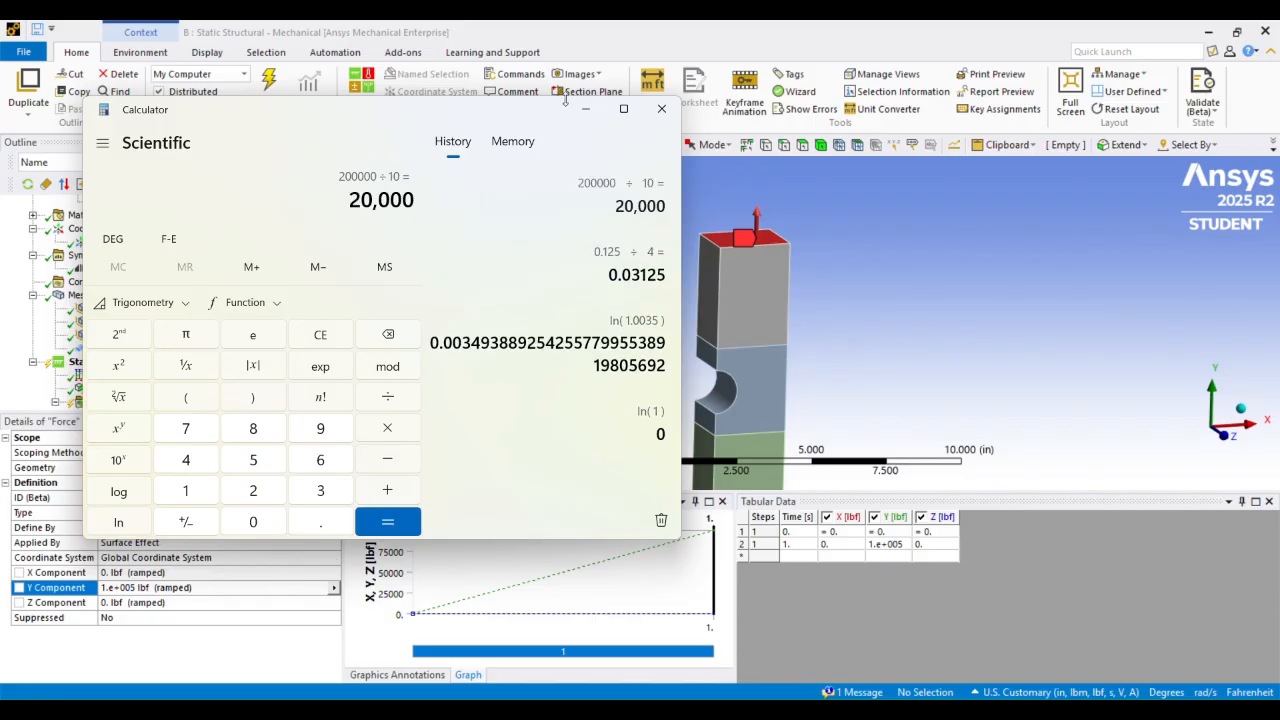
left_click(595, 109)
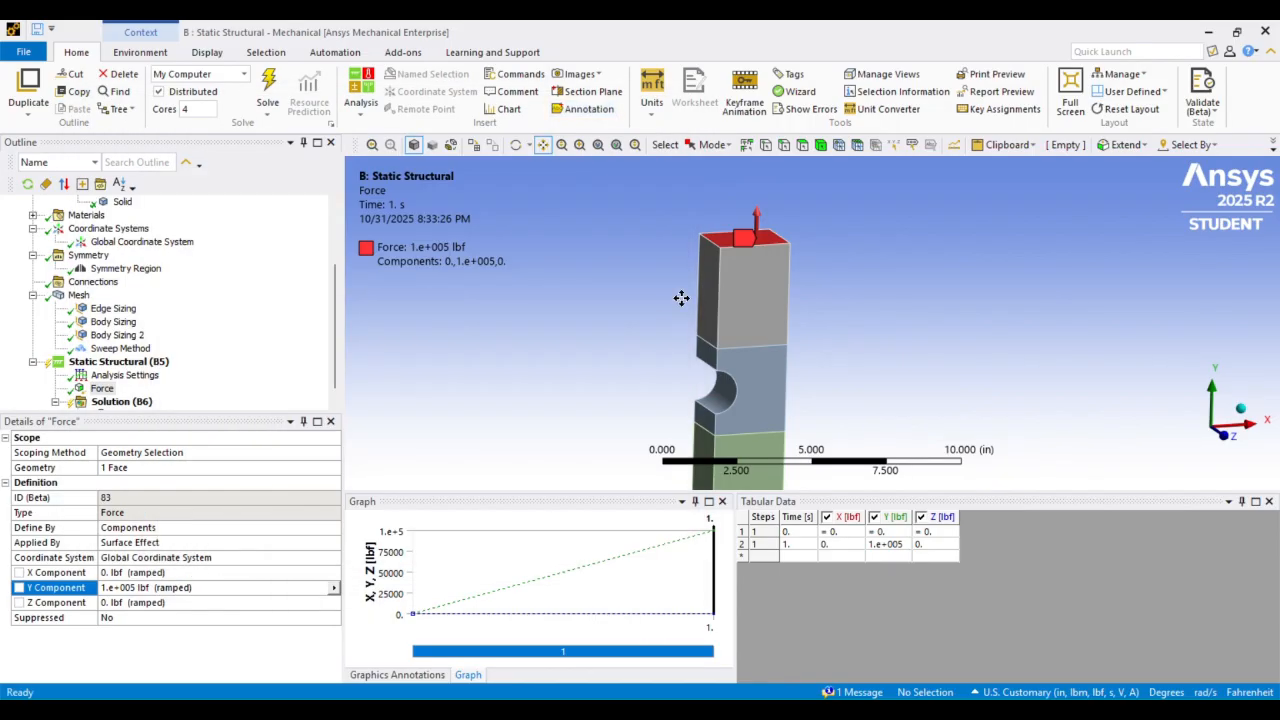
Add a fixed support to the bottom face of the bar
middle_click_drag(680, 294, 677, 254)
scroll(670, 254, "up", 3)
scroll(155, 342, "down", 1)
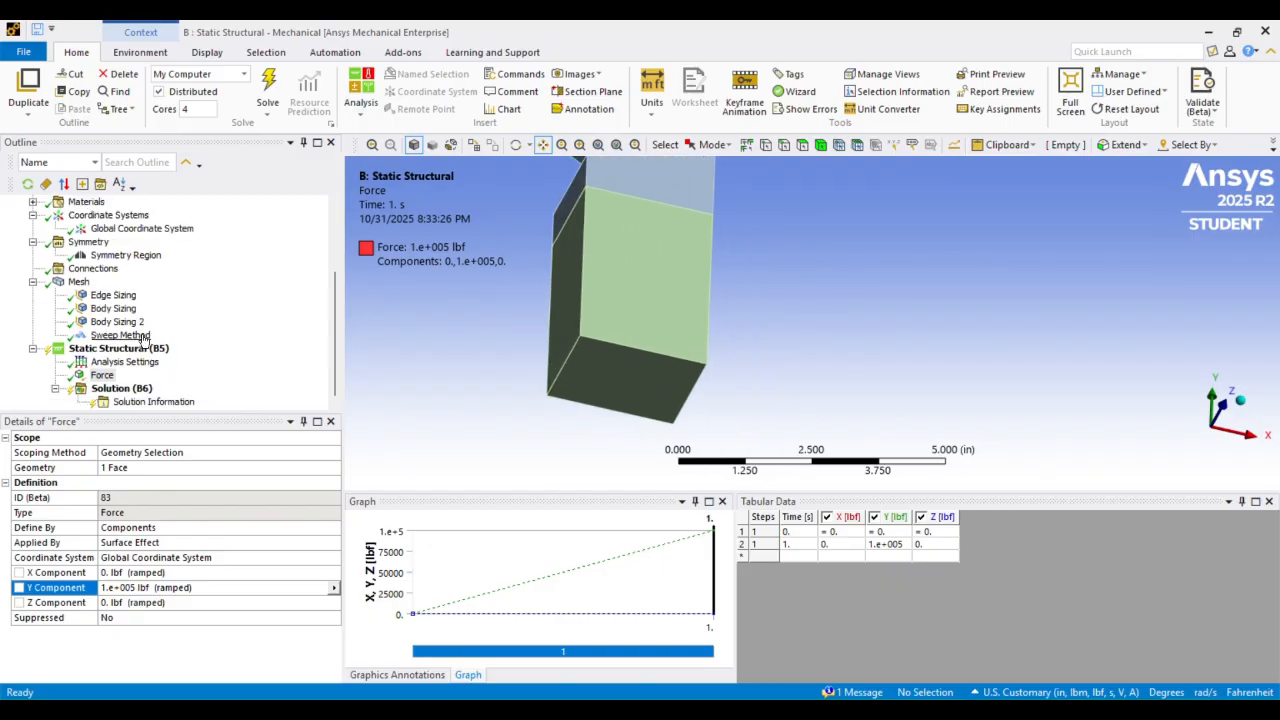
left_click(117, 349)
right_click(117, 349)
mouse_move(260, 356)
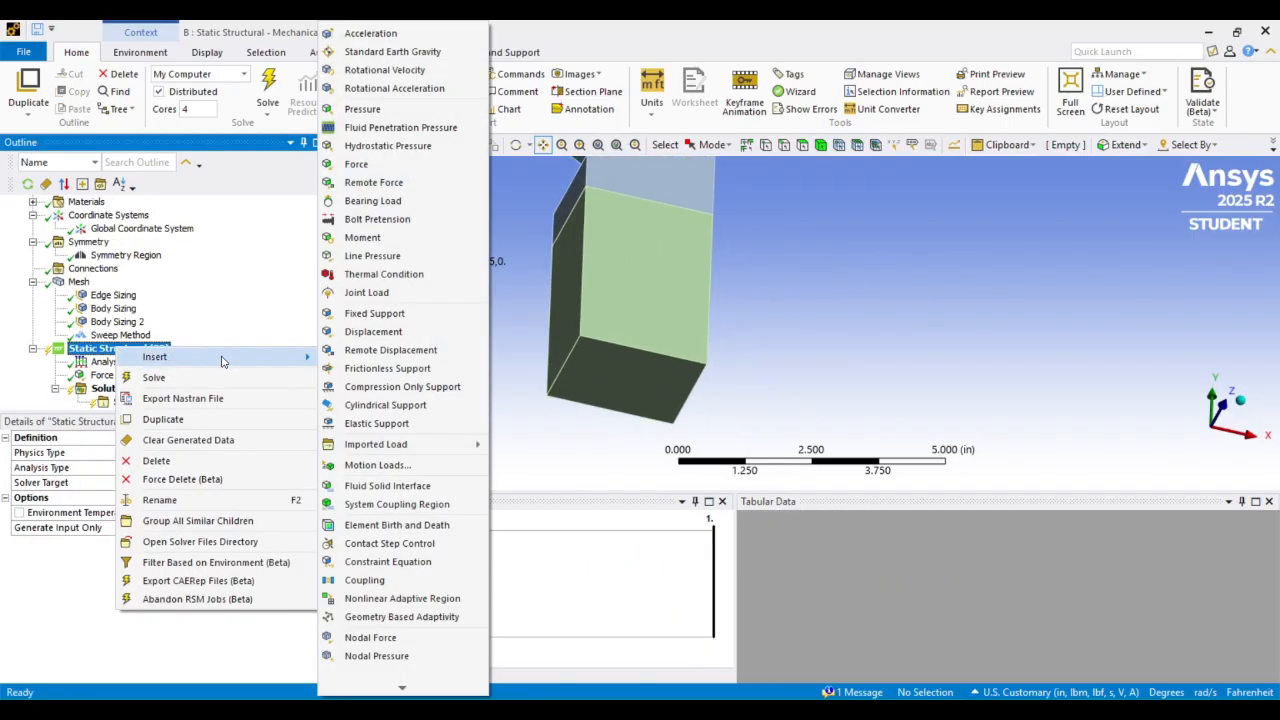
left_click(366, 312)
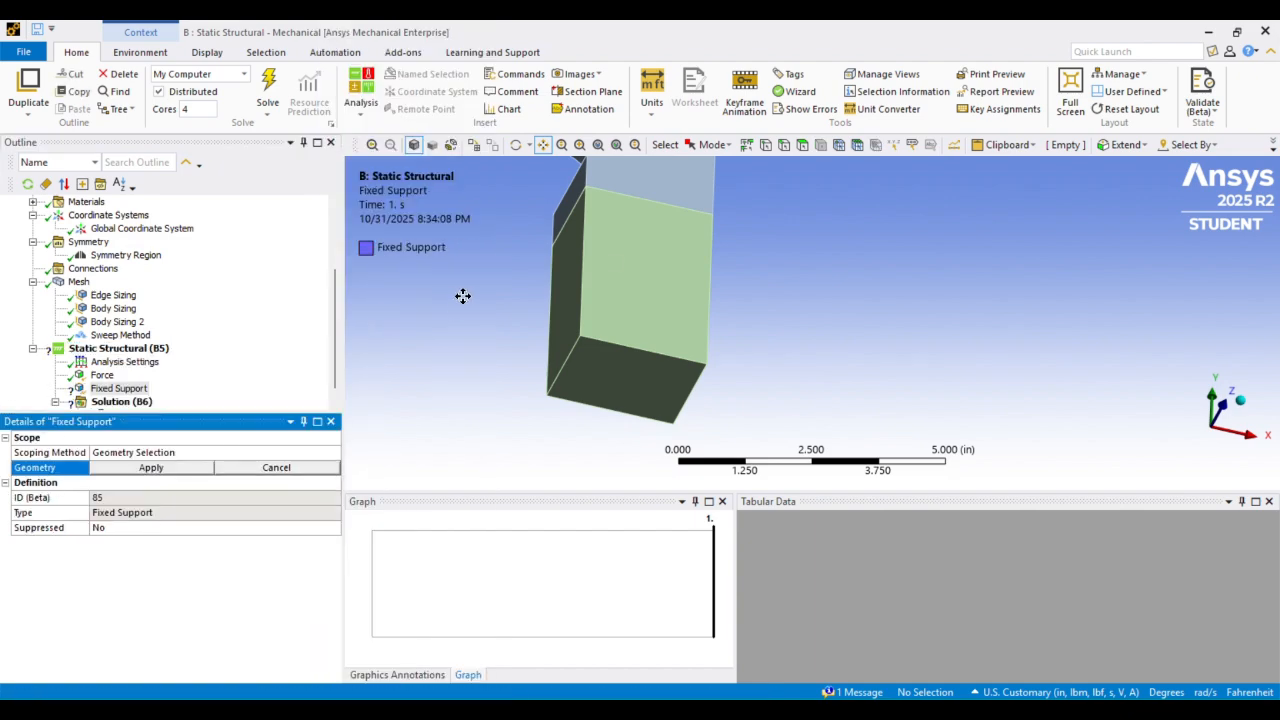
left_click(656, 386)
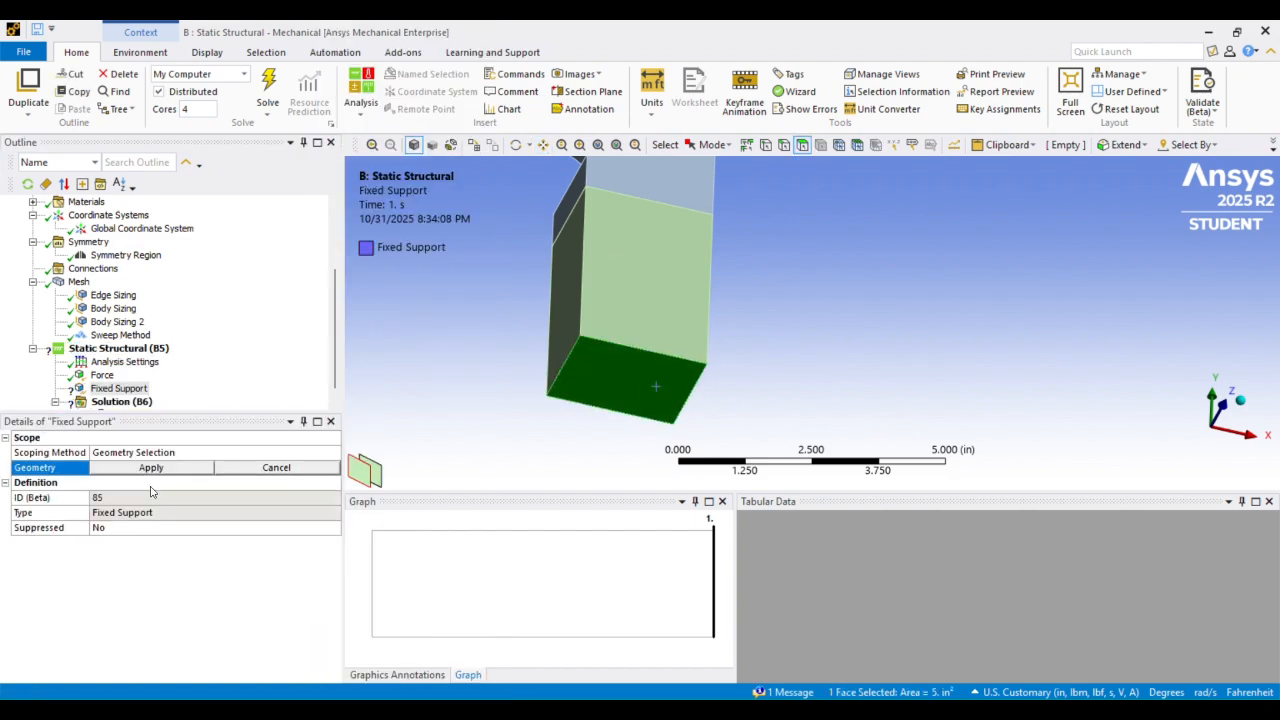
left_click(151, 467)
Insert a Normal Stress result under the solution
scroll(124, 380, "down", 1)
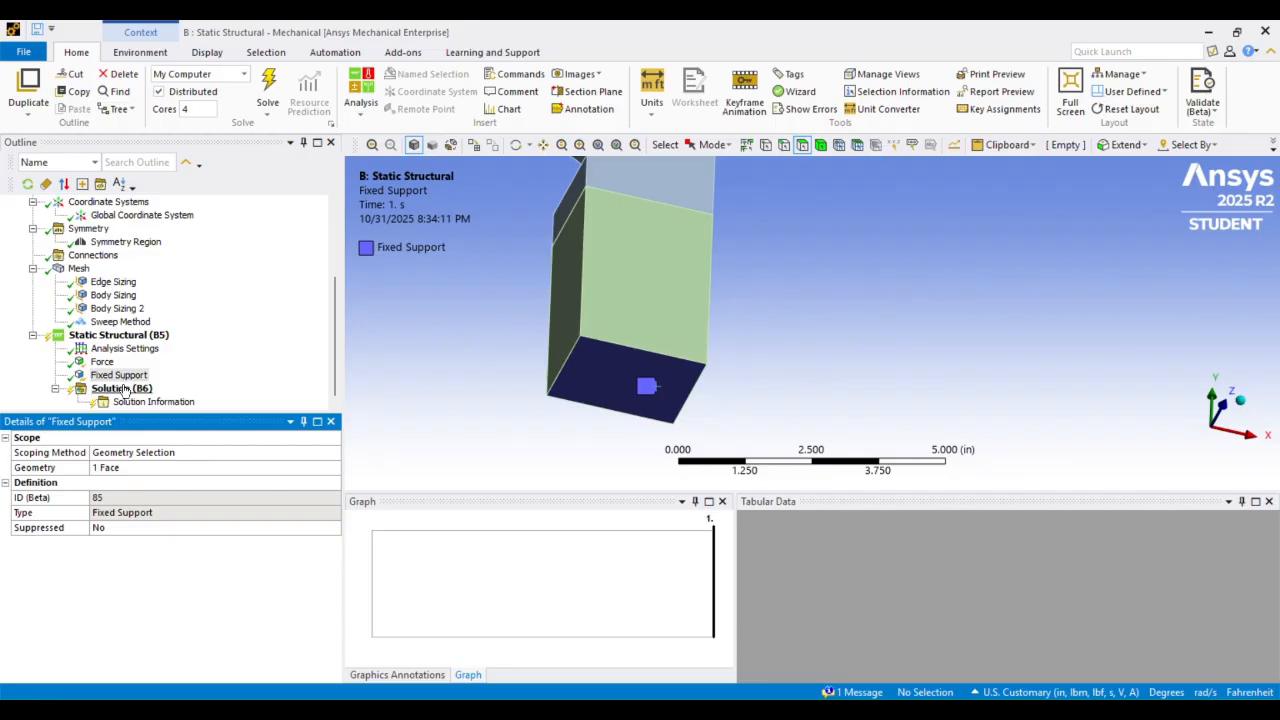
scroll(640, 218, "down", 3)
middle_click_drag(681, 204, 672, 215)
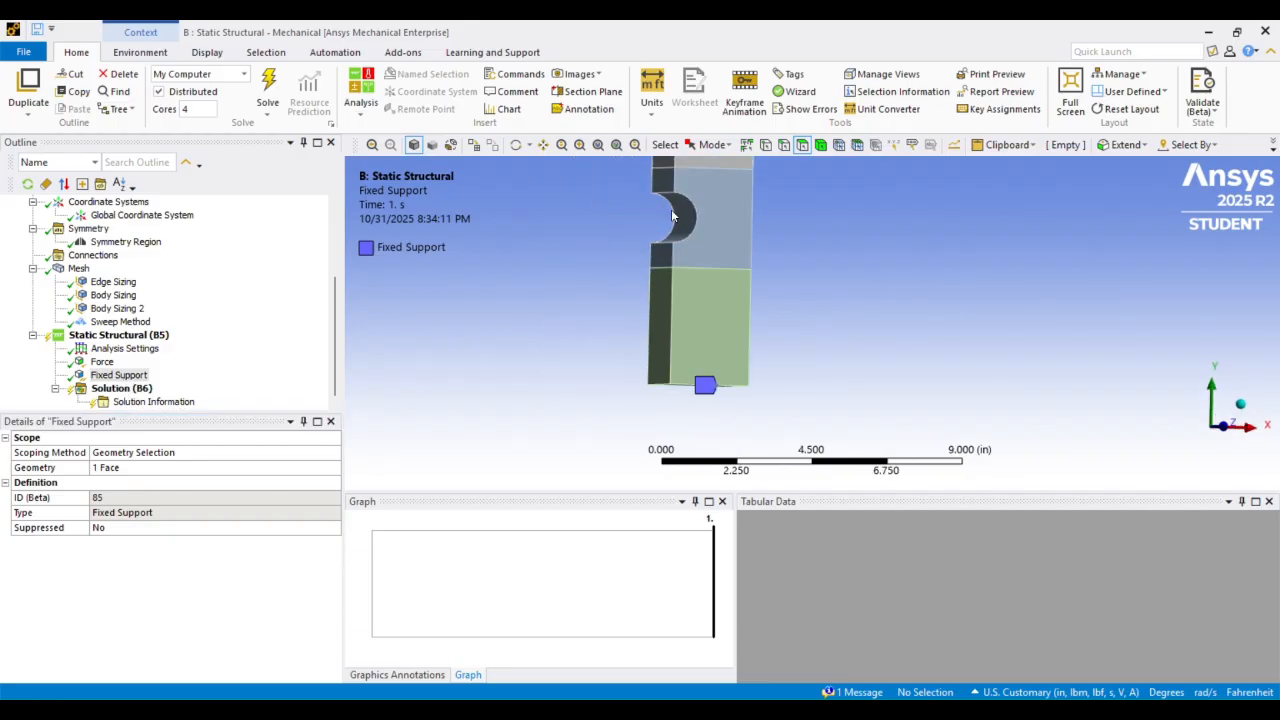
left_click_drag(693, 233, 682, 298)
scroll(691, 248, "down", 3)
middle_click_drag(692, 238, 709, 247)
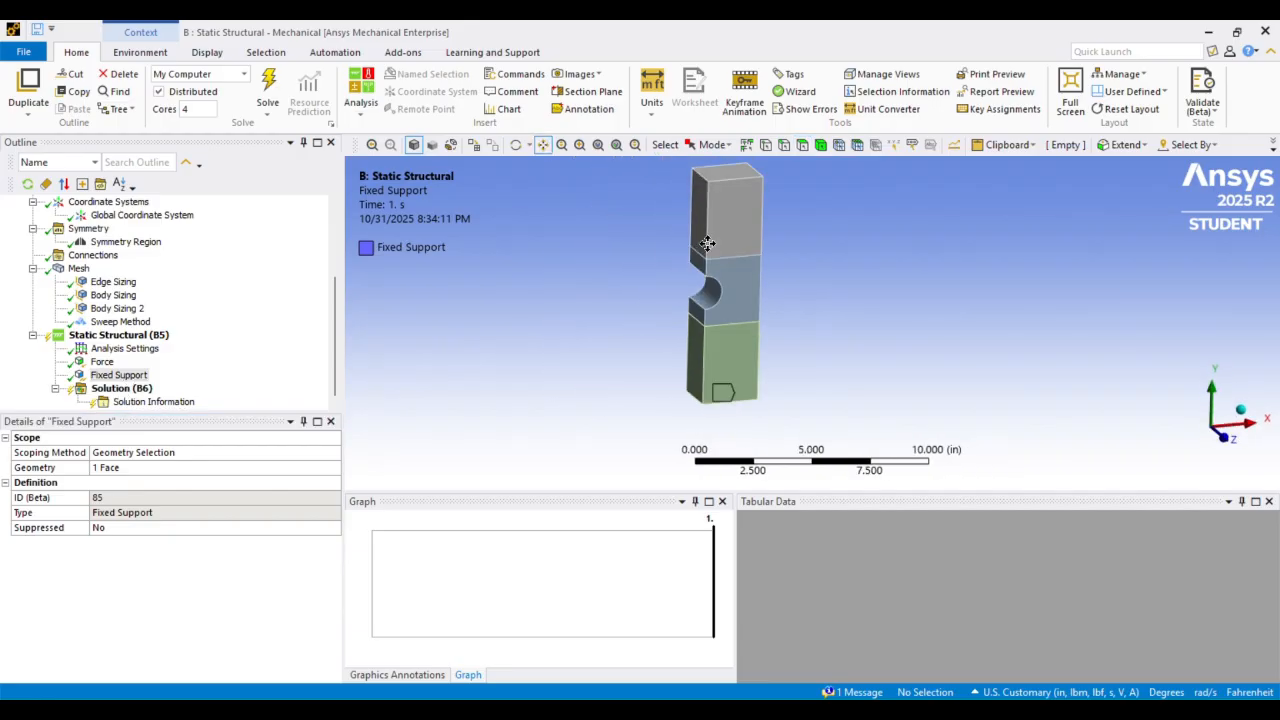
left_click_drag(709, 247, 697, 256)
left_click(121, 388)
right_click(121, 389)
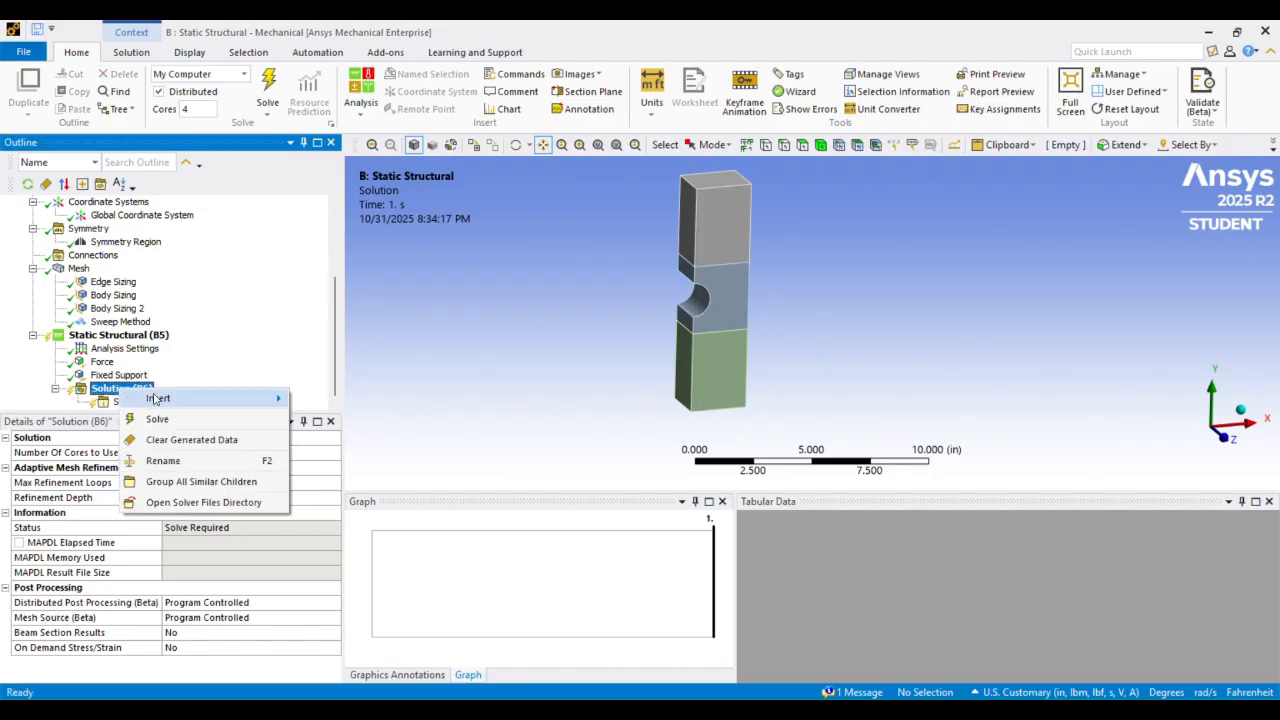
mouse_move(243, 397)
left_click(113, 395)
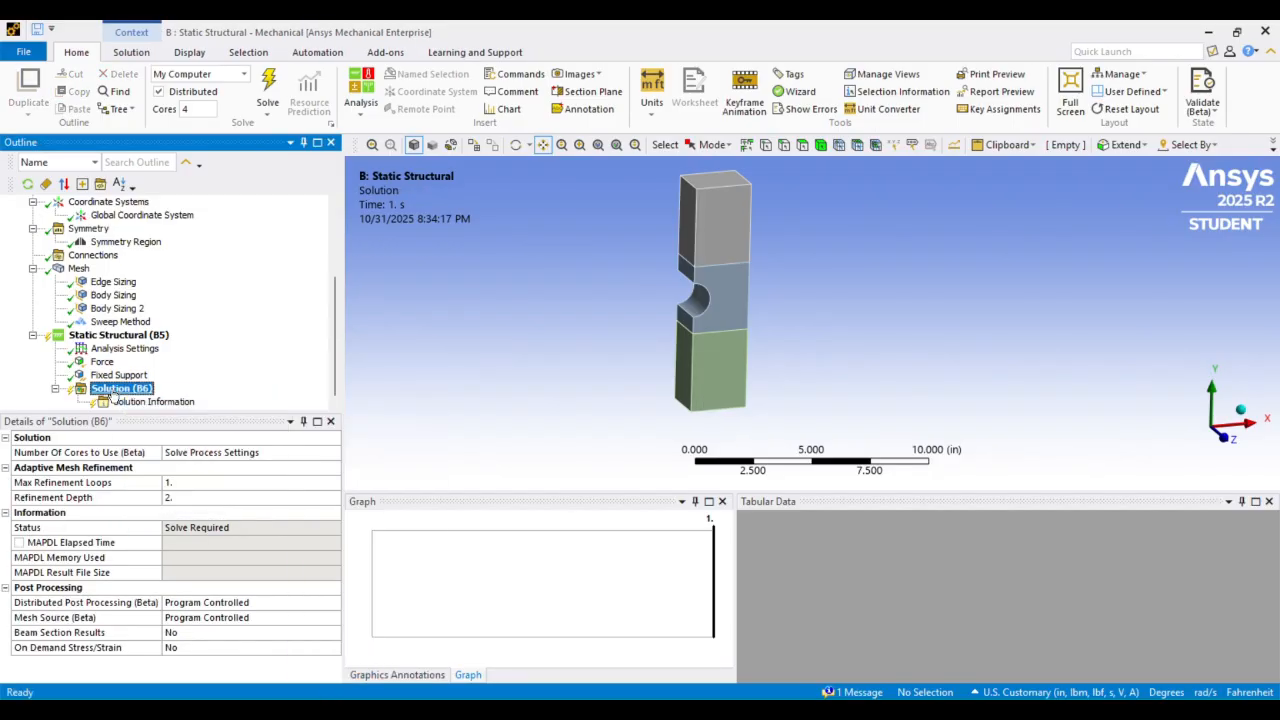
right_click(113, 391)
mouse_move(200, 399)
mouse_move(312, 403)
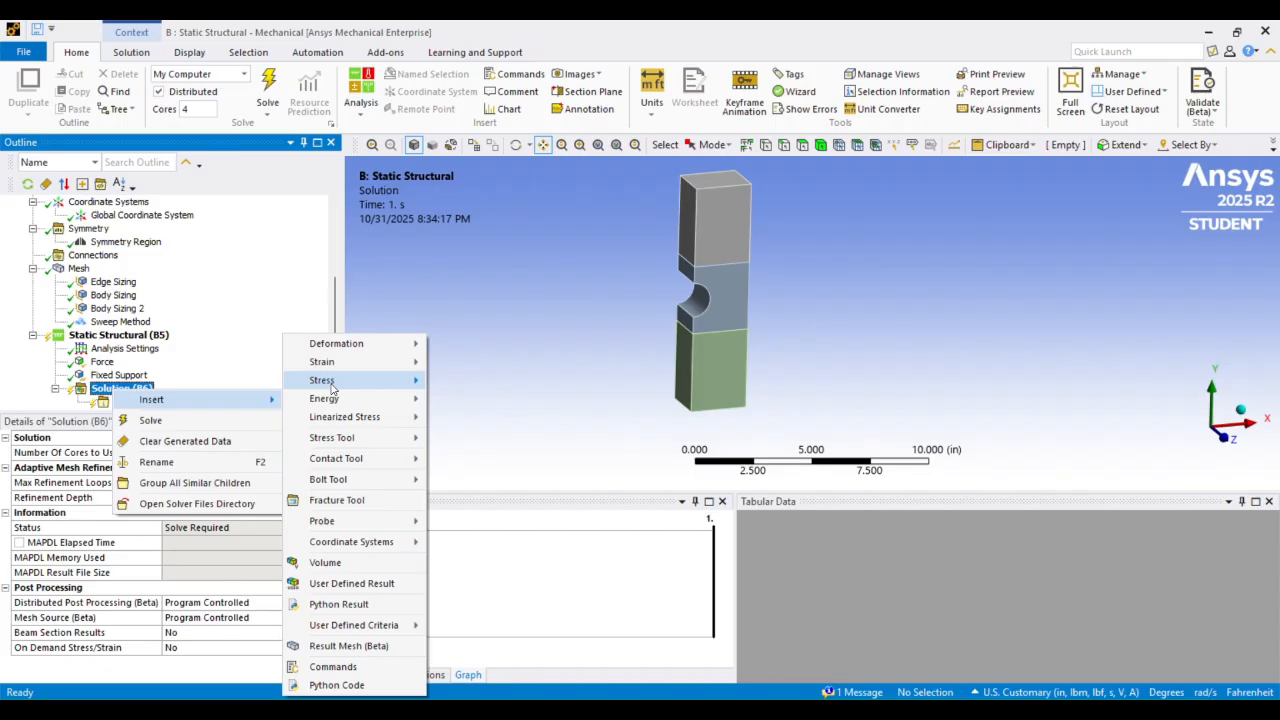
mouse_move(410, 382)
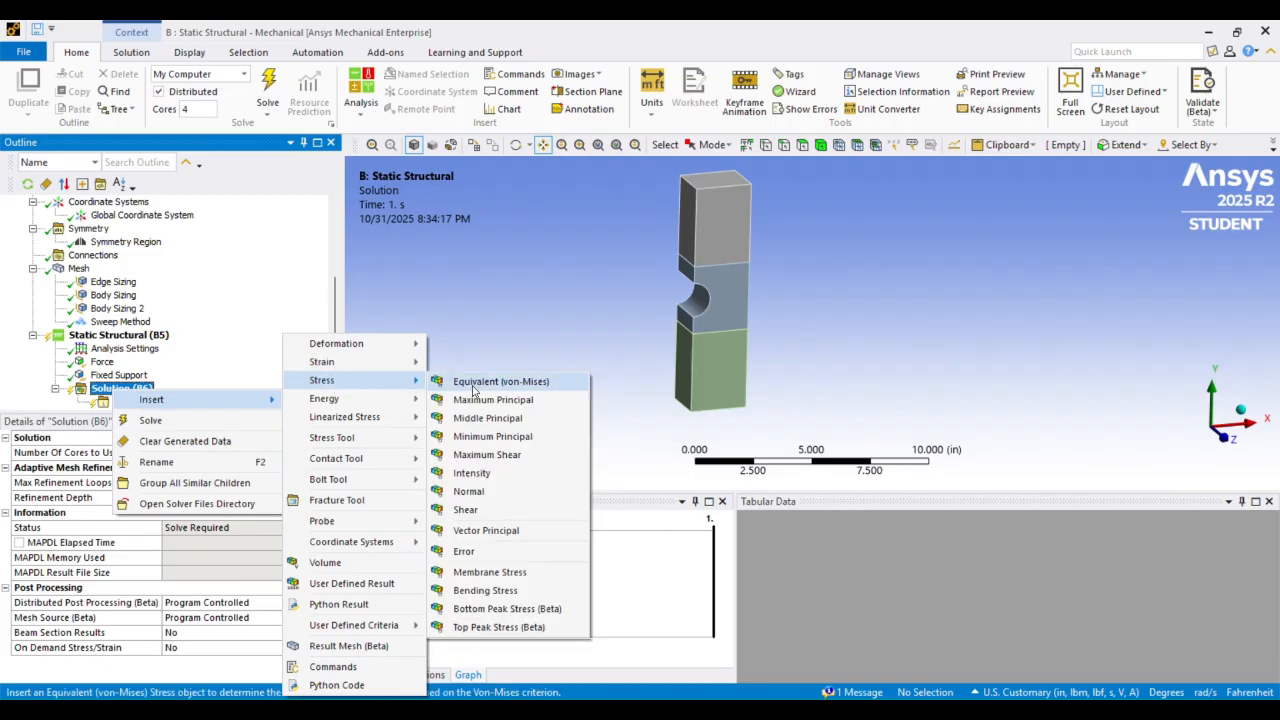
left_click(500, 491)
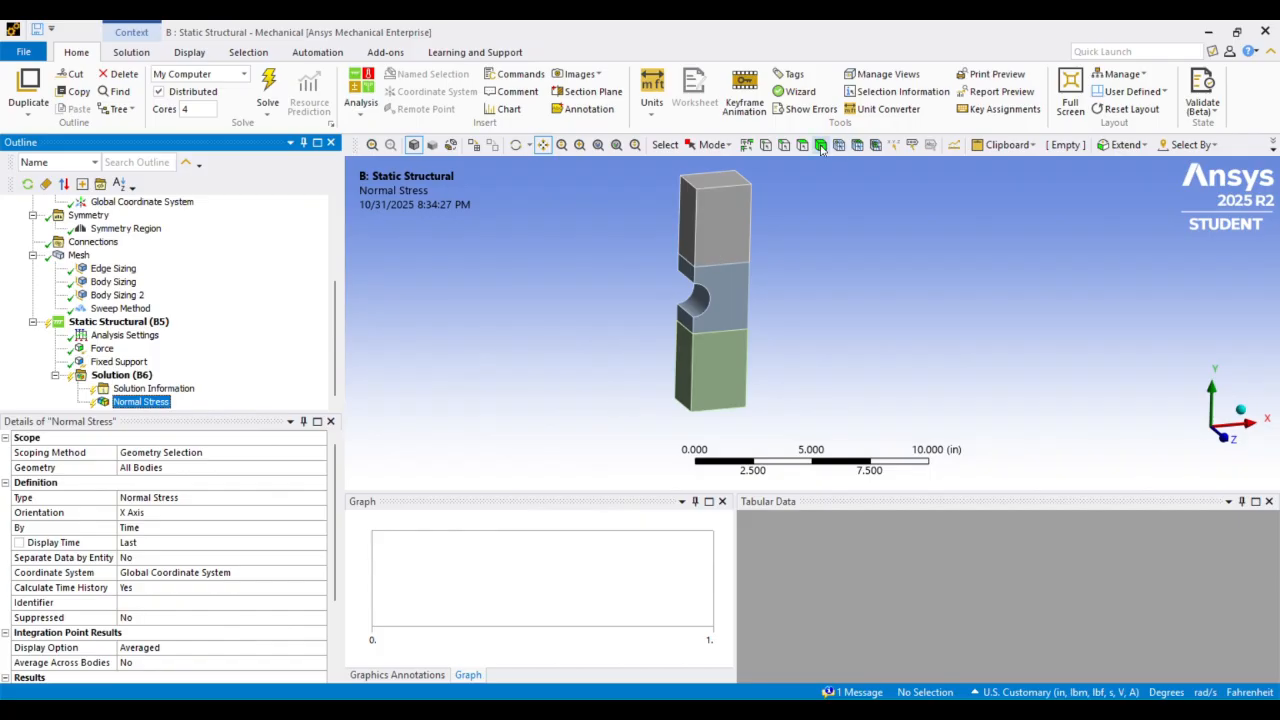
Scope the Normal Stress result to the middle notched body
left_click(711, 272)
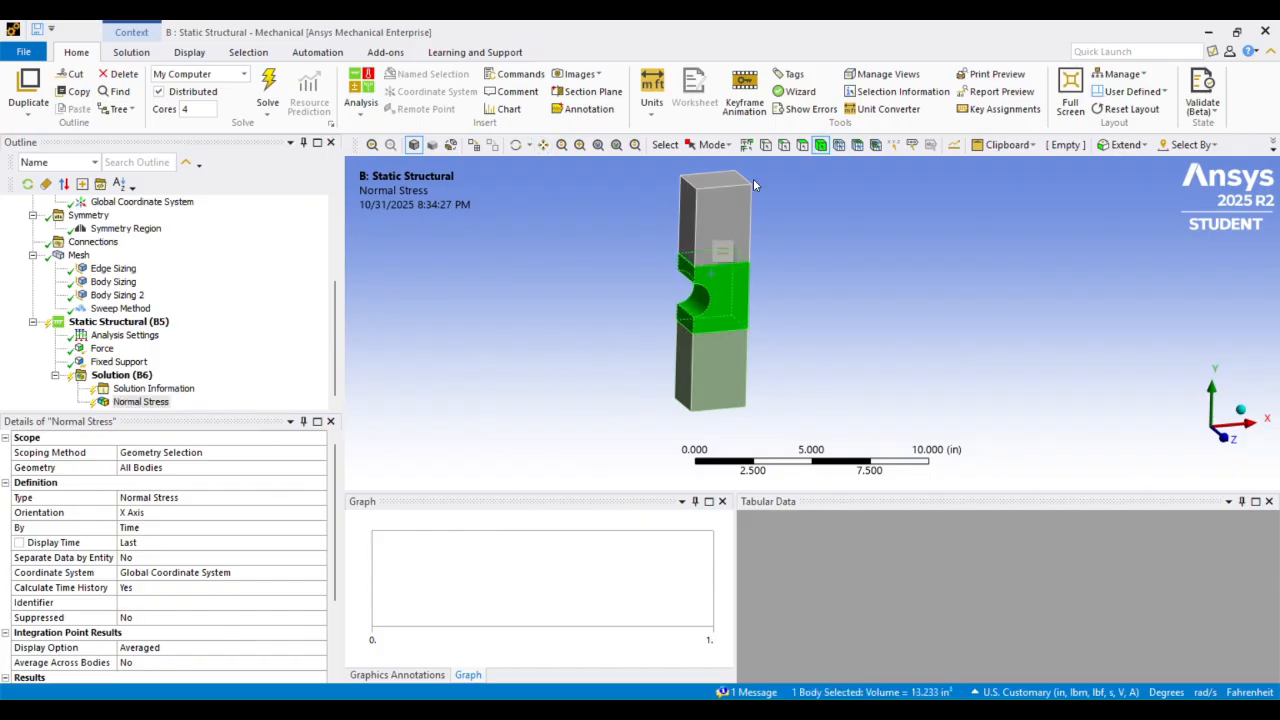
left_click(157, 469)
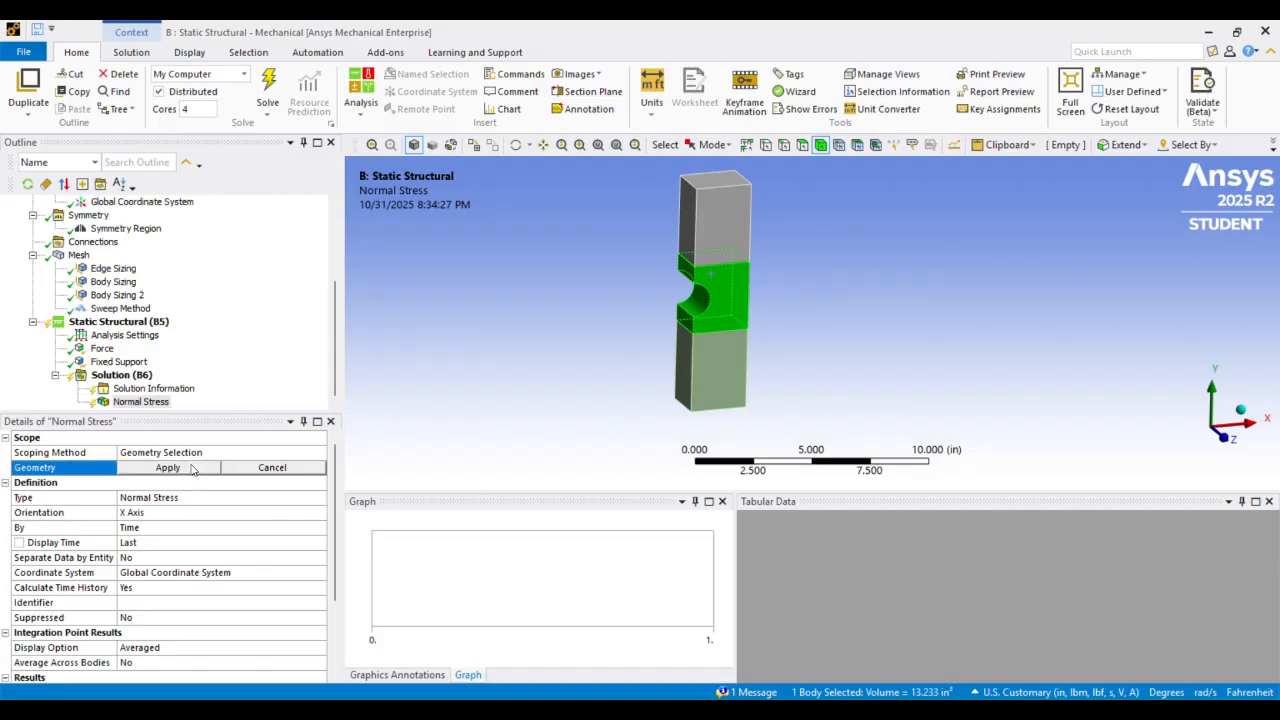
left_click(162, 468)
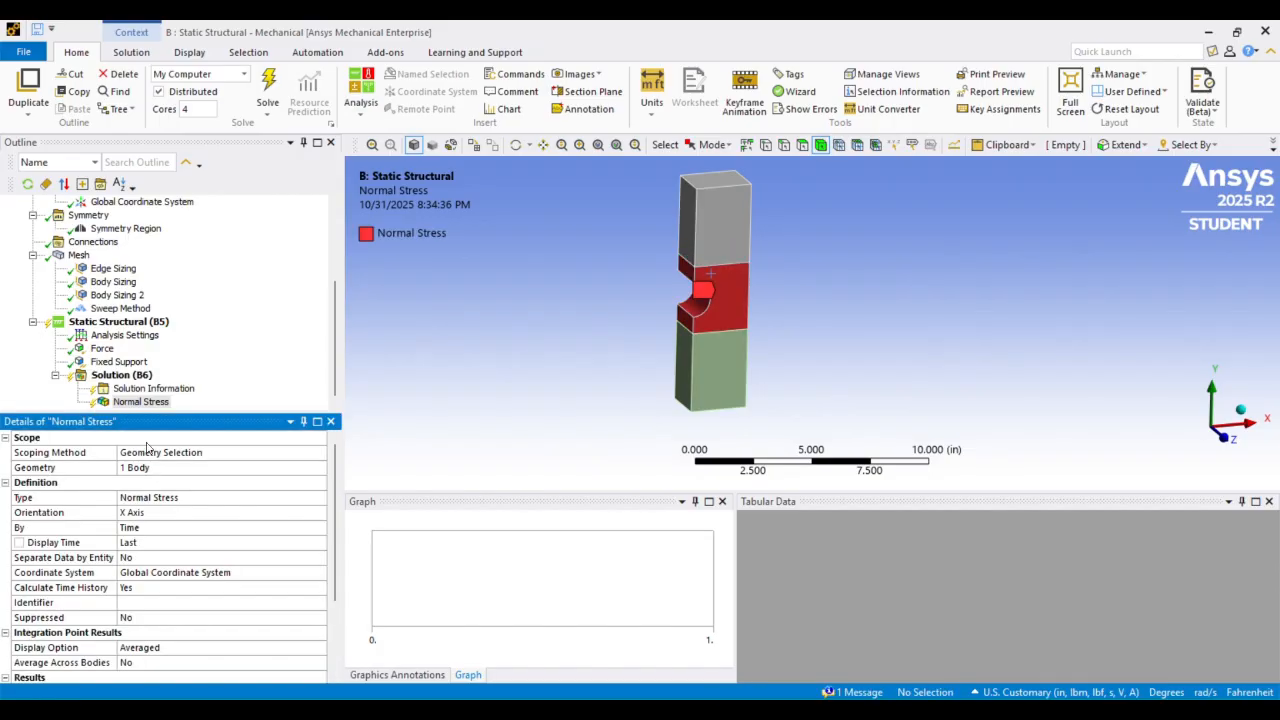
Insert Maximum Principal Stress and Equivalent (von-Mises) Stress results under the solution
left_click(137, 379)
right_click(137, 379)
mouse_move(177, 388)
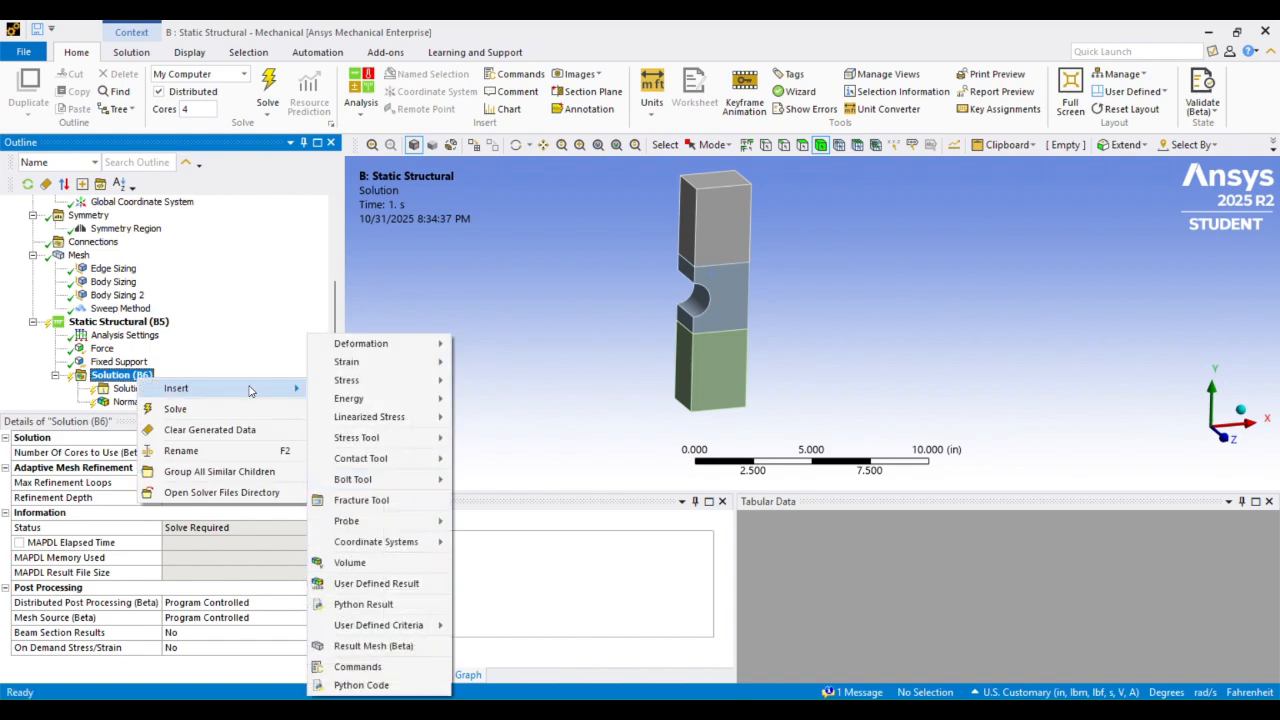
mouse_move(383, 380)
left_click(515, 399)
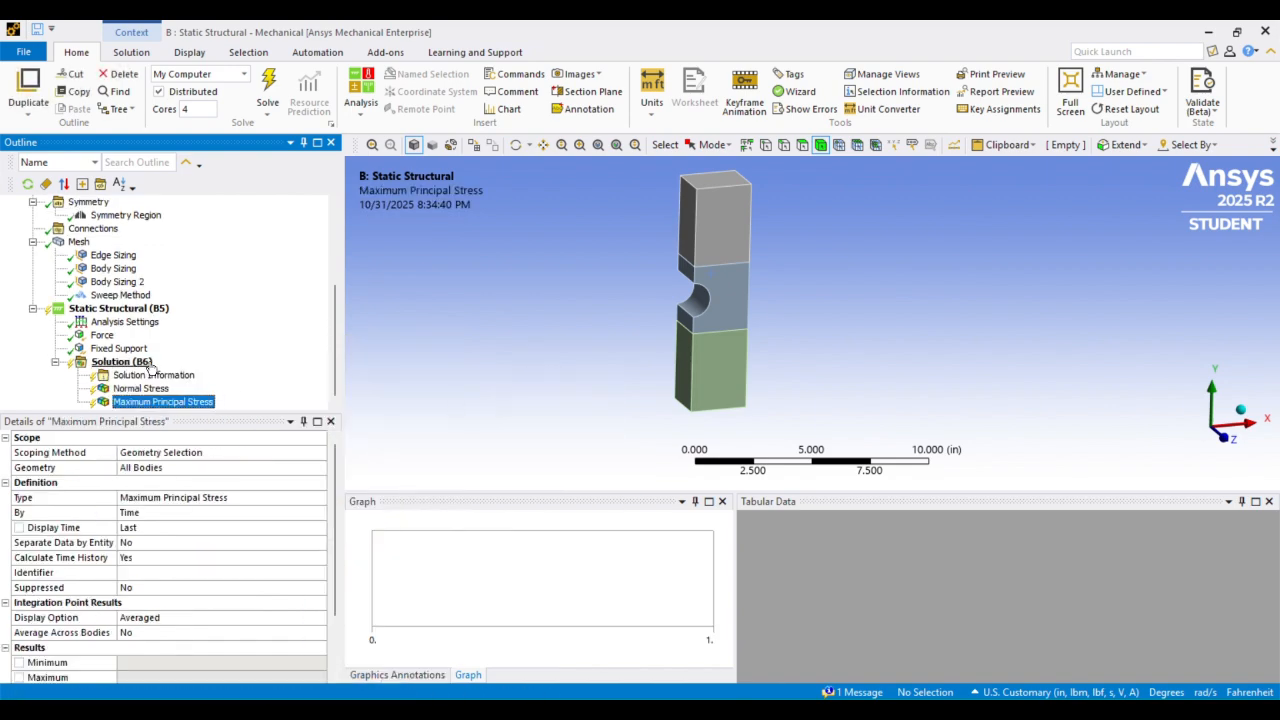
right_click(144, 364)
mouse_move(263, 375)
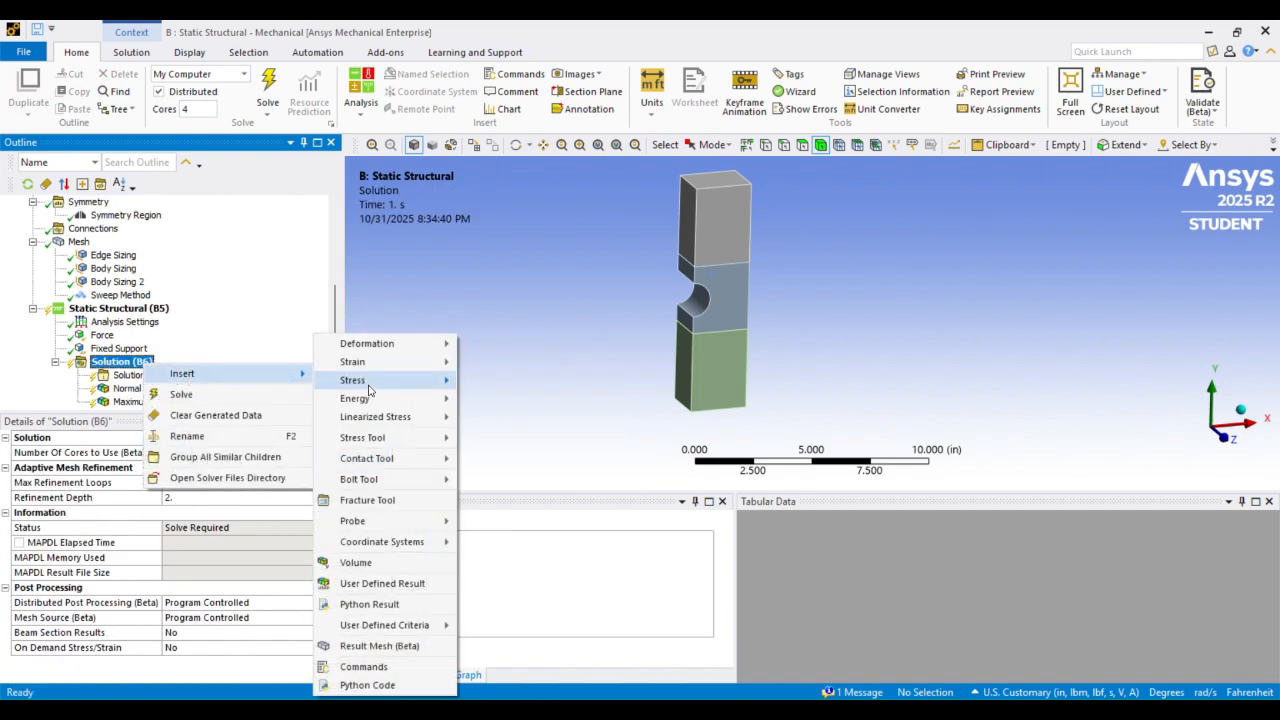
mouse_move(422, 377)
left_click(531, 381)
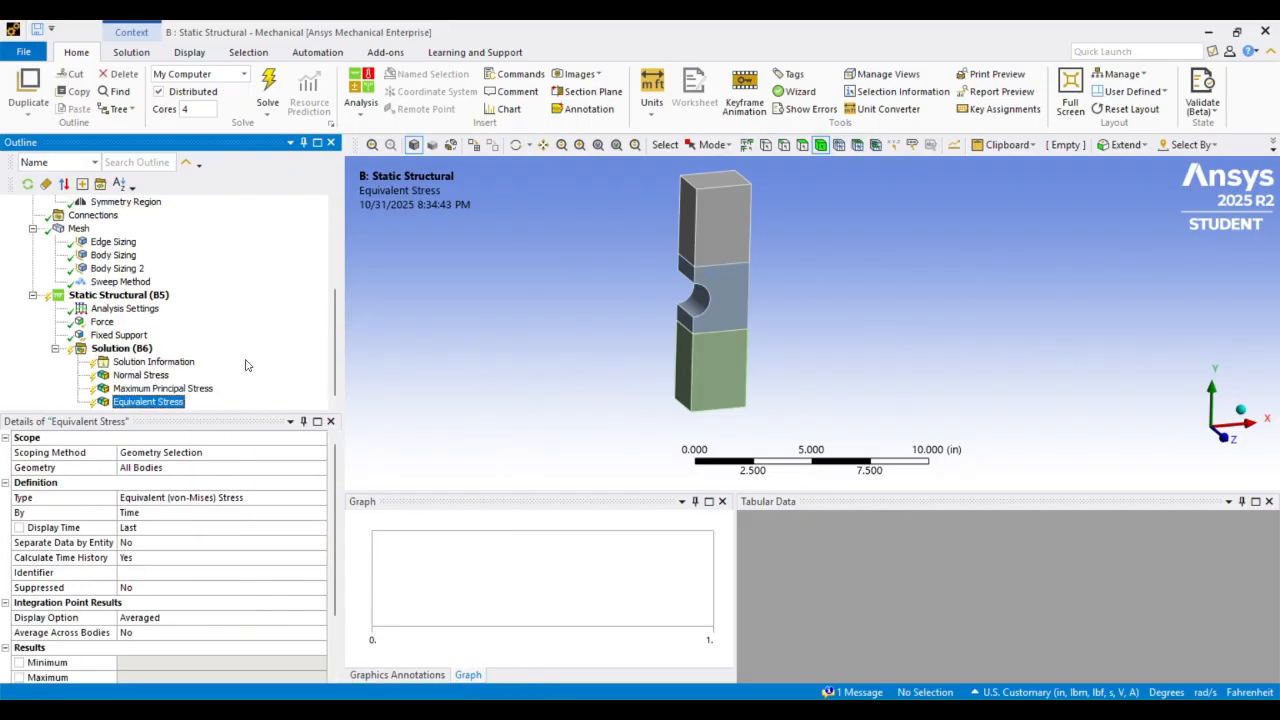
Insert an Equivalent Plastic Strain result under the solution
left_click(133, 350)
right_click(133, 350)
mouse_move(205, 358)
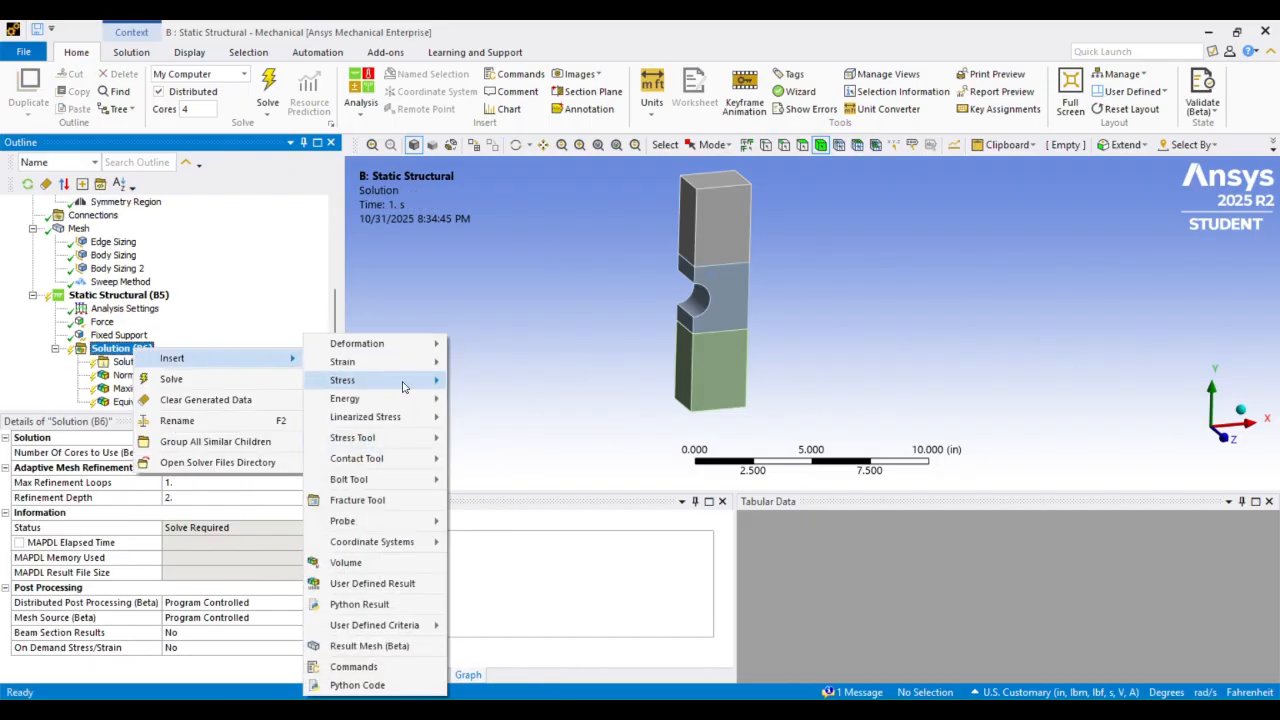
mouse_move(420, 362)
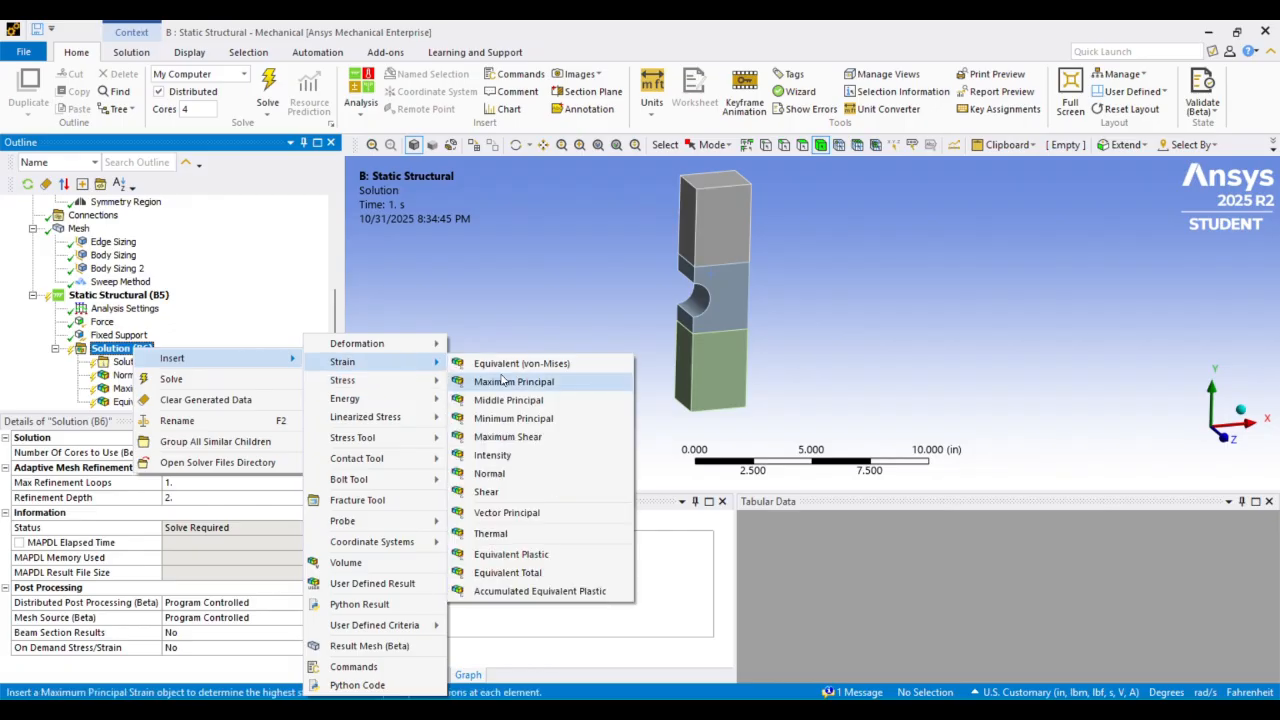
left_click(530, 556)
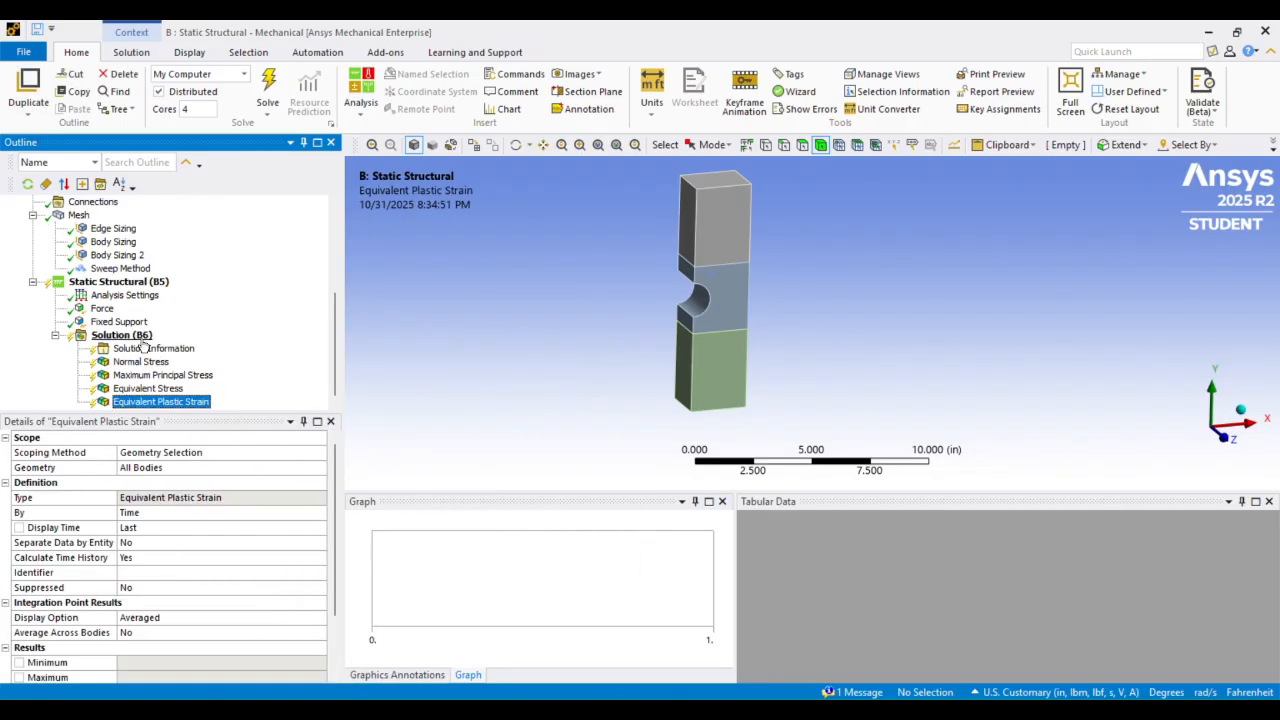
Insert Equivalent Total Strain and Equivalent (von-Mises) elastic strain results under the solution
right_click(125, 336)
mouse_move(193, 354)
mouse_move(365, 380)
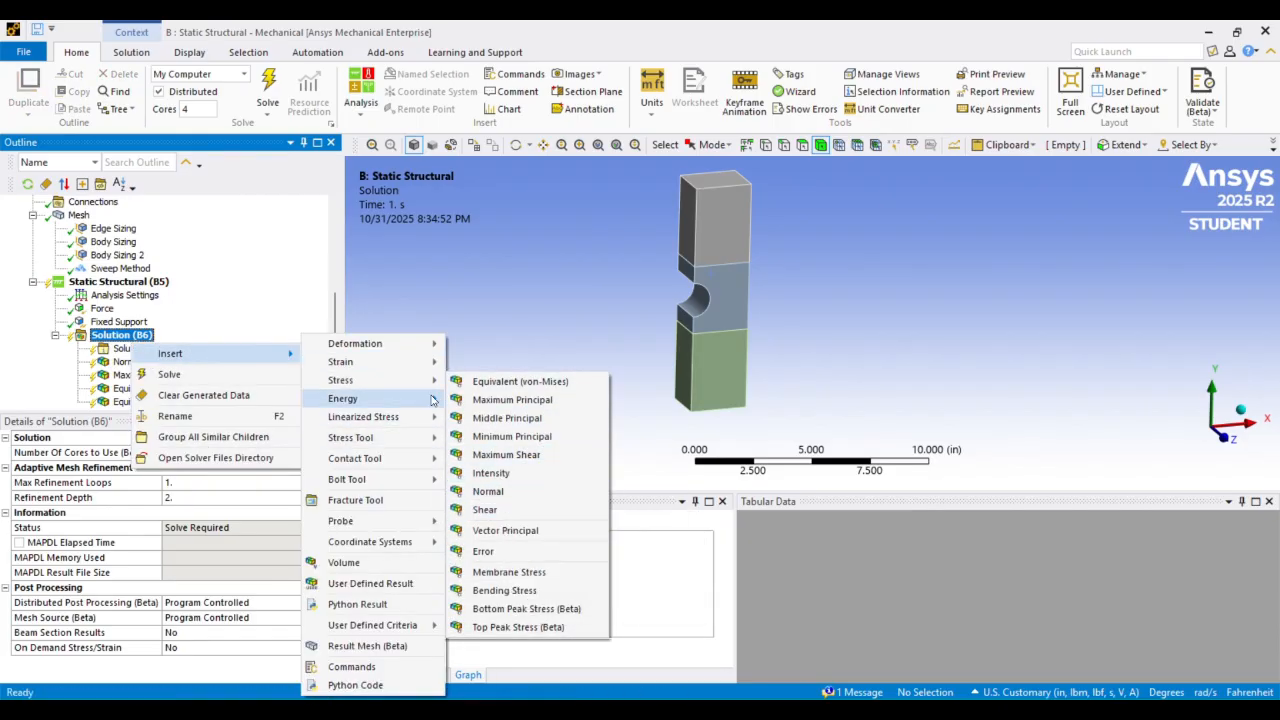
mouse_move(395, 362)
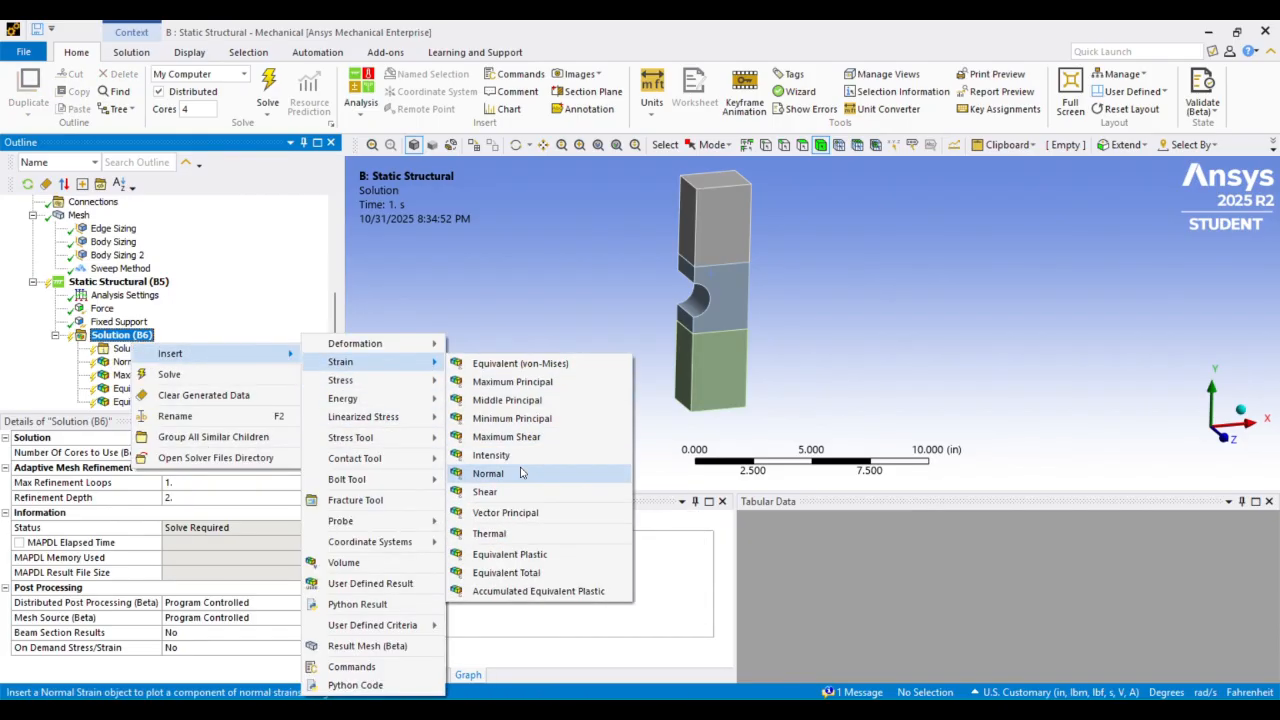
left_click(508, 573)
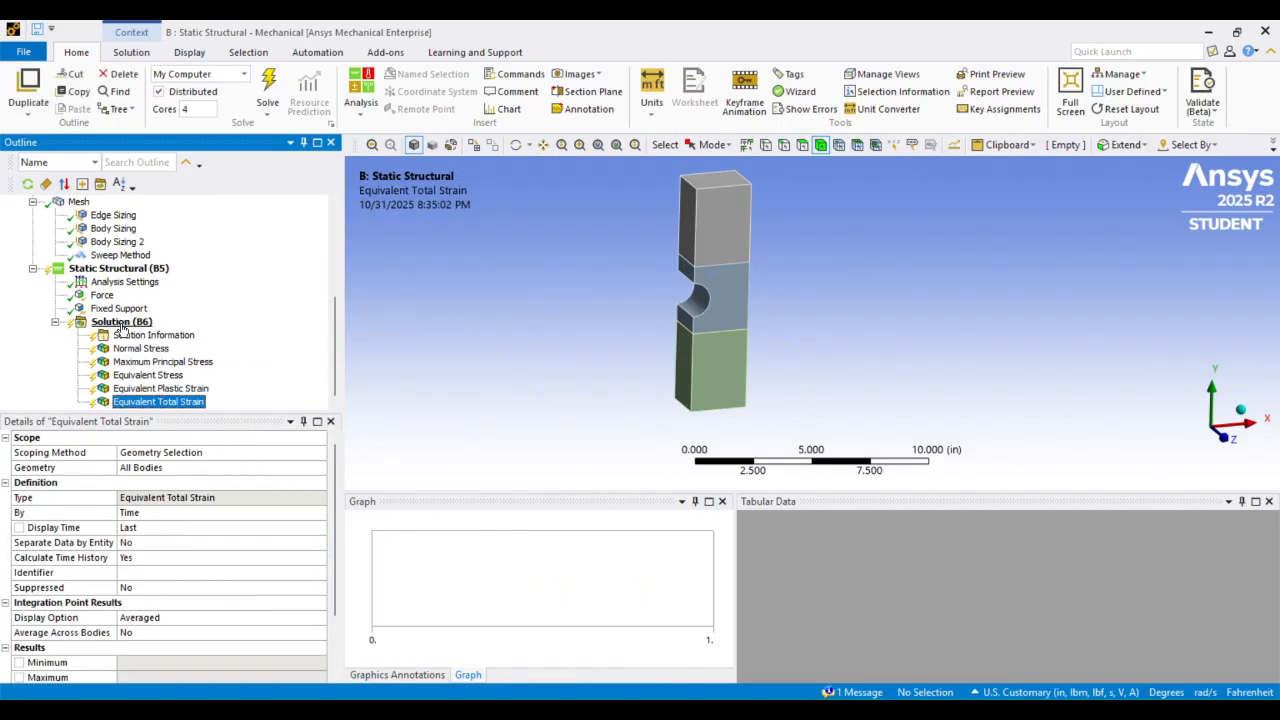
right_click(120, 325)
mouse_move(371, 362)
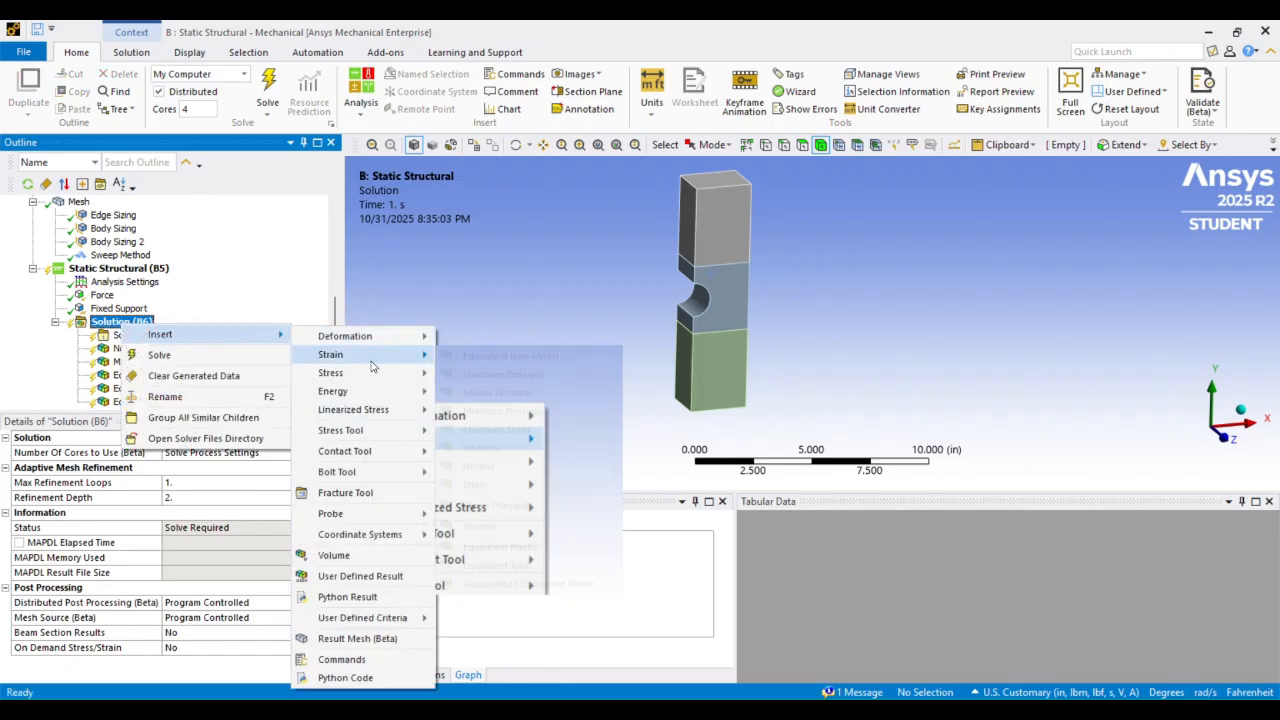
left_click(505, 355)
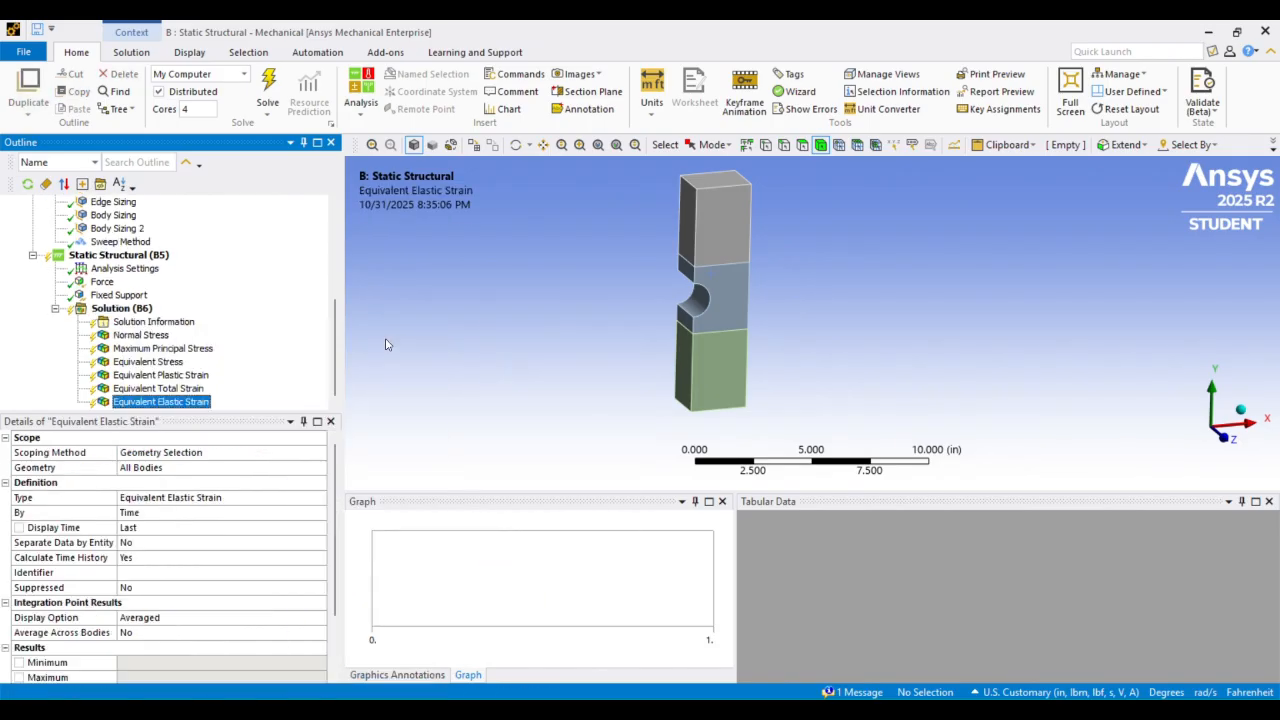
Scope the Maximum Principal Stress and Equivalent Stress results to the middle notched body
left_click(165, 349)
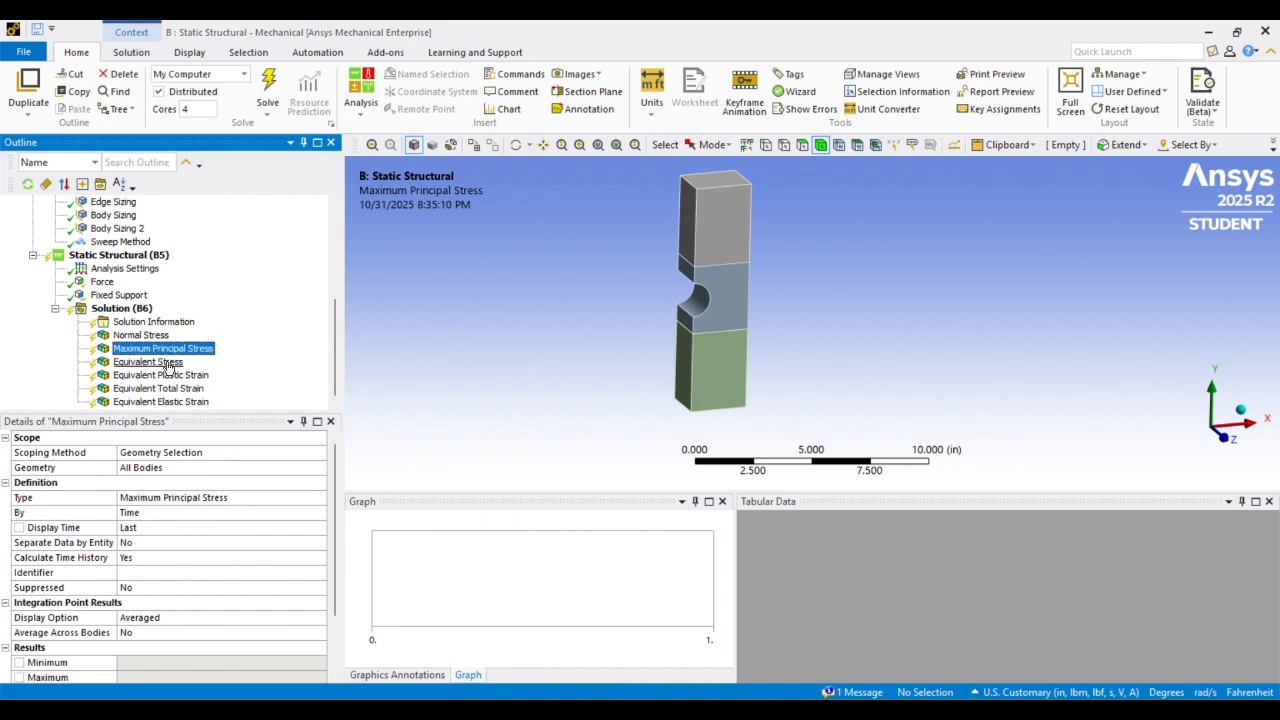
left_click(727, 290)
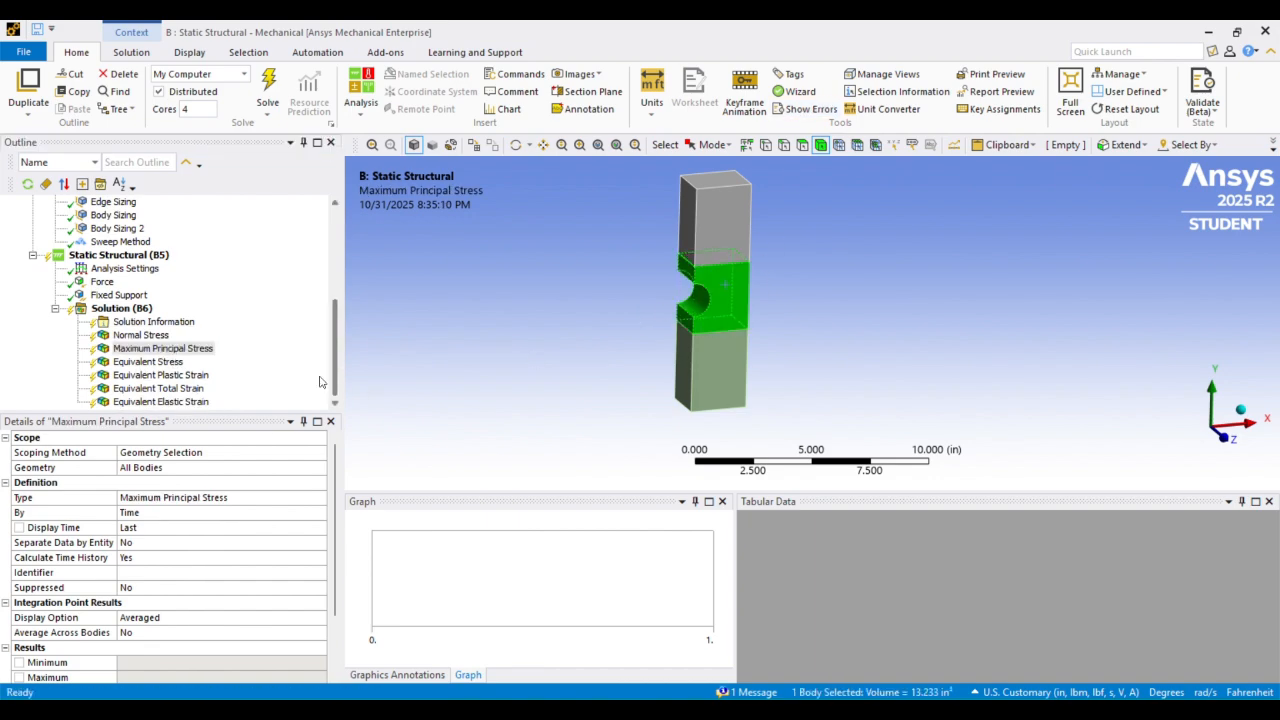
left_click(148, 362)
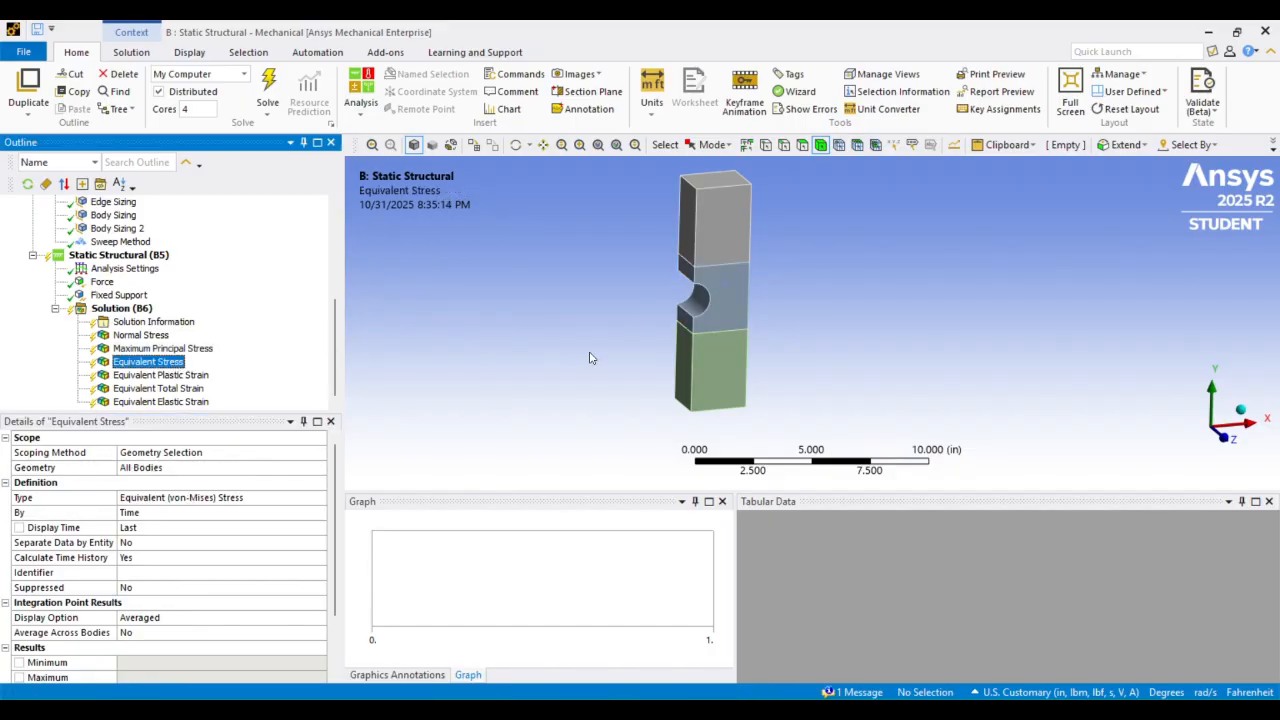
left_click(742, 320)
left_click(167, 468)
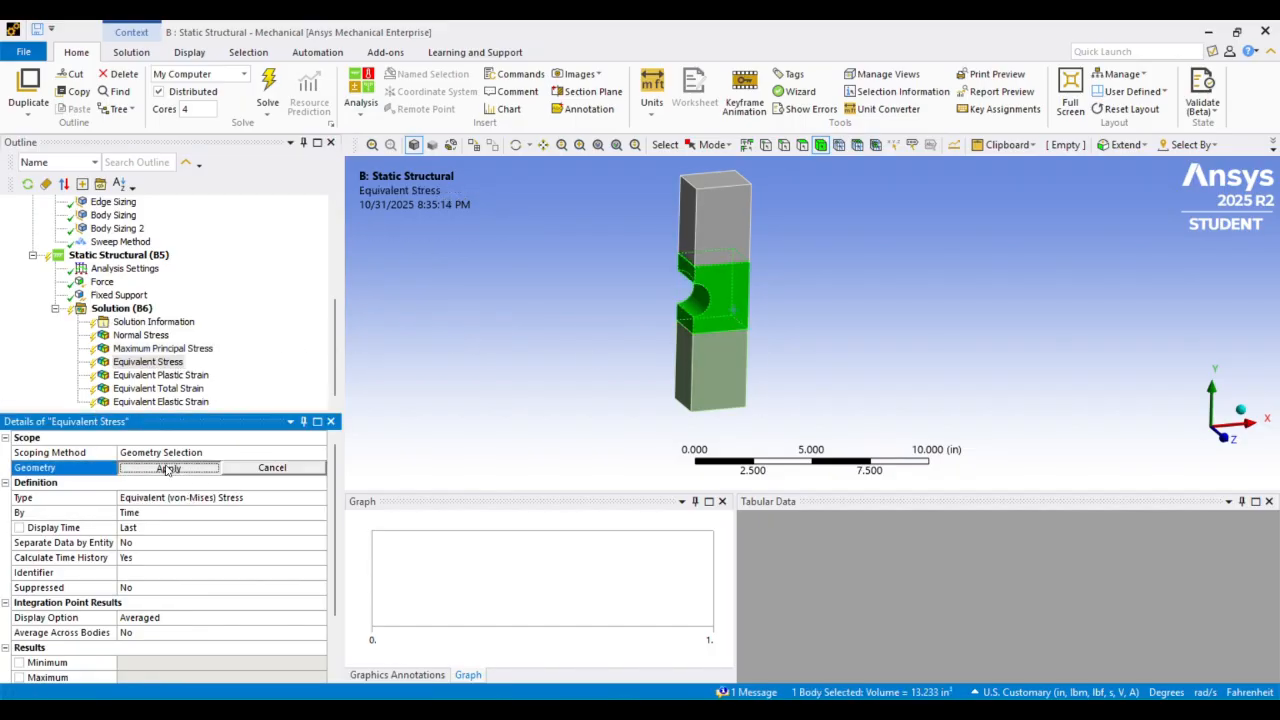
left_click(142, 468)
Scope the Equivalent Plastic Strain and Equivalent Total Strain results to the middle notched body
left_click(160, 375)
left_click(704, 310)
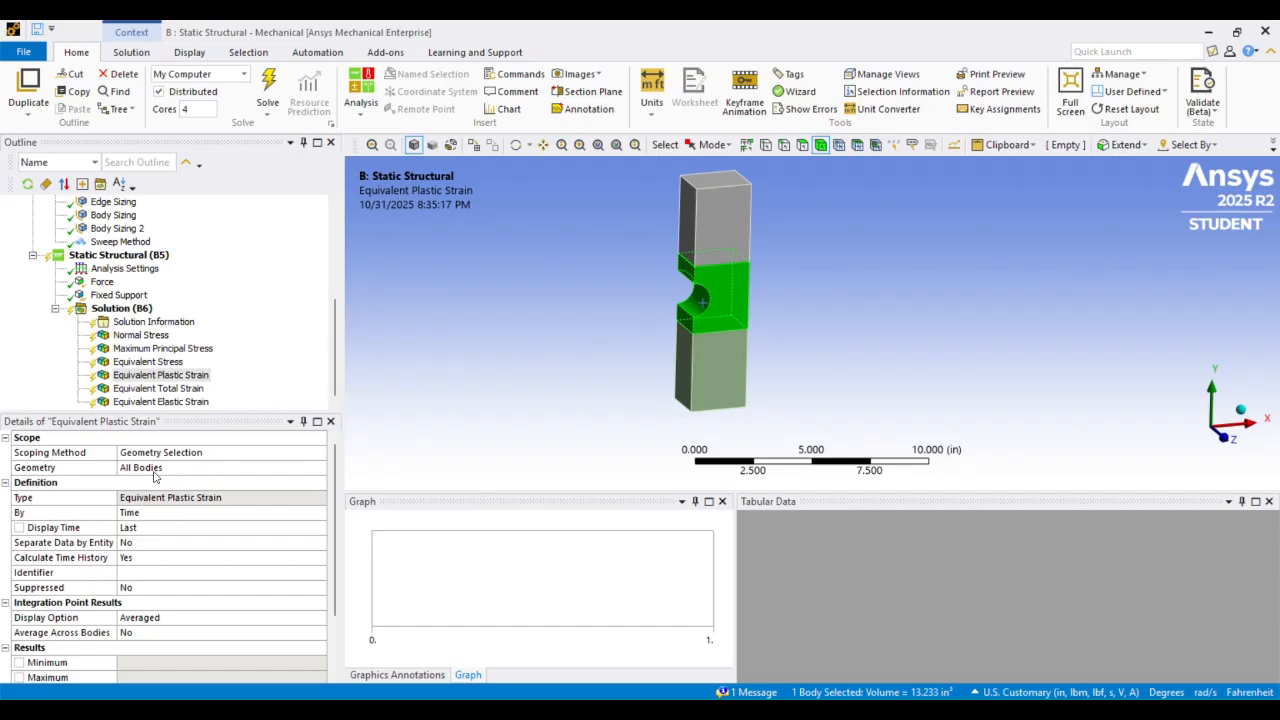
left_click(167, 468)
left_click(142, 468)
left_click(158, 388)
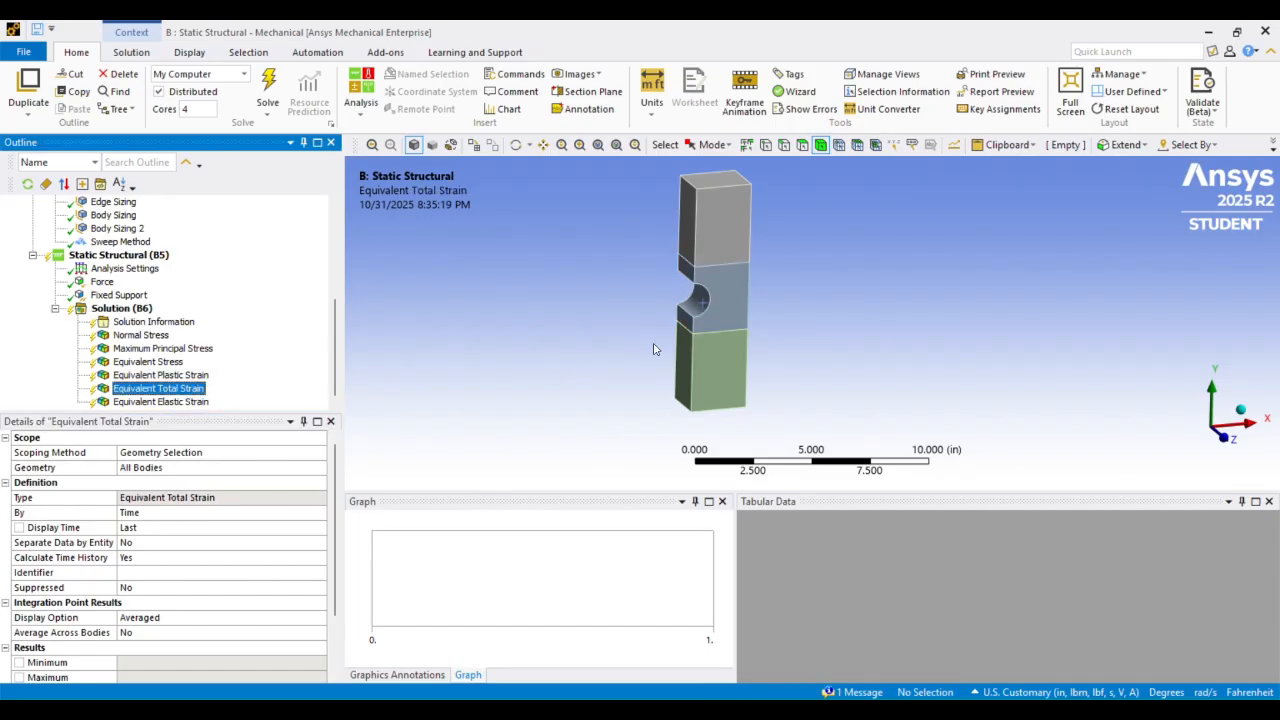
left_click(704, 310)
left_click(167, 468)
left_click(142, 468)
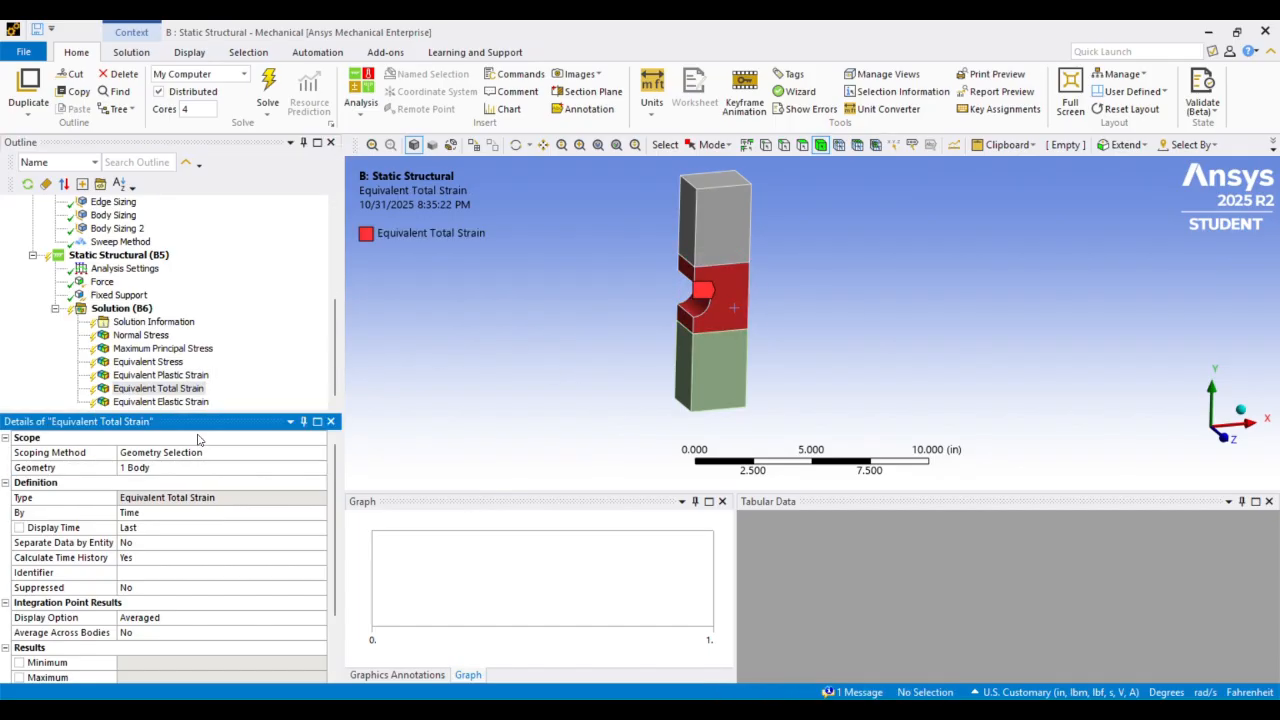
Scope the Equivalent Elastic Strain result to the middle notched body
left_click(160, 401)
left_click(702, 315)
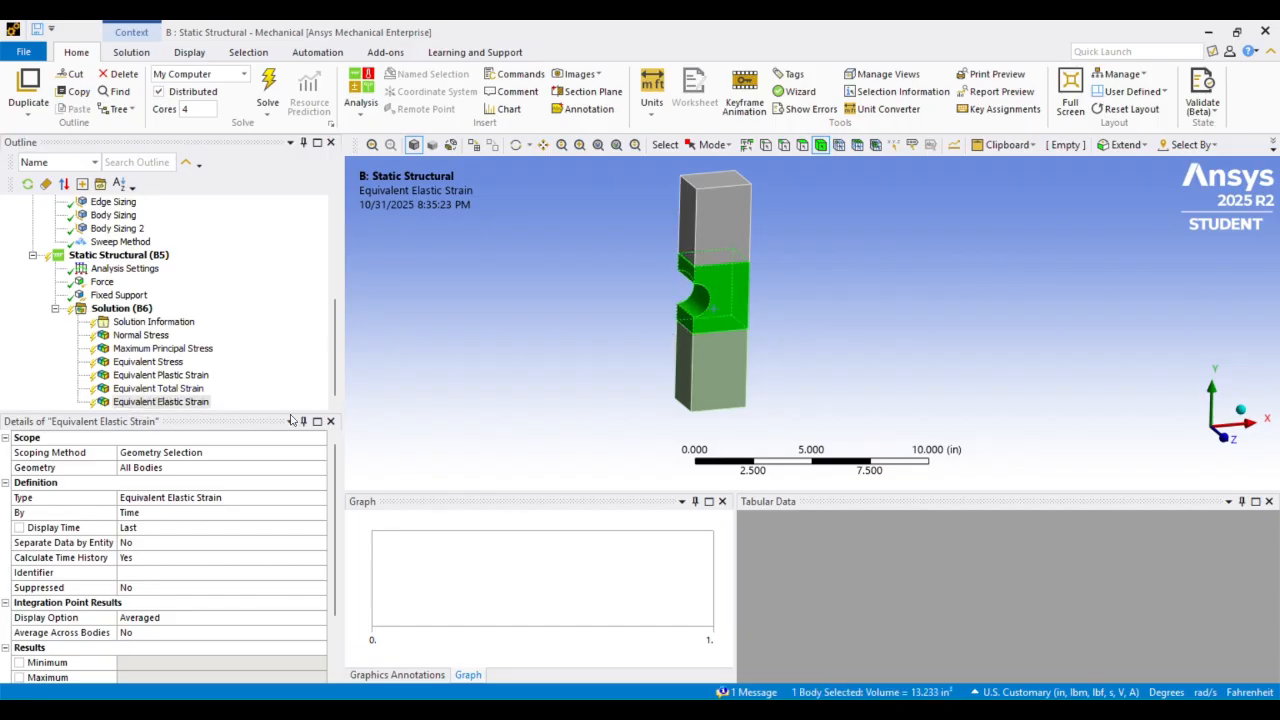
left_click(142, 468)
left_click(142, 468)
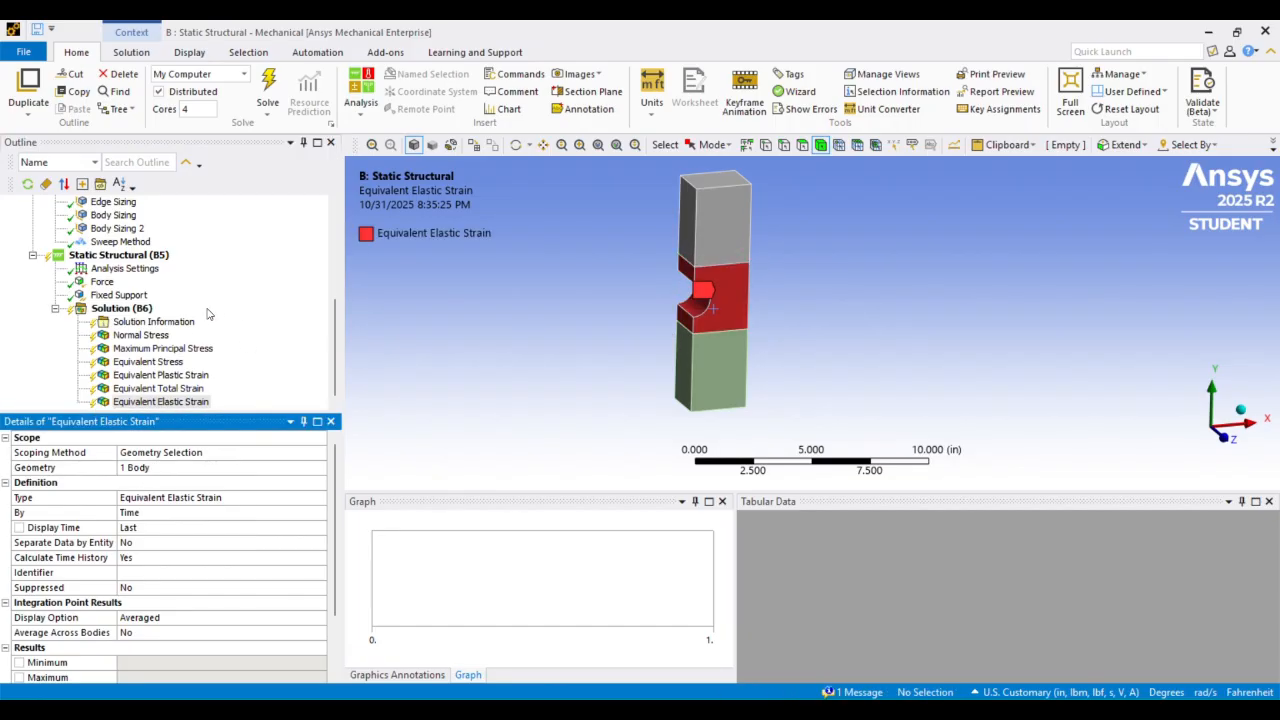
Review the model setup: the part's material assignment, symmetry region, mesh, loads and supports, and solution settings
scroll(205, 315, "up", 5)
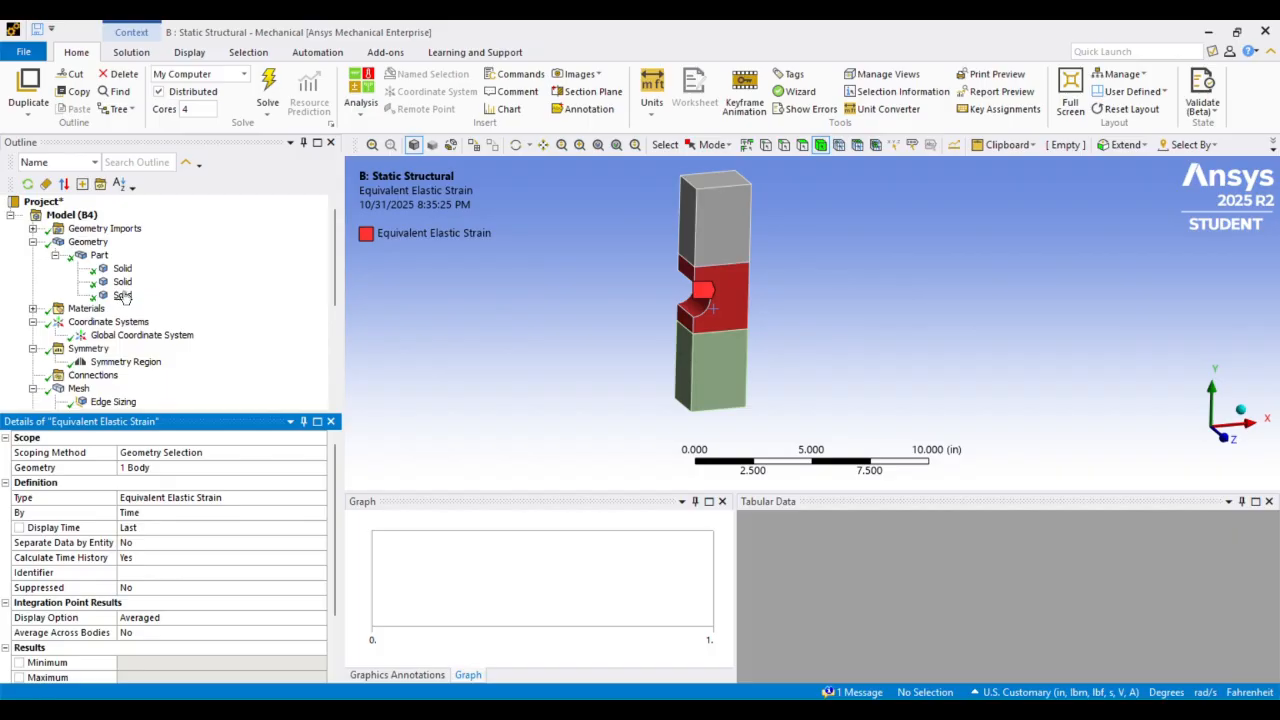
left_click(99, 256)
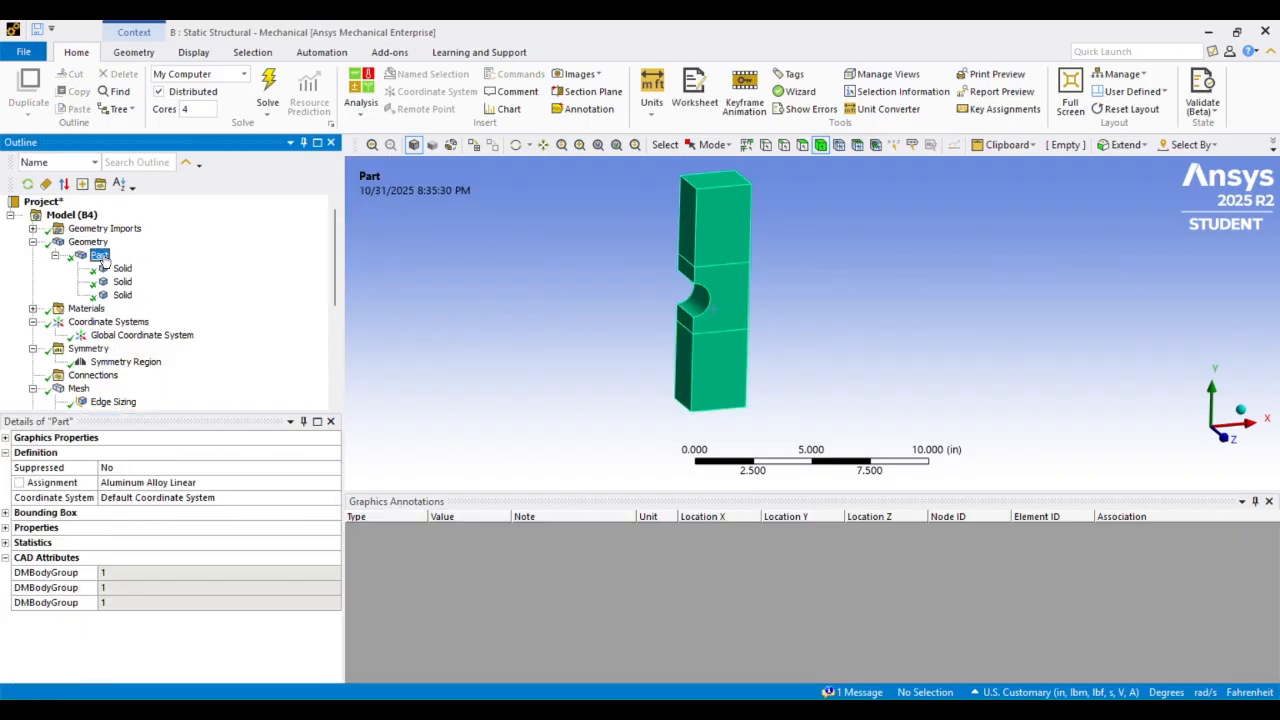
scroll(104, 262, "down", 1)
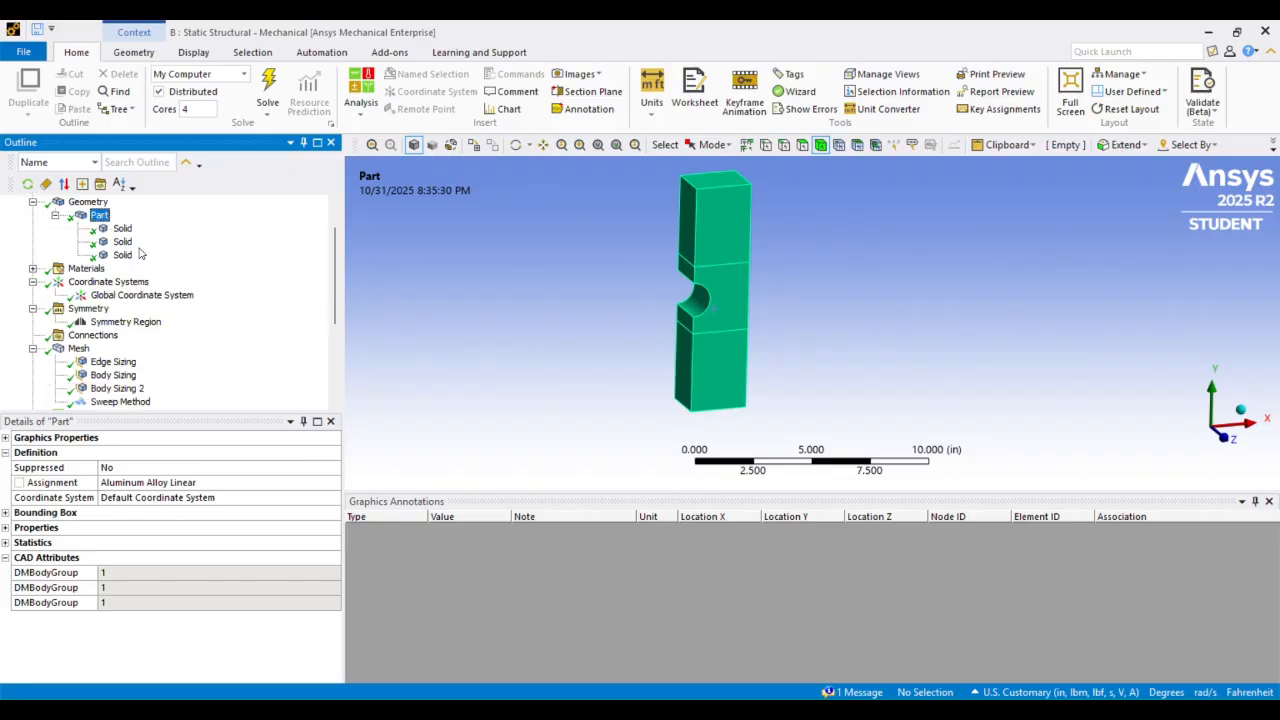
scroll(104, 260, "down", 1)
left_click(110, 283)
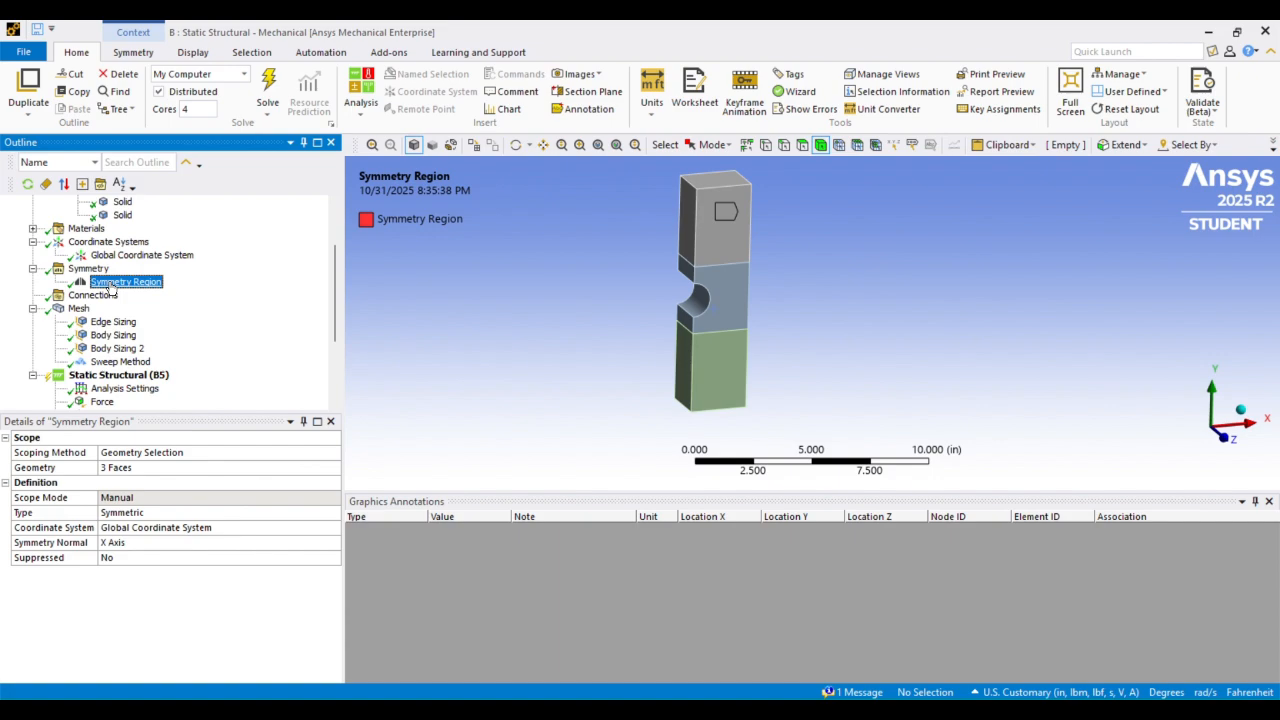
left_click(80, 309)
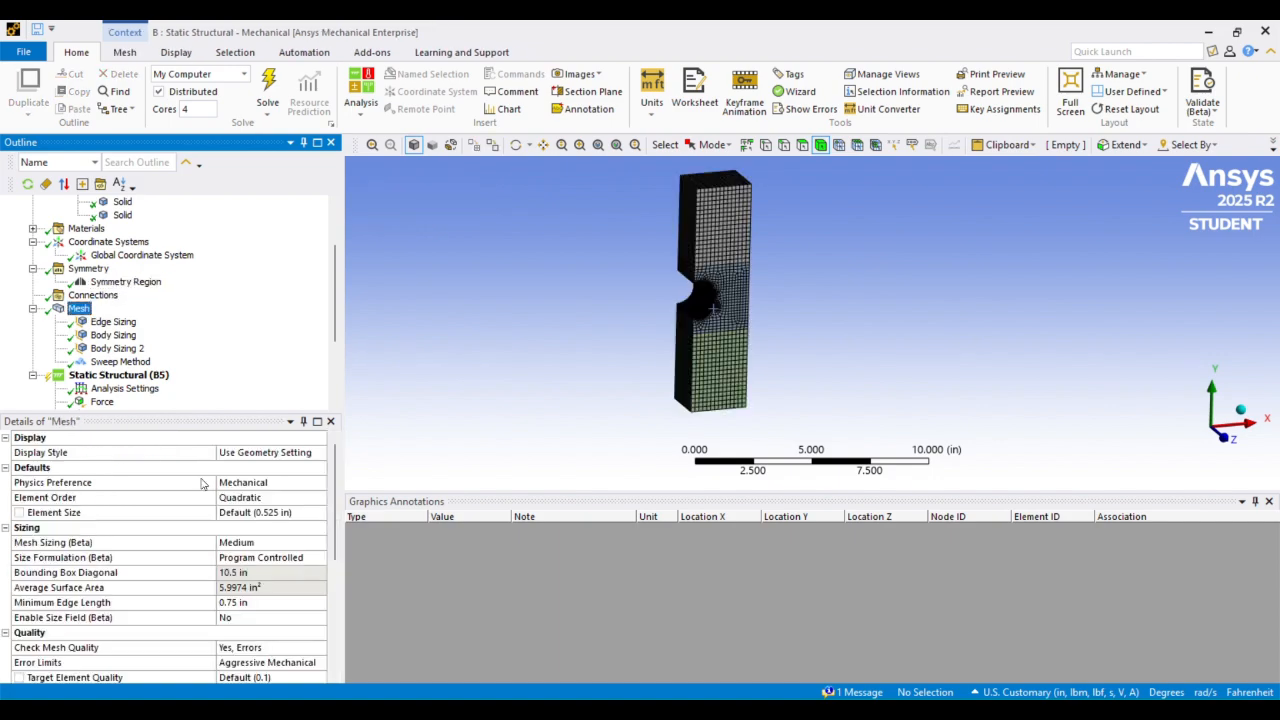
scroll(120, 310, "down", 3)
left_click(118, 255)
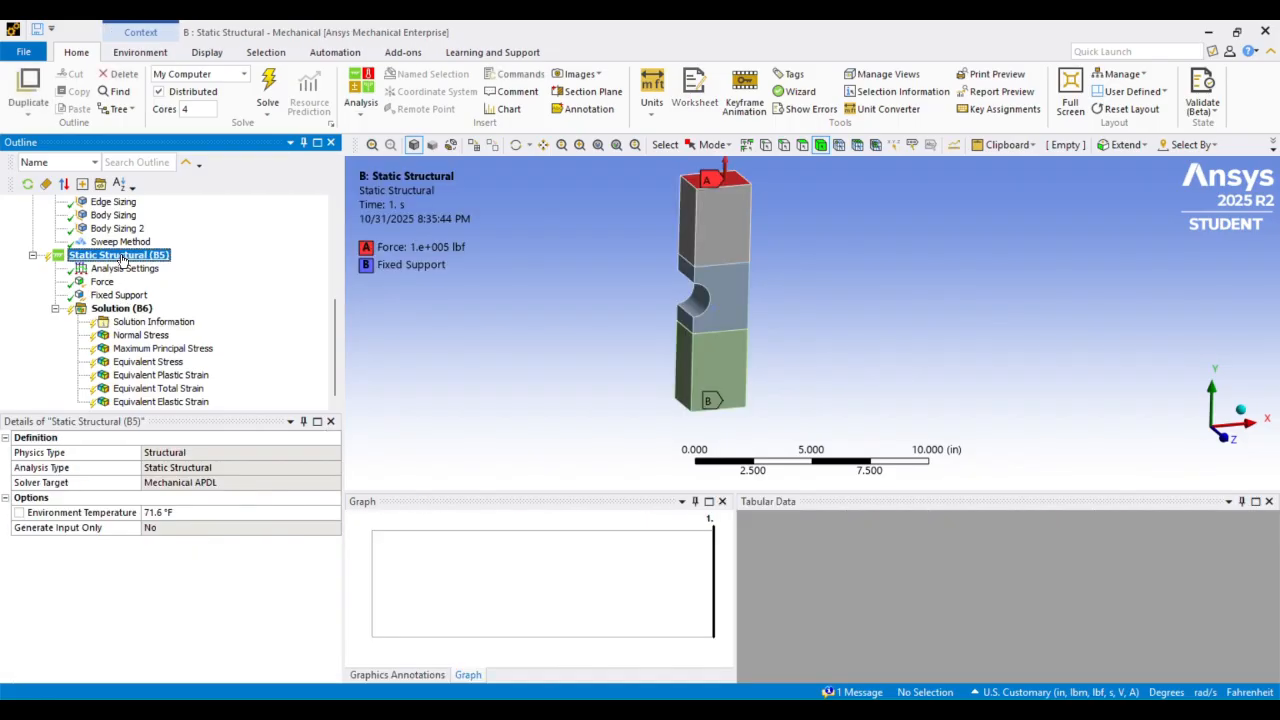
left_click(121, 308)
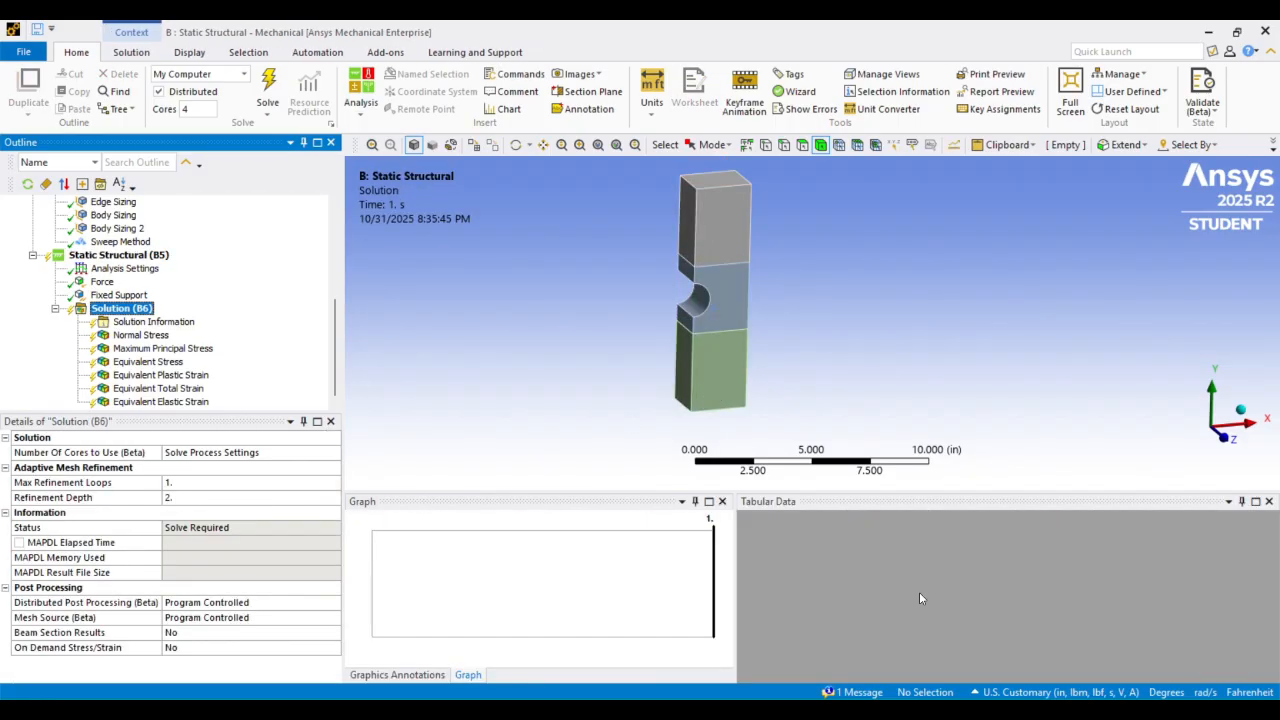
Switch to the Workbench project and check the Beta Options setting among the Appearance options
left_click(892, 712)
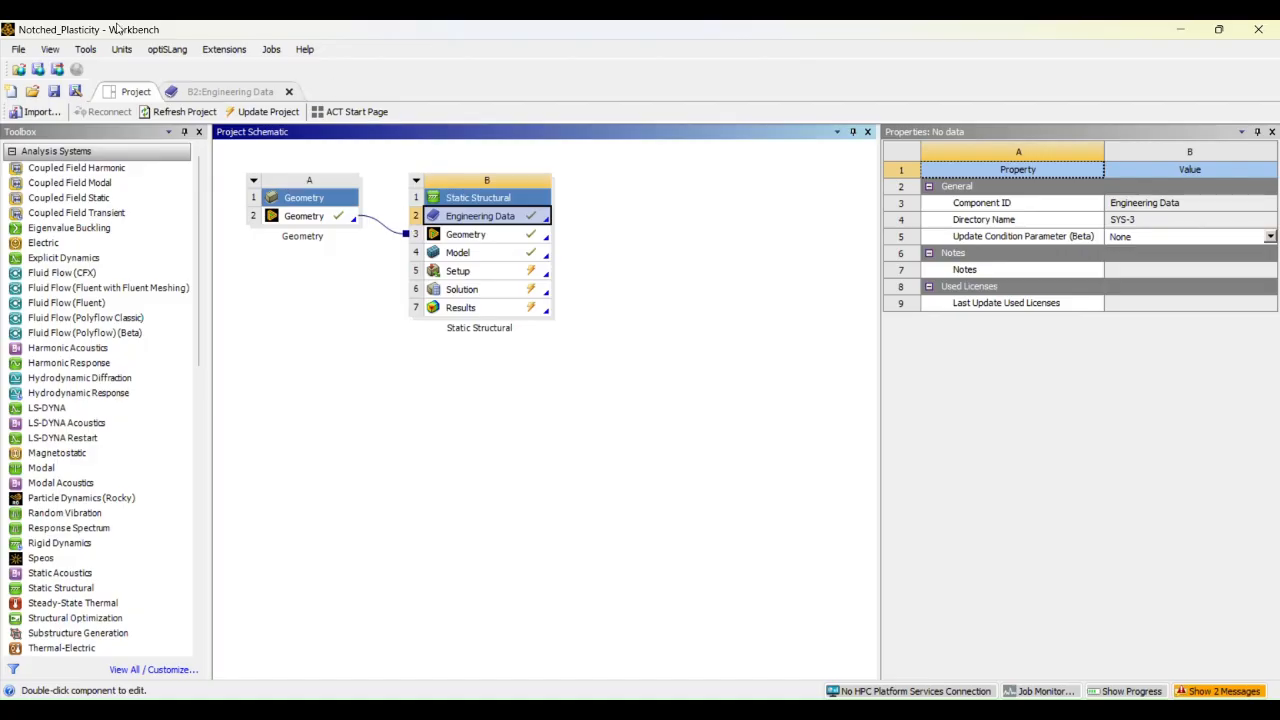
left_click(86, 50)
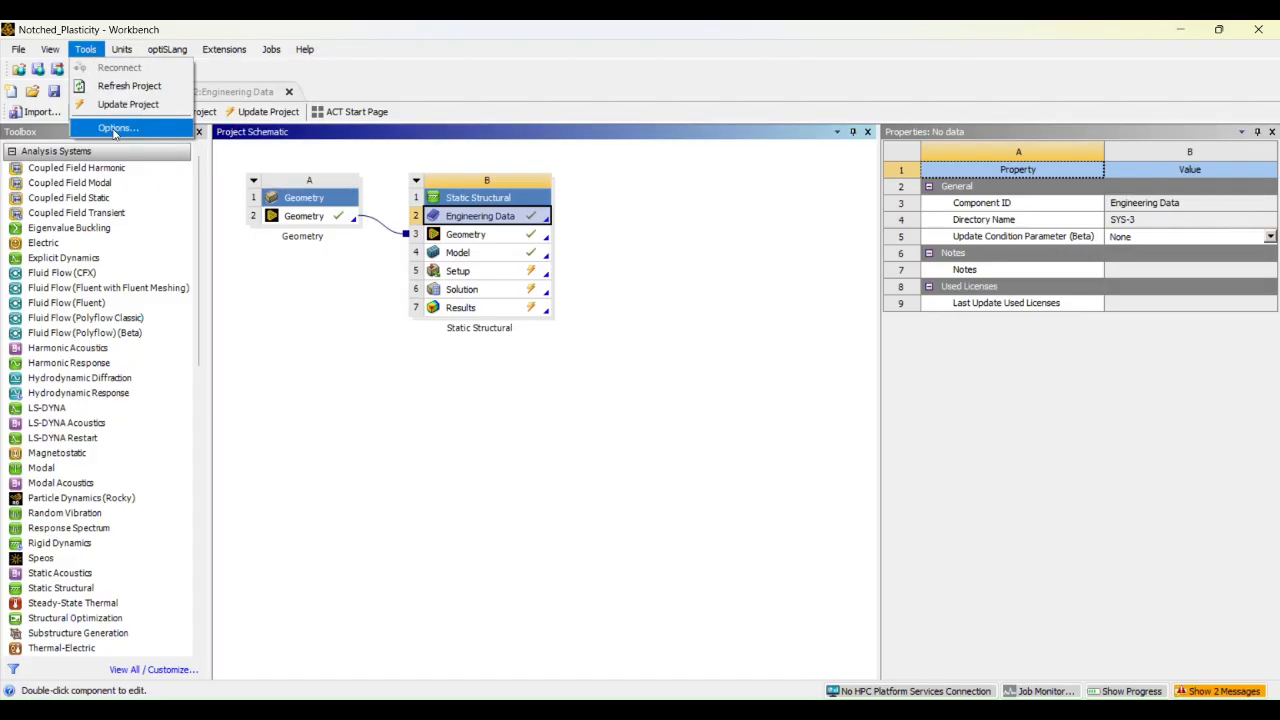
left_click(116, 128)
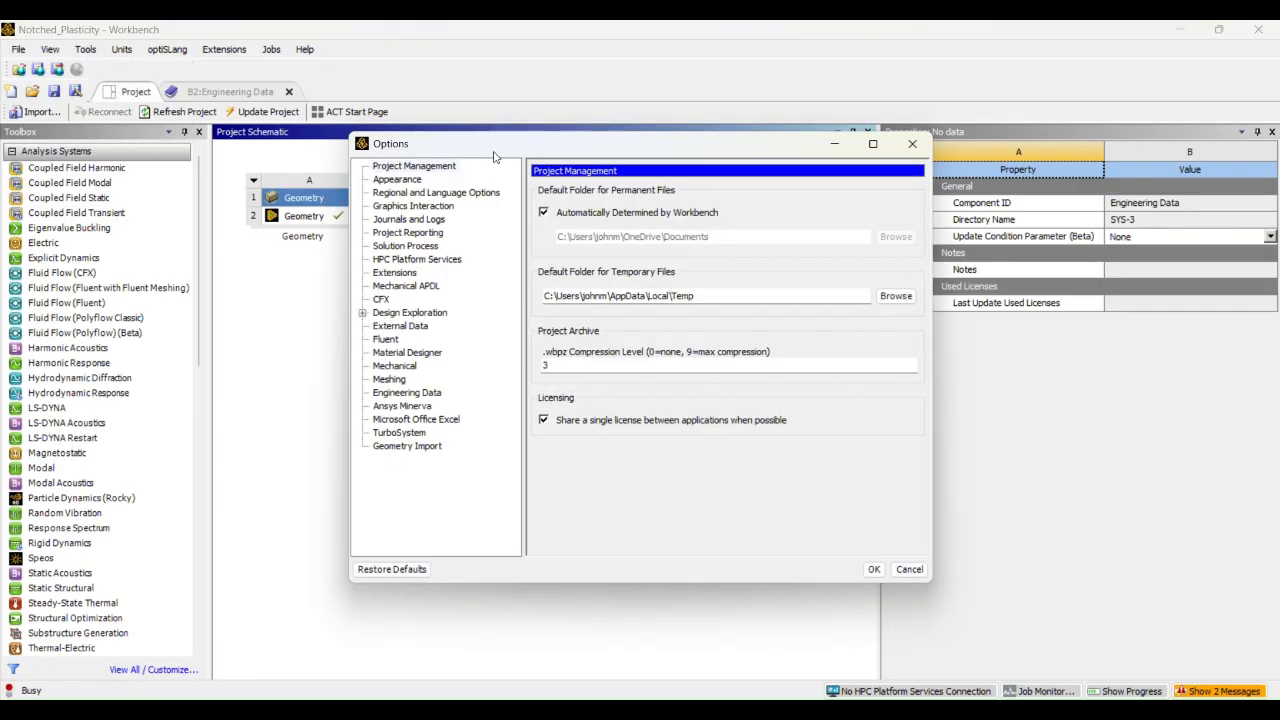
left_click_drag(493, 150, 445, 162)
left_click(366, 196)
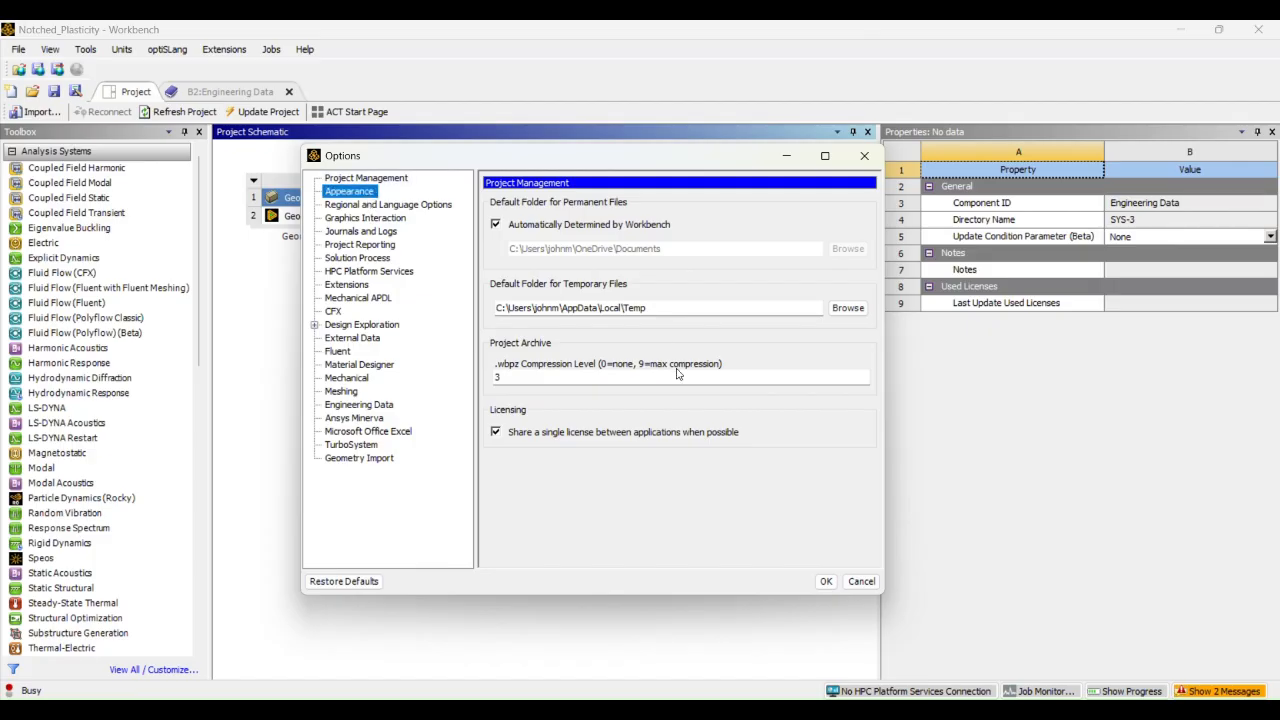
scroll(868, 404, "down", 5)
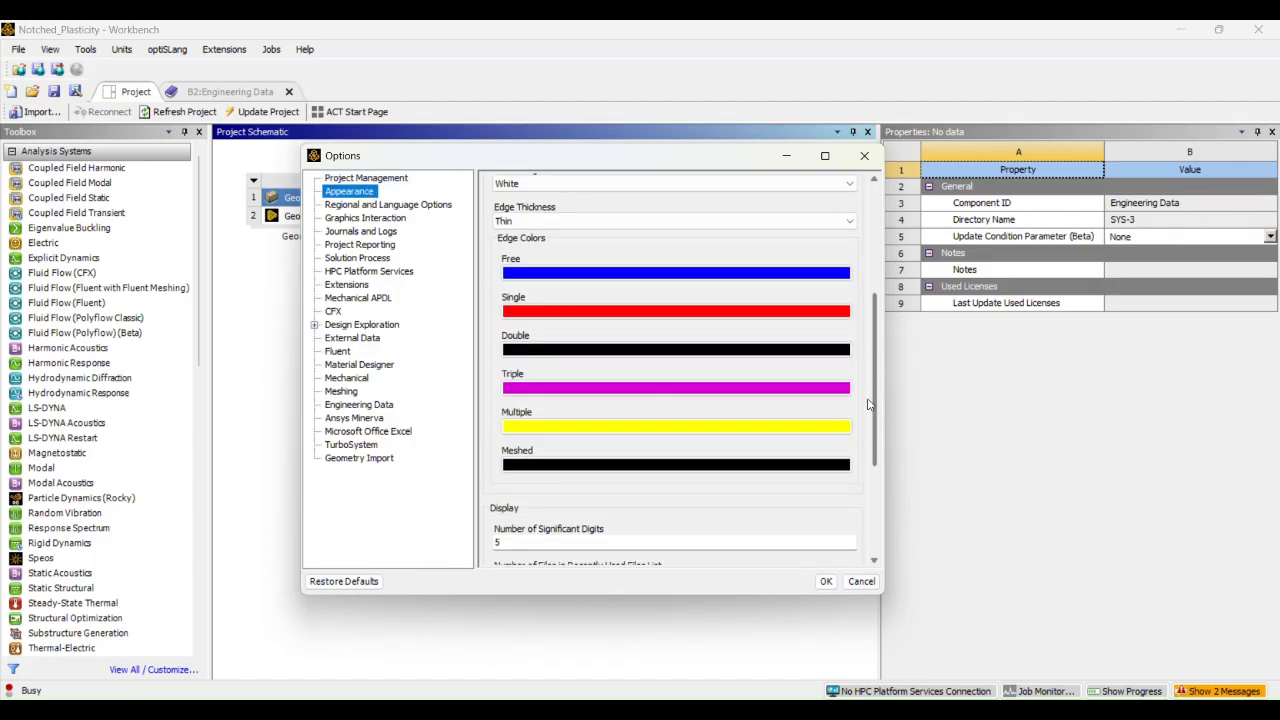
scroll(868, 404, "down", 4)
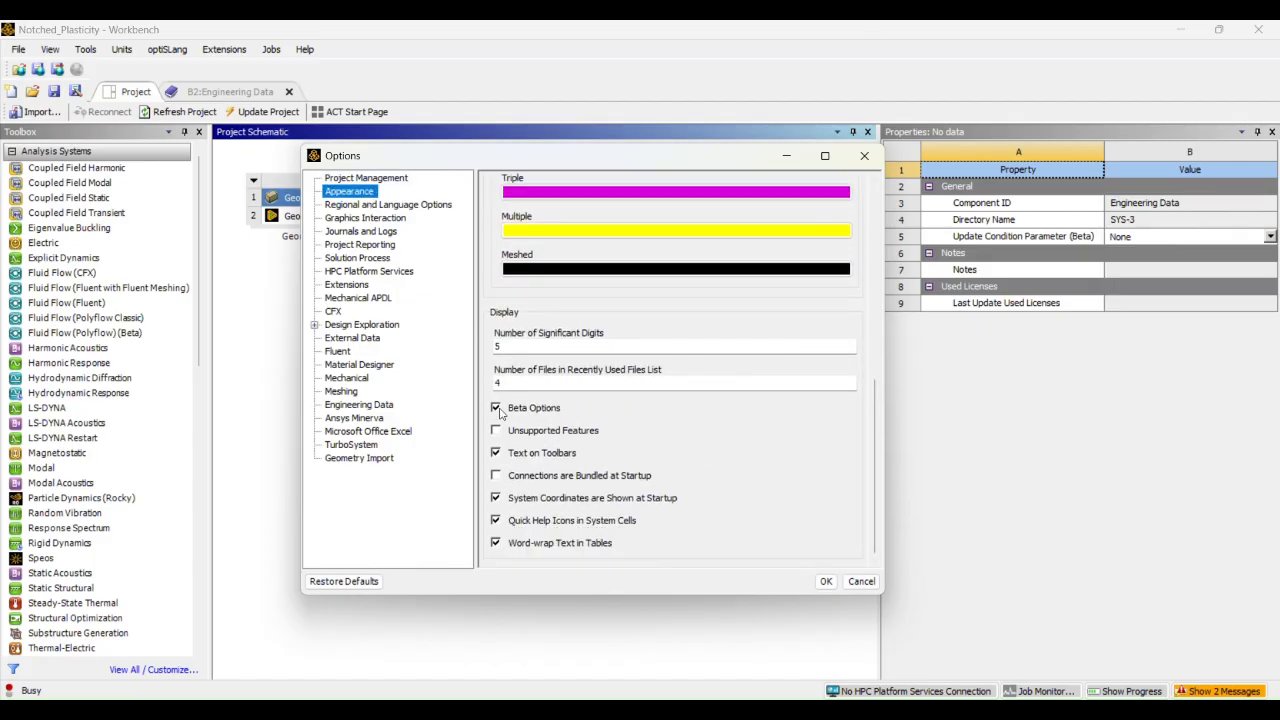
left_click(823, 581)
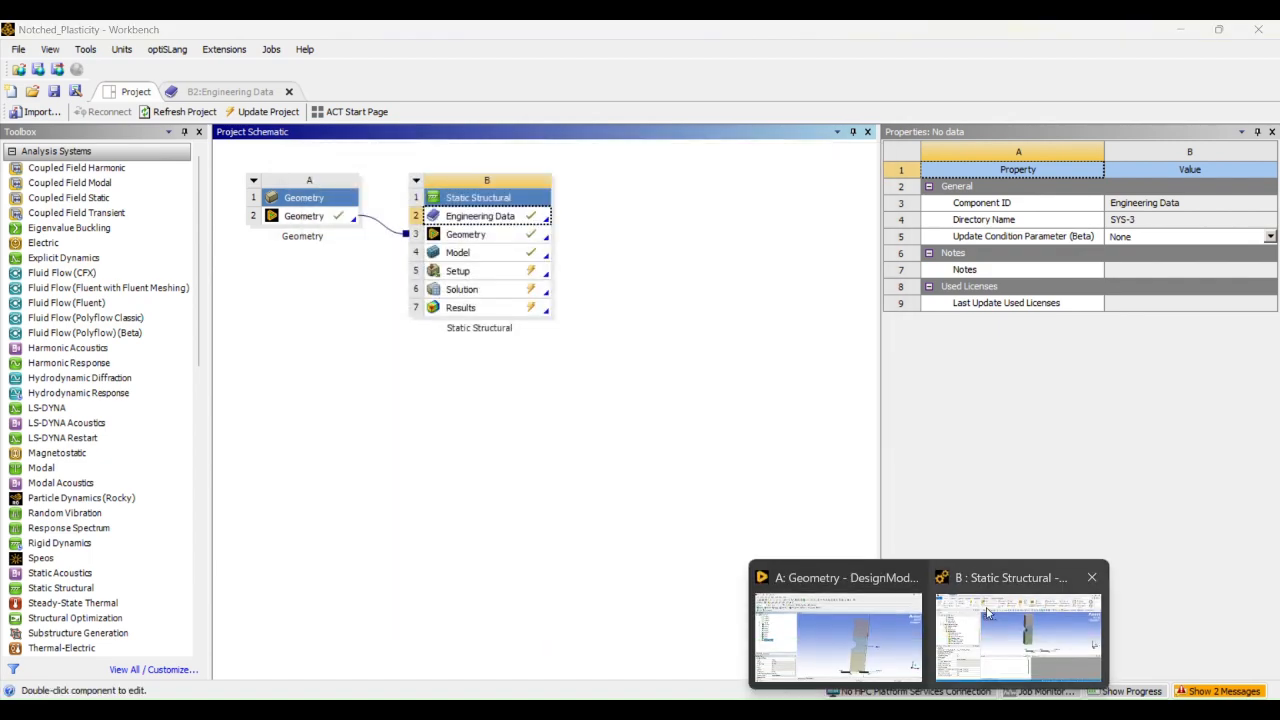
Return to the Mechanical model and solve the static structural analysis
left_click(992, 612)
left_click(120, 308)
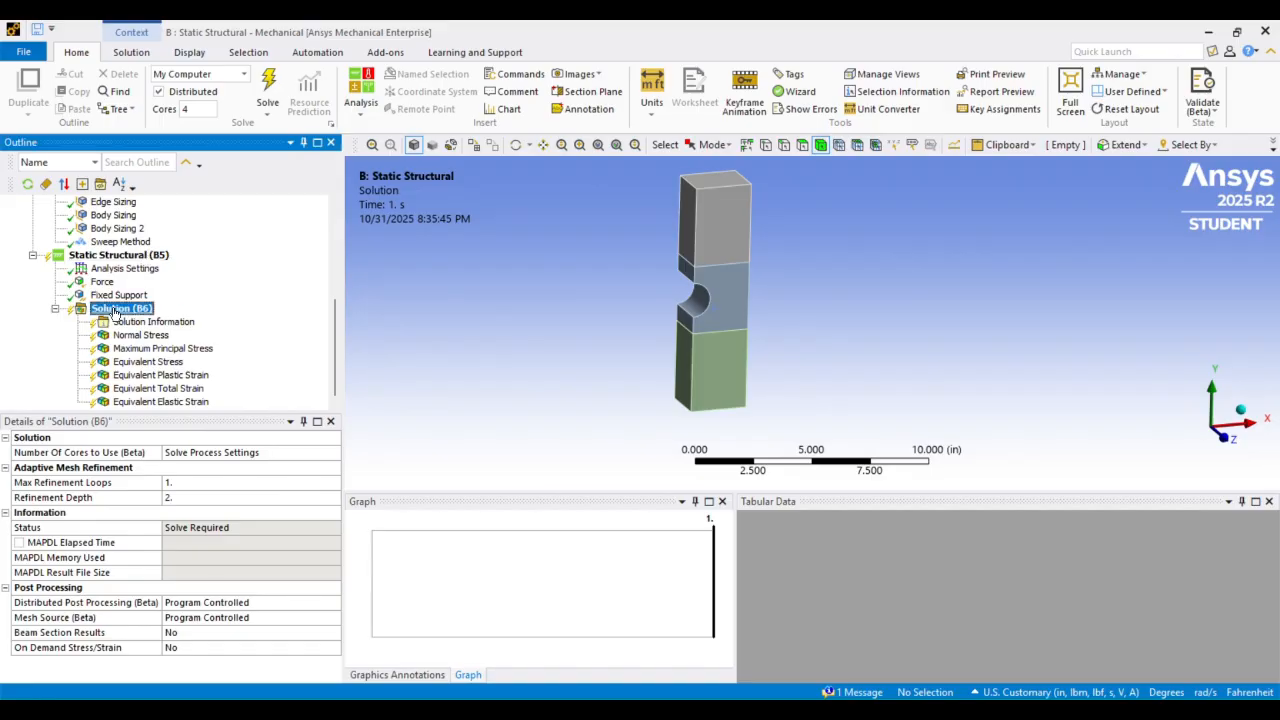
right_click(120, 308)
left_click(305, 369)
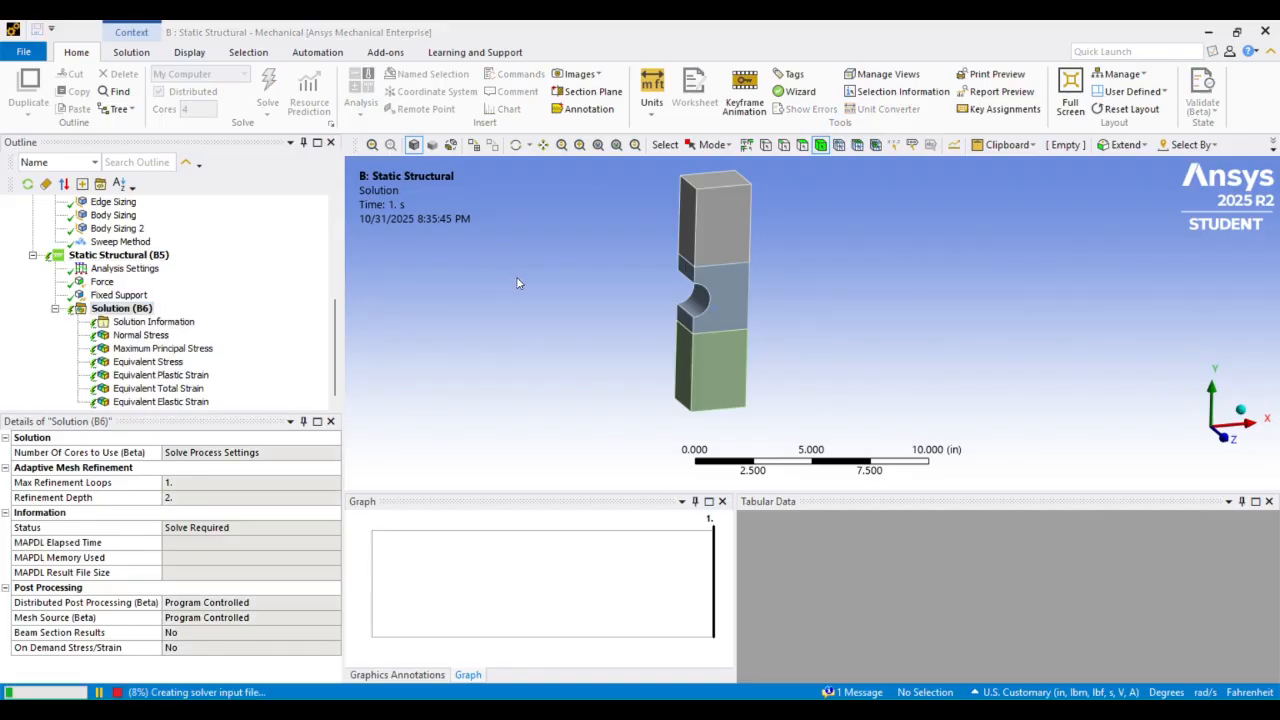
scroll(566, 260, "down", 1)
scroll(566, 260, "up", 1)
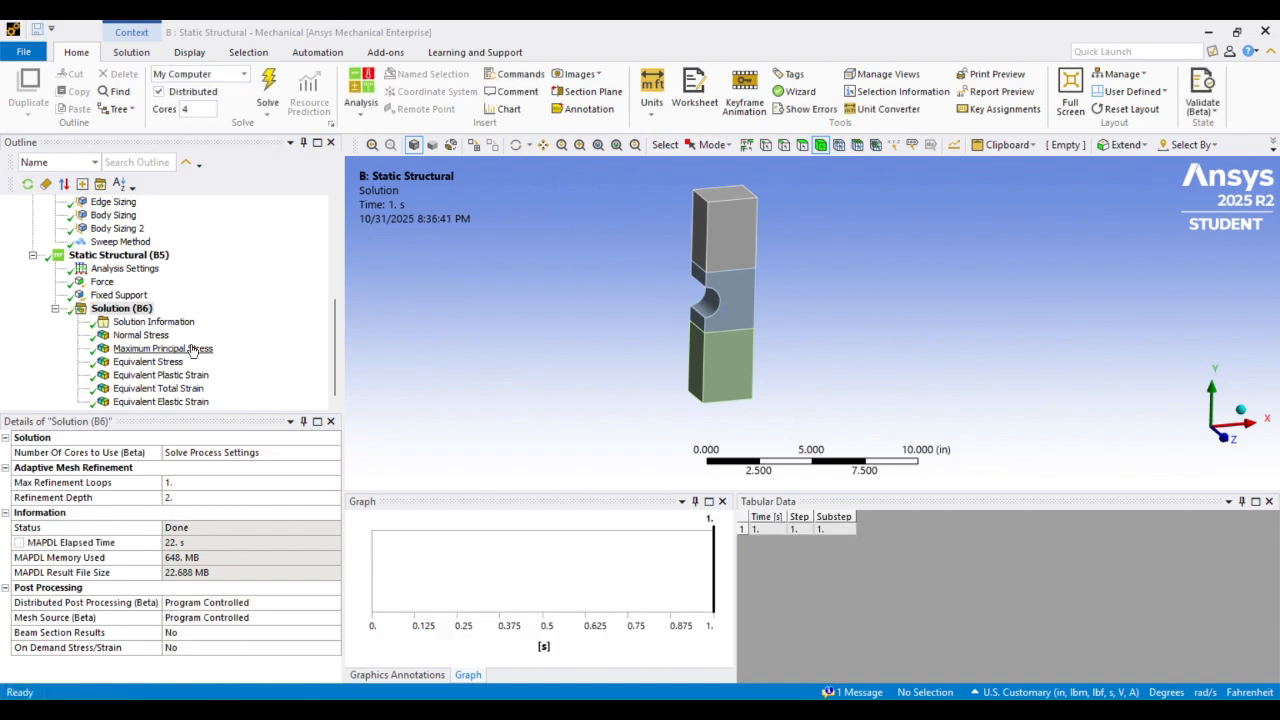
Set the Normal Stress result's orientation to Y Axis and retrieve the result for the notched body
left_click(140, 335)
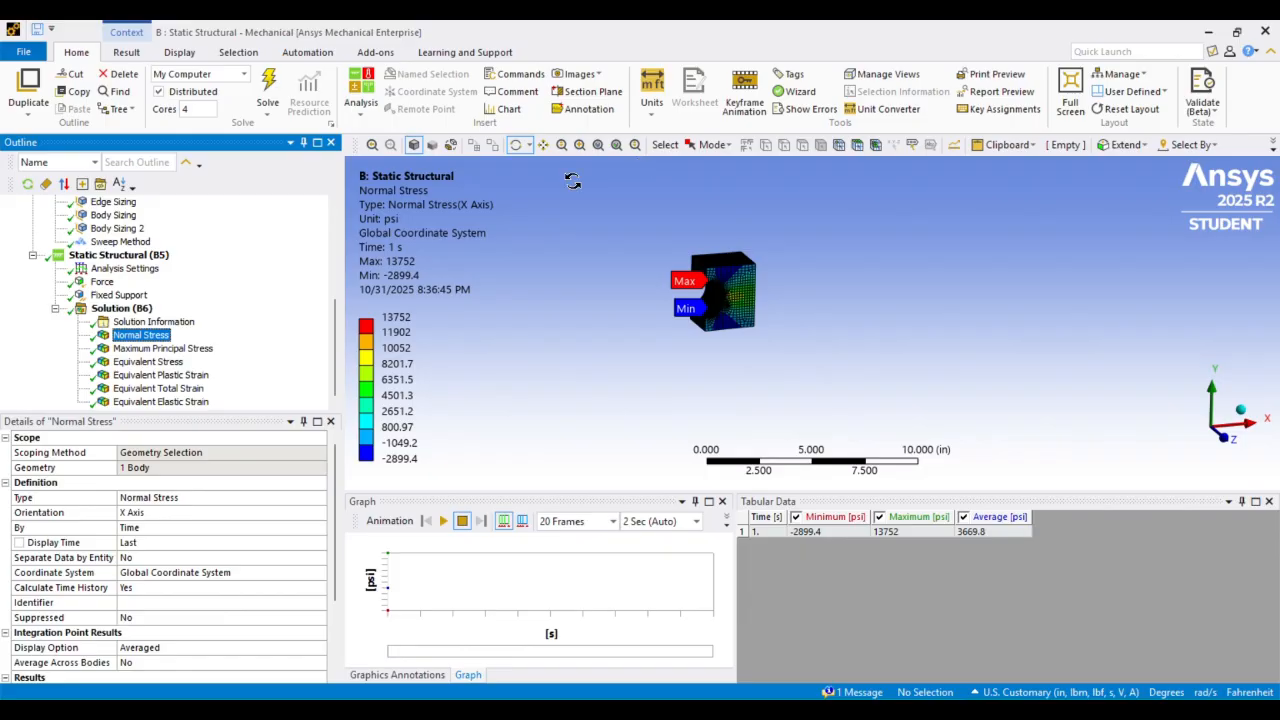
scroll(571, 180, "up", 5)
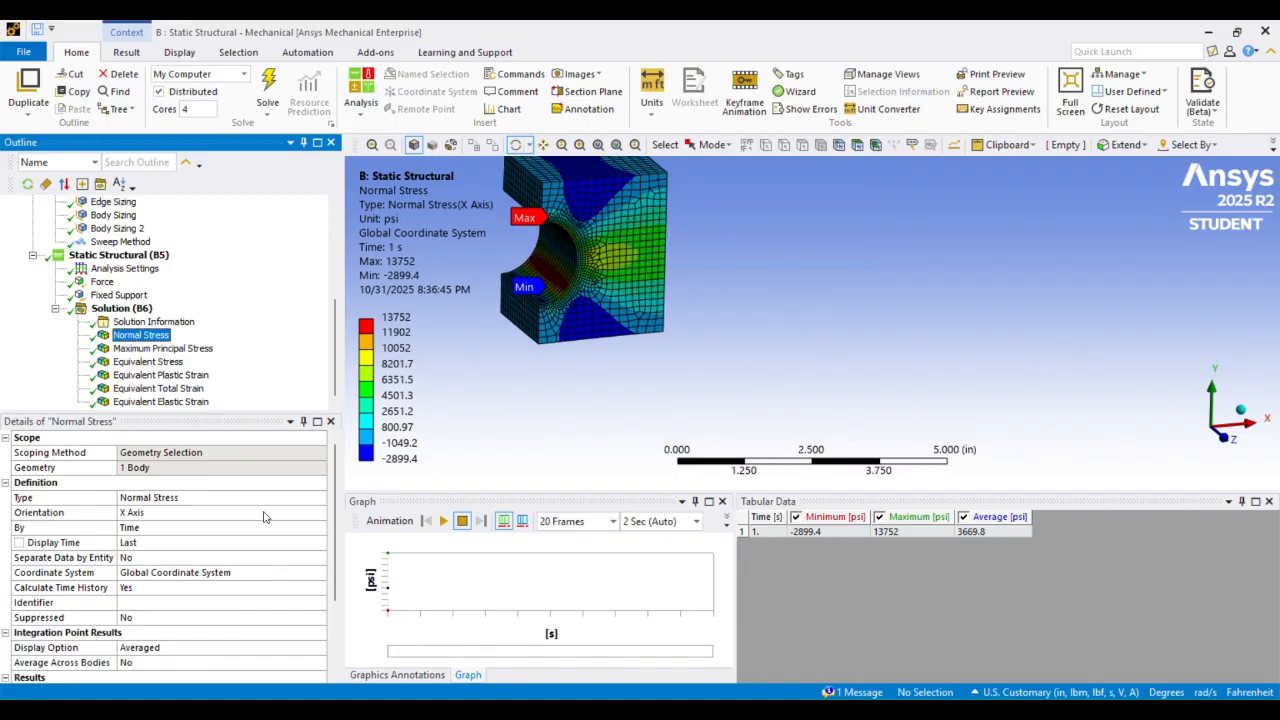
left_click(264, 514)
left_click(319, 514)
left_click(292, 536)
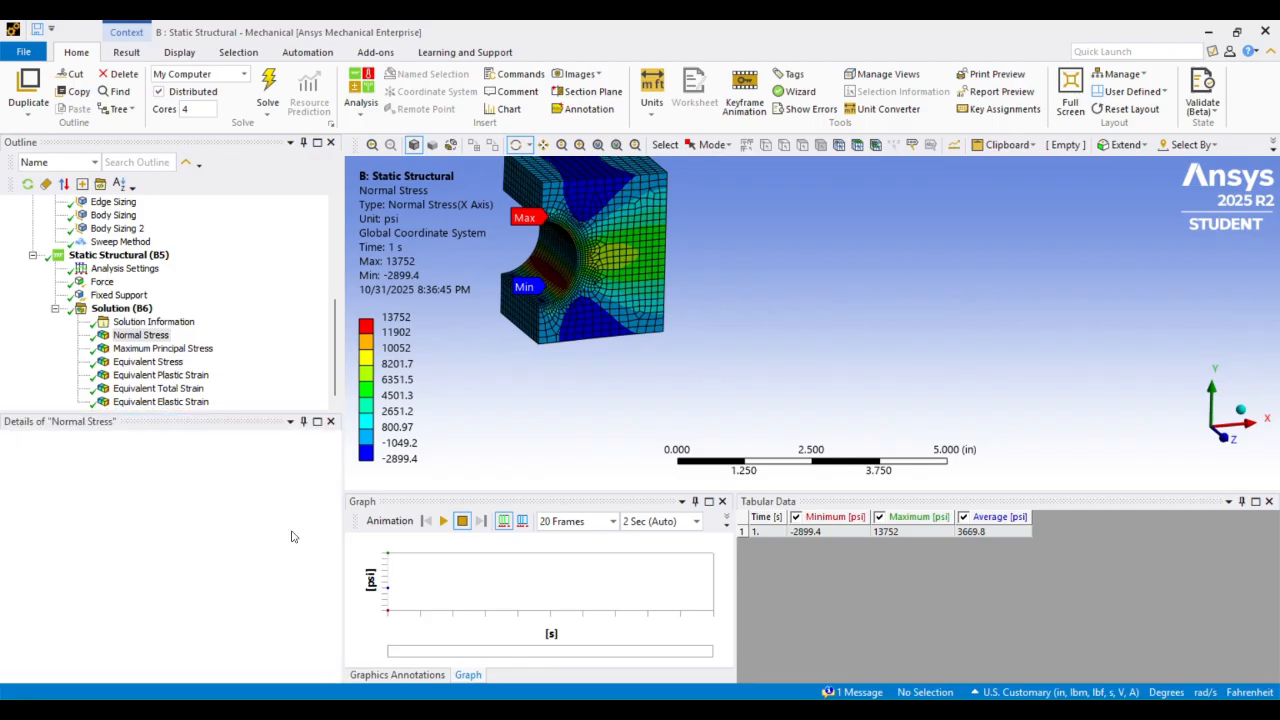
right_click(140, 336)
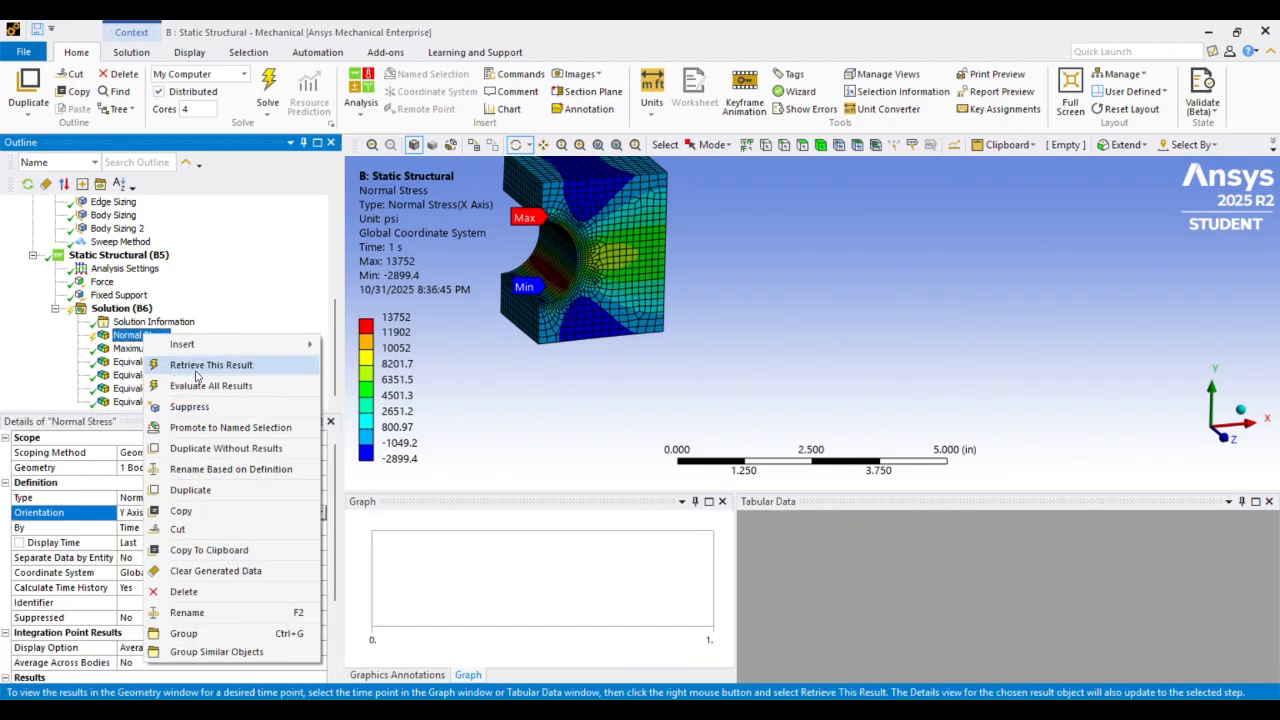
left_click(199, 366)
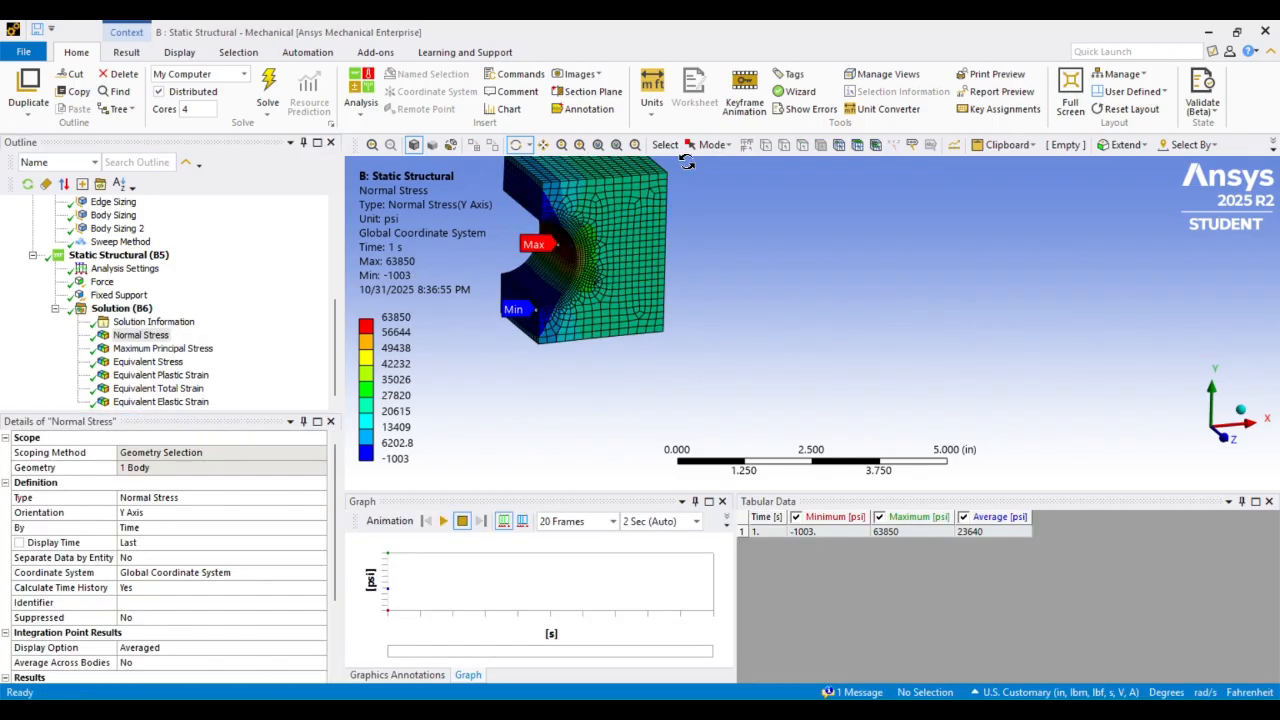